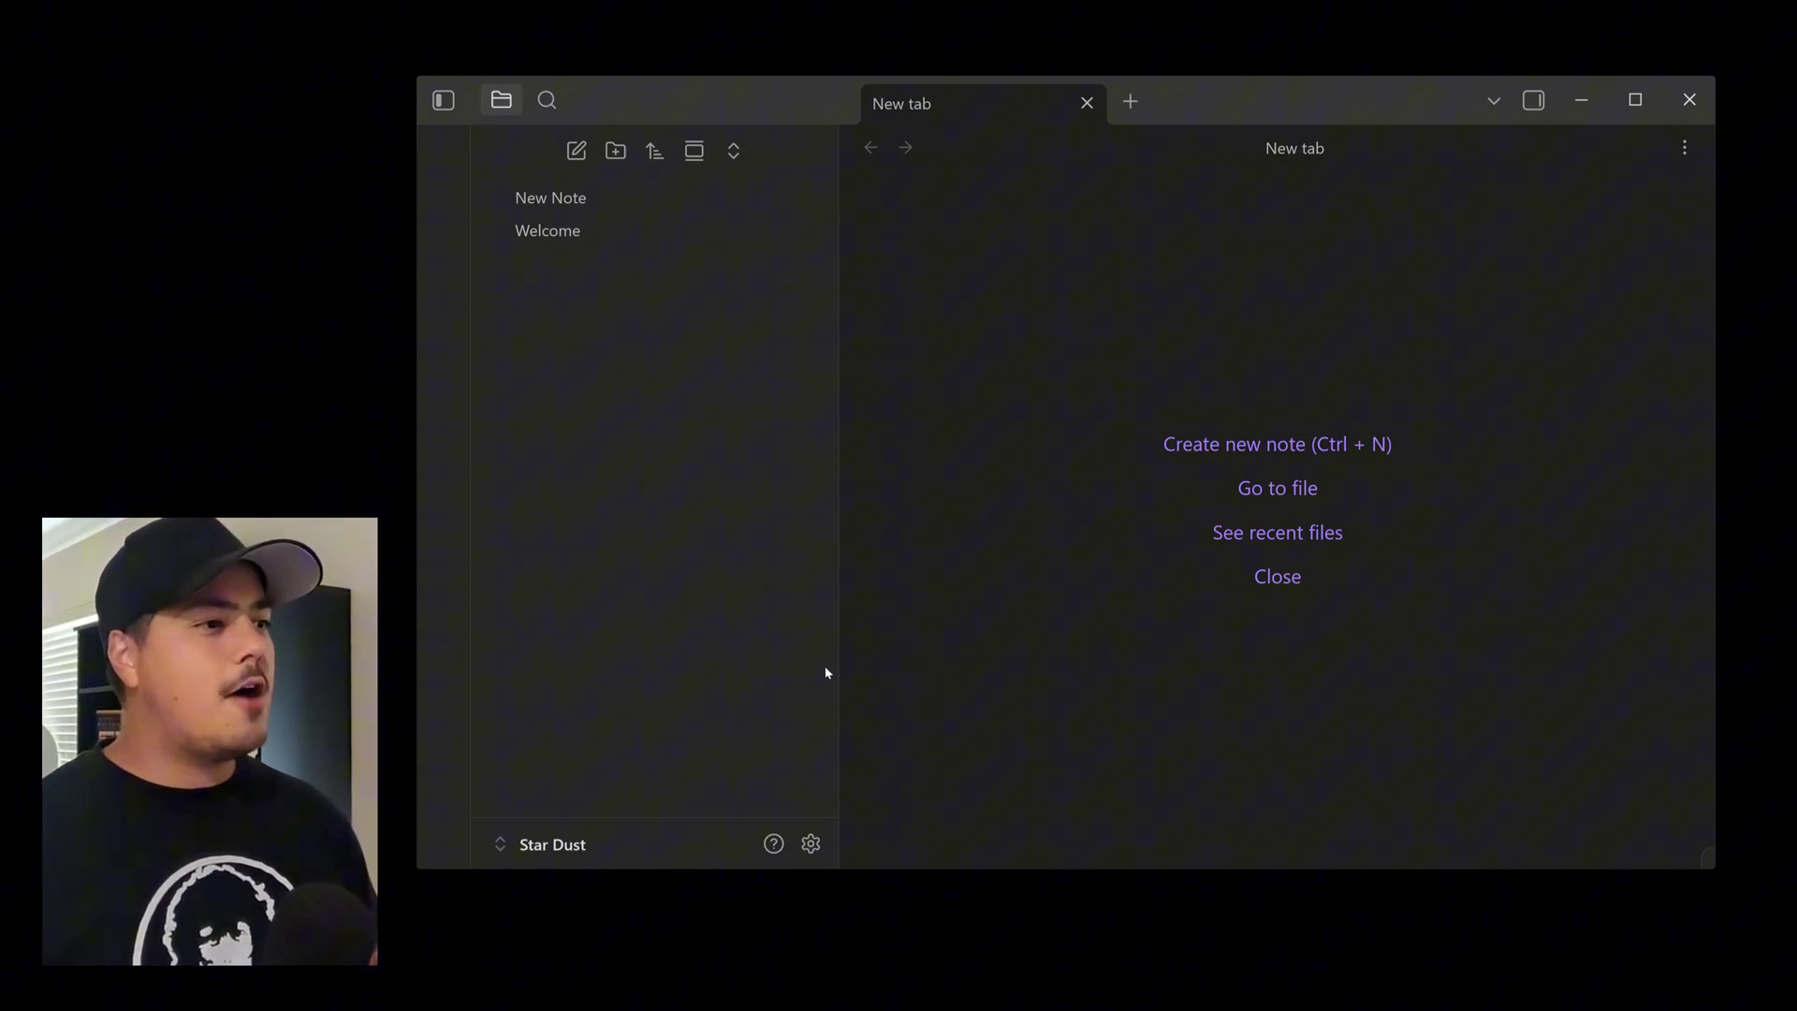
# Turn on the Bases core plugin under Core plugins, then close Settings
pyautogui.click(812, 844)
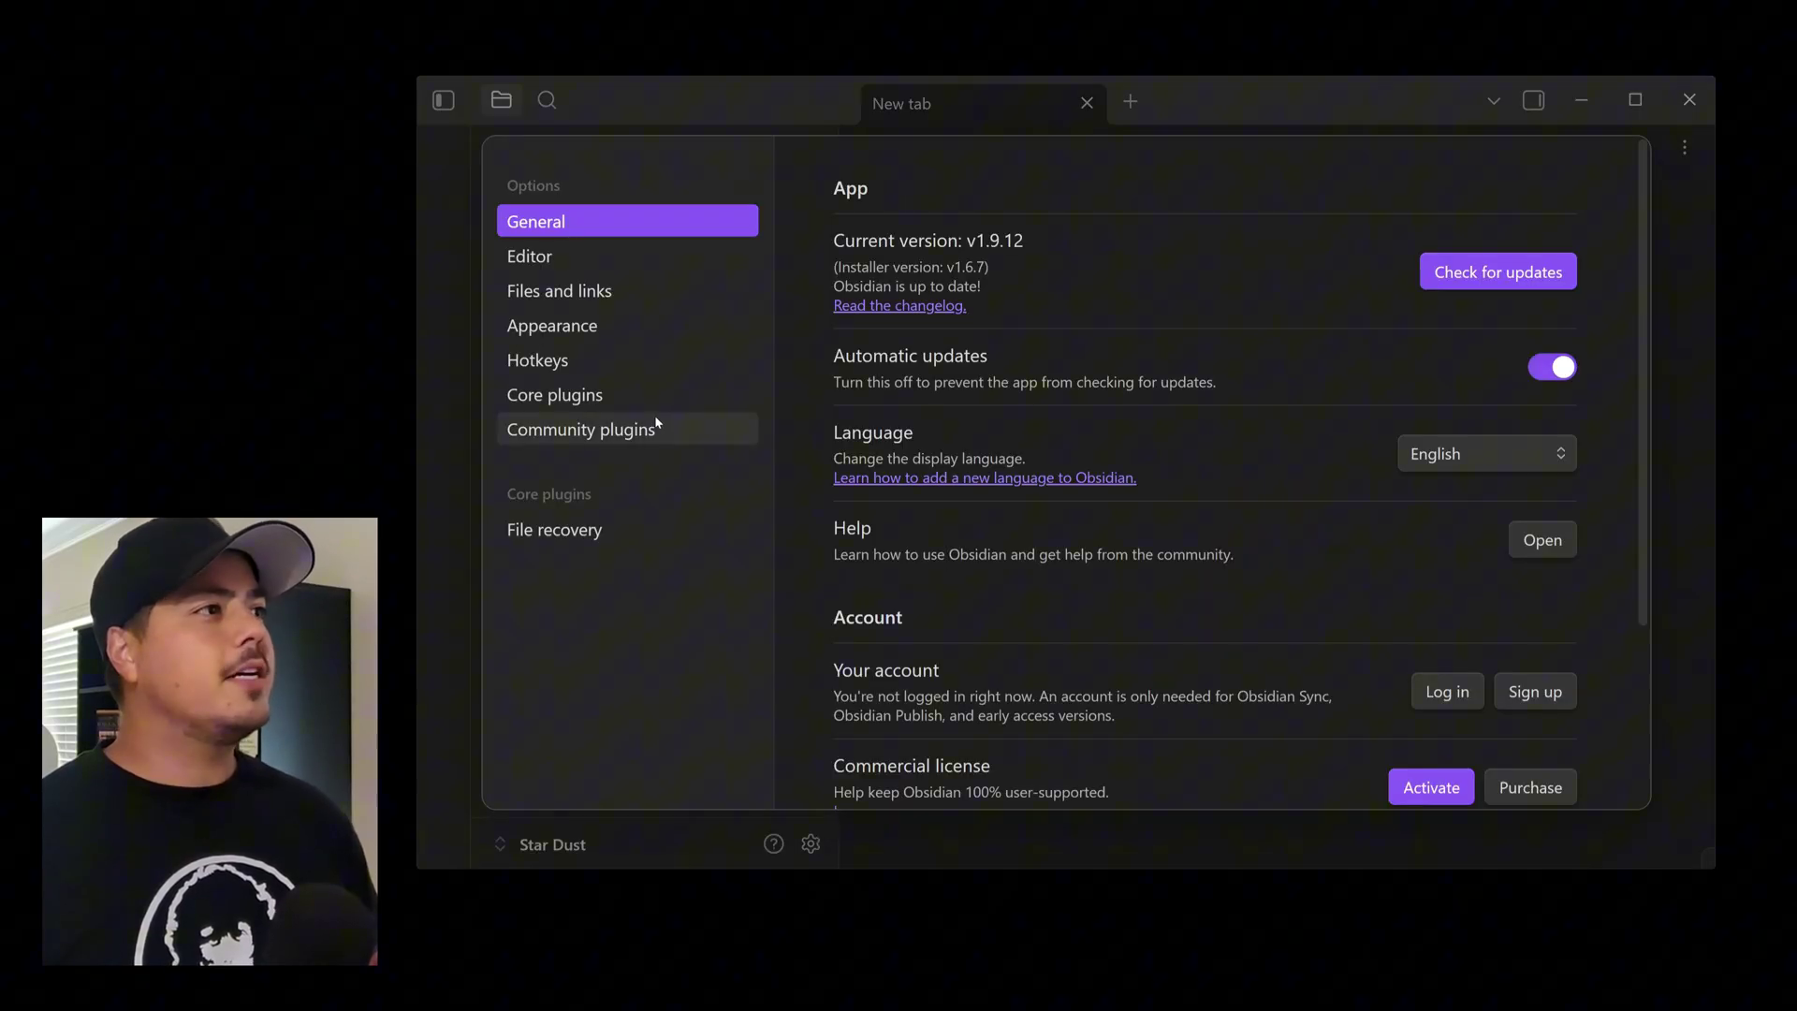
pyautogui.click(616, 404)
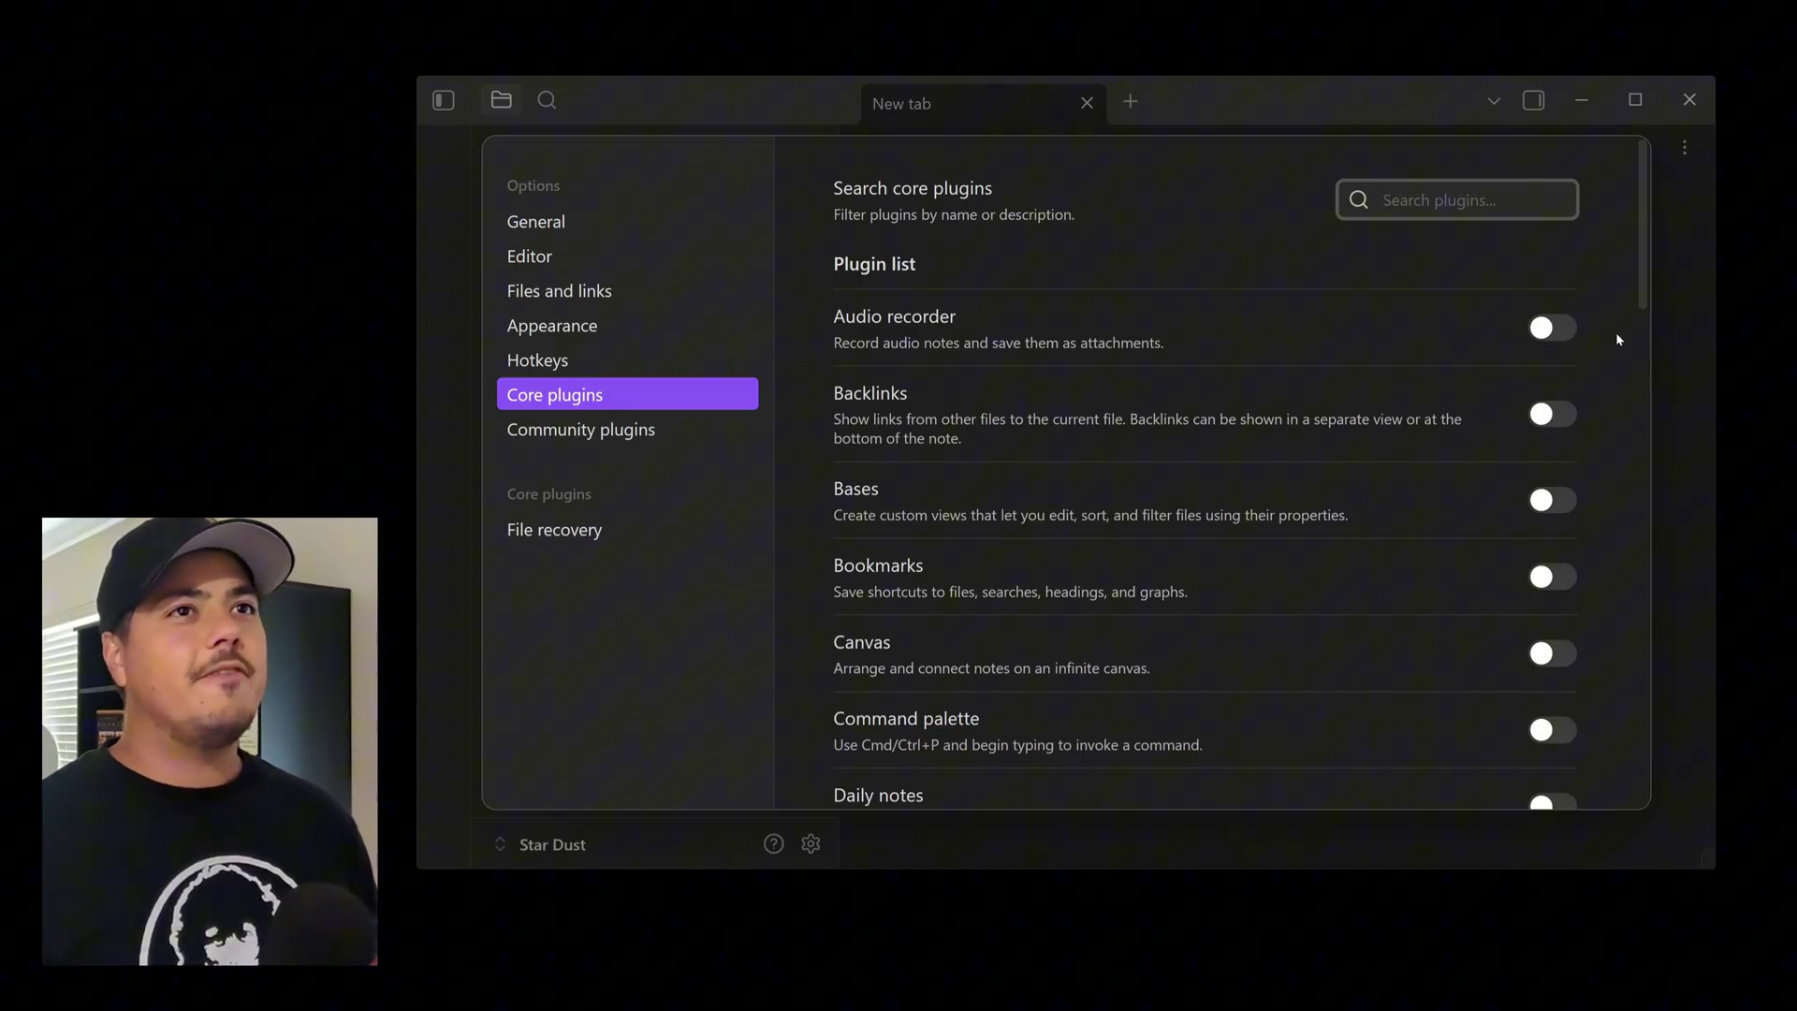
pyautogui.moveTo(1641, 292); pyautogui.dragTo(1644, 421)
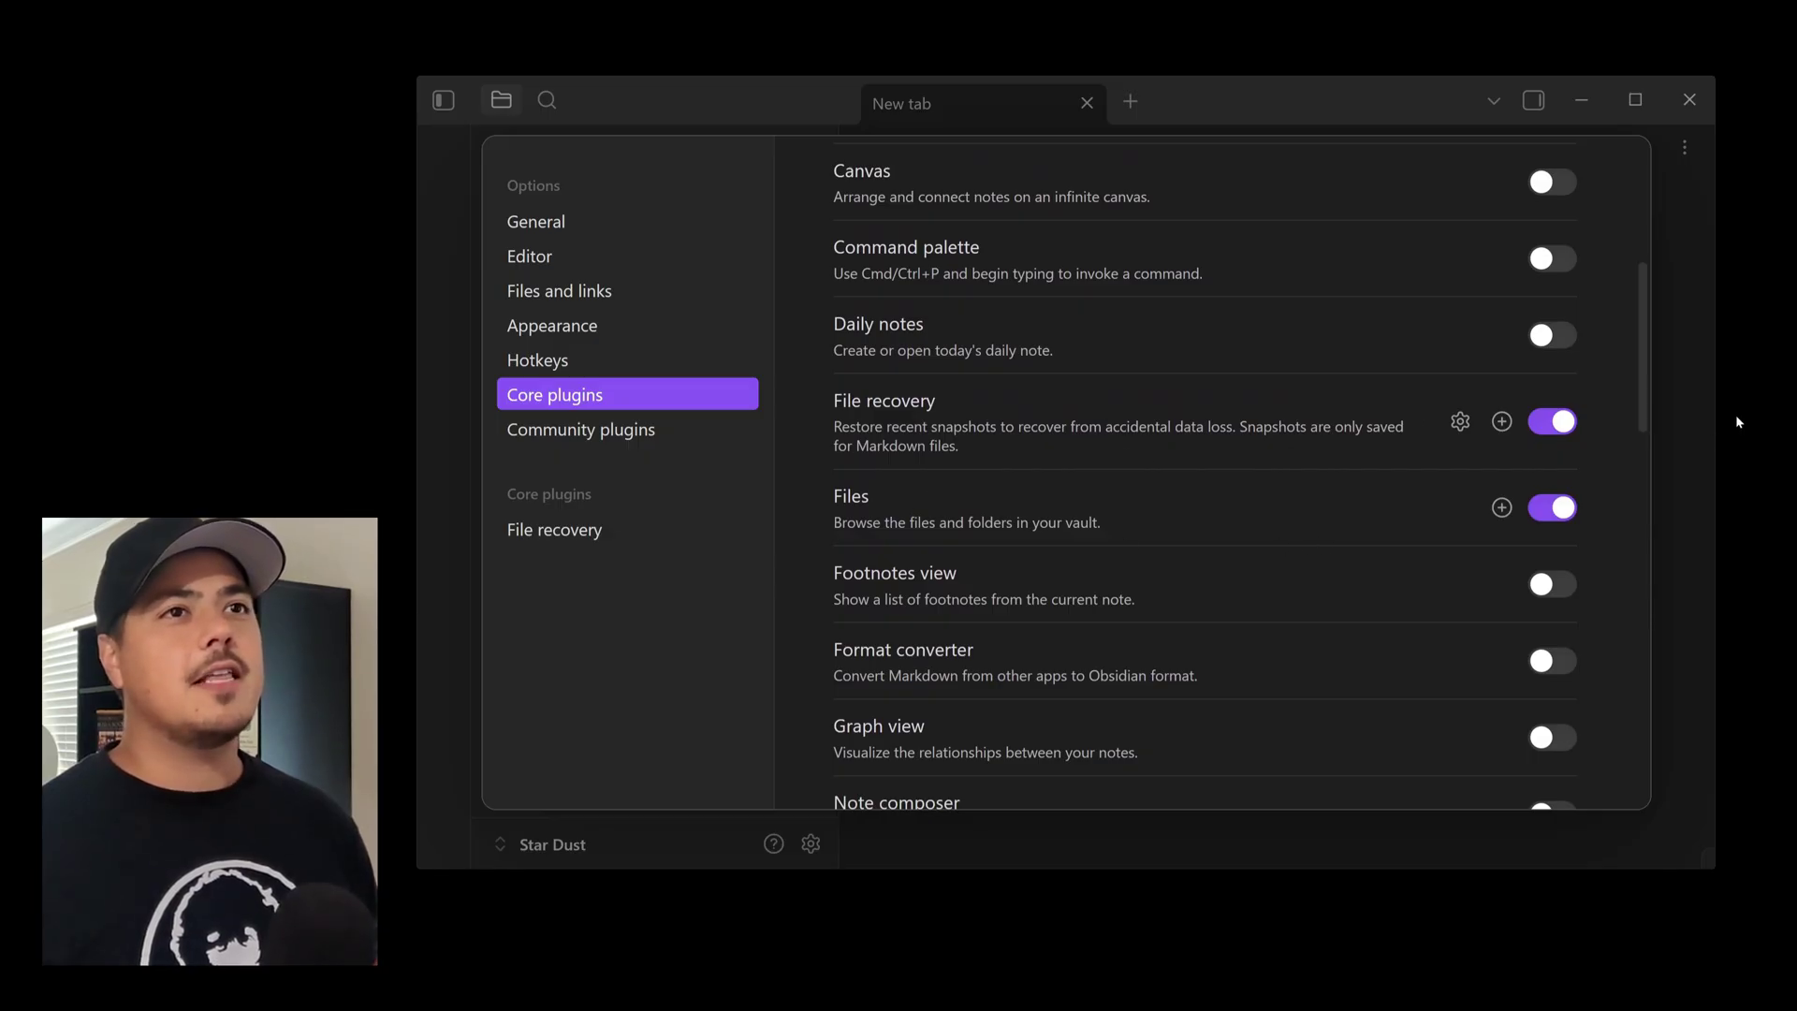
pyautogui.moveTo(1637, 414); pyautogui.dragTo(1638, 648)
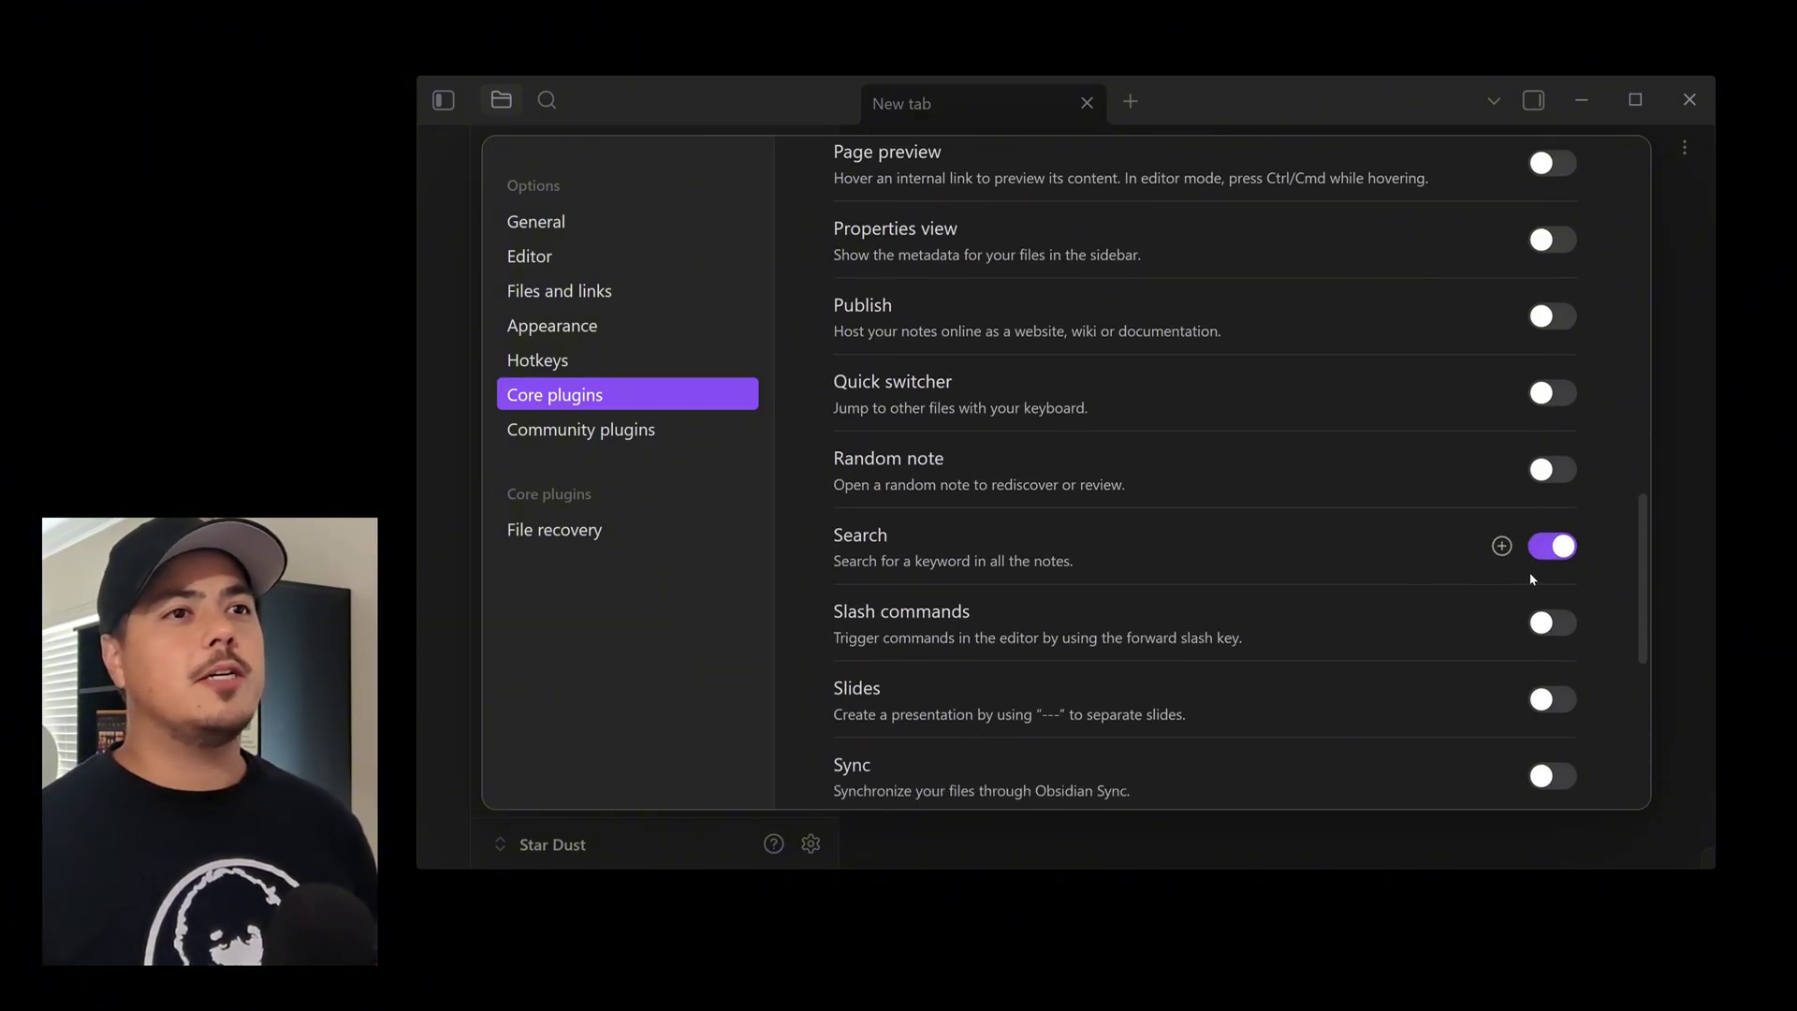
pyautogui.moveTo(1637, 600); pyautogui.dragTo(1652, 292)
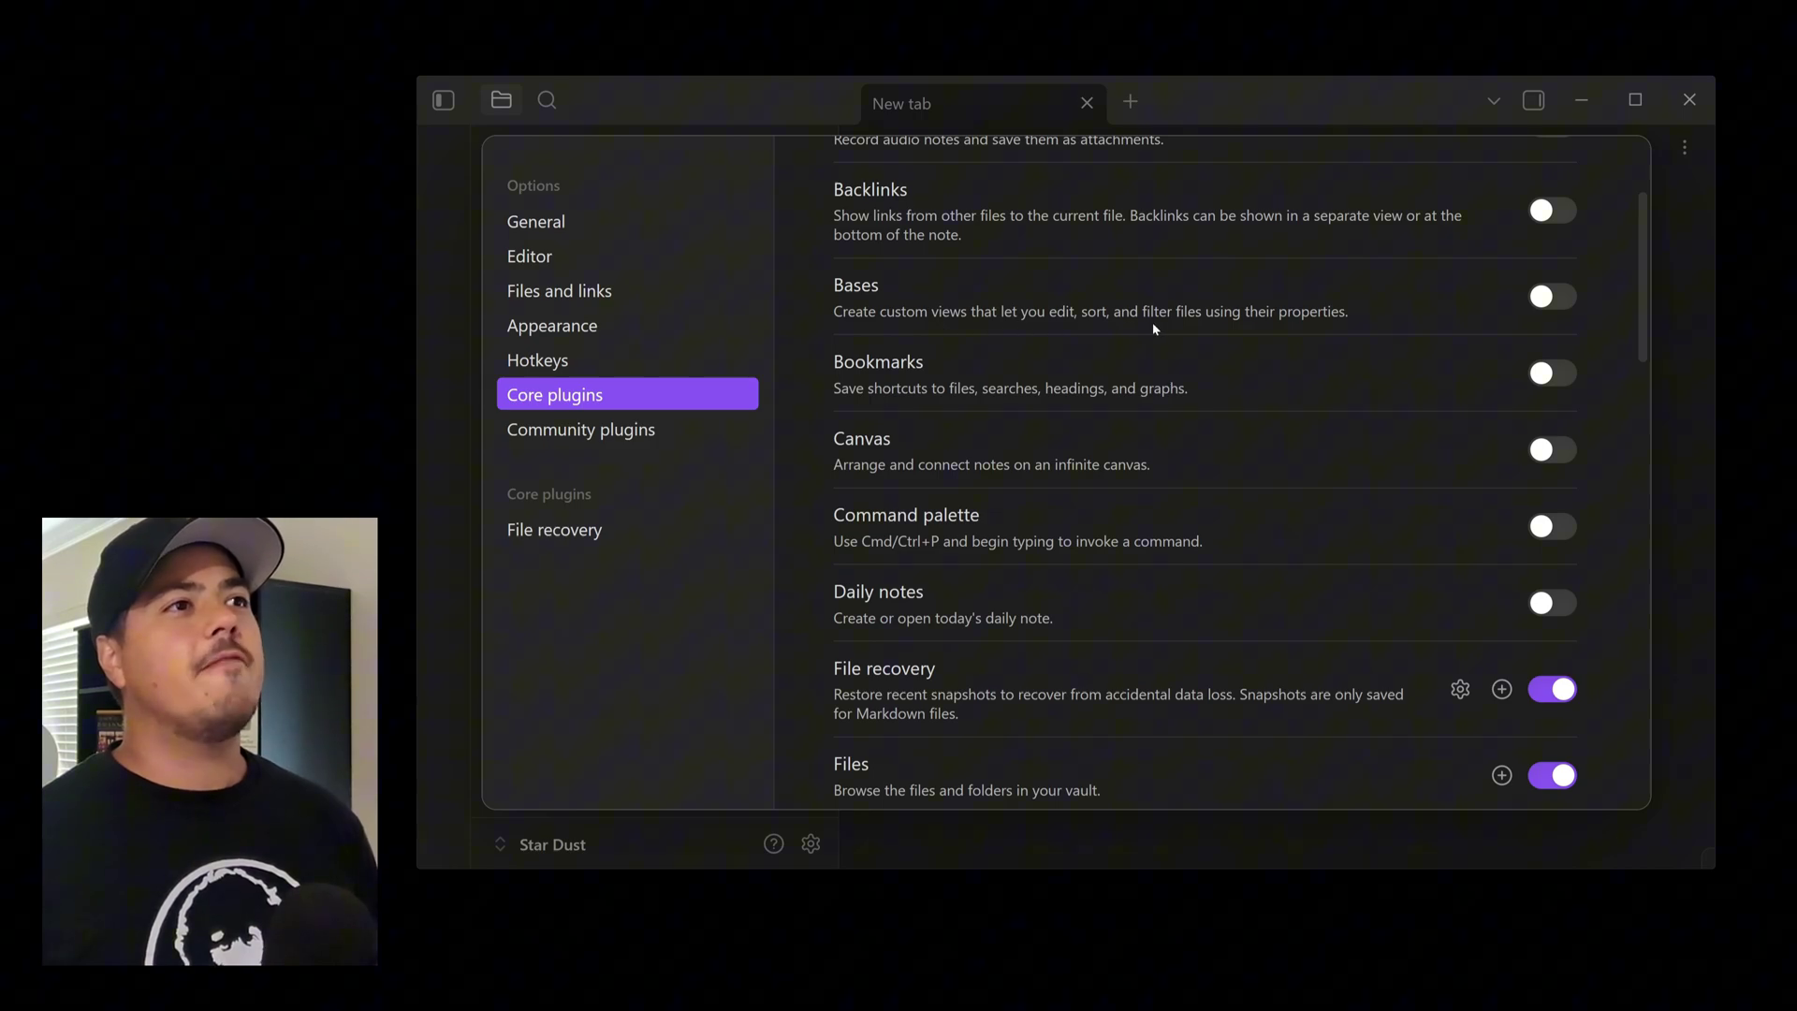
pyautogui.click(1553, 299)
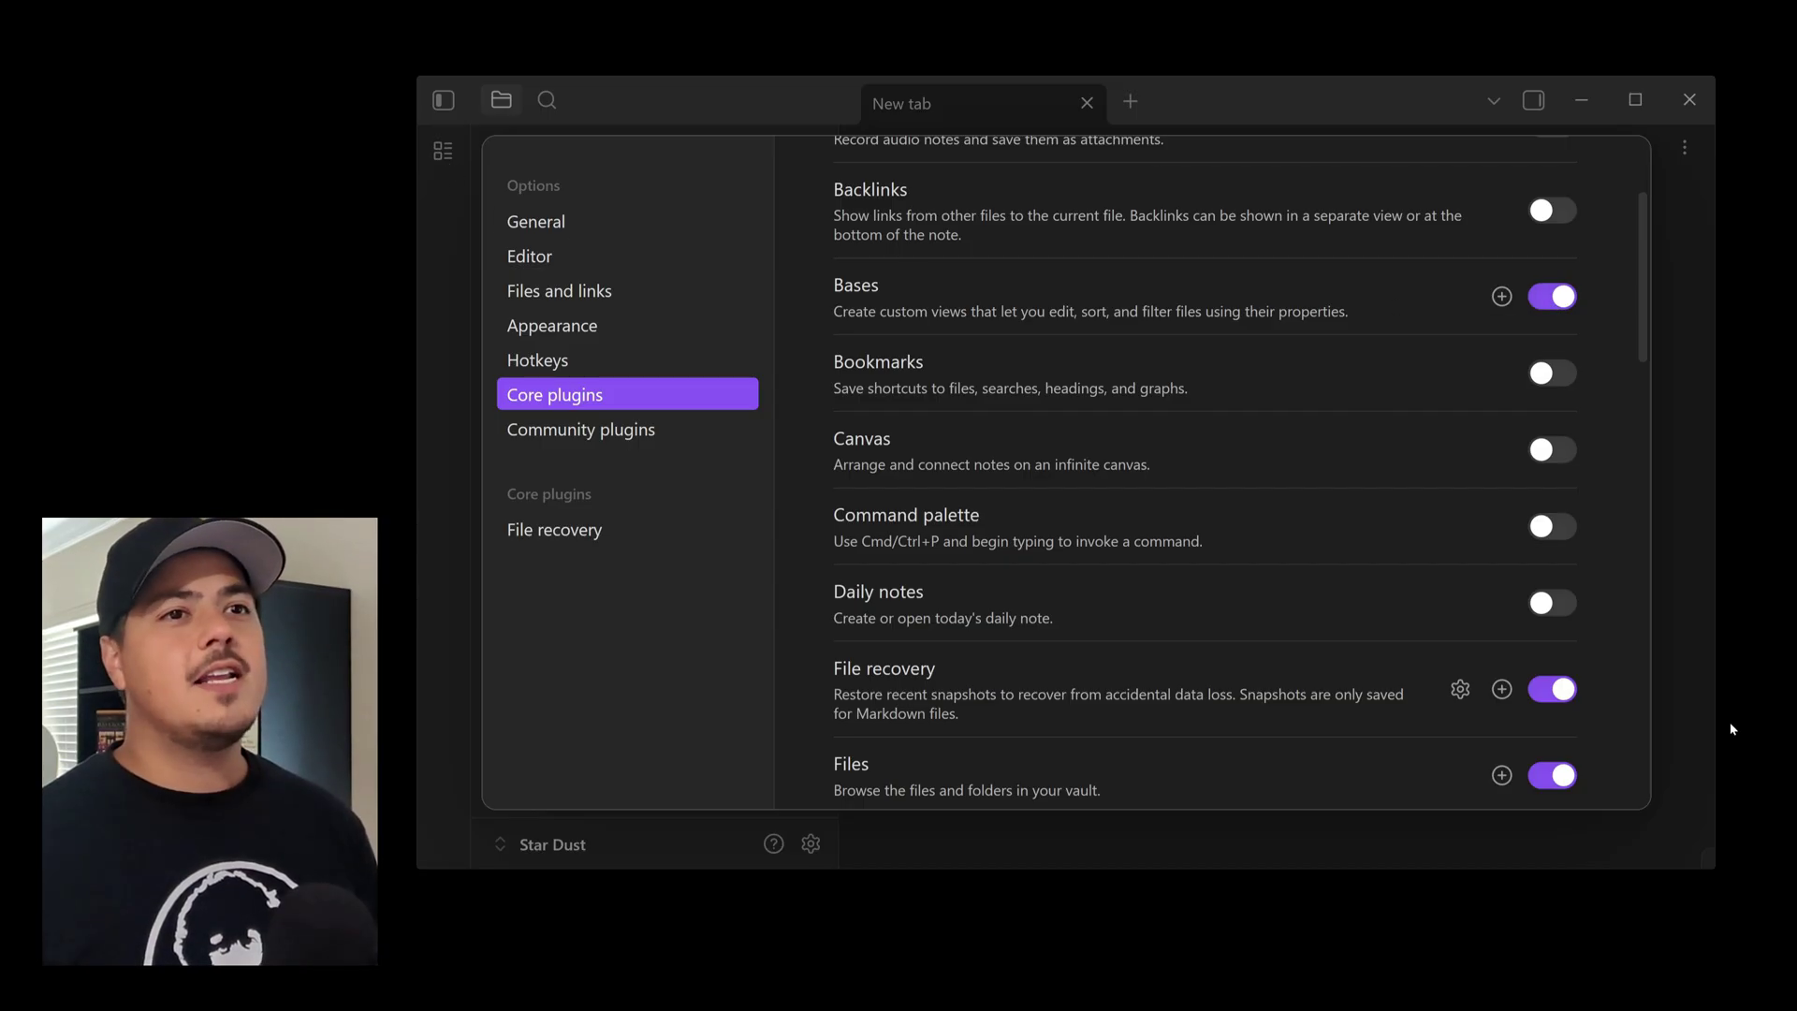
pyautogui.click(1681, 700)
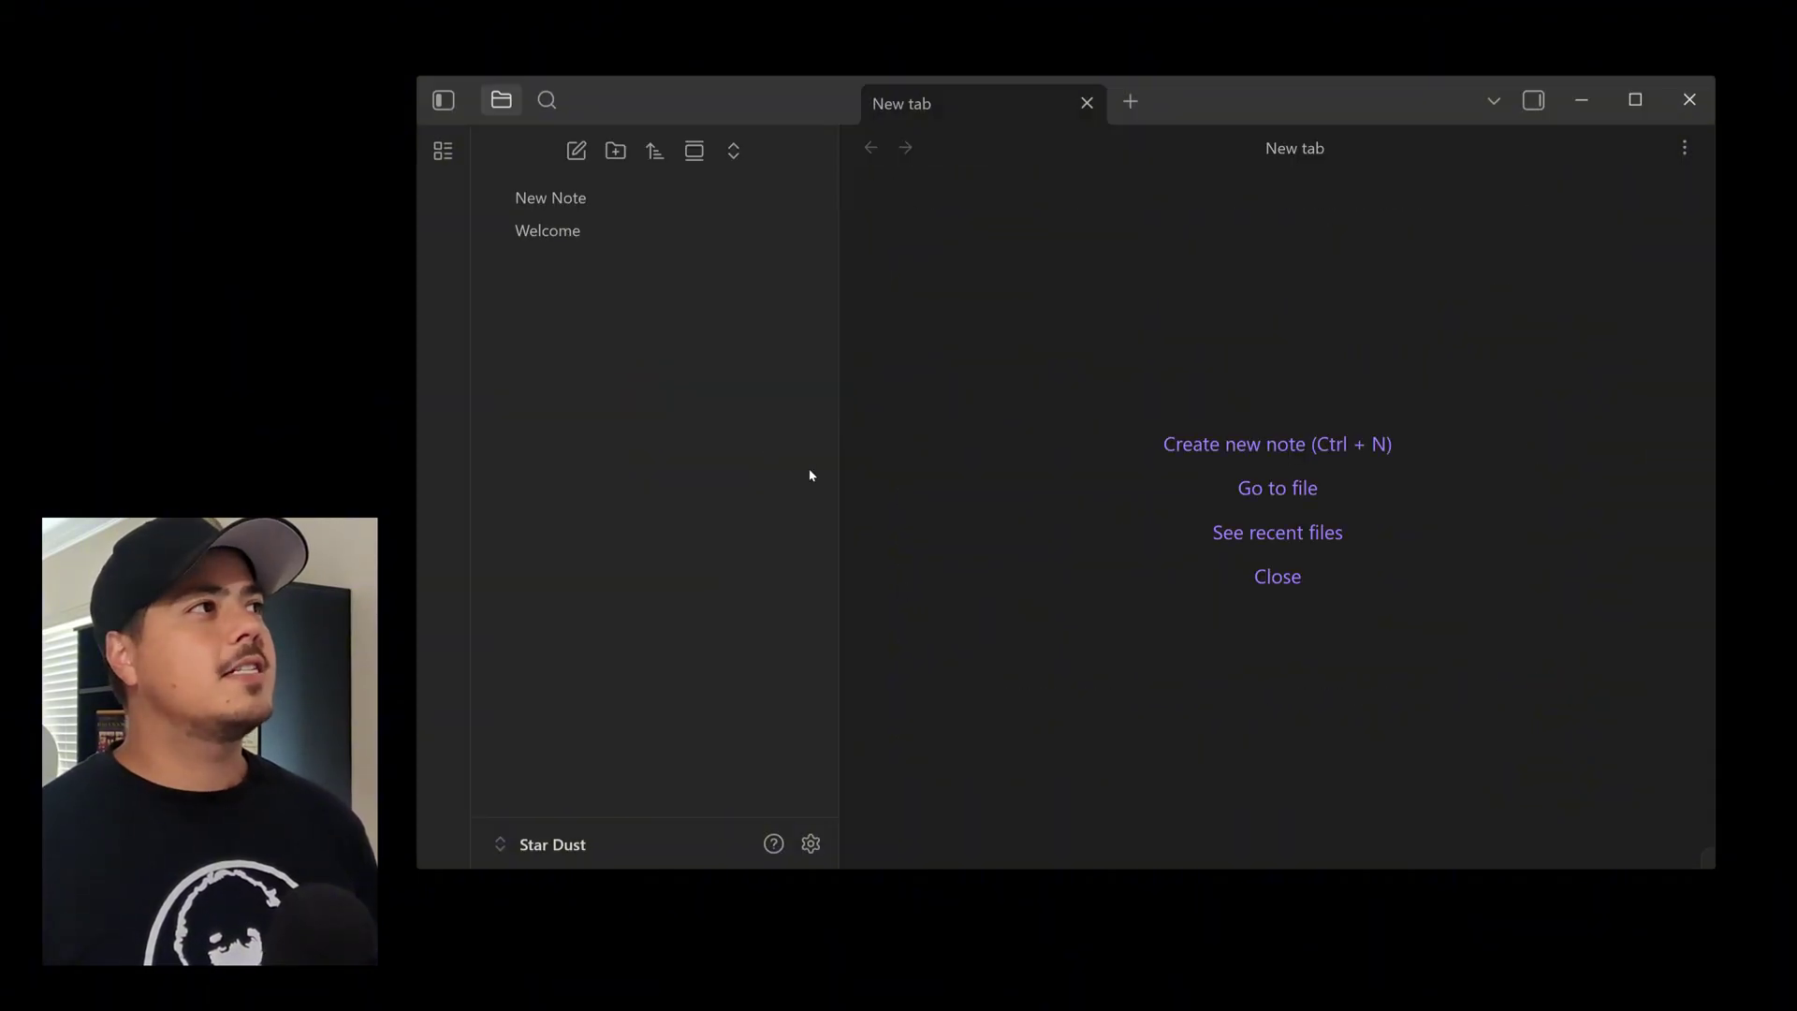
# Create a new base and rename it from Untitled to 'Base'
pyautogui.click(448, 163)
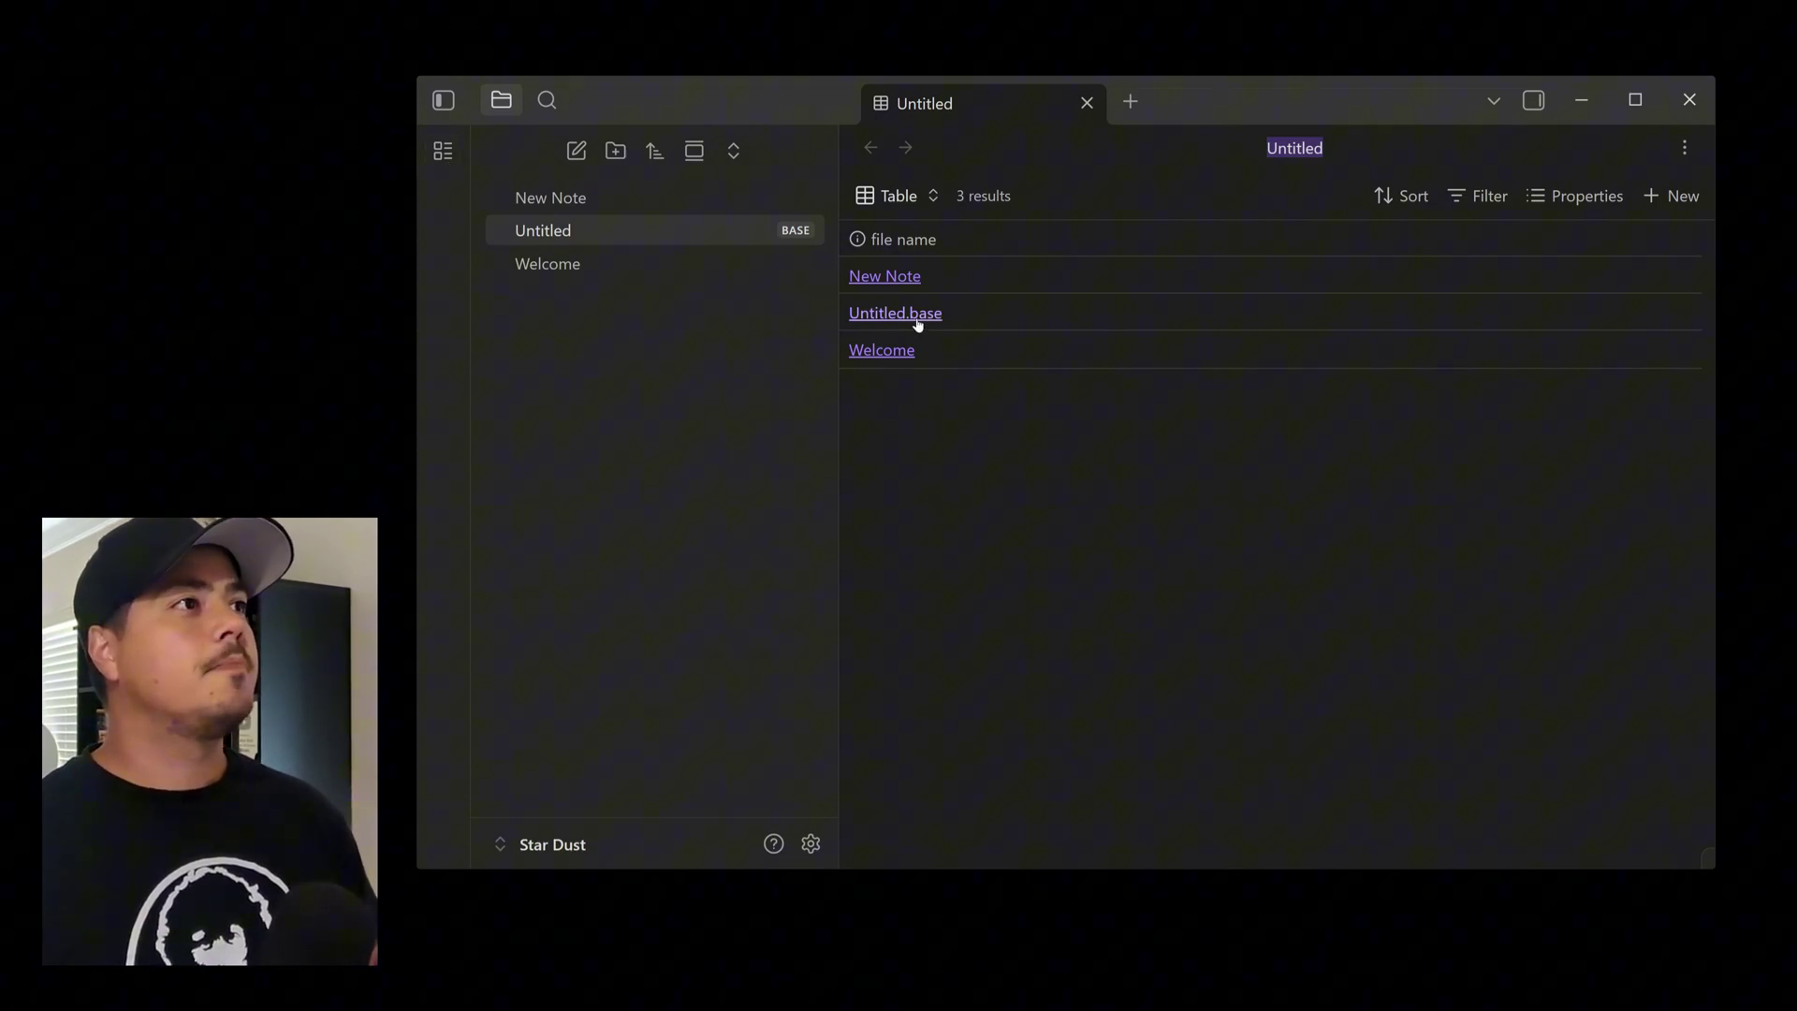
pyautogui.rightClick(709, 230)
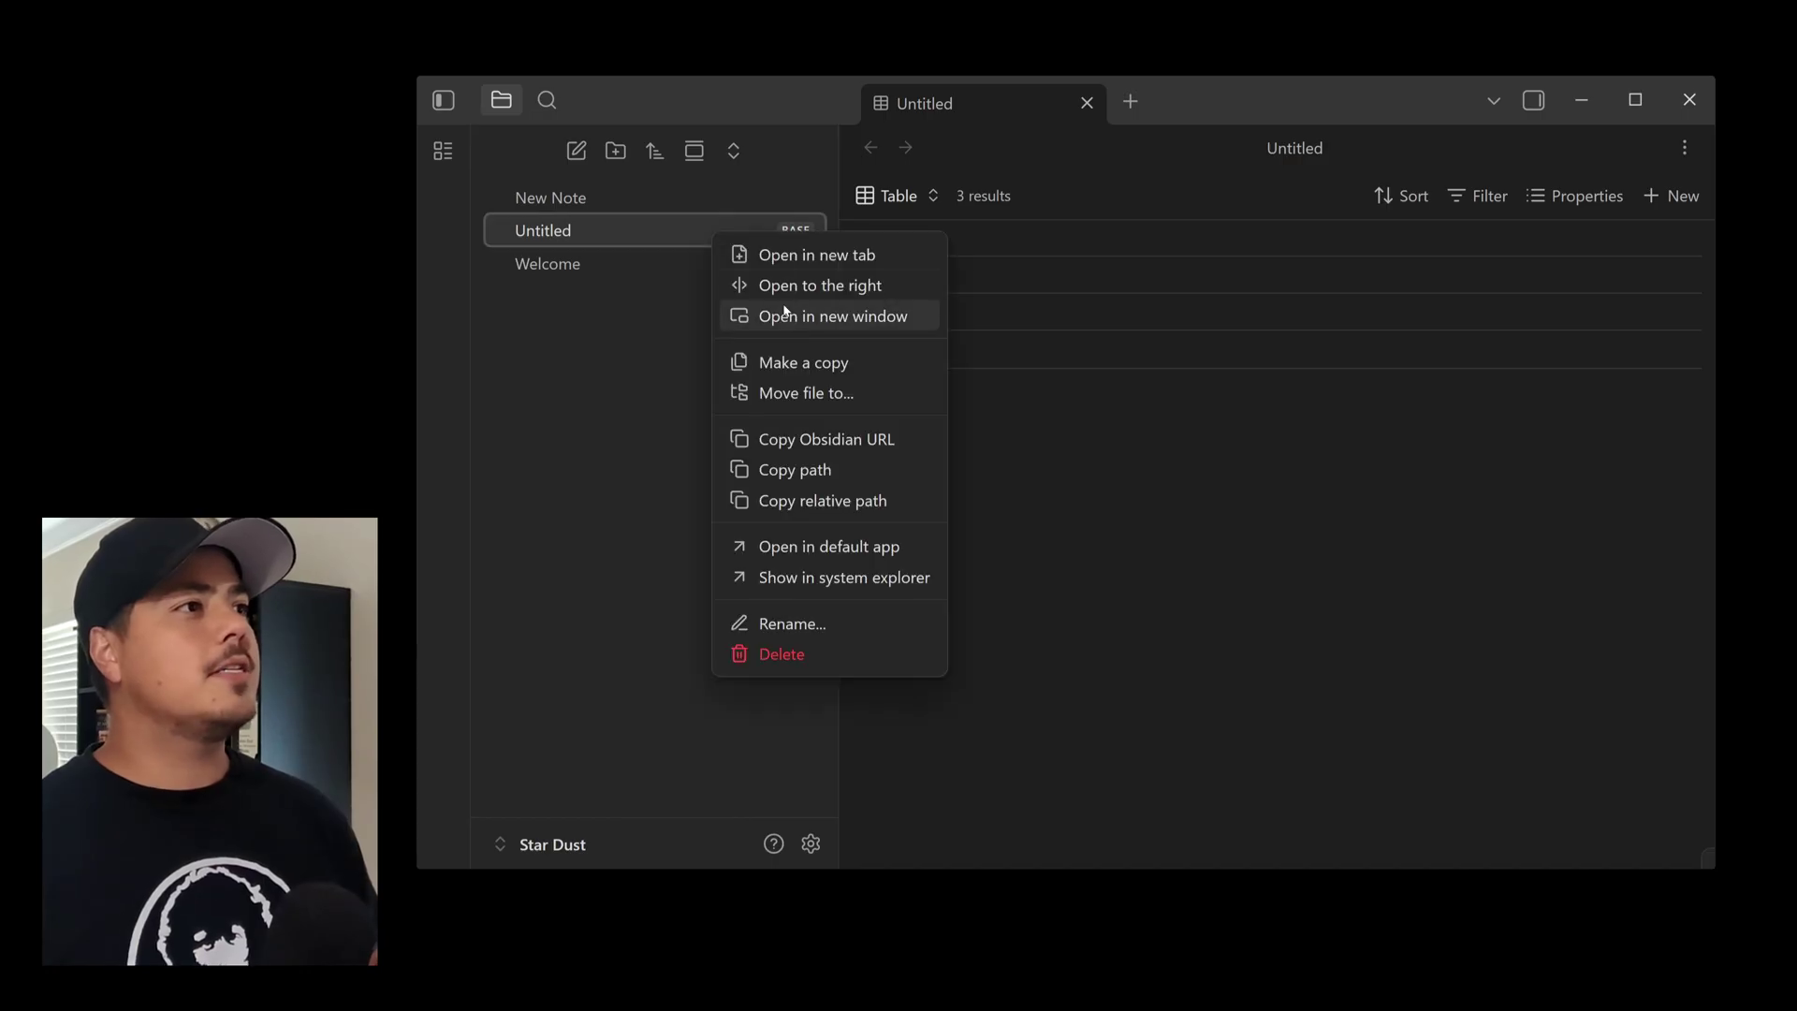
pyautogui.click(762, 623)
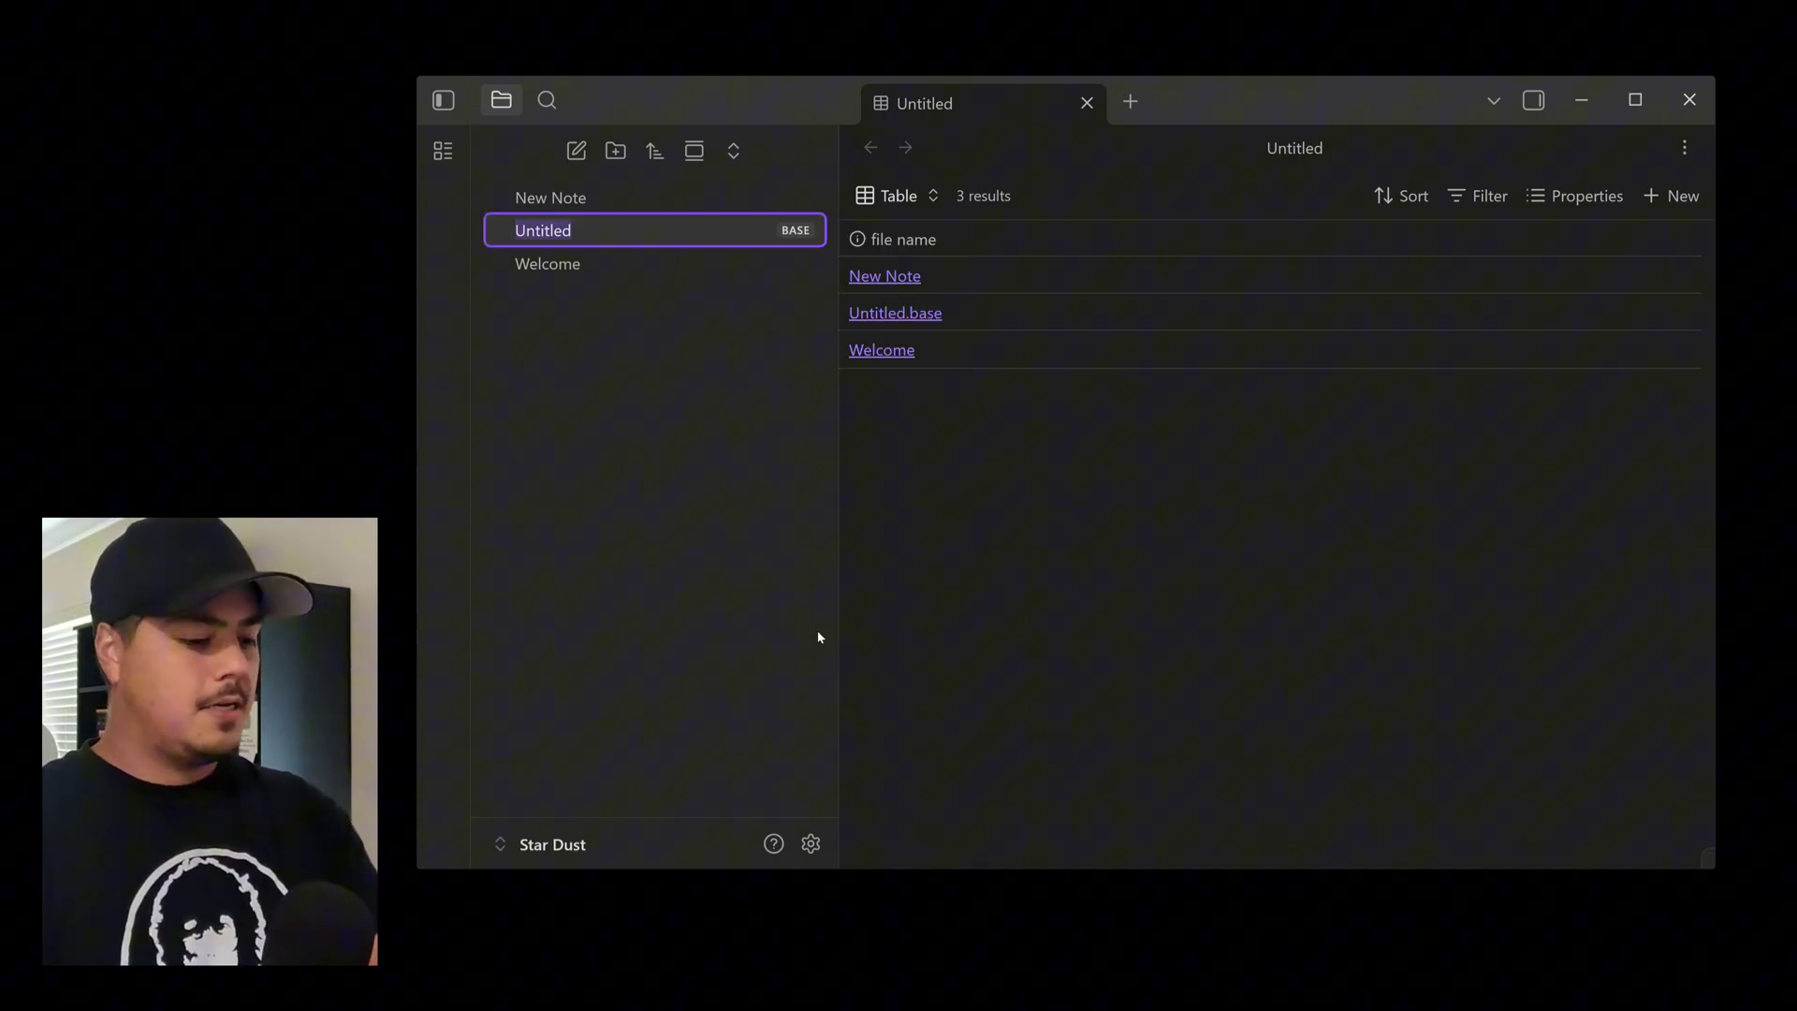
pyautogui.write('Base')
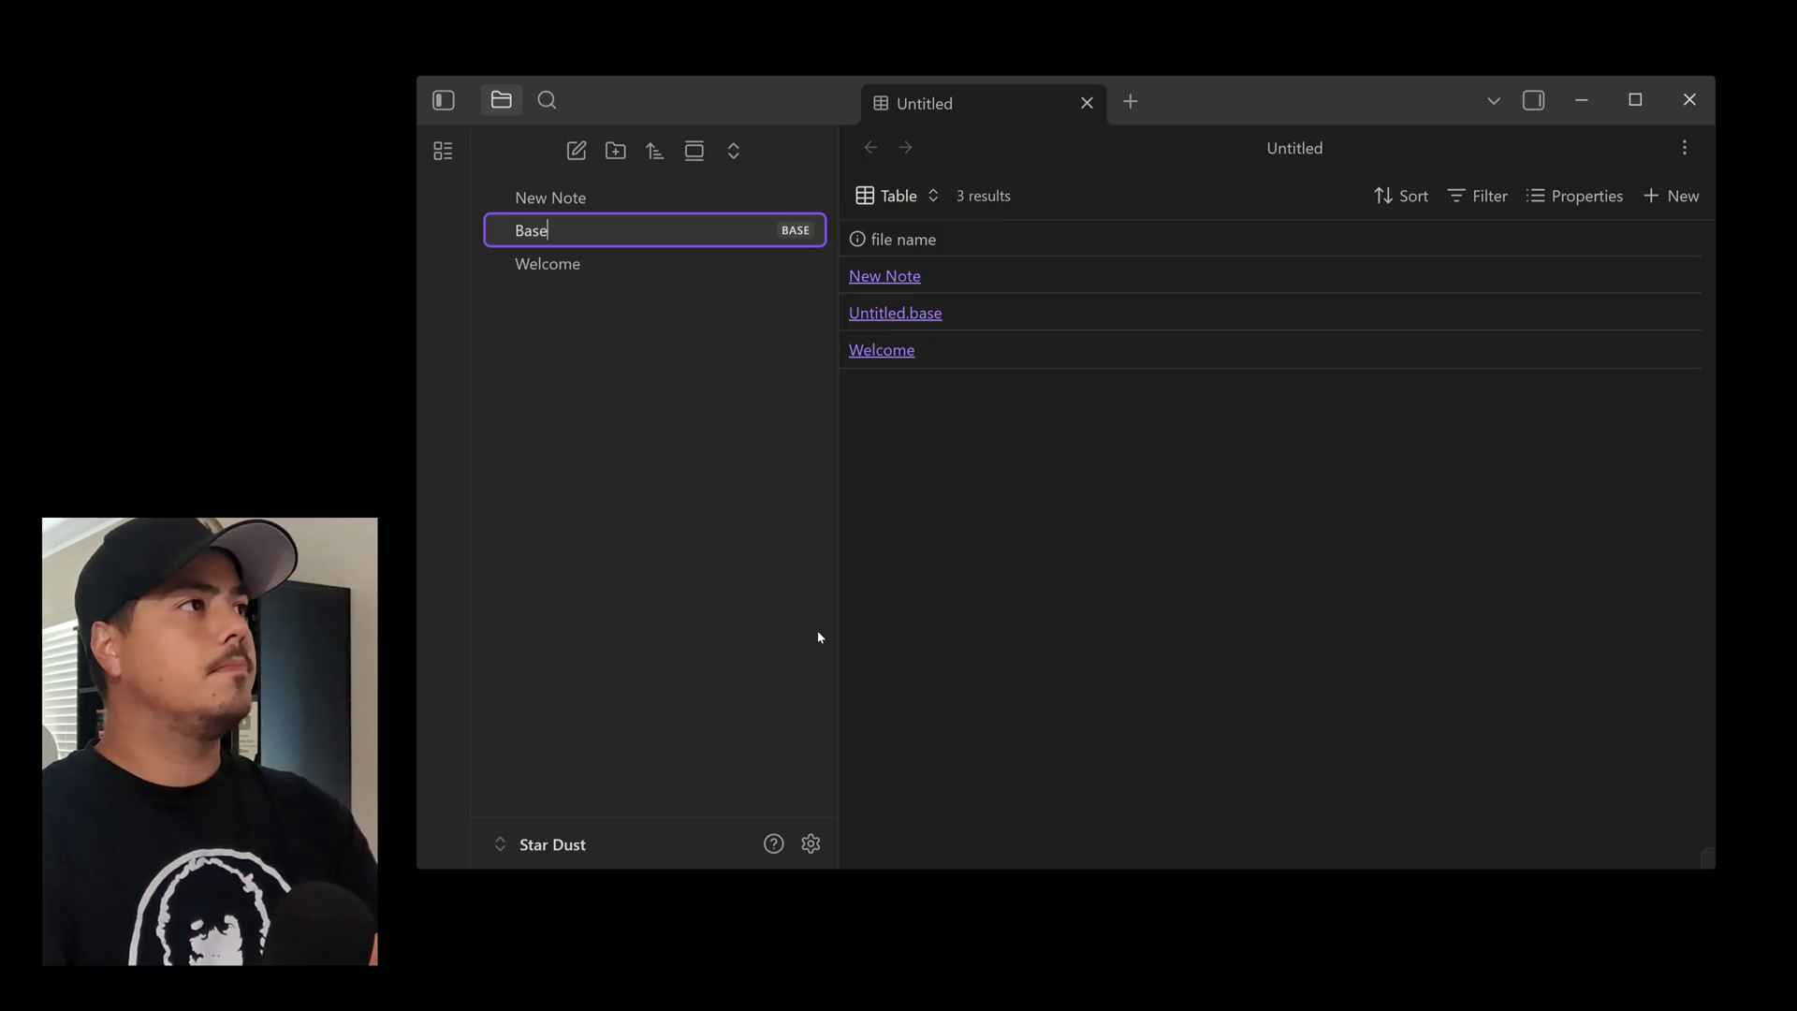
pyautogui.press('Return')
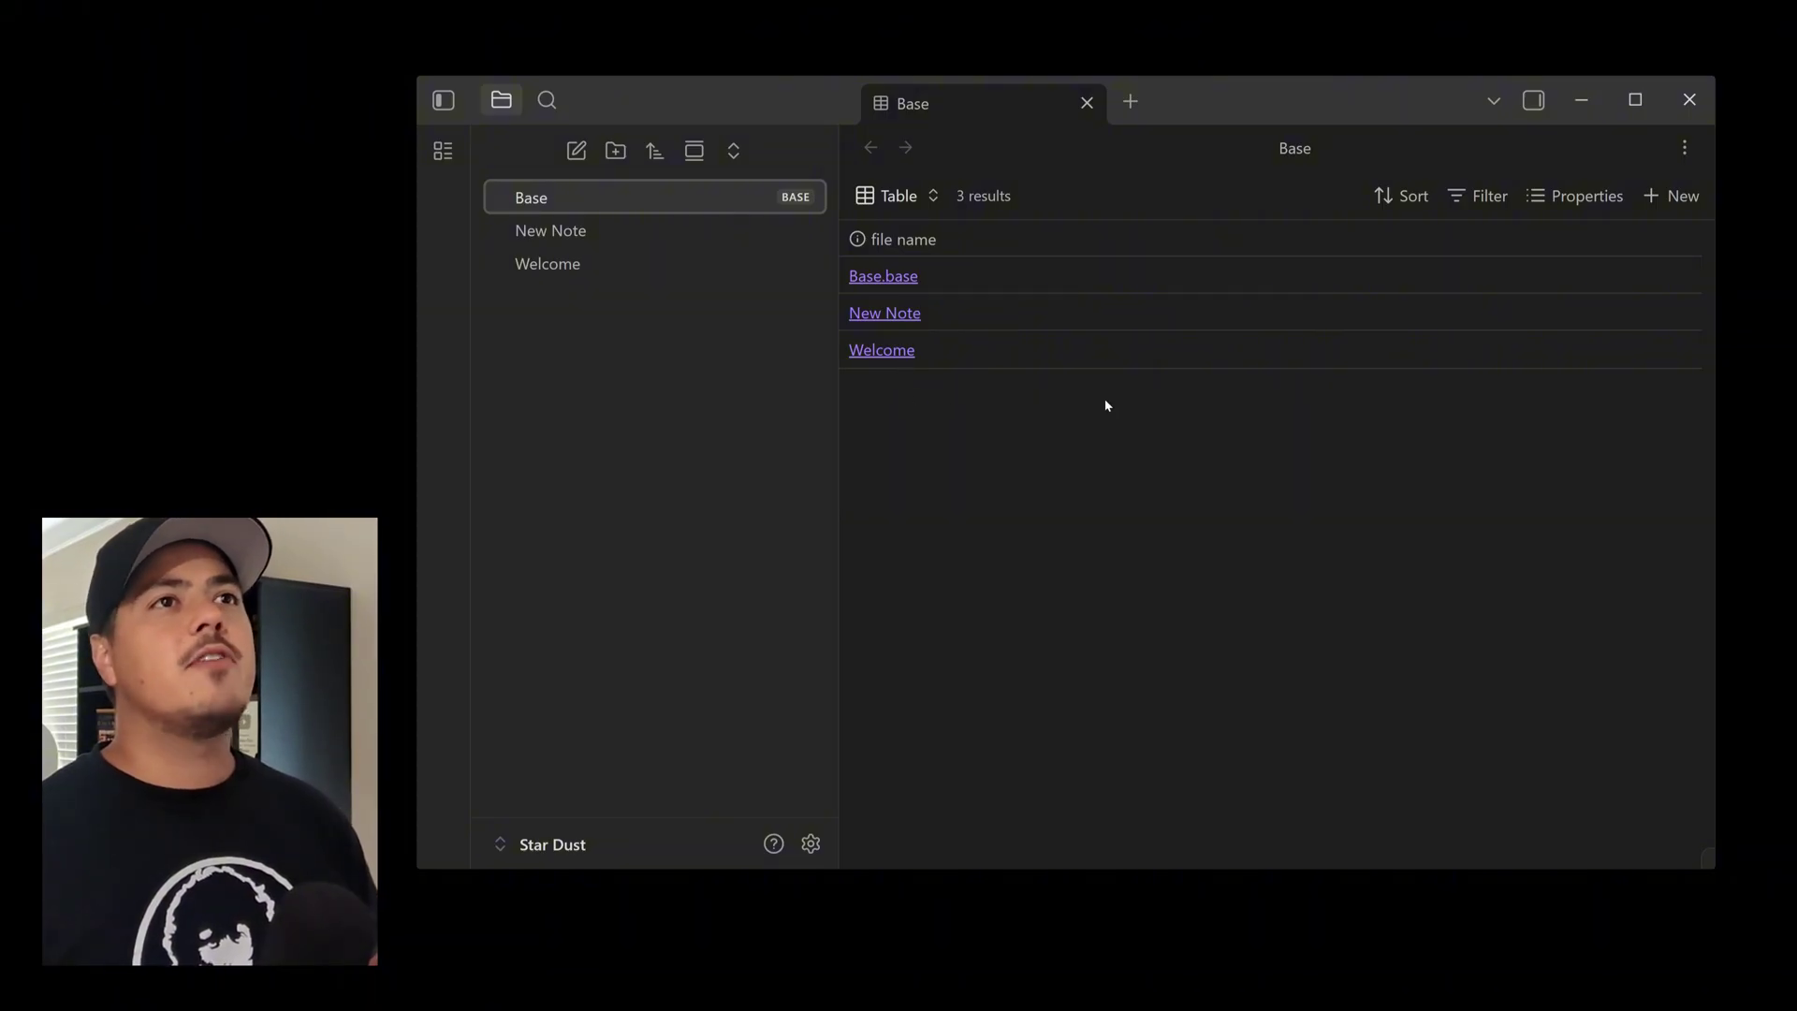
# Add modified time and created time columns to the Base table and widen the modified time column
pyautogui.click(1575, 201)
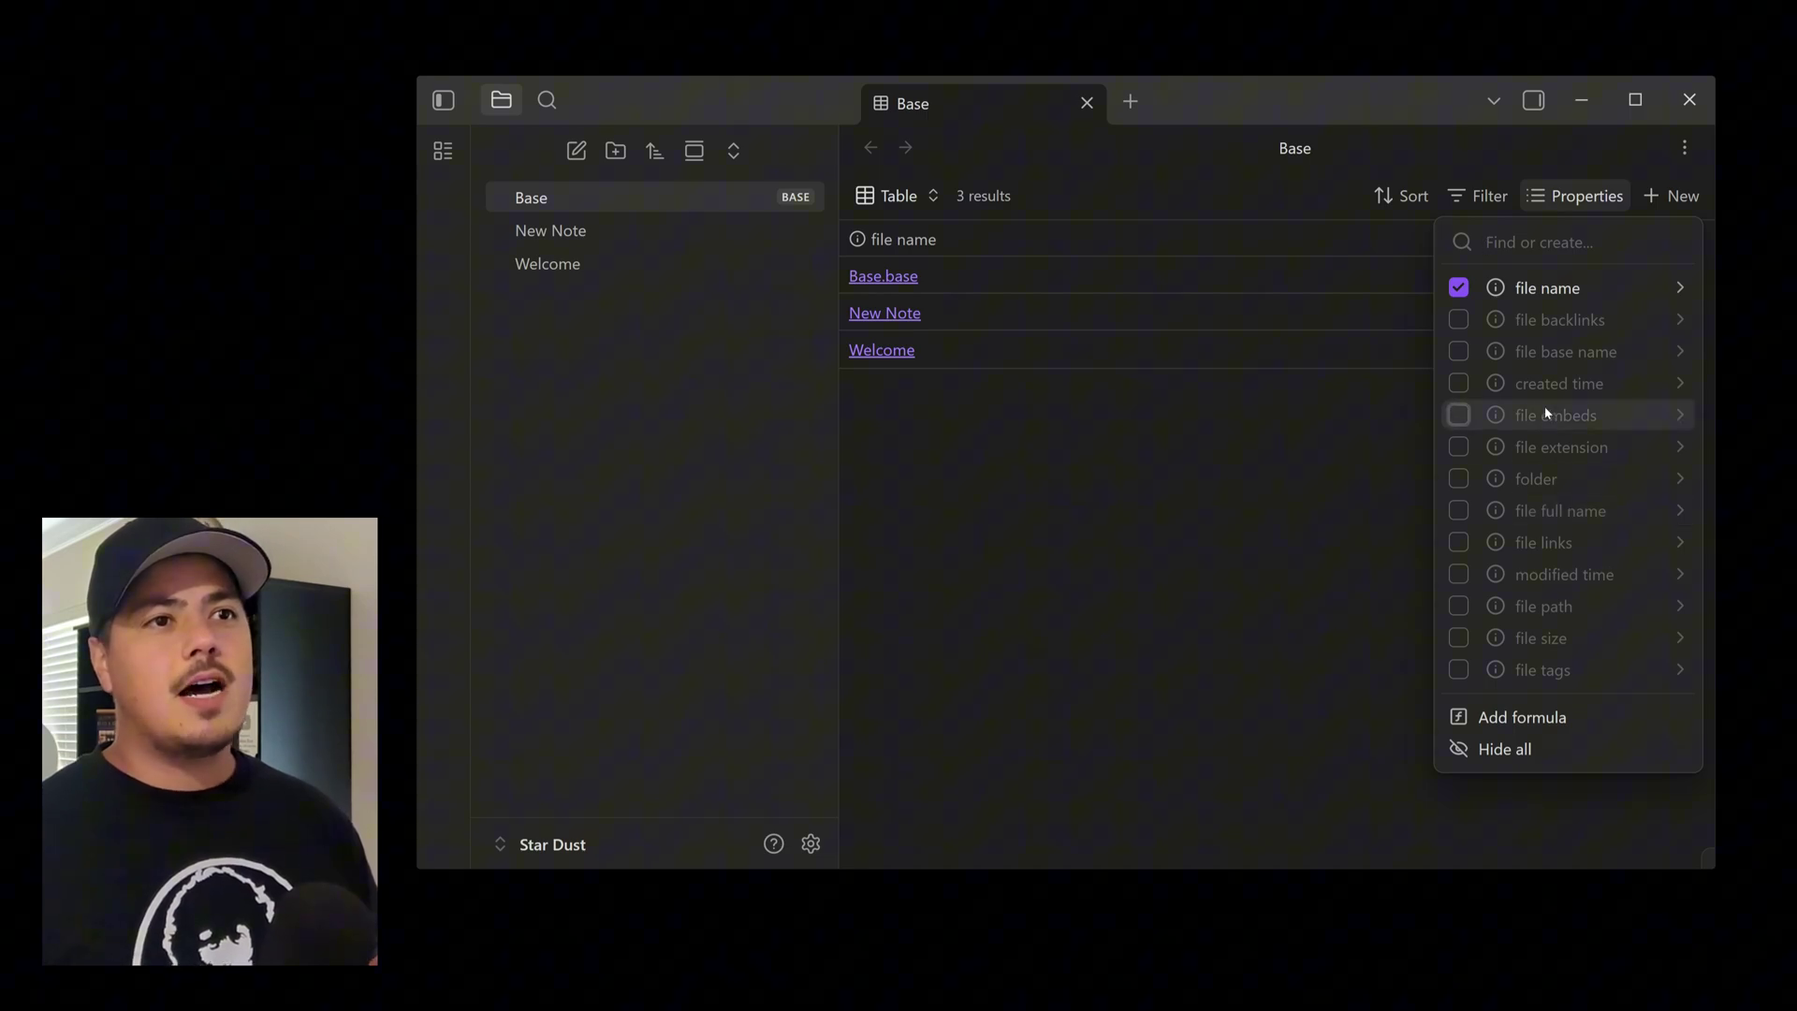
pyautogui.click(1459, 574)
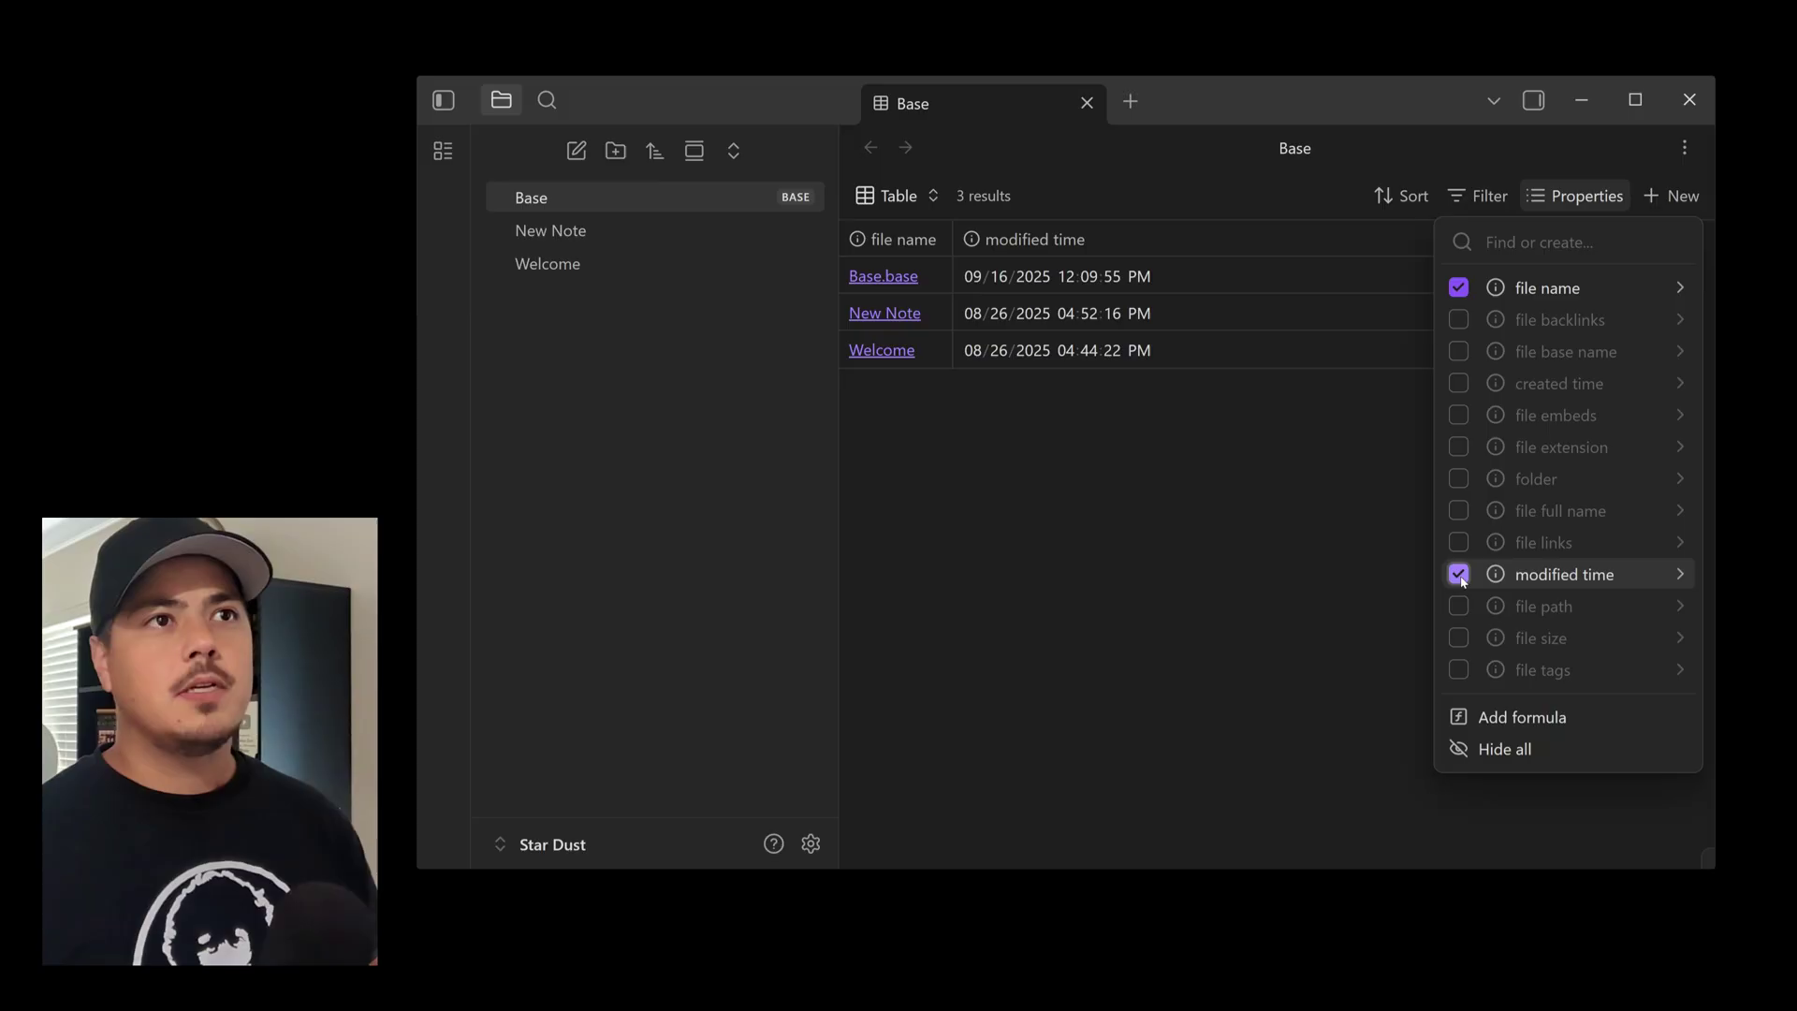
pyautogui.click(1461, 385)
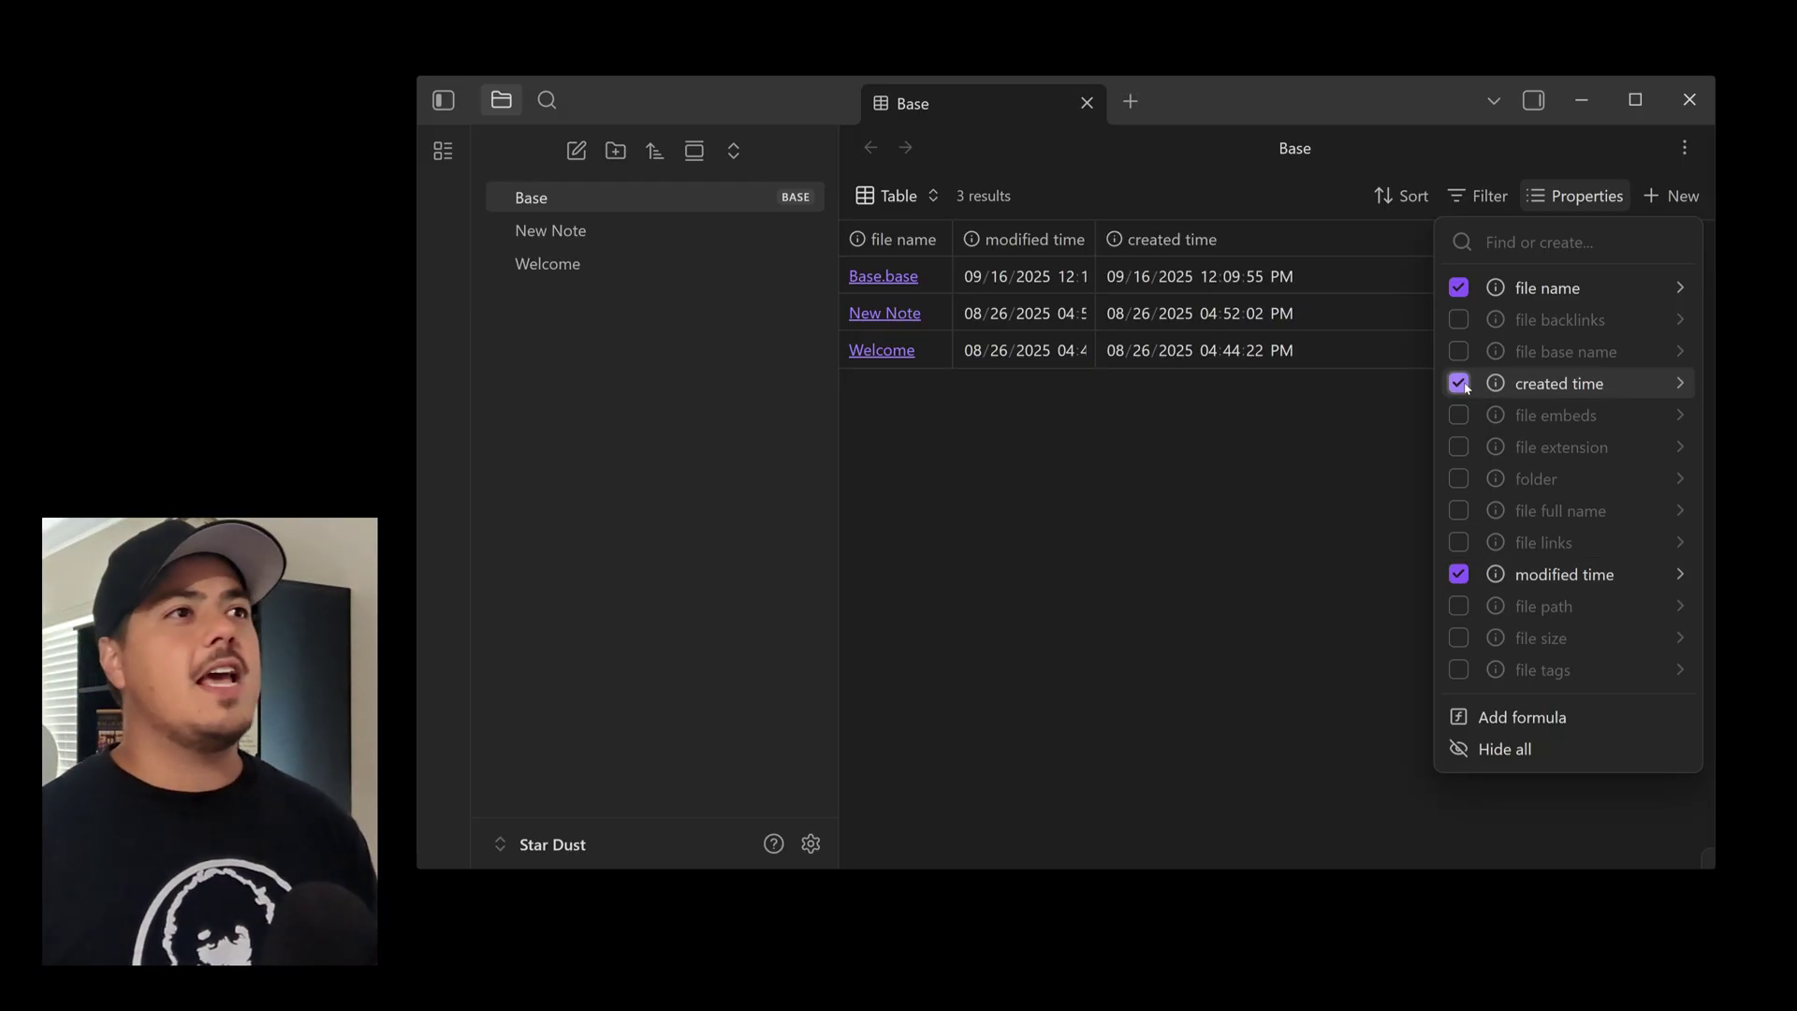
pyautogui.click(1235, 439)
pyautogui.moveTo(1092, 236); pyautogui.dragTo(1182, 241)
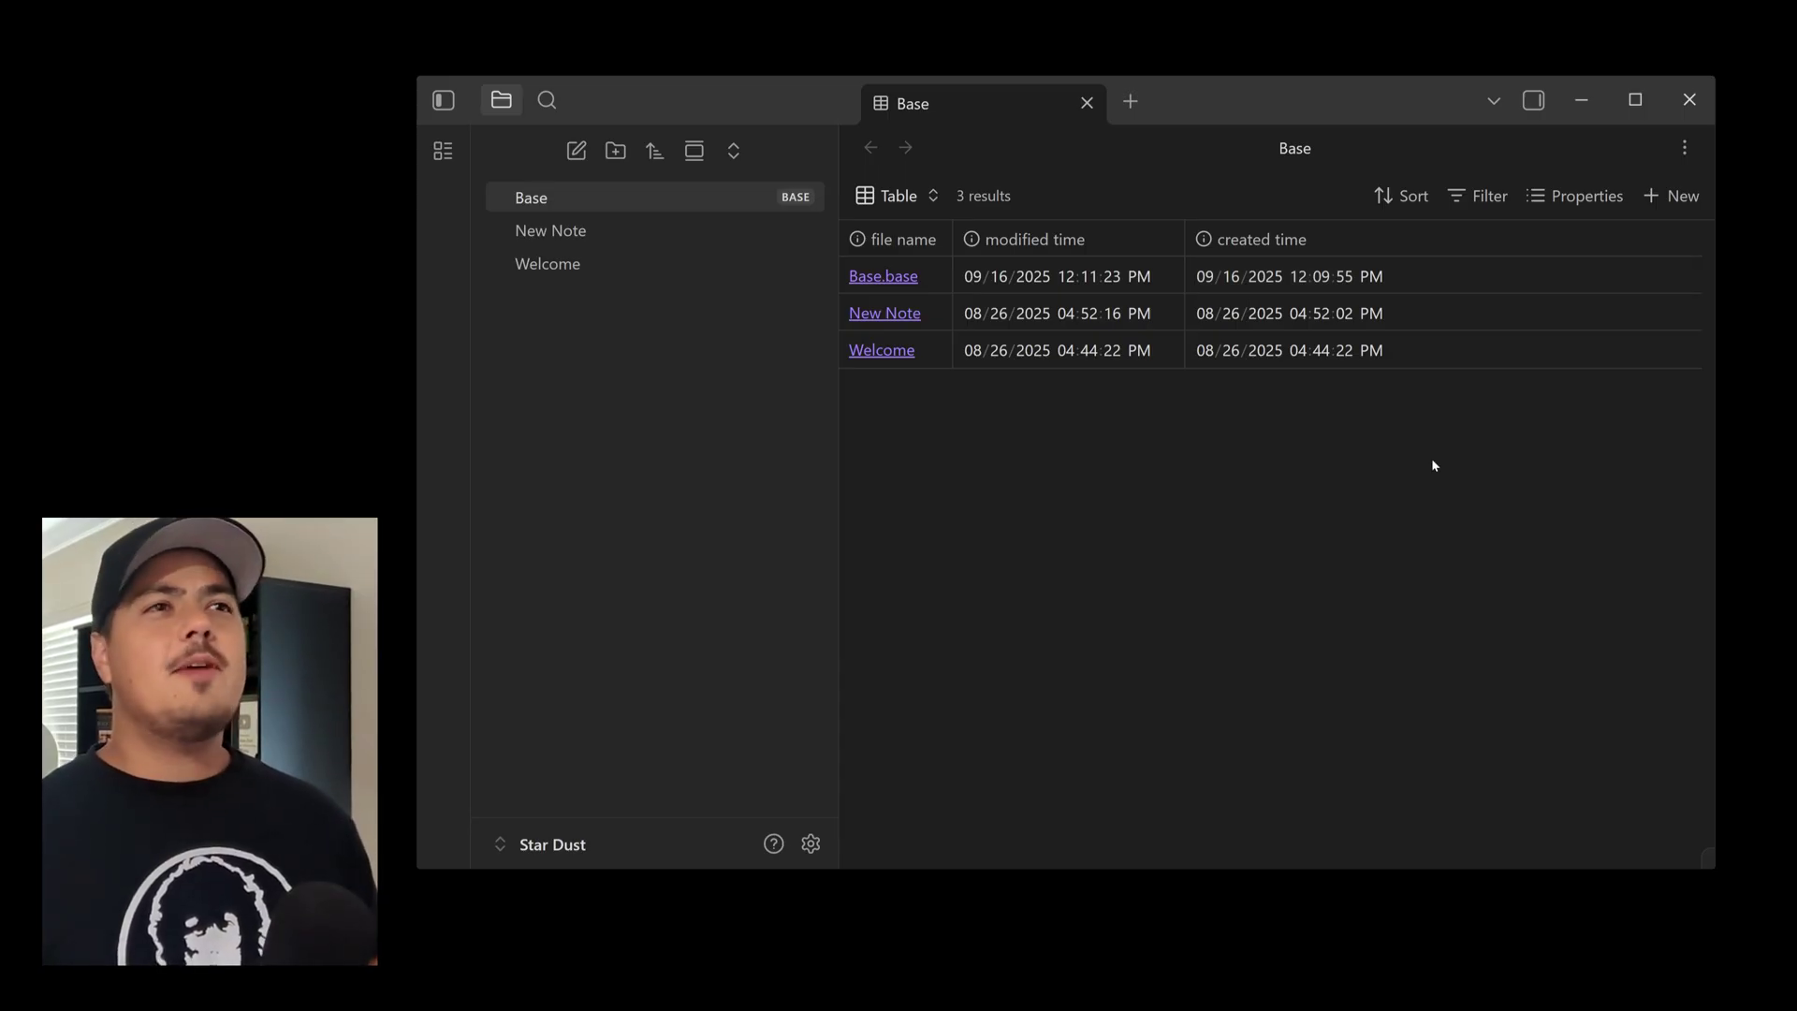
# Add a file links column to the table, then open New Note
pyautogui.click(1561, 194)
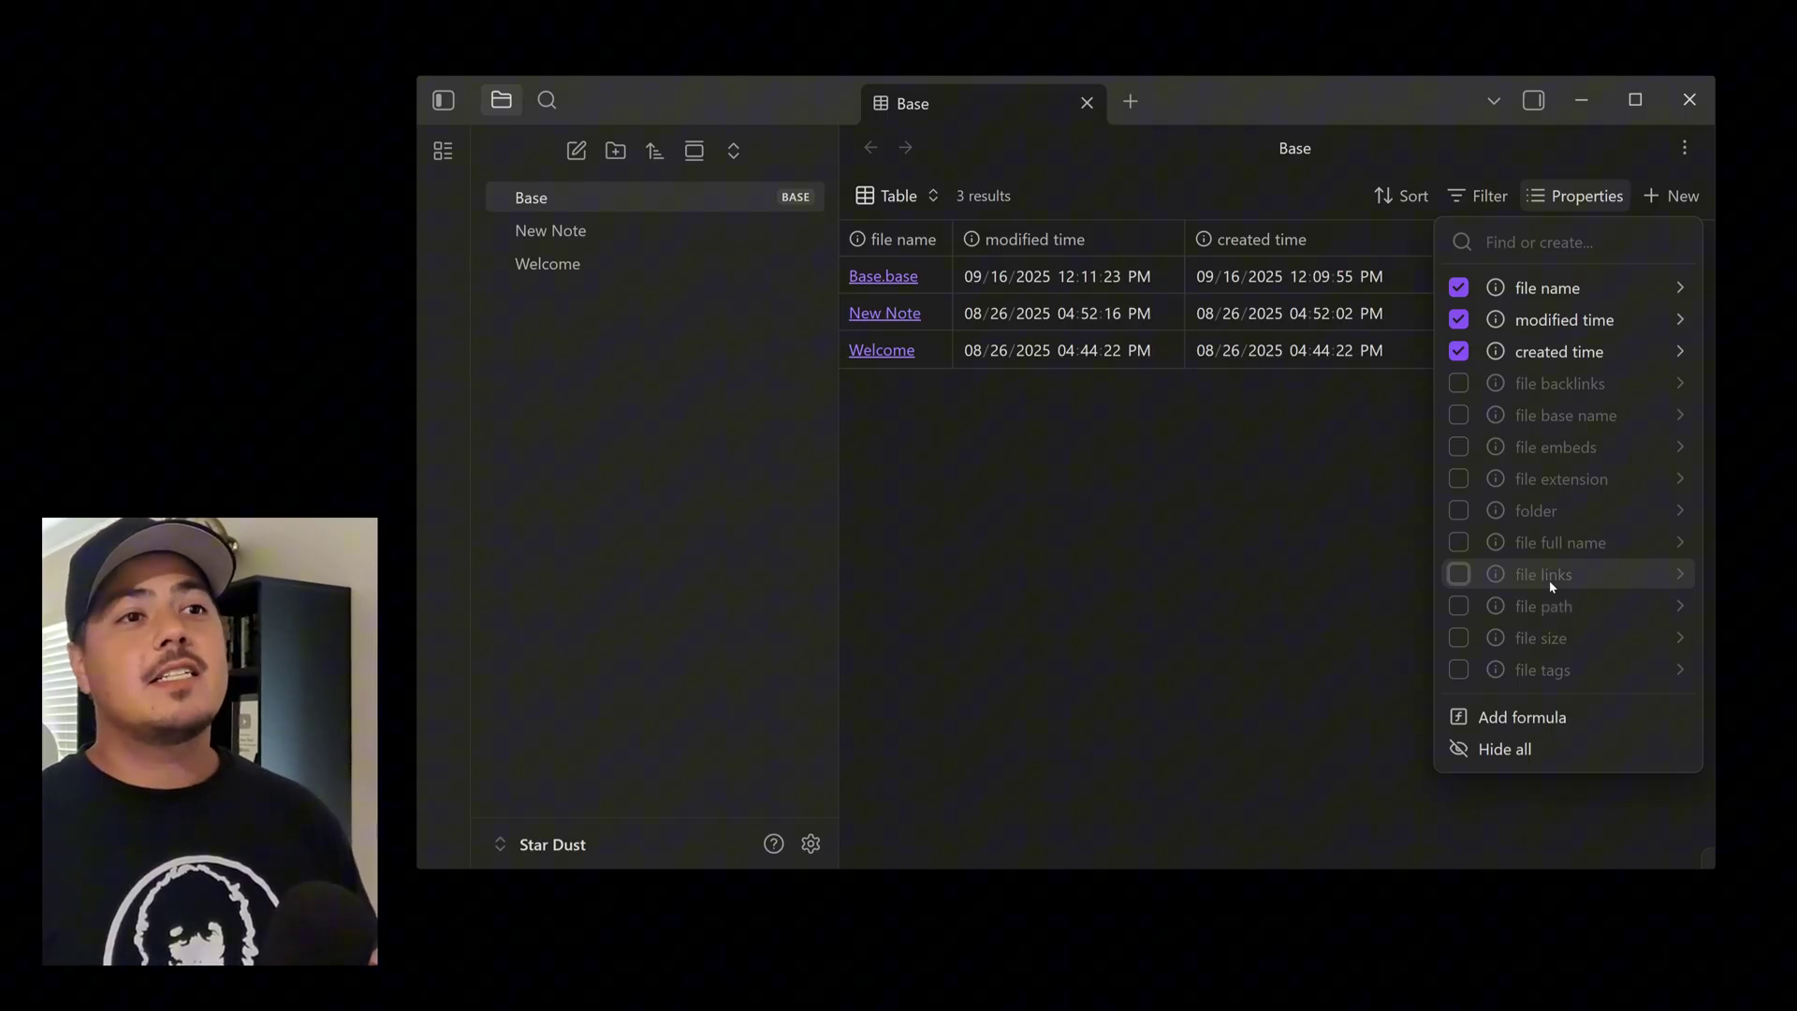
pyautogui.click(1458, 573)
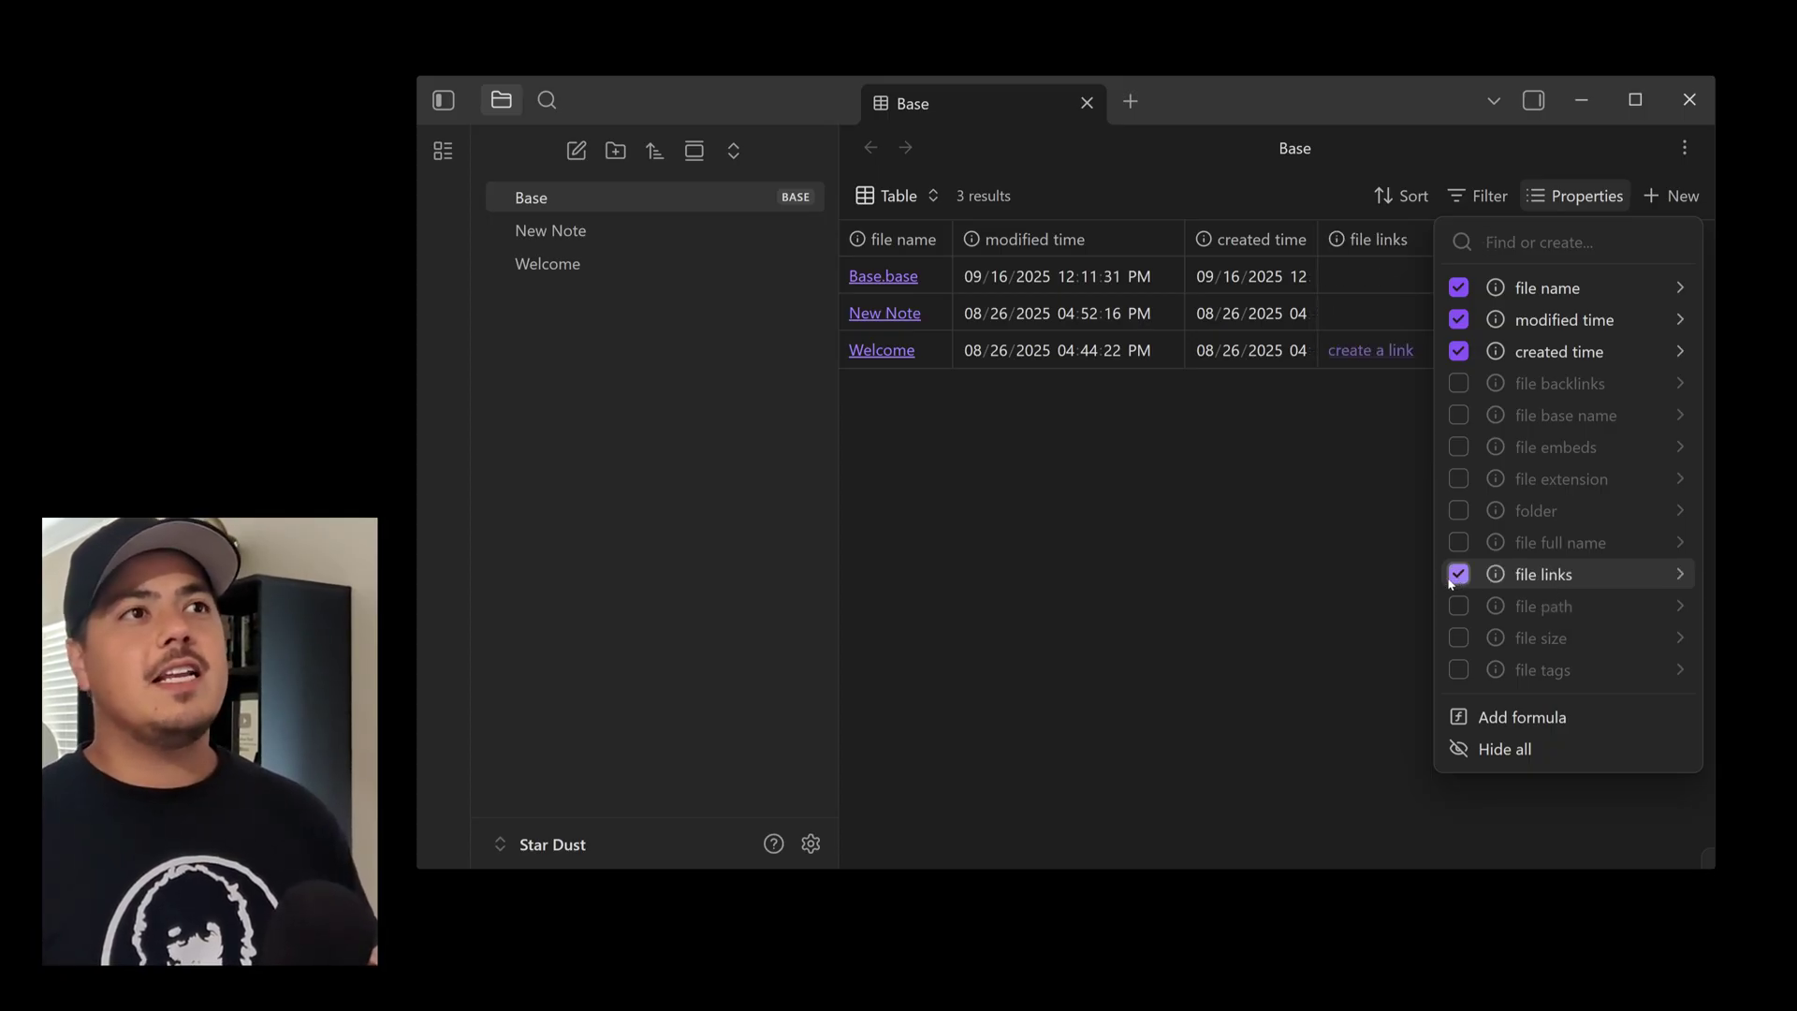
pyautogui.click(1394, 576)
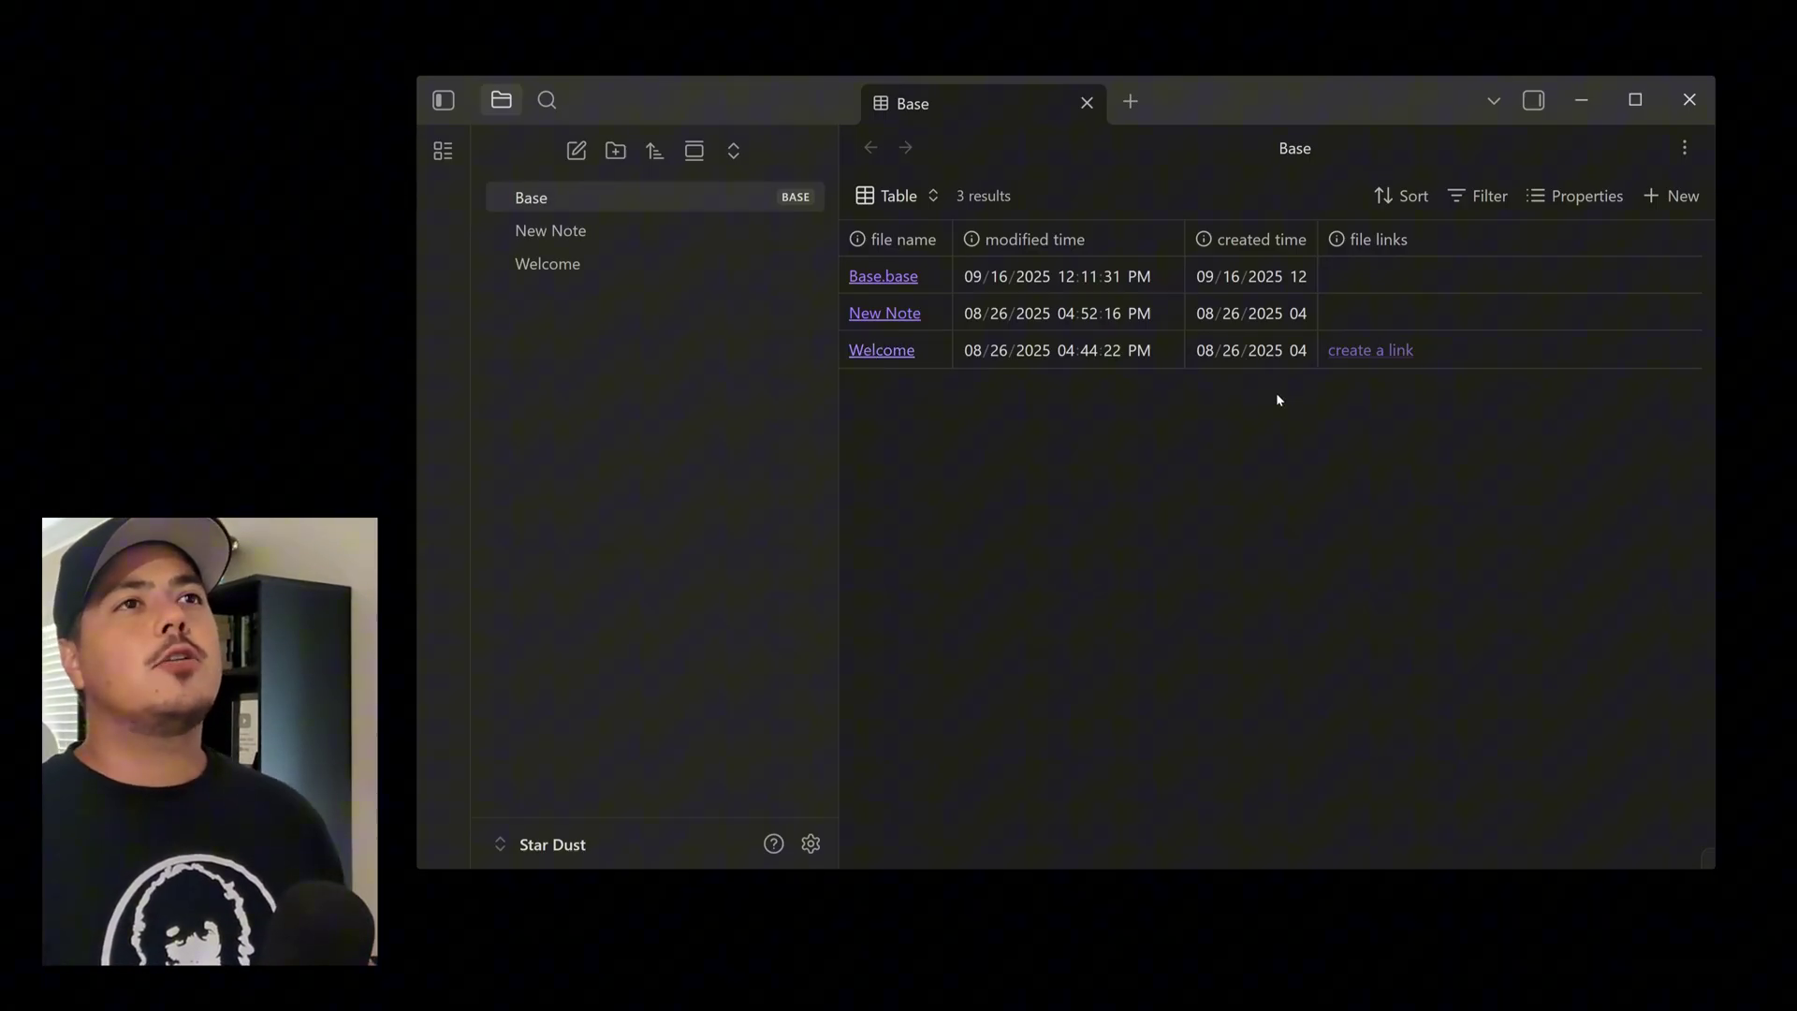
pyautogui.click(1583, 194)
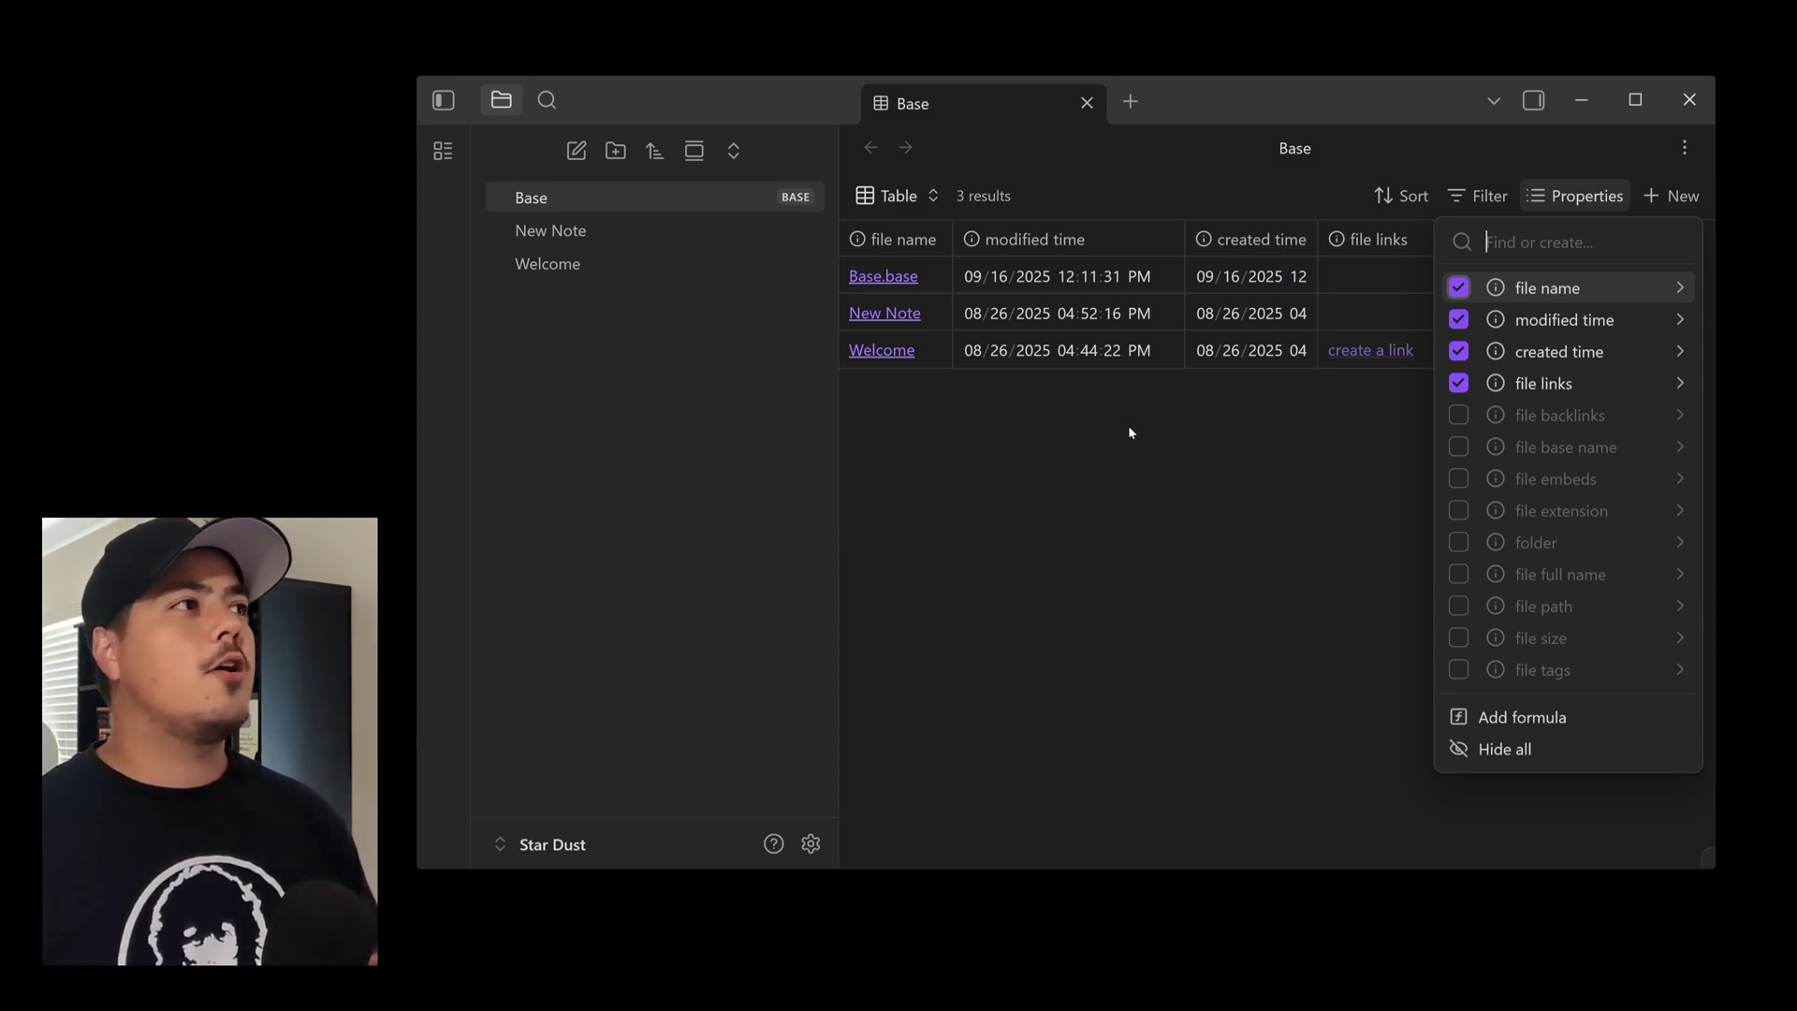
pyautogui.click(550, 232)
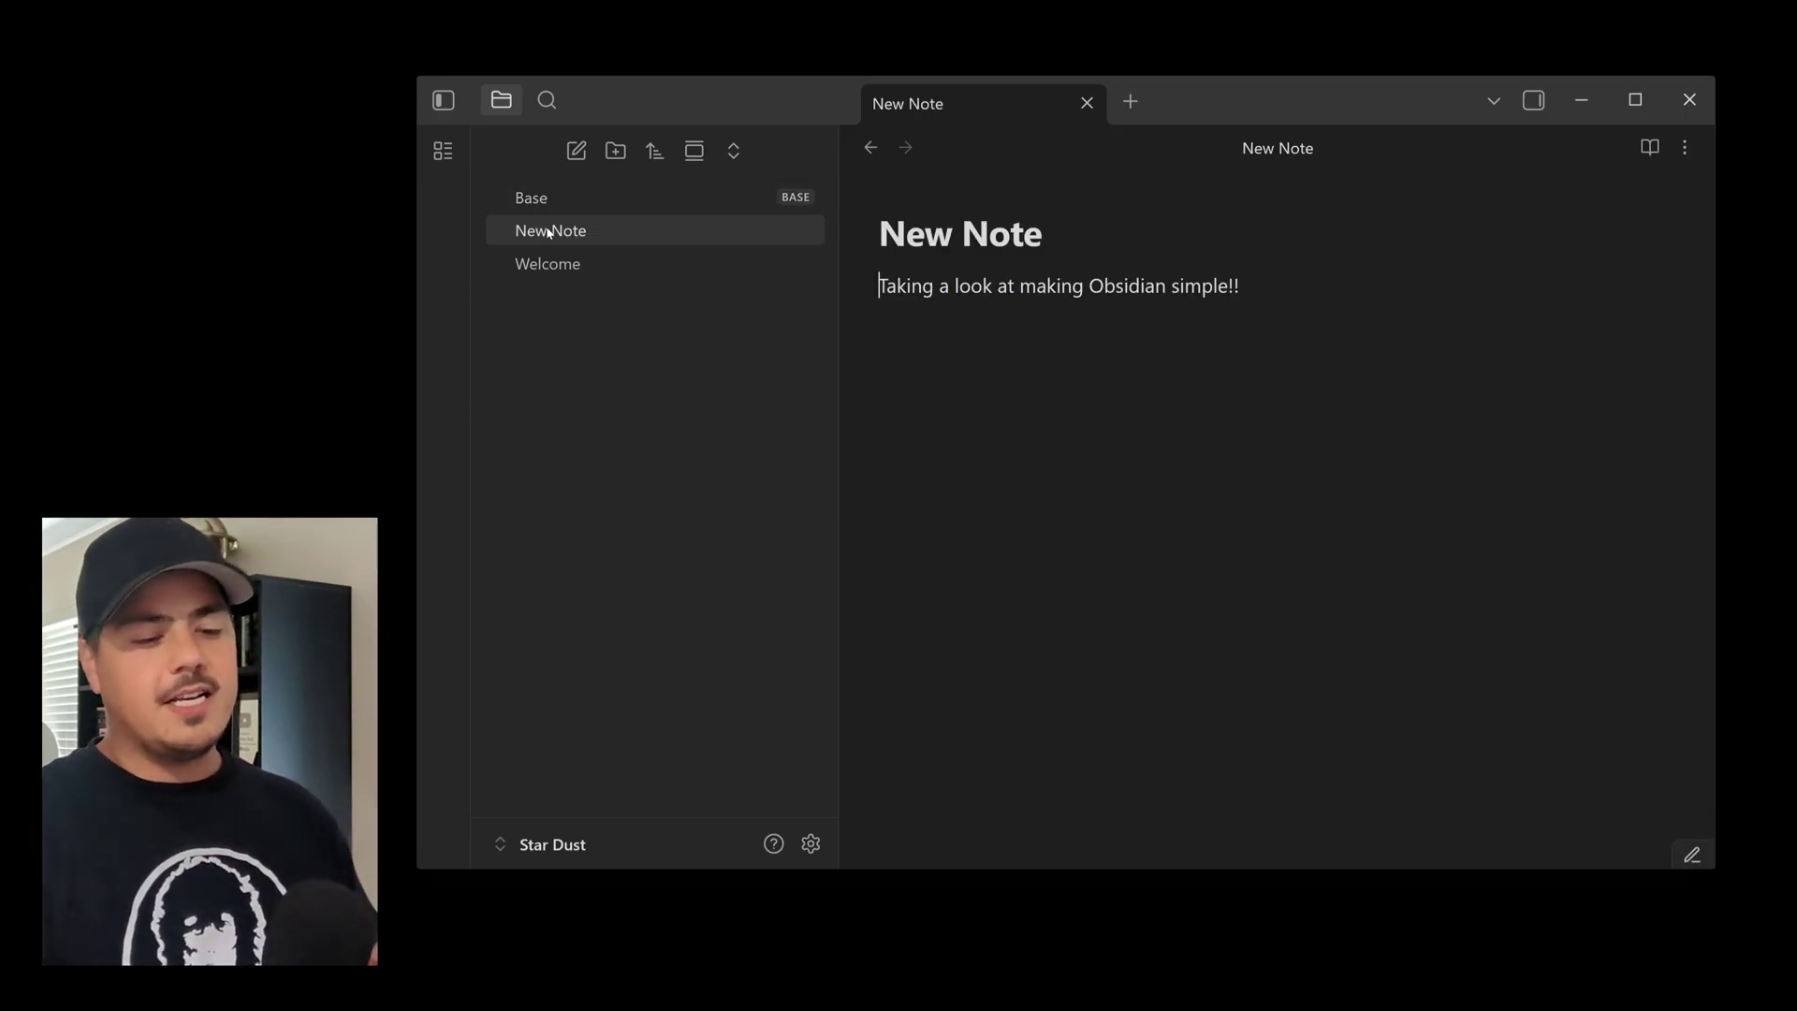
# Add blank lines above New Note's body and type --- under the title to start a Properties block
pyautogui.press('Return')
pyautogui.press('Return')
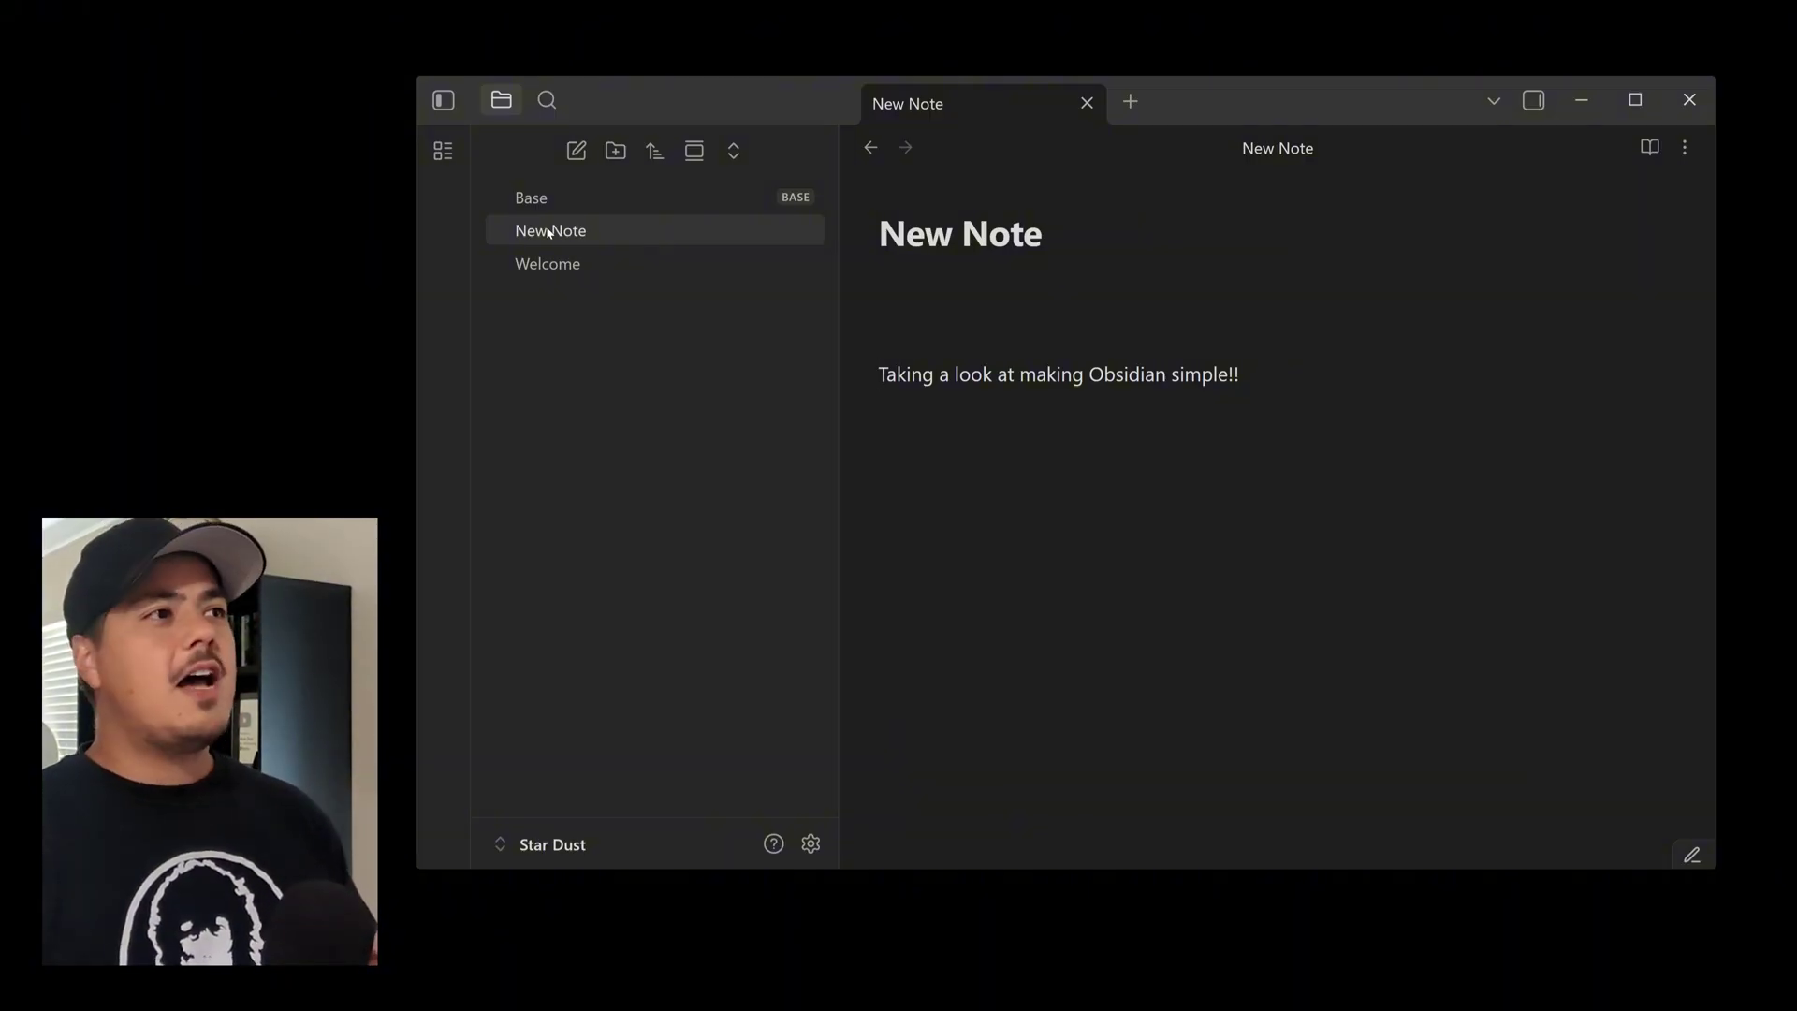
pyautogui.press('Up')
pyautogui.press('Up')
pyautogui.press('Up')
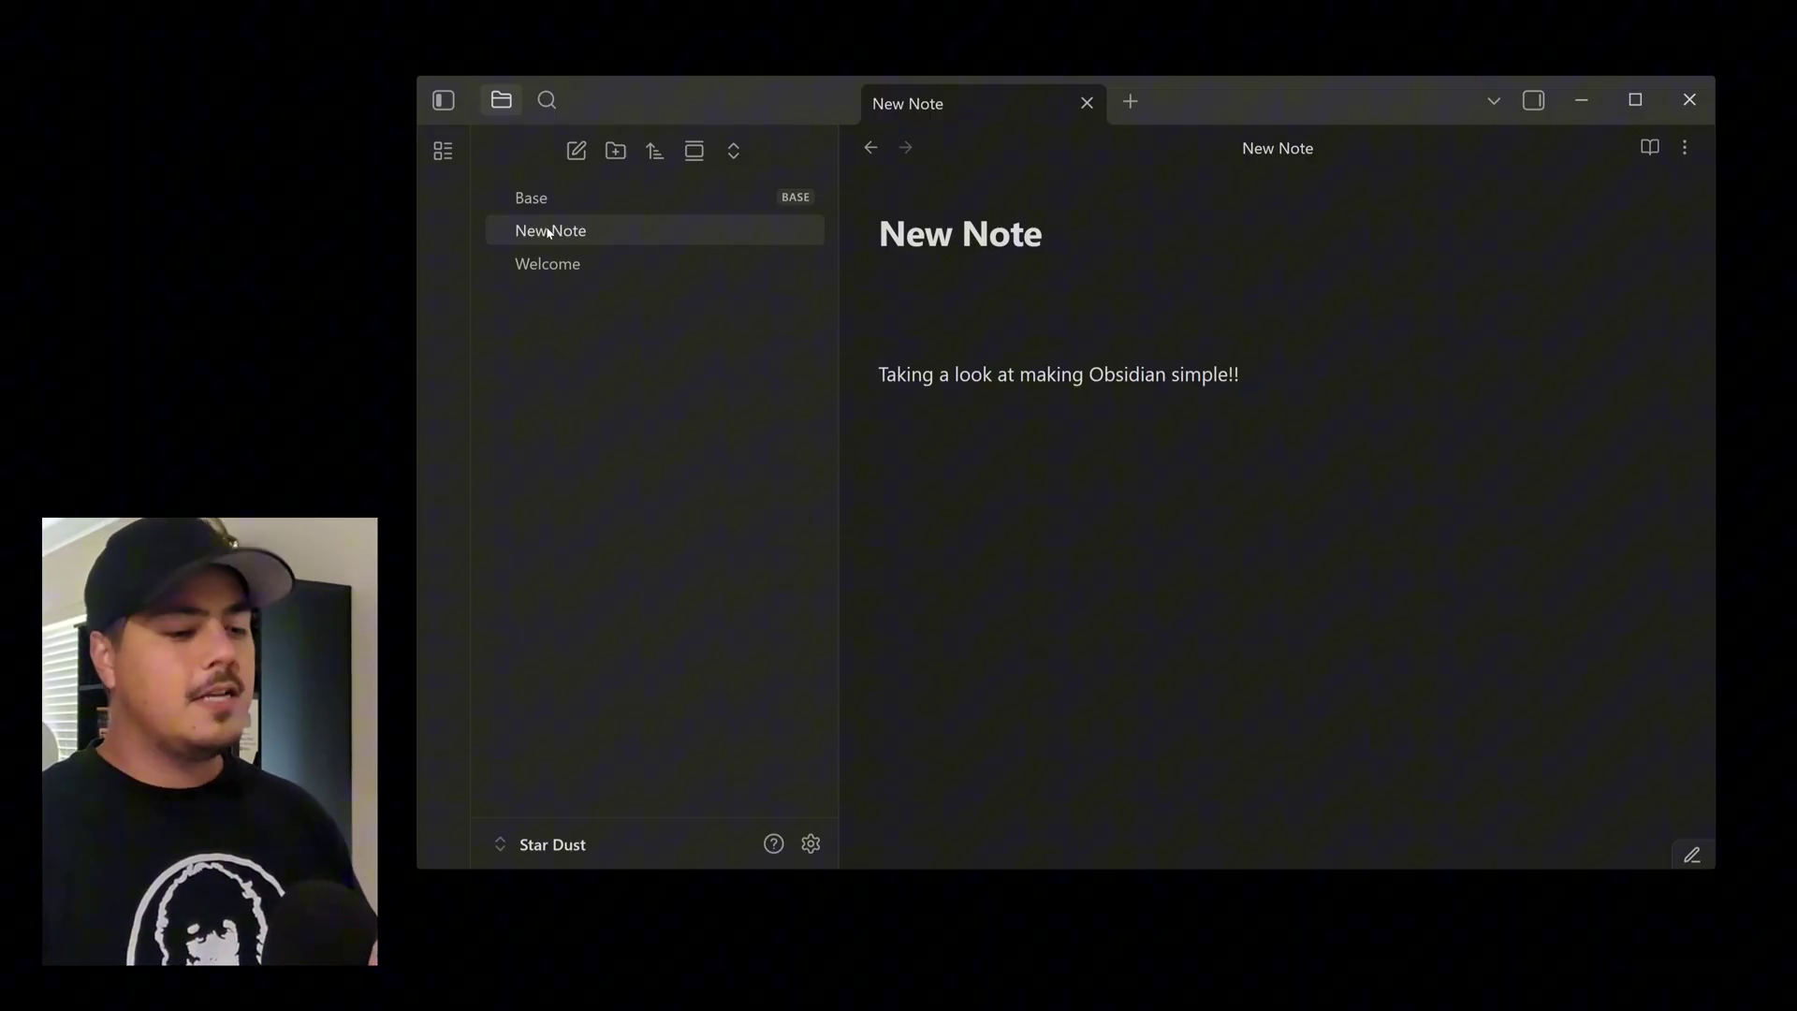
pyautogui.write('--')
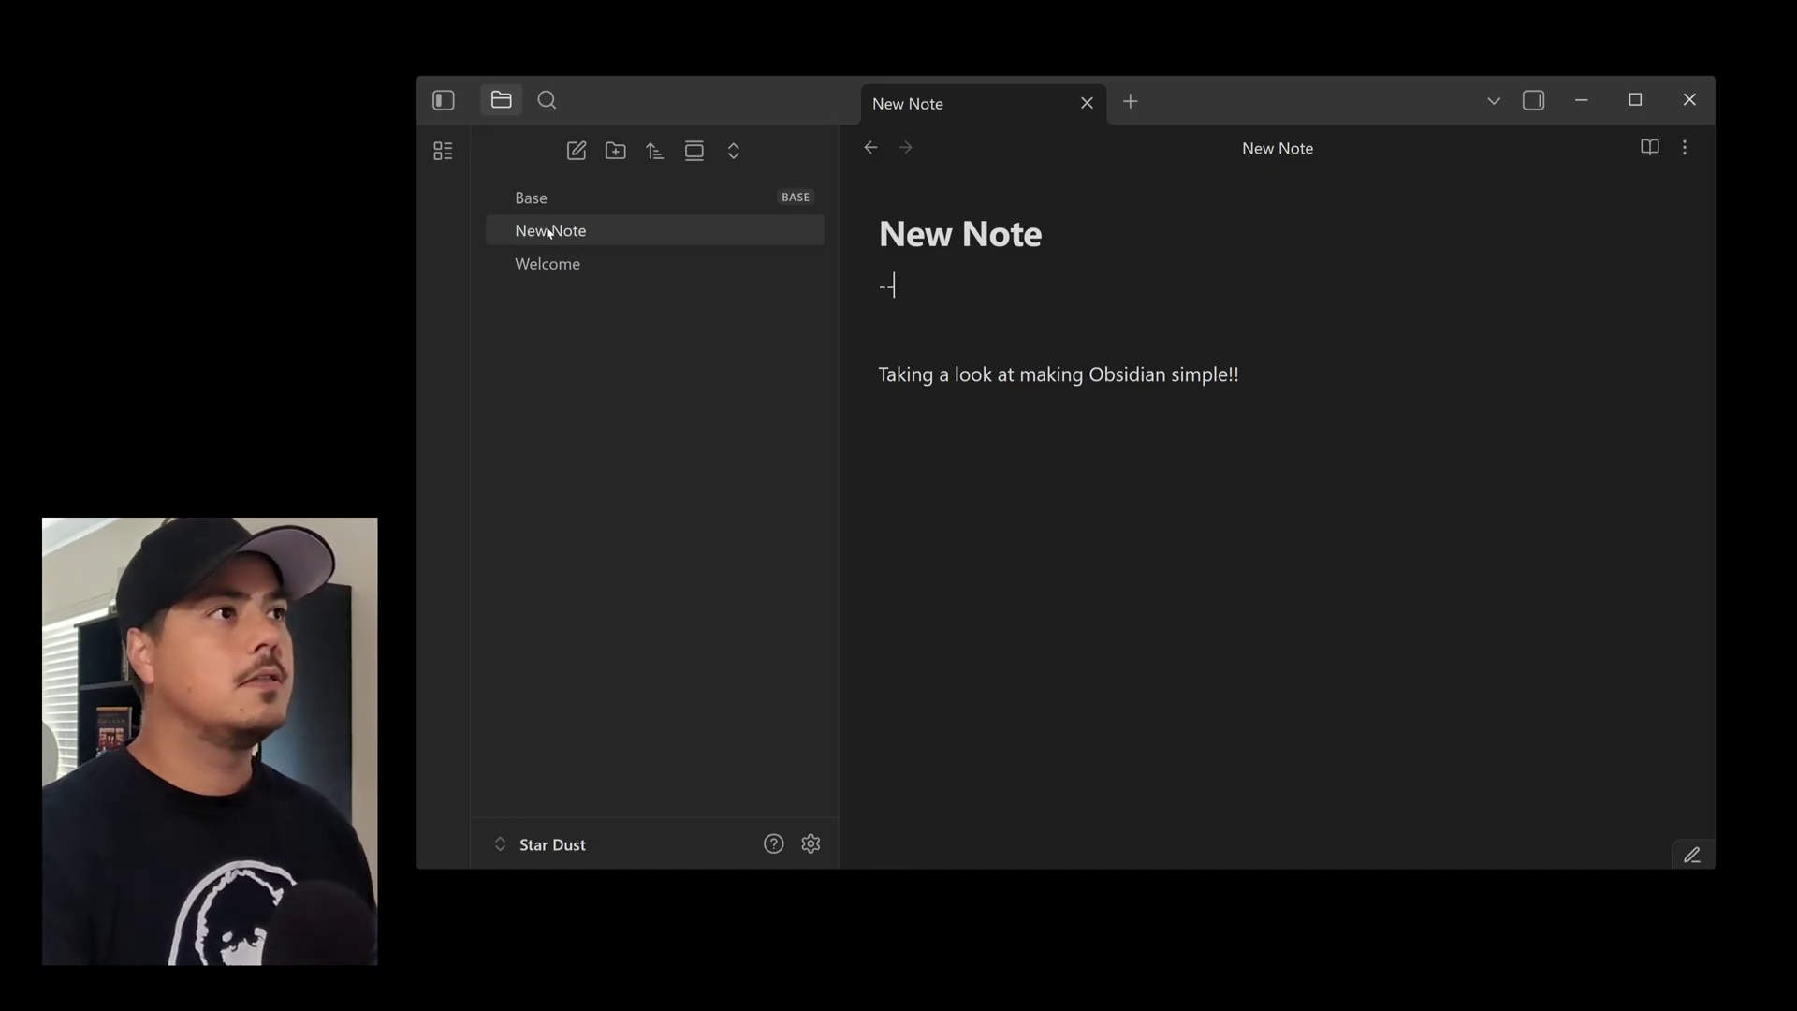
pyautogui.write('-')
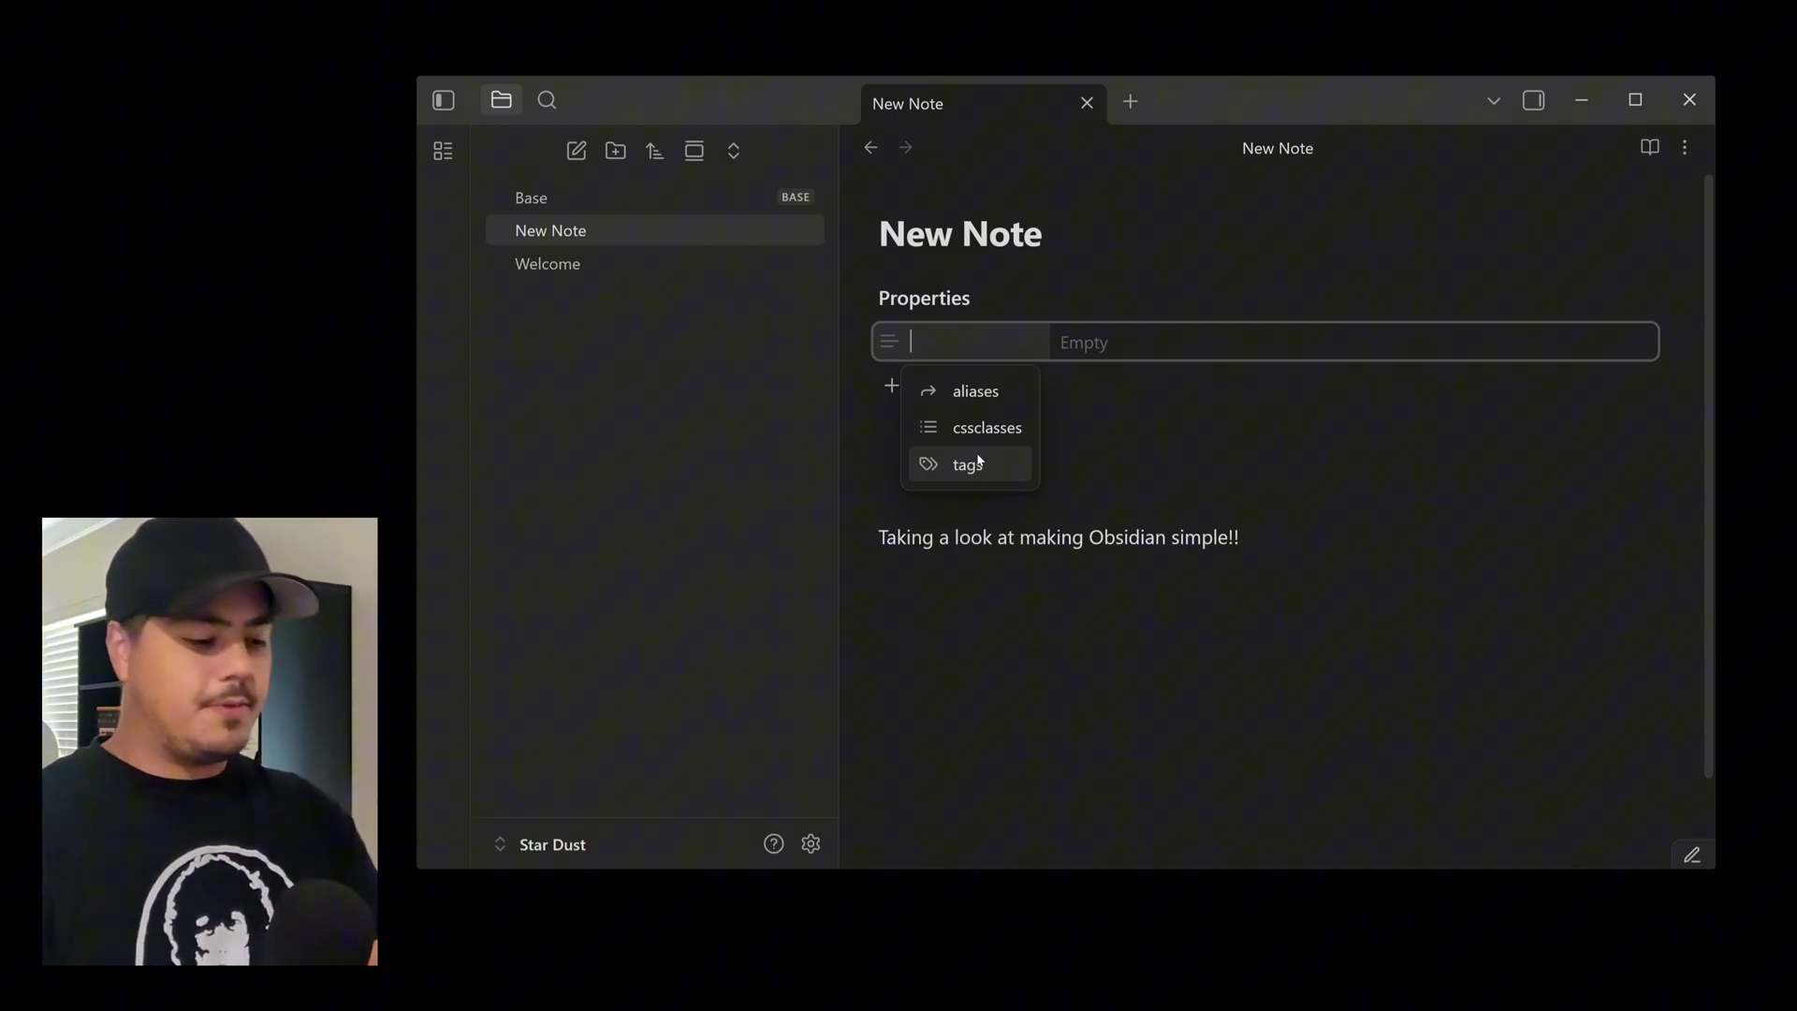
# Name New Note's property 'Note Type', make it a list property, and set it to Work
pyautogui.write('Note Type')
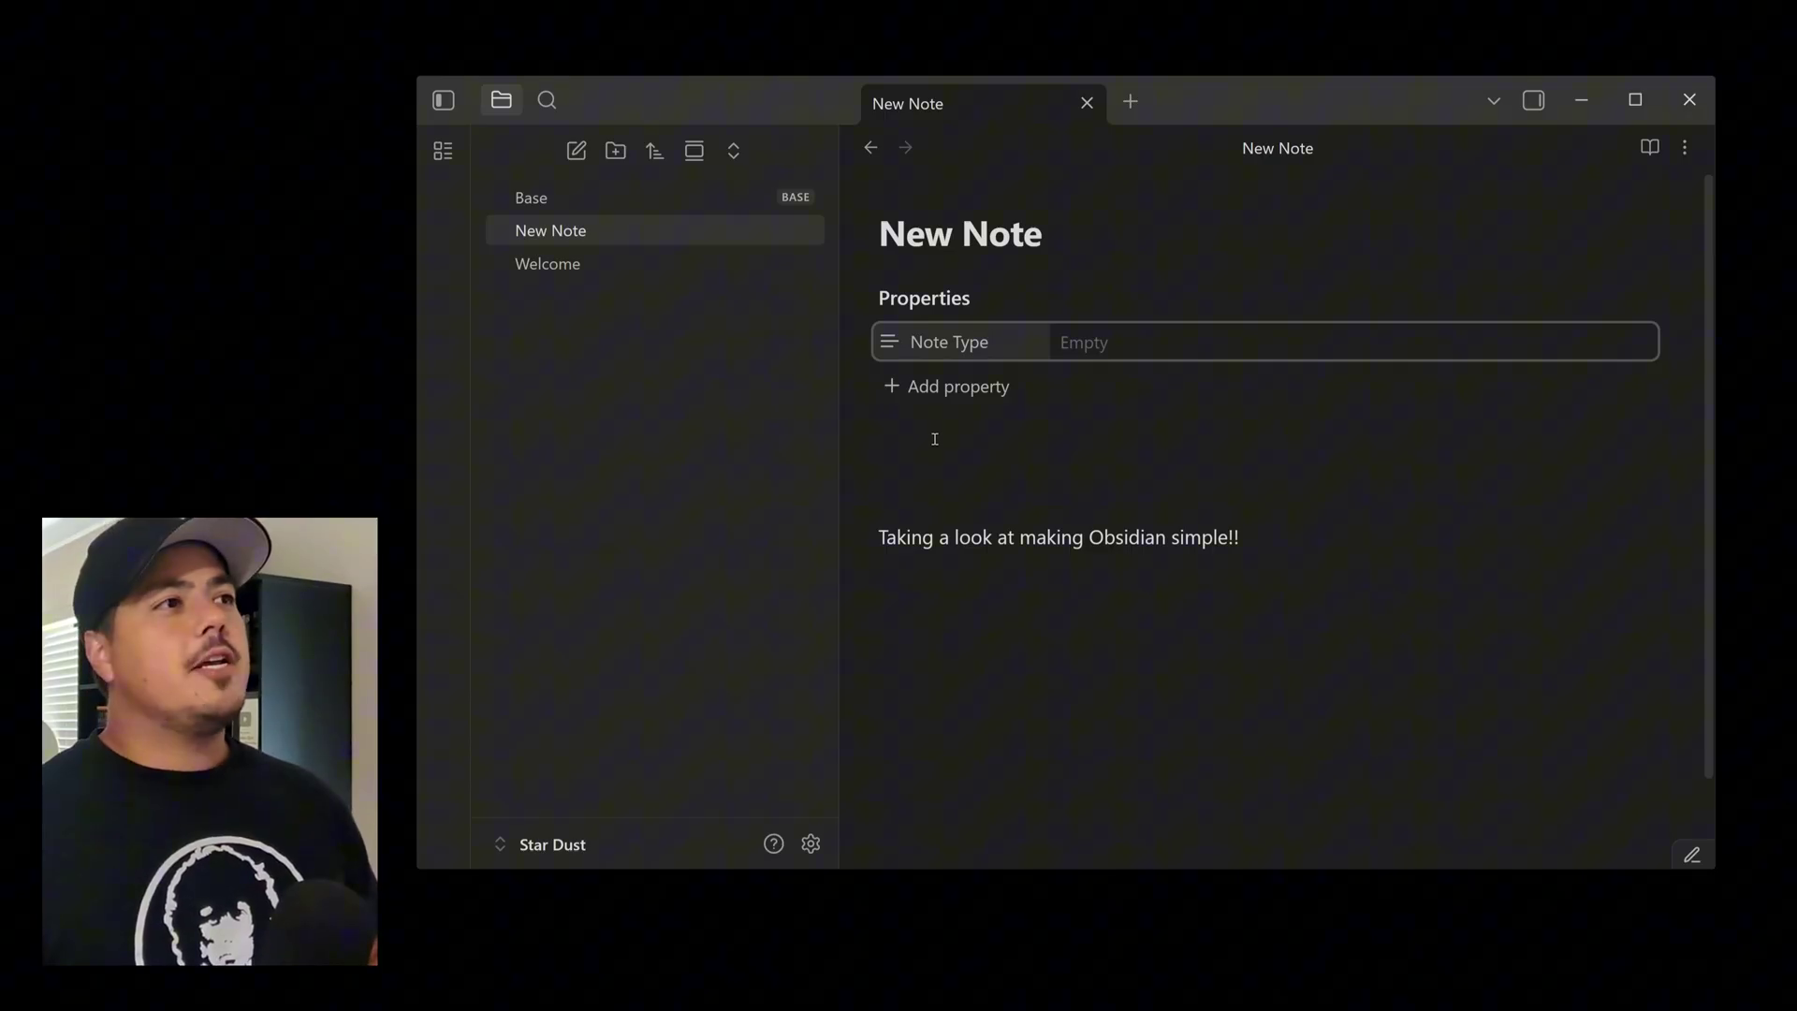
pyautogui.click(887, 342)
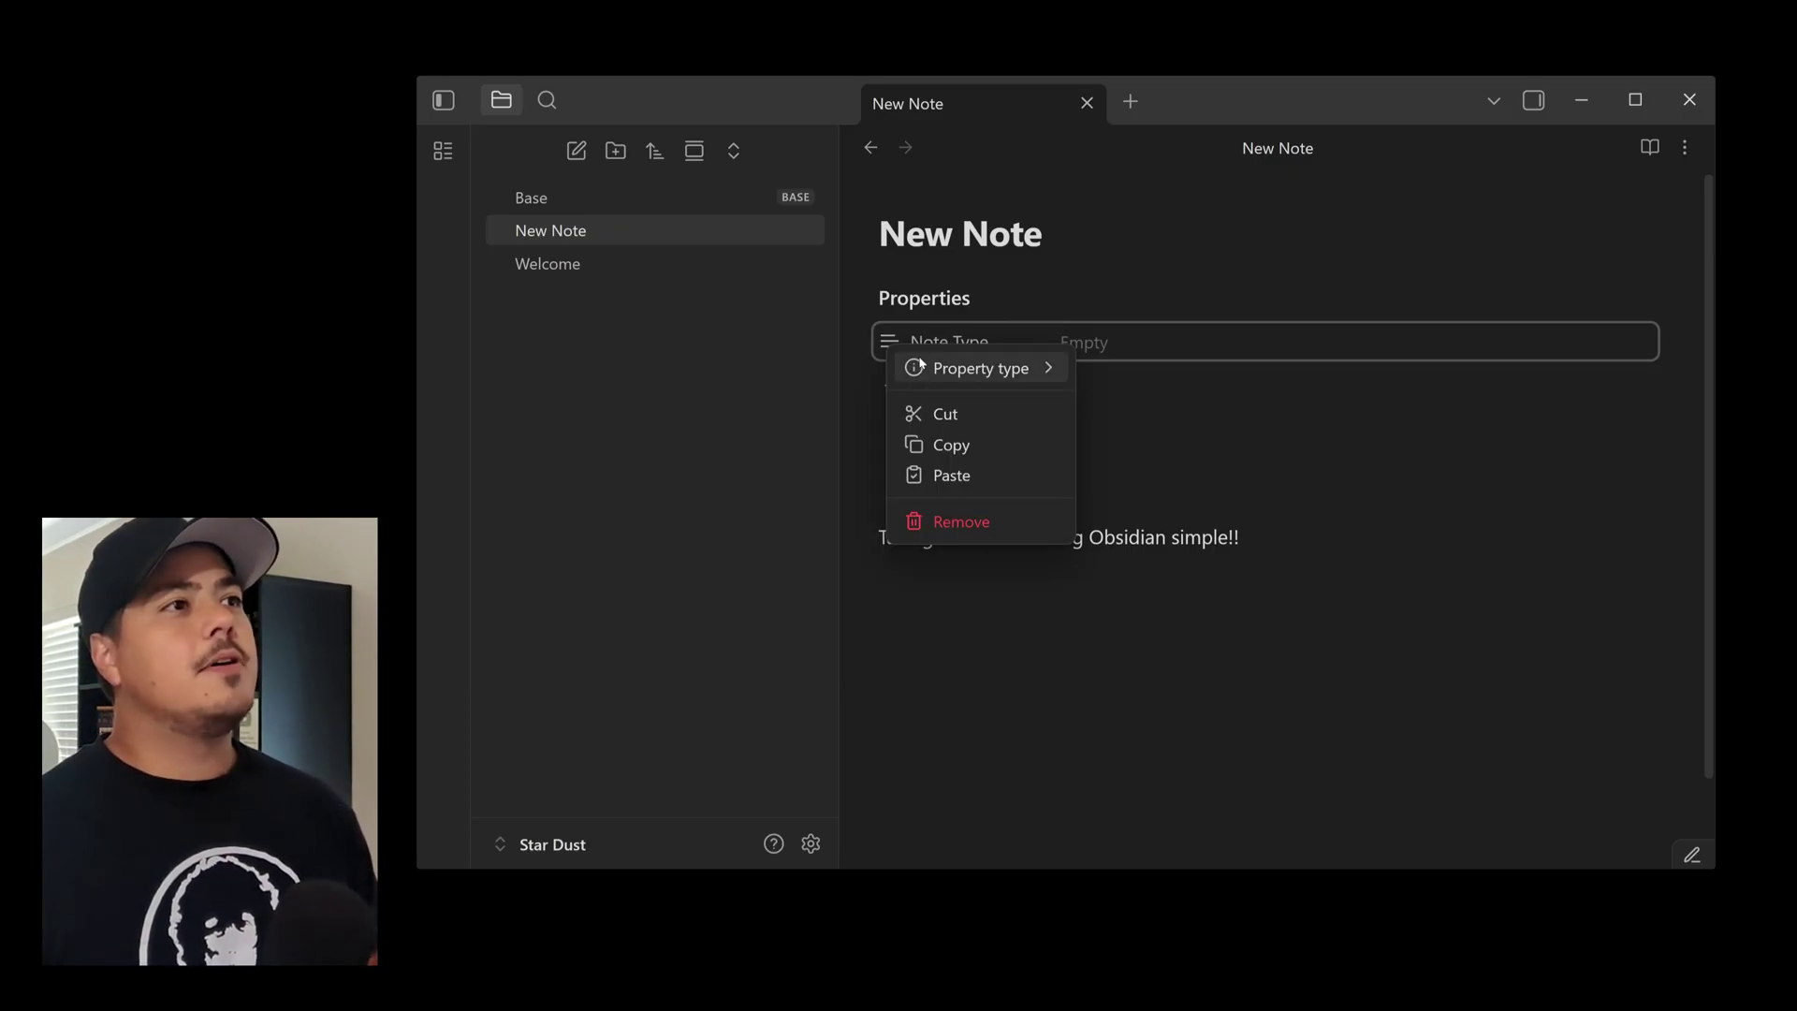
pyautogui.moveTo(967, 369)
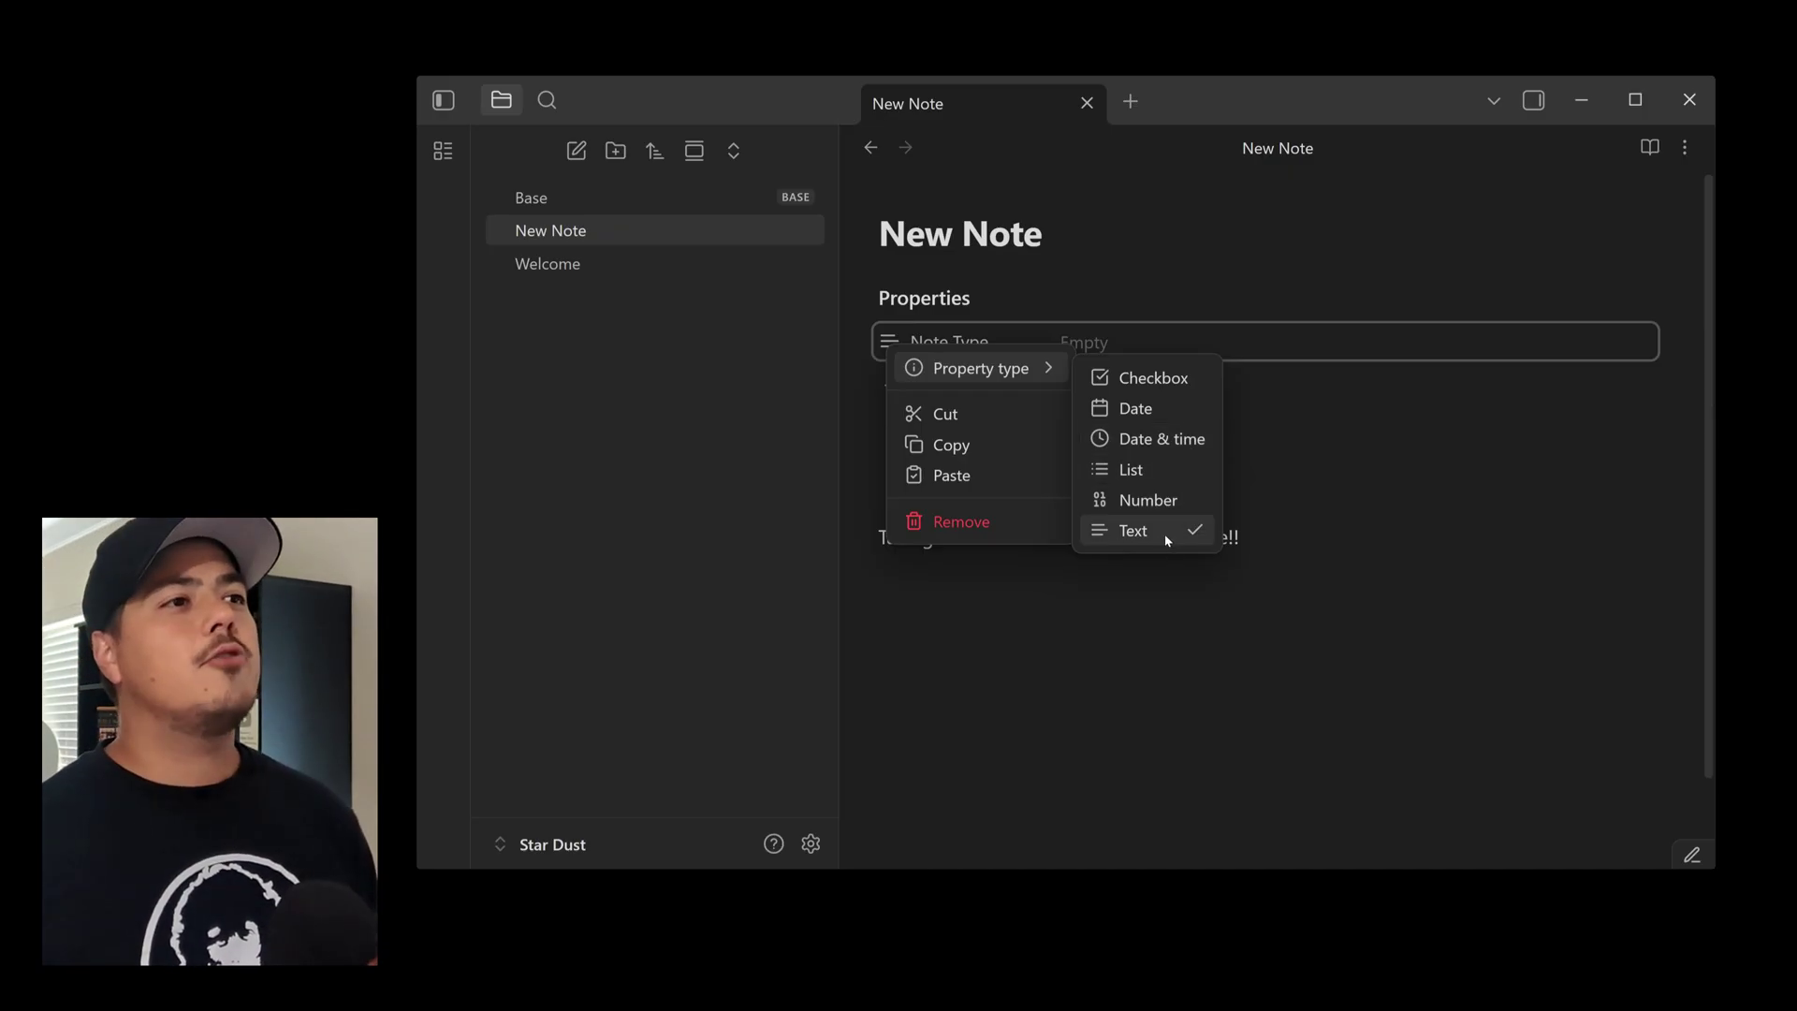
pyautogui.click(1160, 470)
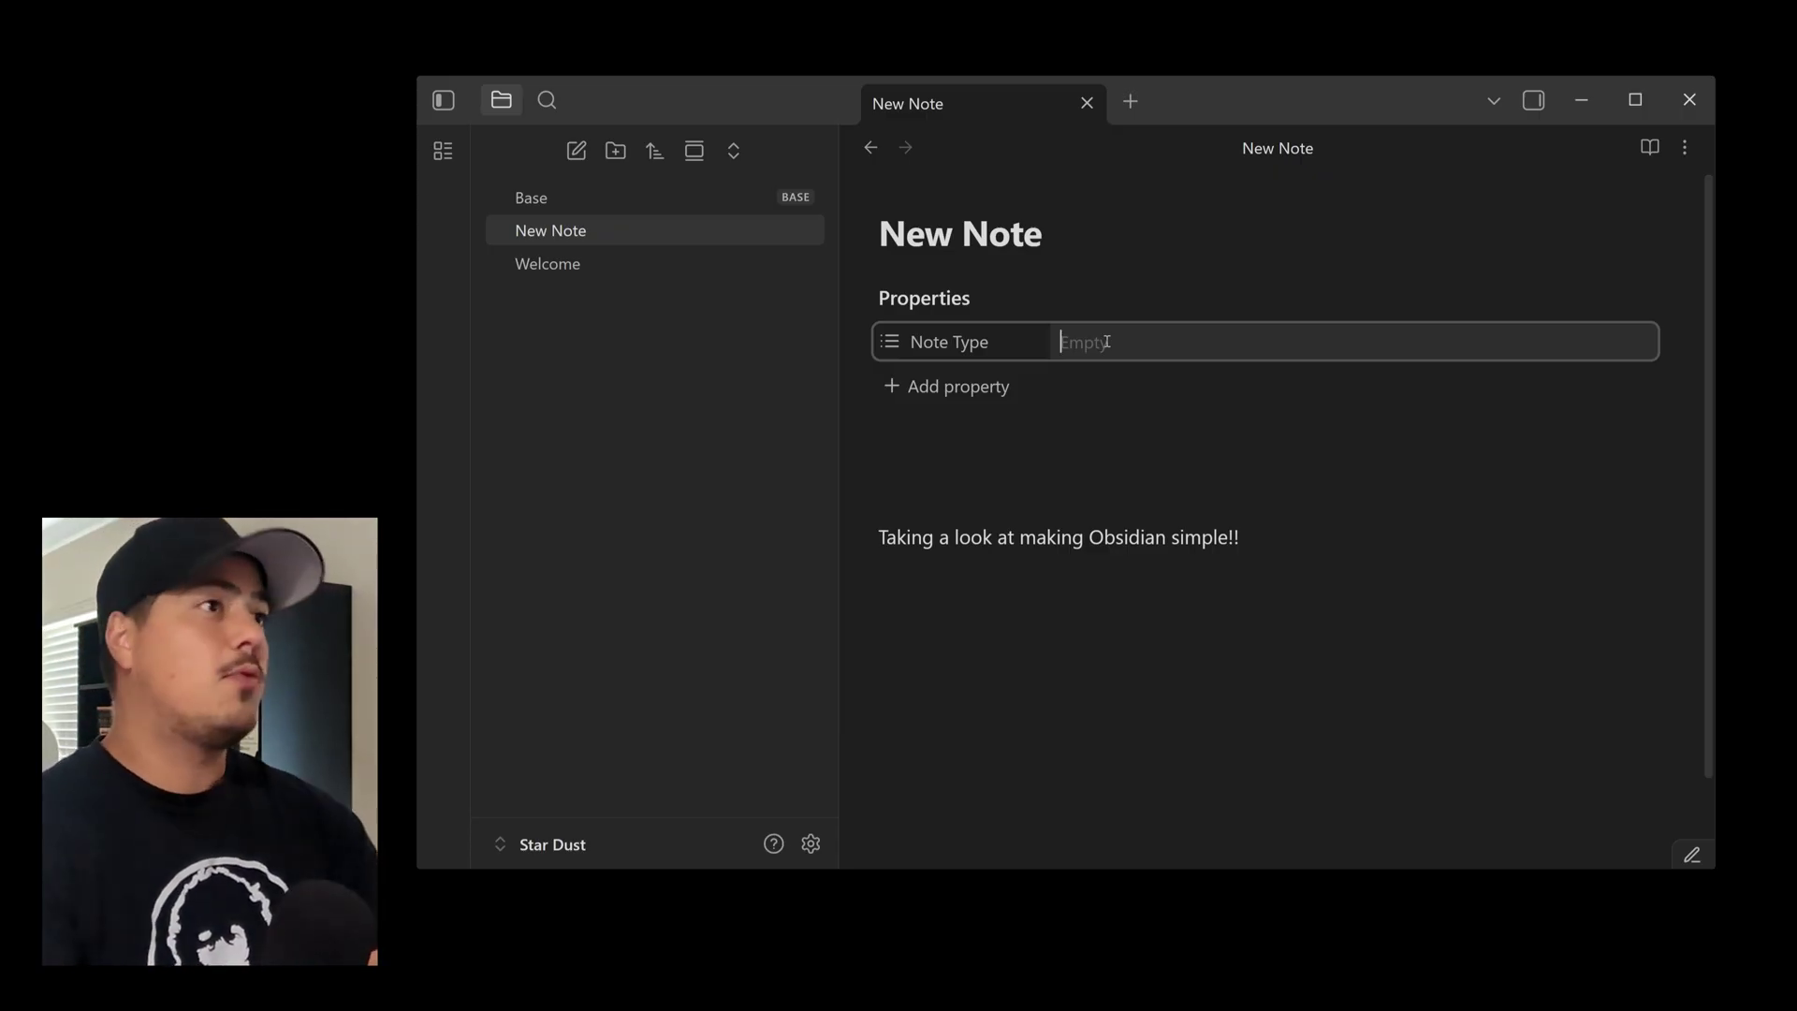
pyautogui.write('Work')
pyautogui.press('Return')
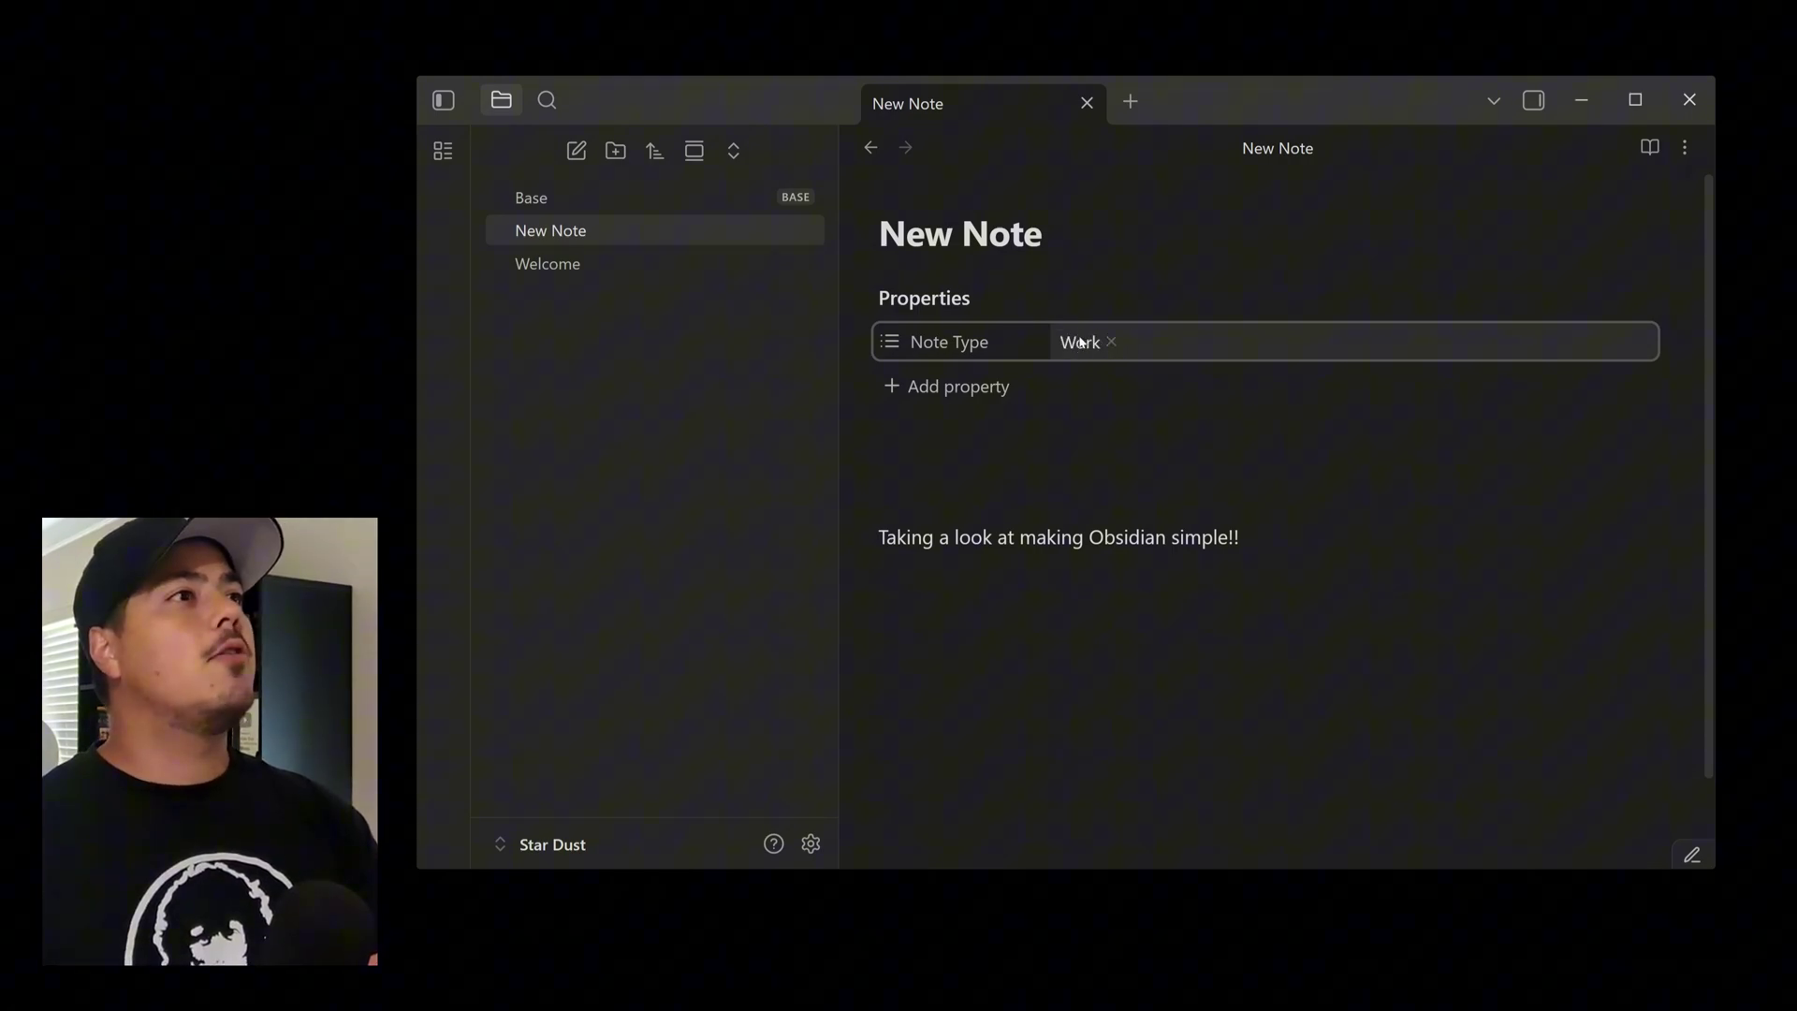
# Give the Welcome note a Note Type property with the value Personal
pyautogui.click(662, 265)
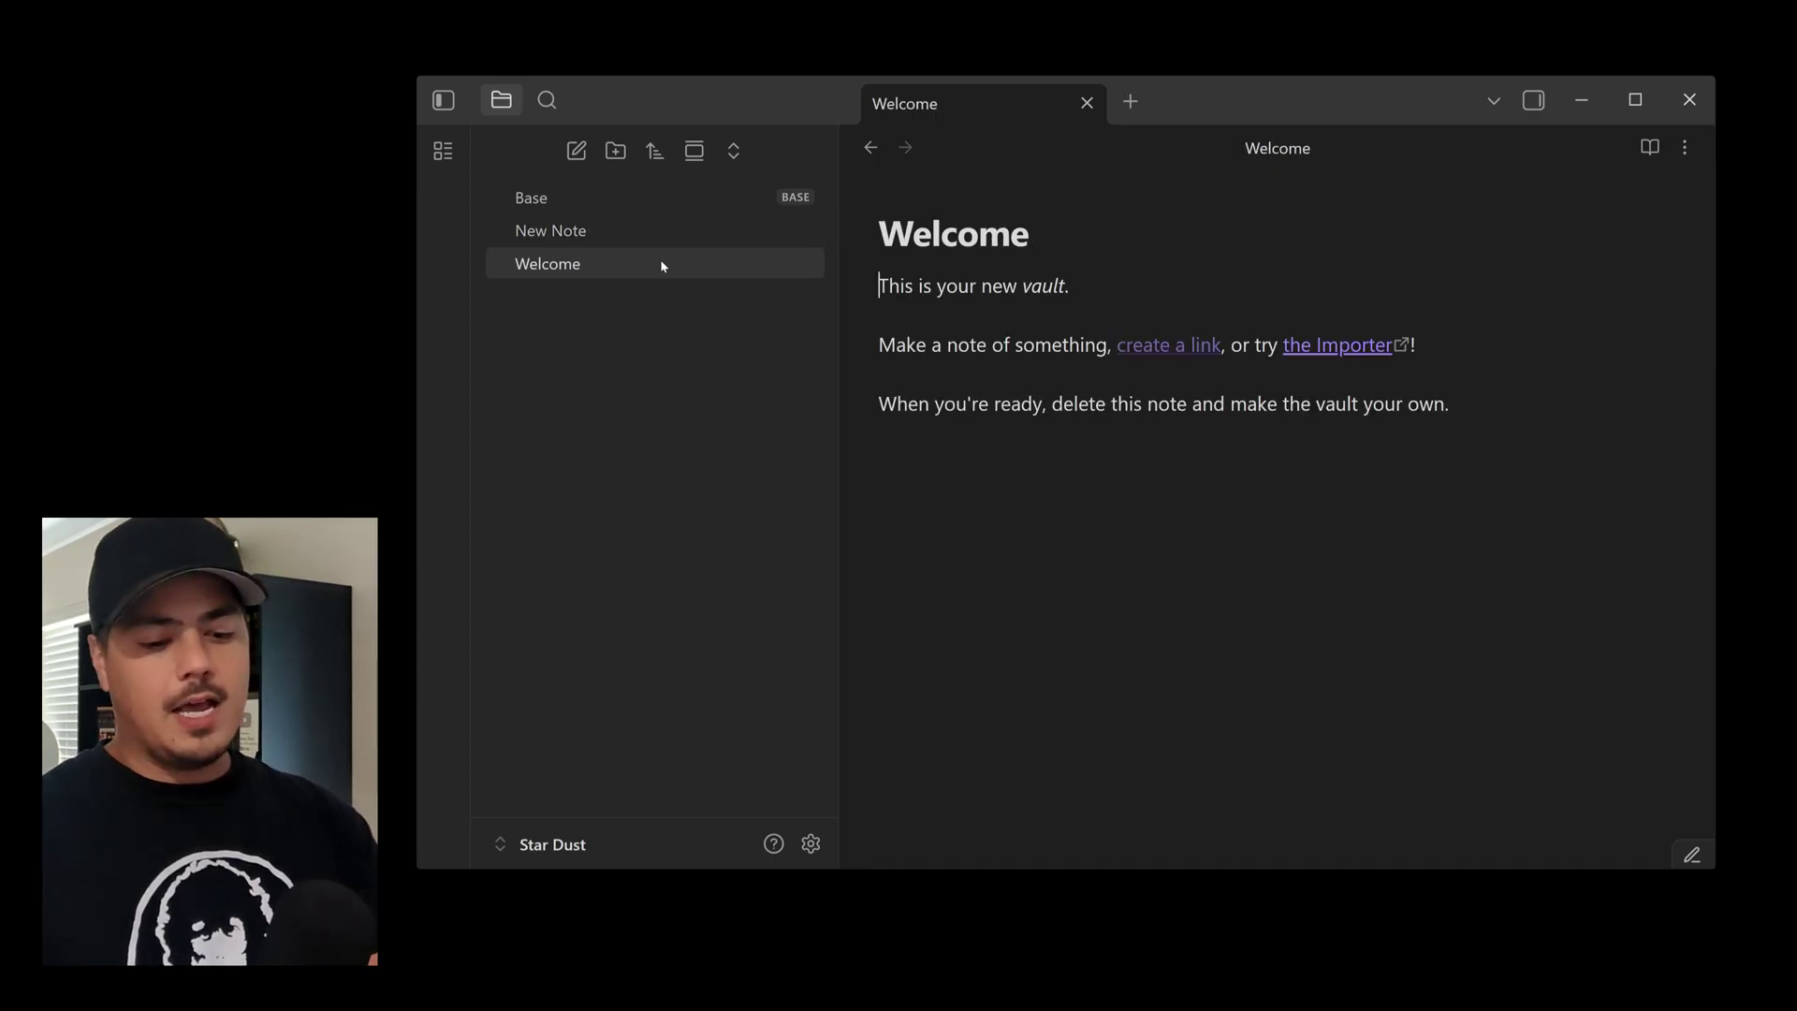
pyautogui.press('Return')
pyautogui.press('Up')
pyautogui.press('Up')
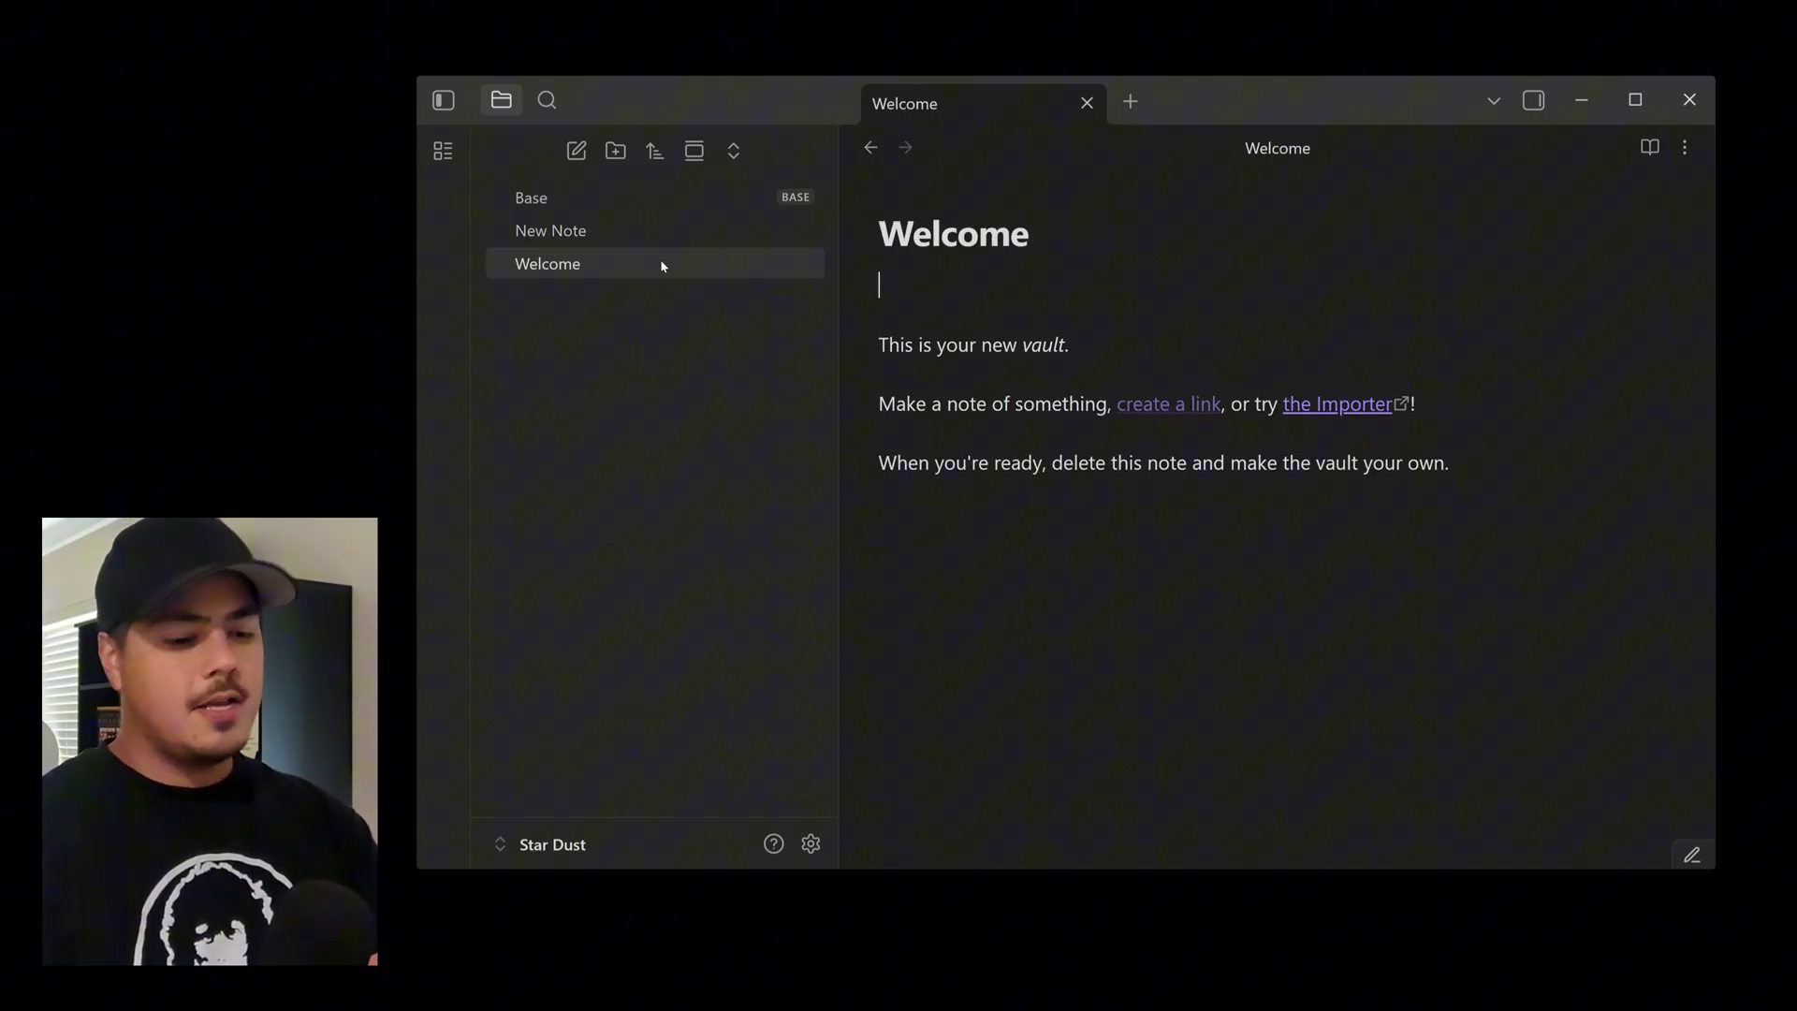
pyautogui.write('---')
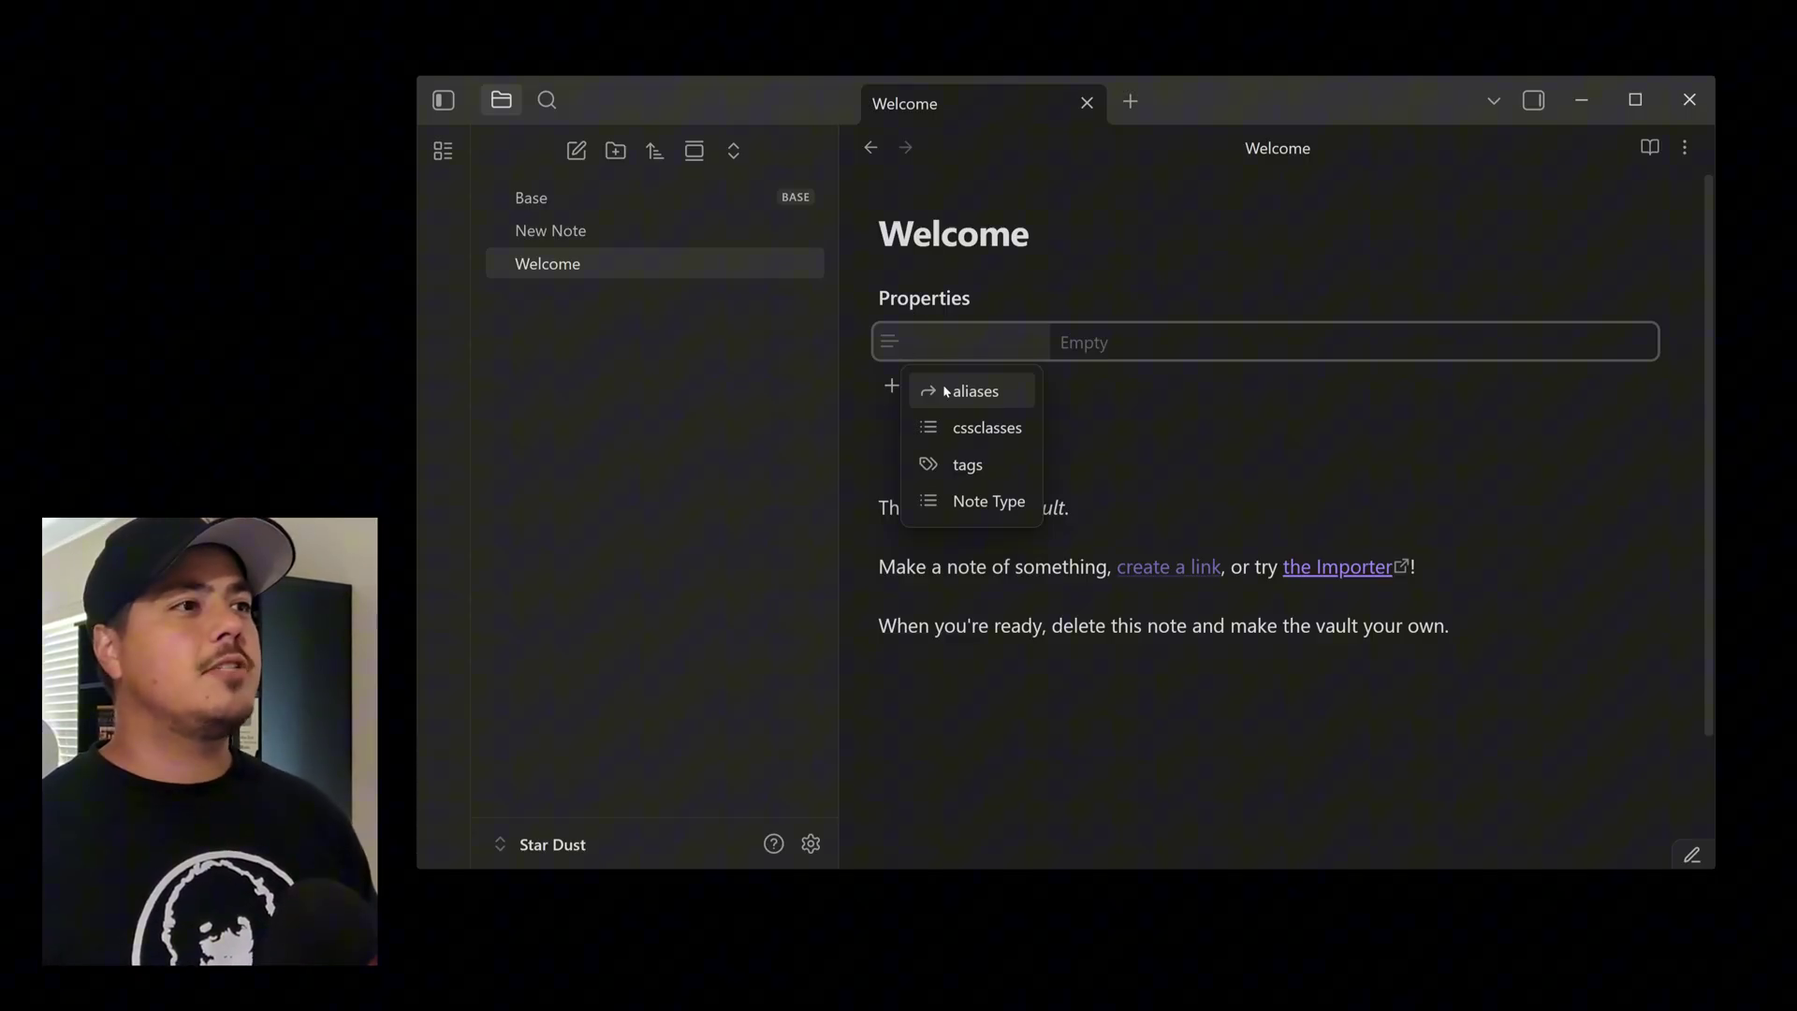
pyautogui.click(984, 505)
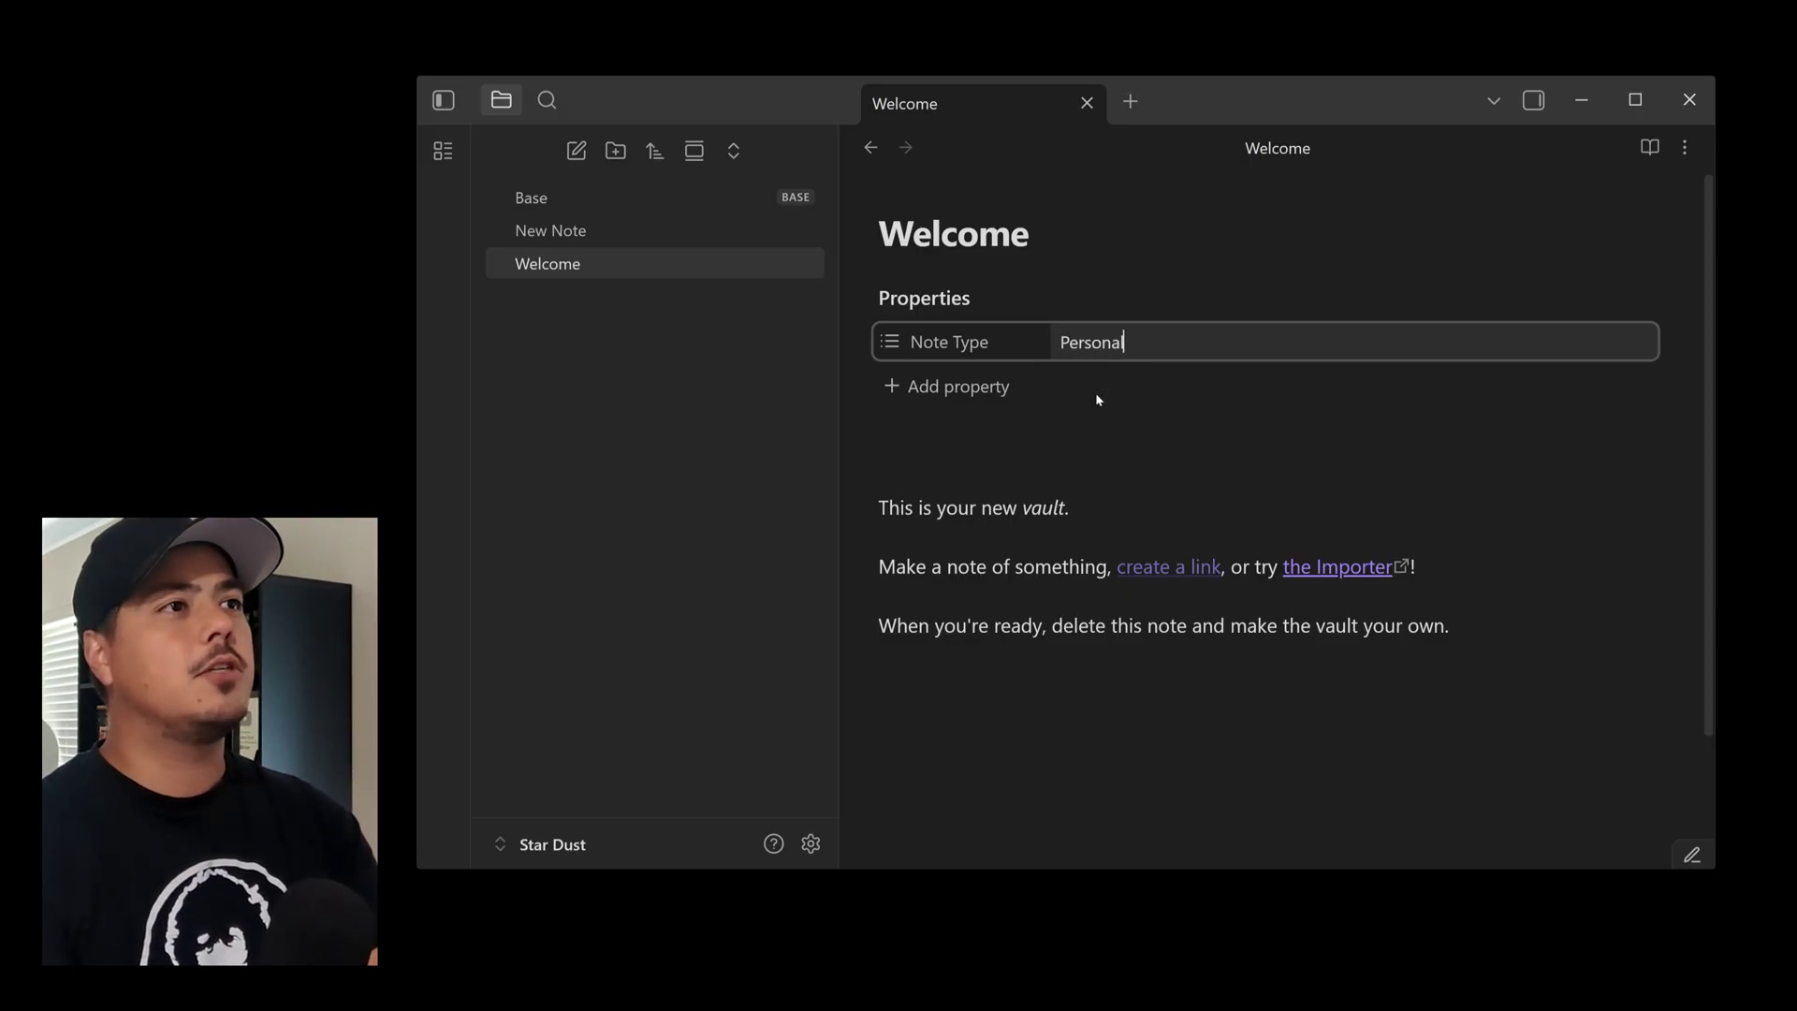
pyautogui.press('Return')
pyautogui.click(1108, 425)
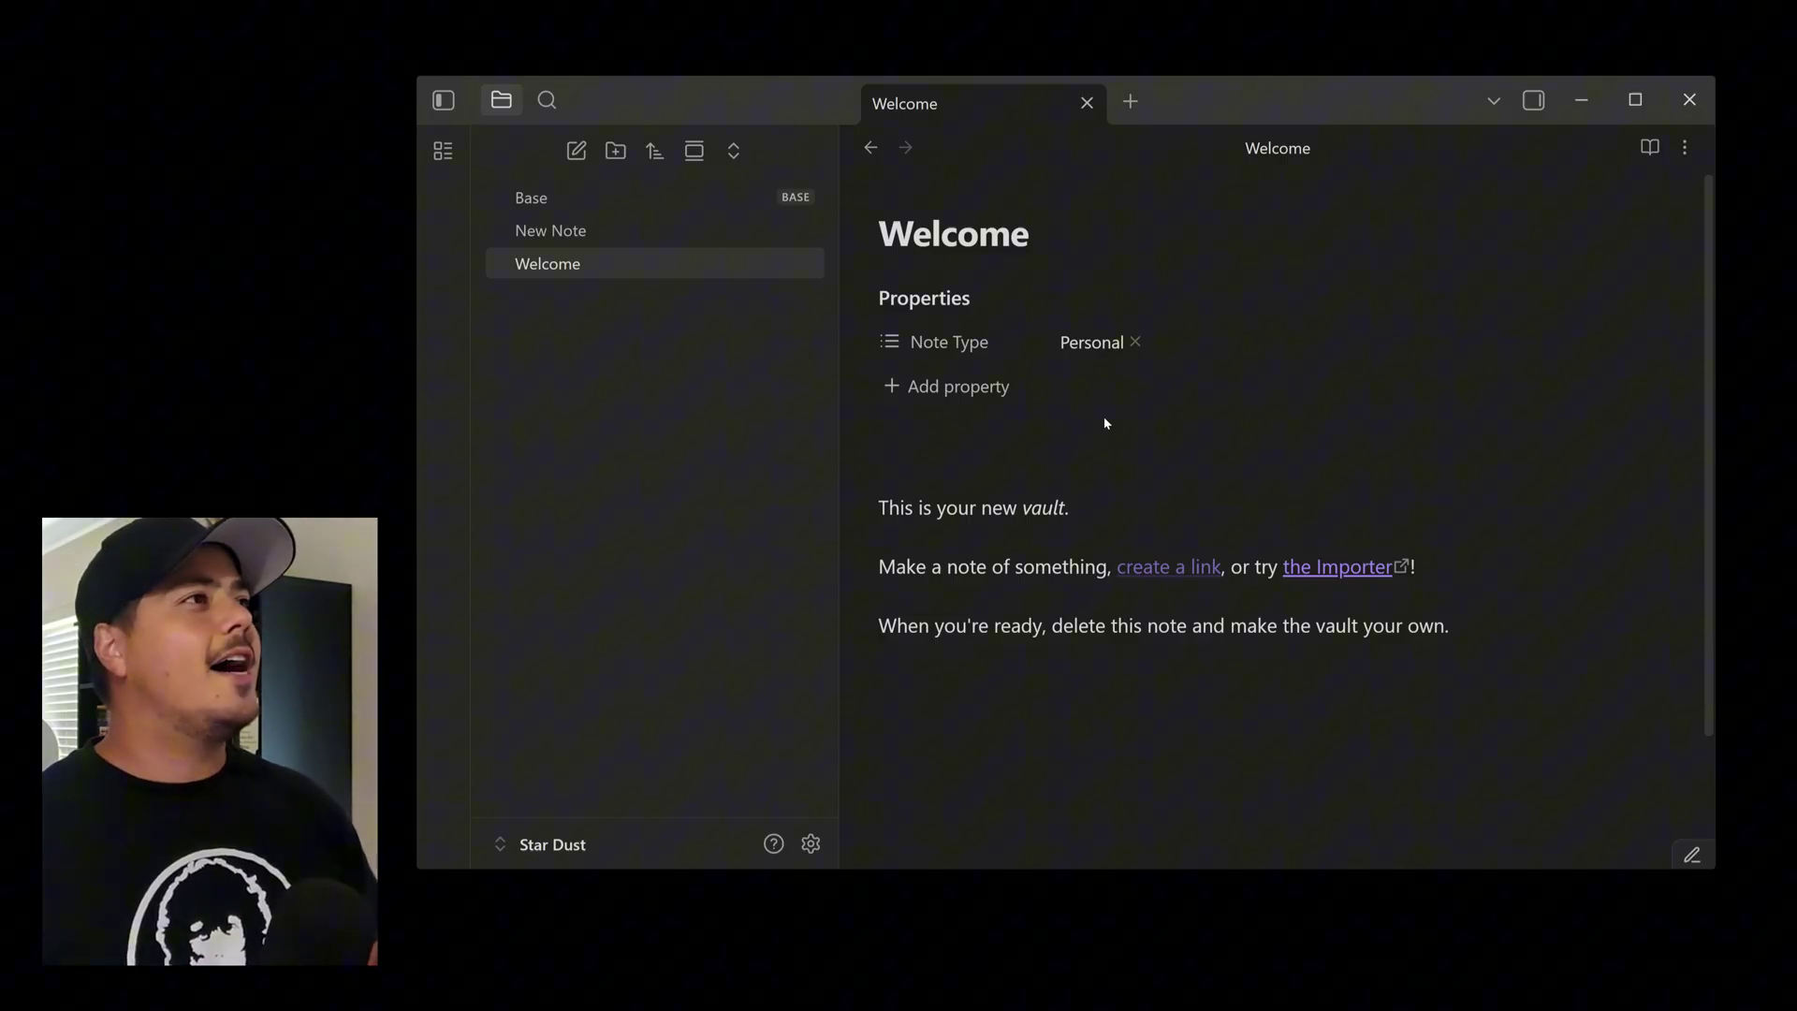
# Open the Base table and show Note Type as a column
pyautogui.click(573, 199)
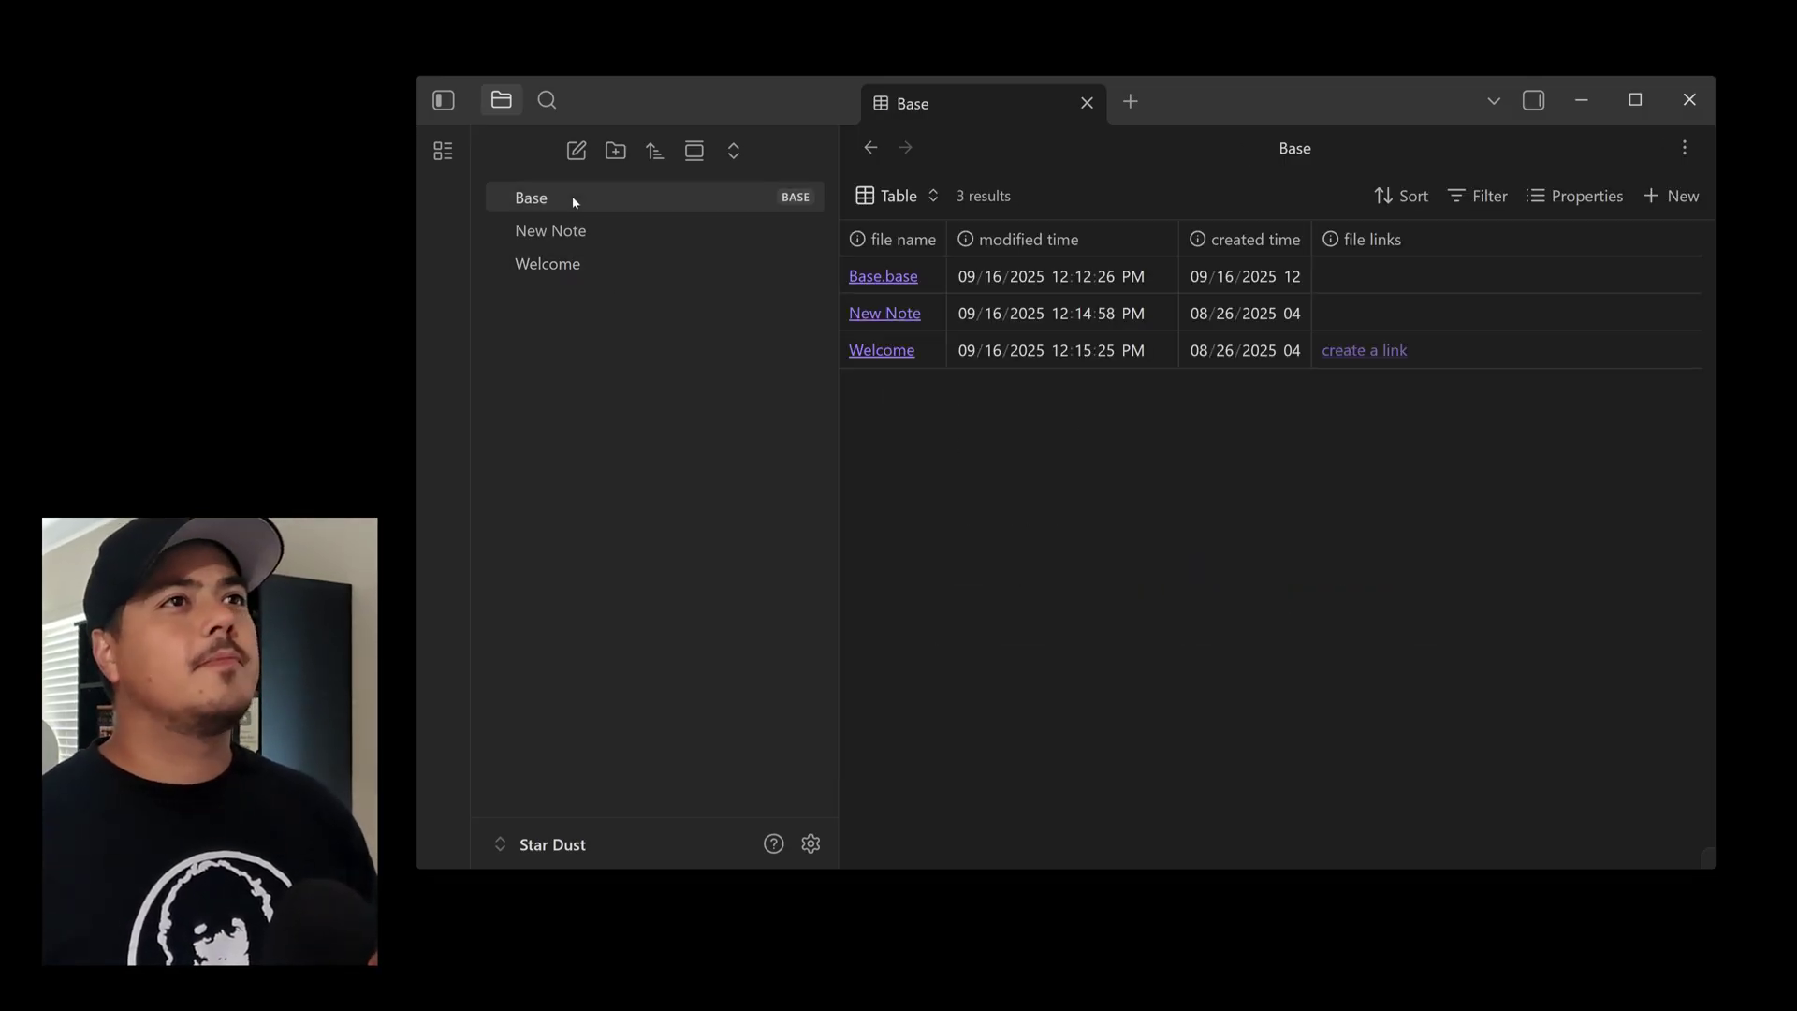
pyautogui.click(1586, 197)
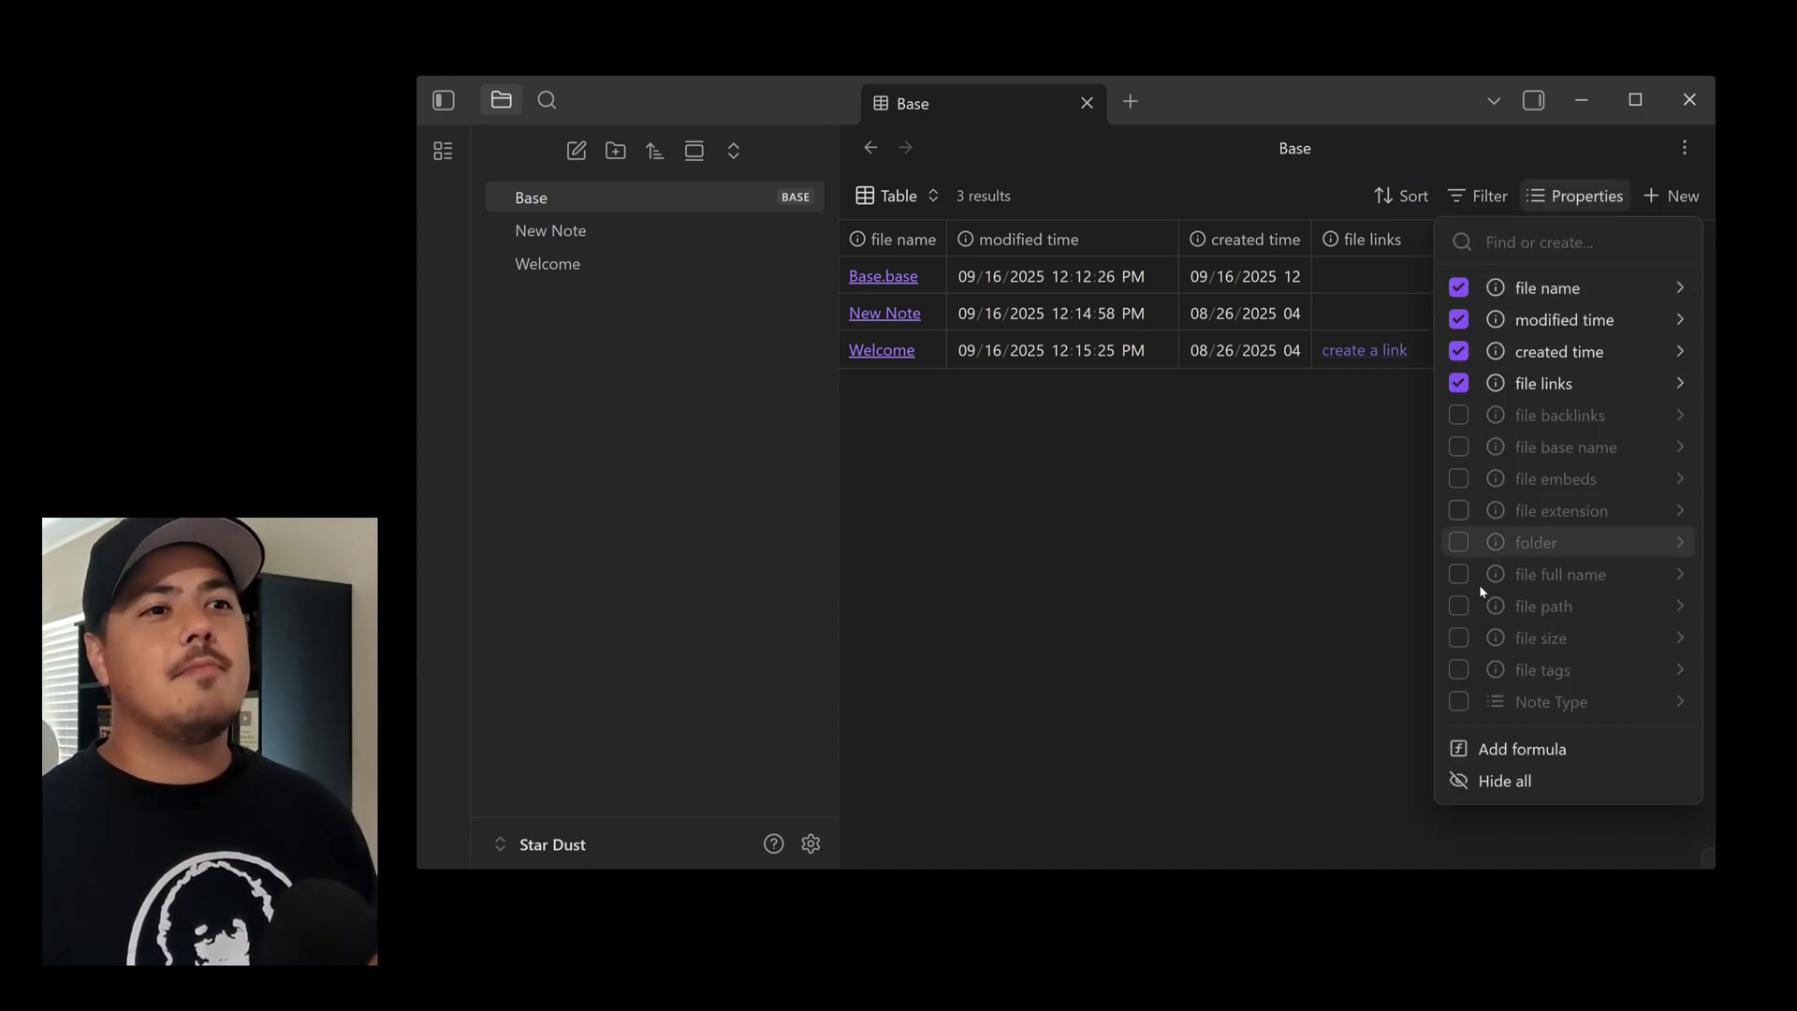
pyautogui.click(1459, 702)
pyautogui.click(1388, 690)
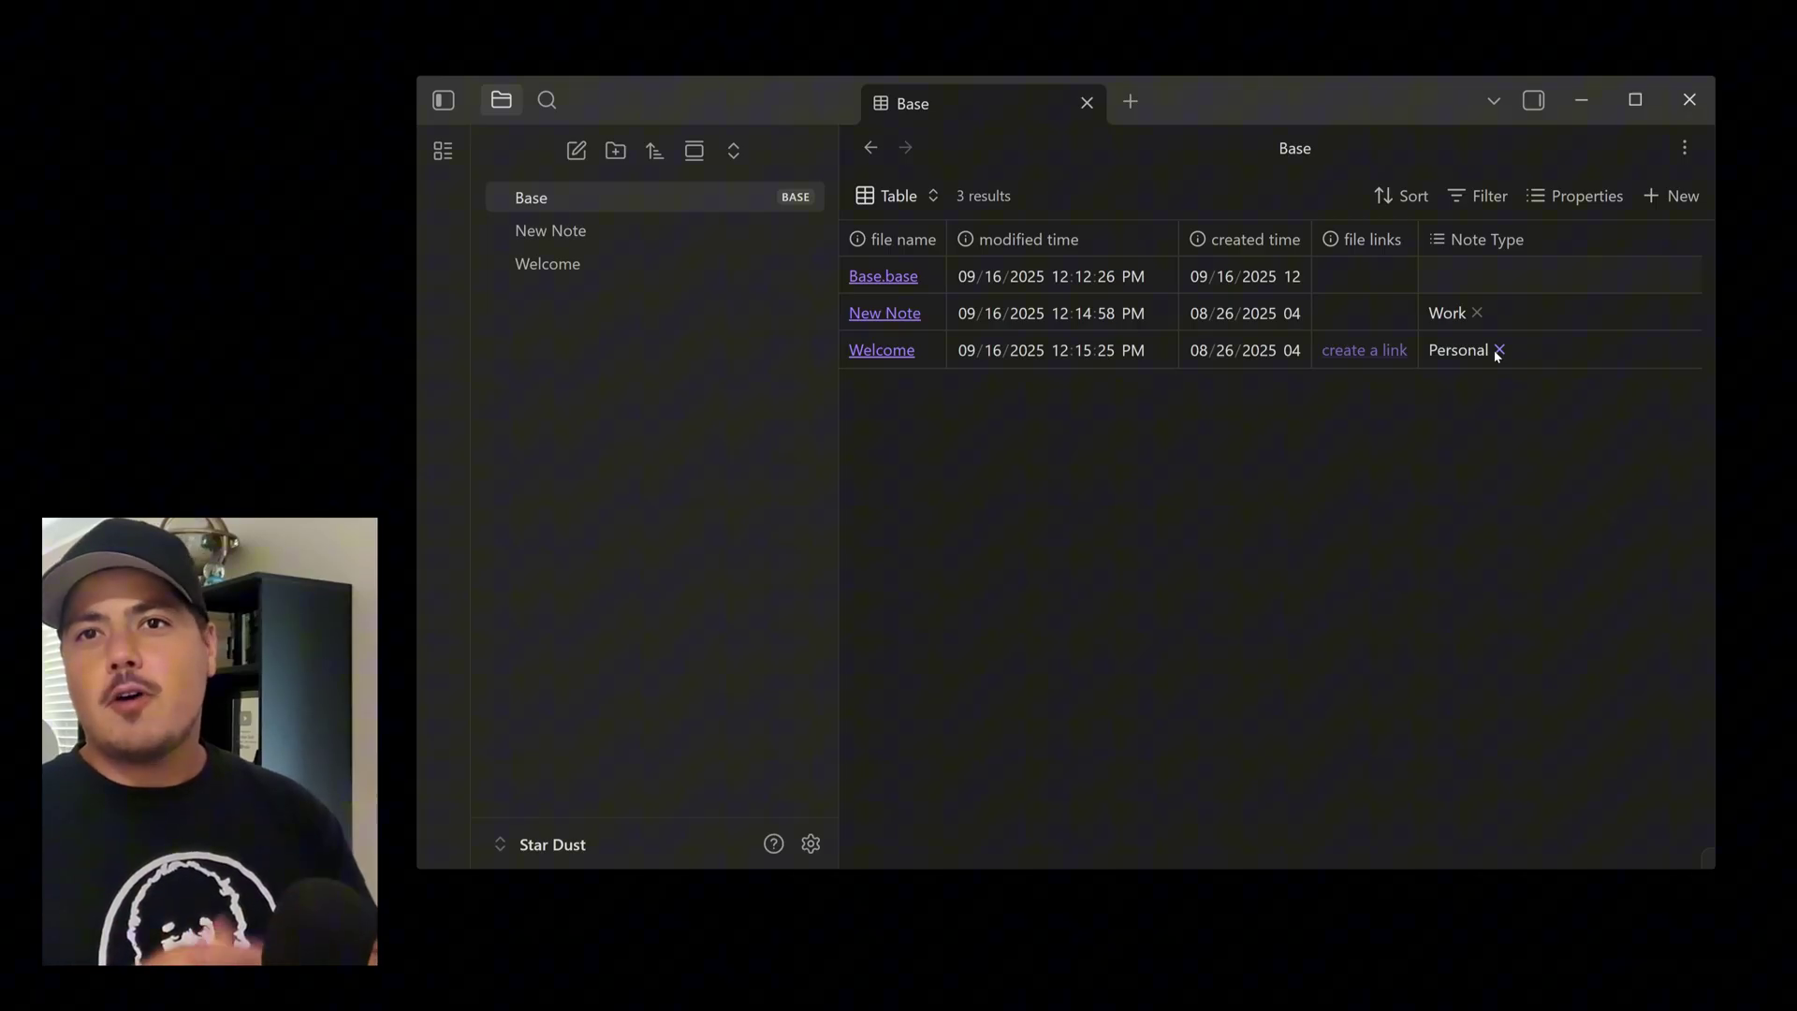
# Create a note titled Shopping with Note Type set to Personal
pyautogui.hotkey('ctrl', 'n')
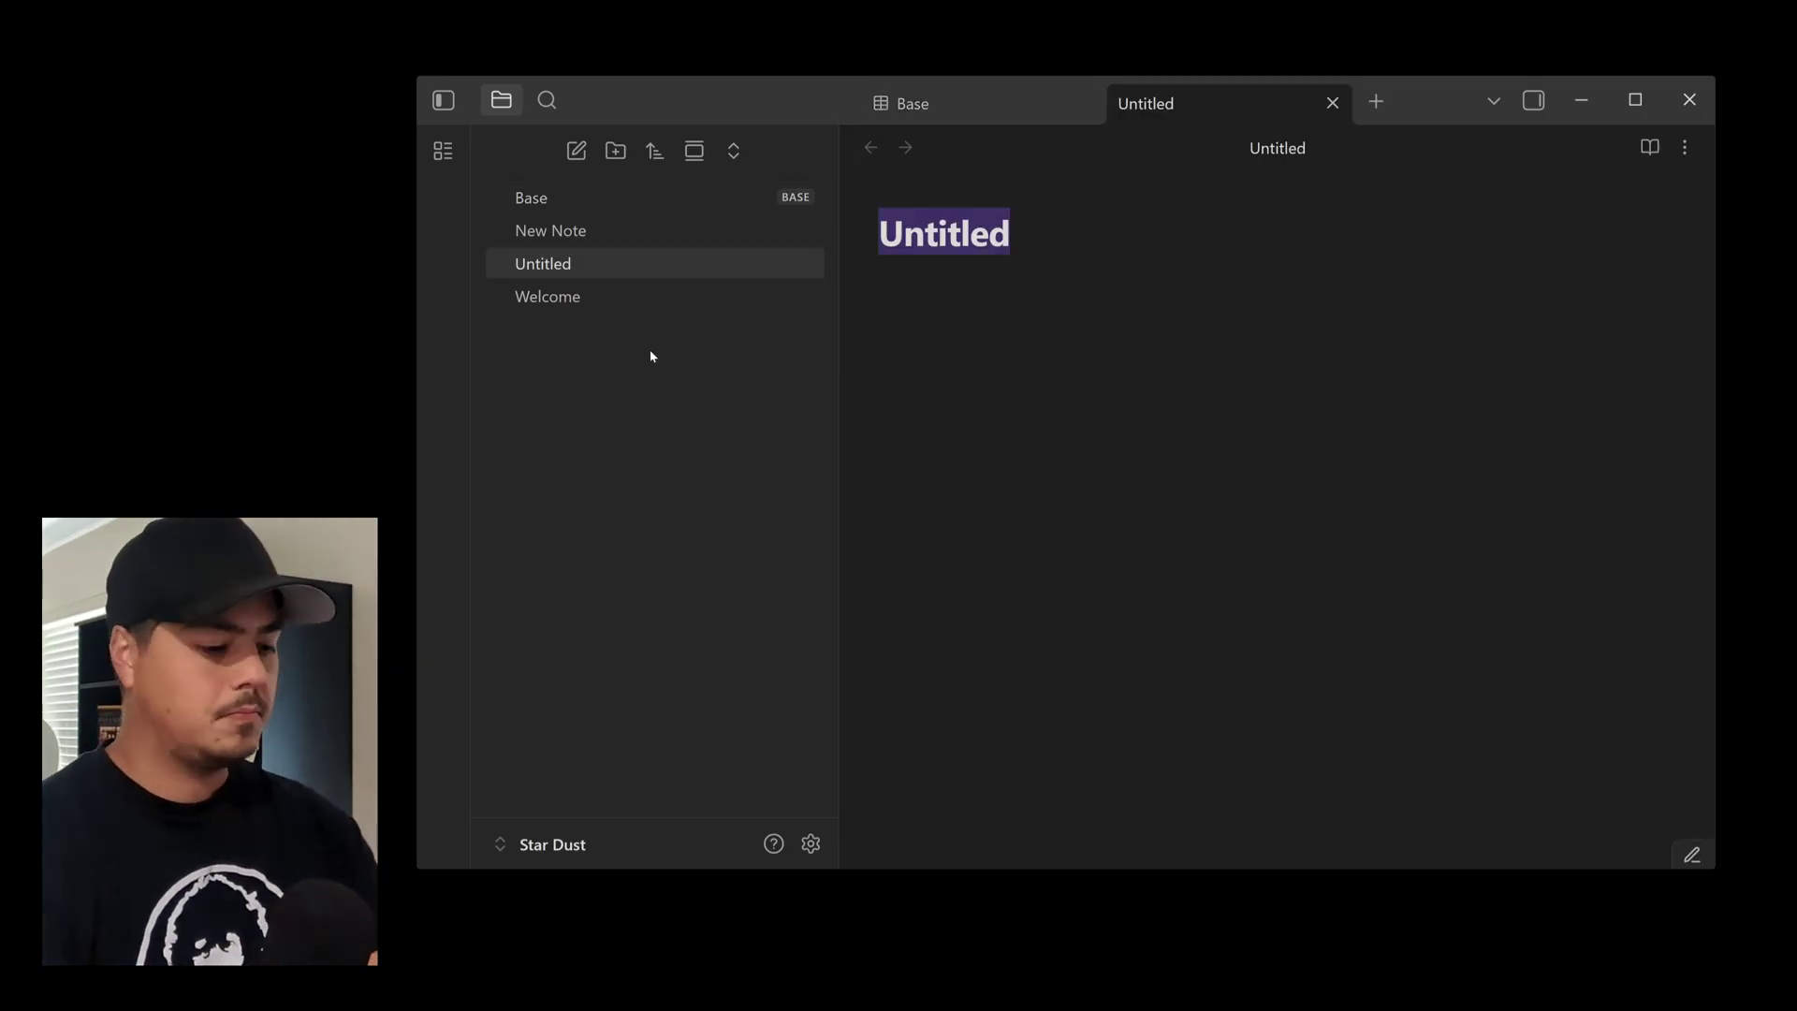
pyautogui.write('Home Shop')
pyautogui.hotkey('ctrl', 'BackSpace')
pyautogui.hotkey('ctrl', 'BackSpace')
pyautogui.write('Shopping')
pyautogui.press('Return')
pyautogui.hotkey('ctrl', ';')
pyautogui.write('n')
pyautogui.press('Return')
pyautogui.write('Persona')
pyautogui.press('Return')
# Write a nested Shopping List: Groceries (Apples, Oranges, Bread) and Sports Equipment (Baseball bat, Baseball glove)
pyautogui.press('Return')
pyautogui.press('Return')
pyautogui.write('- Shopping List')
pyautogui.press('Return')
pyautogui.press('Tab')
pyautogui.write('Groceries')
pyautogui.press('Return')
pyautogui.press('Tab')
pyautogui.write('Apples Oranges Bread')
pyautogui.press('Return')
pyautogui.hotkey('shift', 'Tab')
pyautogui.write('Sports Equipment')
pyautogui.press('Return')
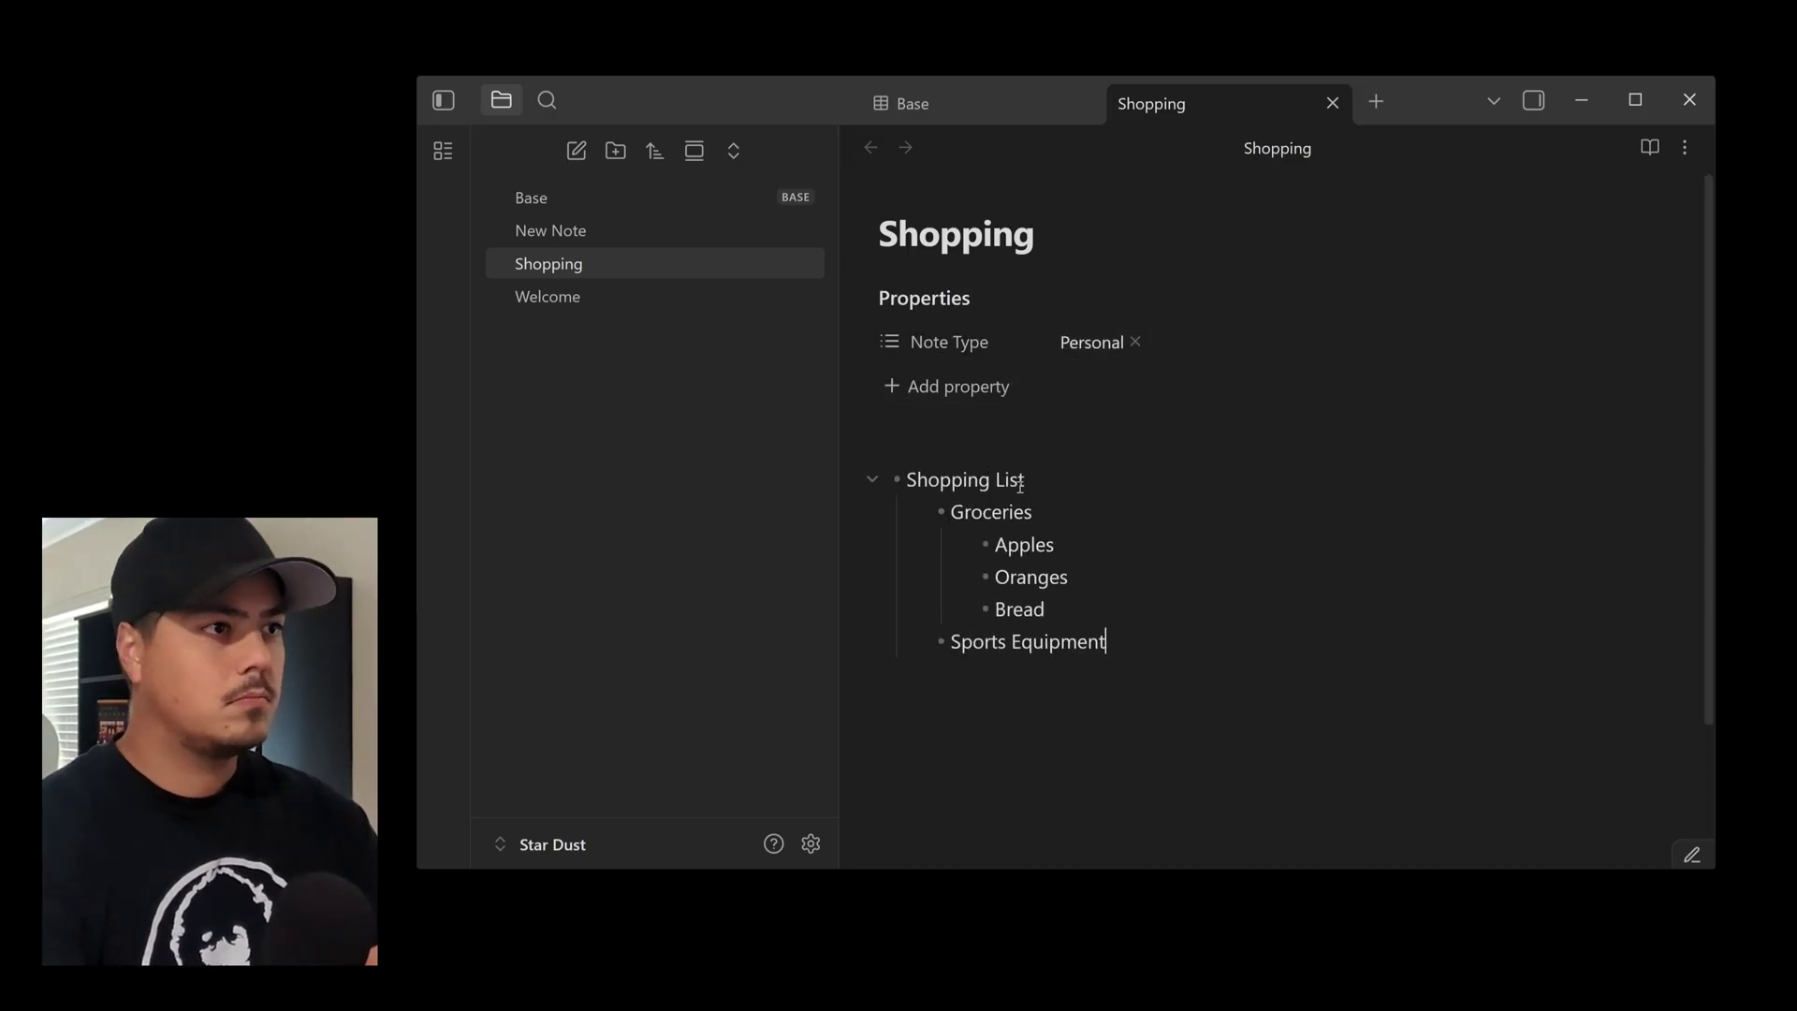
pyautogui.write('Baseball bat')
pyautogui.press('Return')
pyautogui.write('Baseball glove')
# Restore the Shopping list to normal nested-list formatting
pyautogui.tripleClick(1020, 484)
pyautogui.press('BackSpace')
pyautogui.hotkey('ctrl', 'a')
pyautogui.click(1041, 525)
pyautogui.hotkey('ctrl', 'a')
pyautogui.hotkey('shift', 'Tab')
# Create a Work Tasks note with Note Type set to Work
pyautogui.hotkey('ctrl', 'n')
pyautogui.write('Work Tasks')
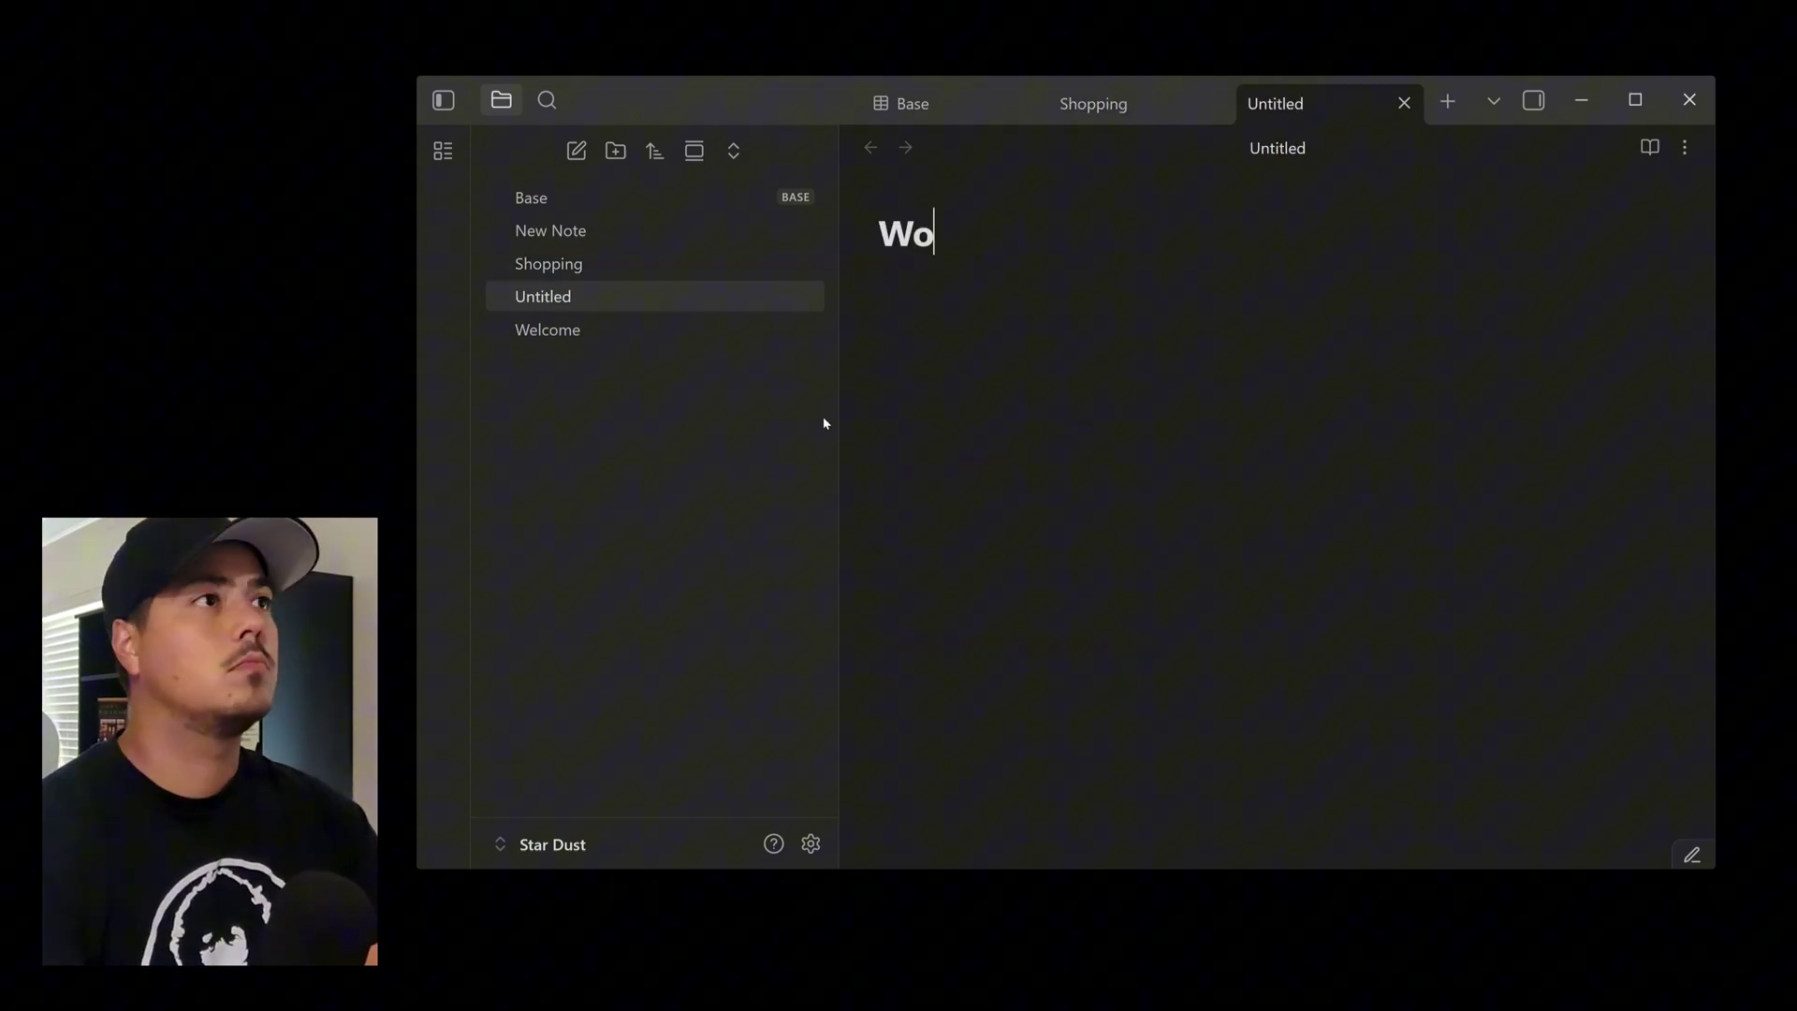
pyautogui.press('Return')
pyautogui.write('00-')
pyautogui.press('Return')
pyautogui.press('Return')
pyautogui.click(966, 453)
# List Project 1 and Project 2 in Work Tasks, each with nested Task1, Task2, Task3
pyautogui.write('- Project 1')
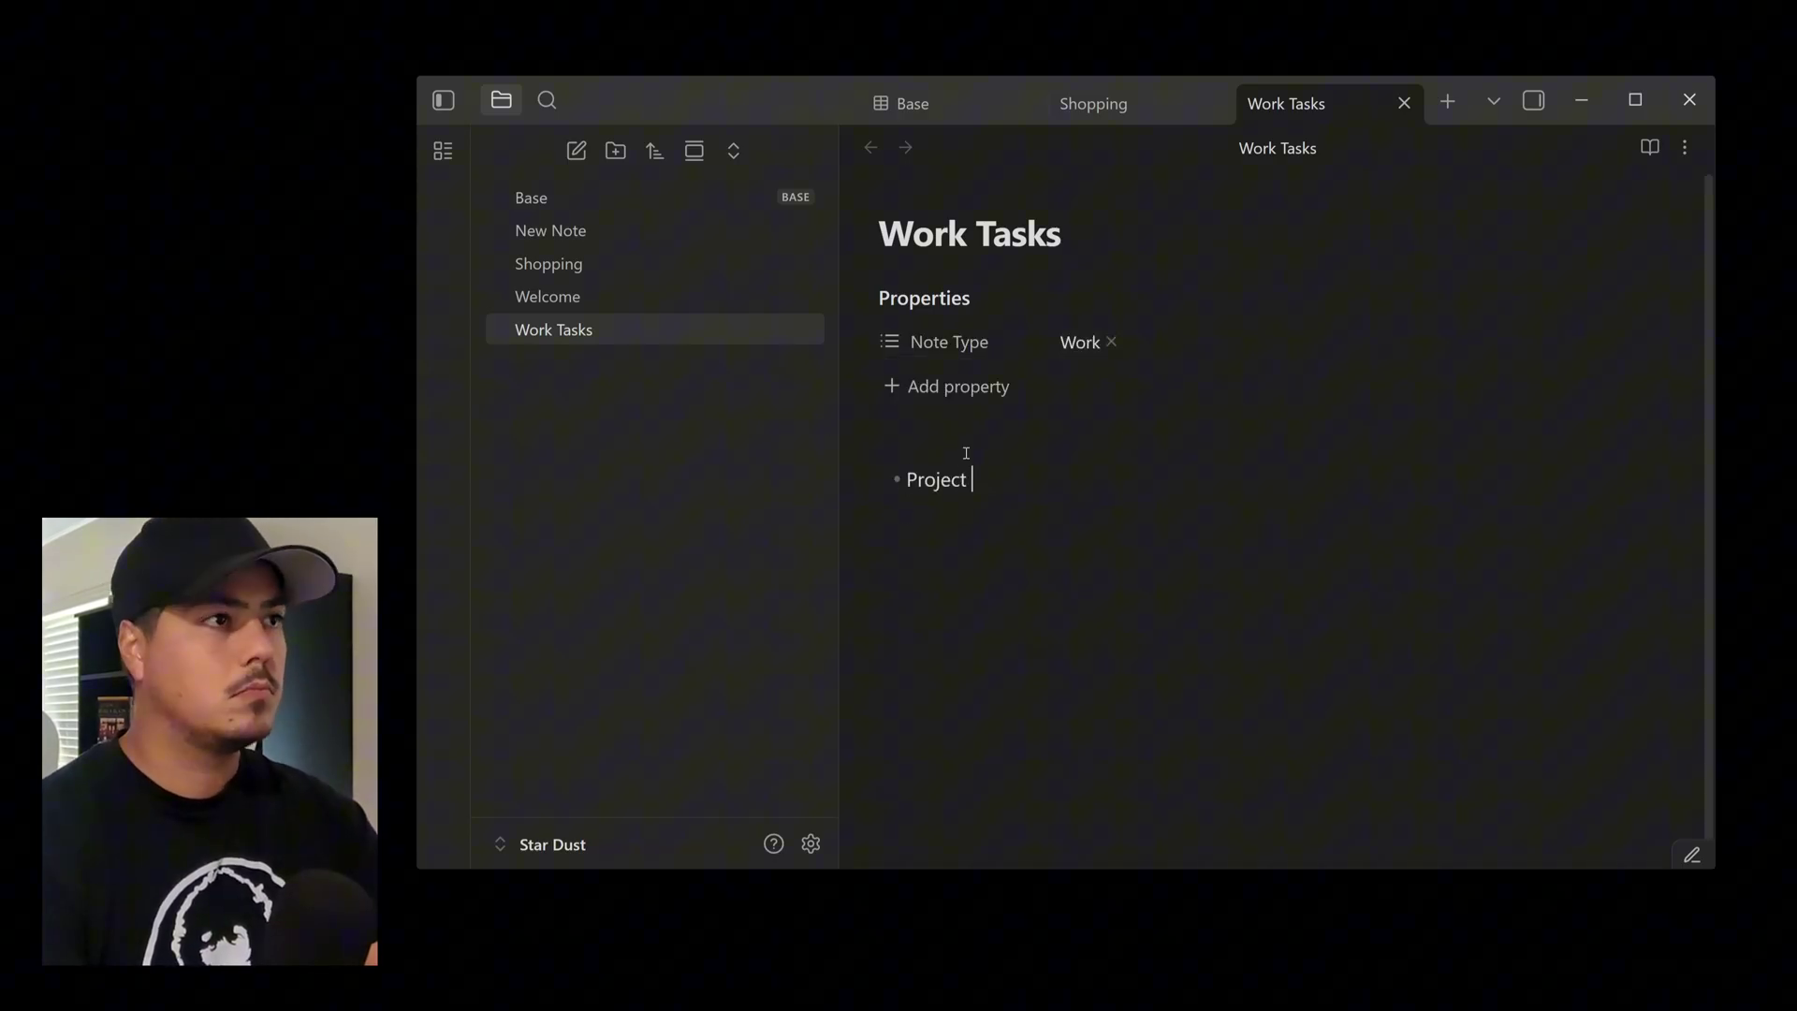
pyautogui.press('Return')
pyautogui.press('Tab')
pyautogui.write('Task1')
# Create a Family Members note tagged Personal with the line 'These are my family members'
pyautogui.press('Return')
pyautogui.write('Task2 Task3')
pyautogui.hotkey('shift', 'Tab')
pyautogui.write('Project 2')
pyautogui.press('Tab')
pyautogui.write('Task1 Task2 Task3')
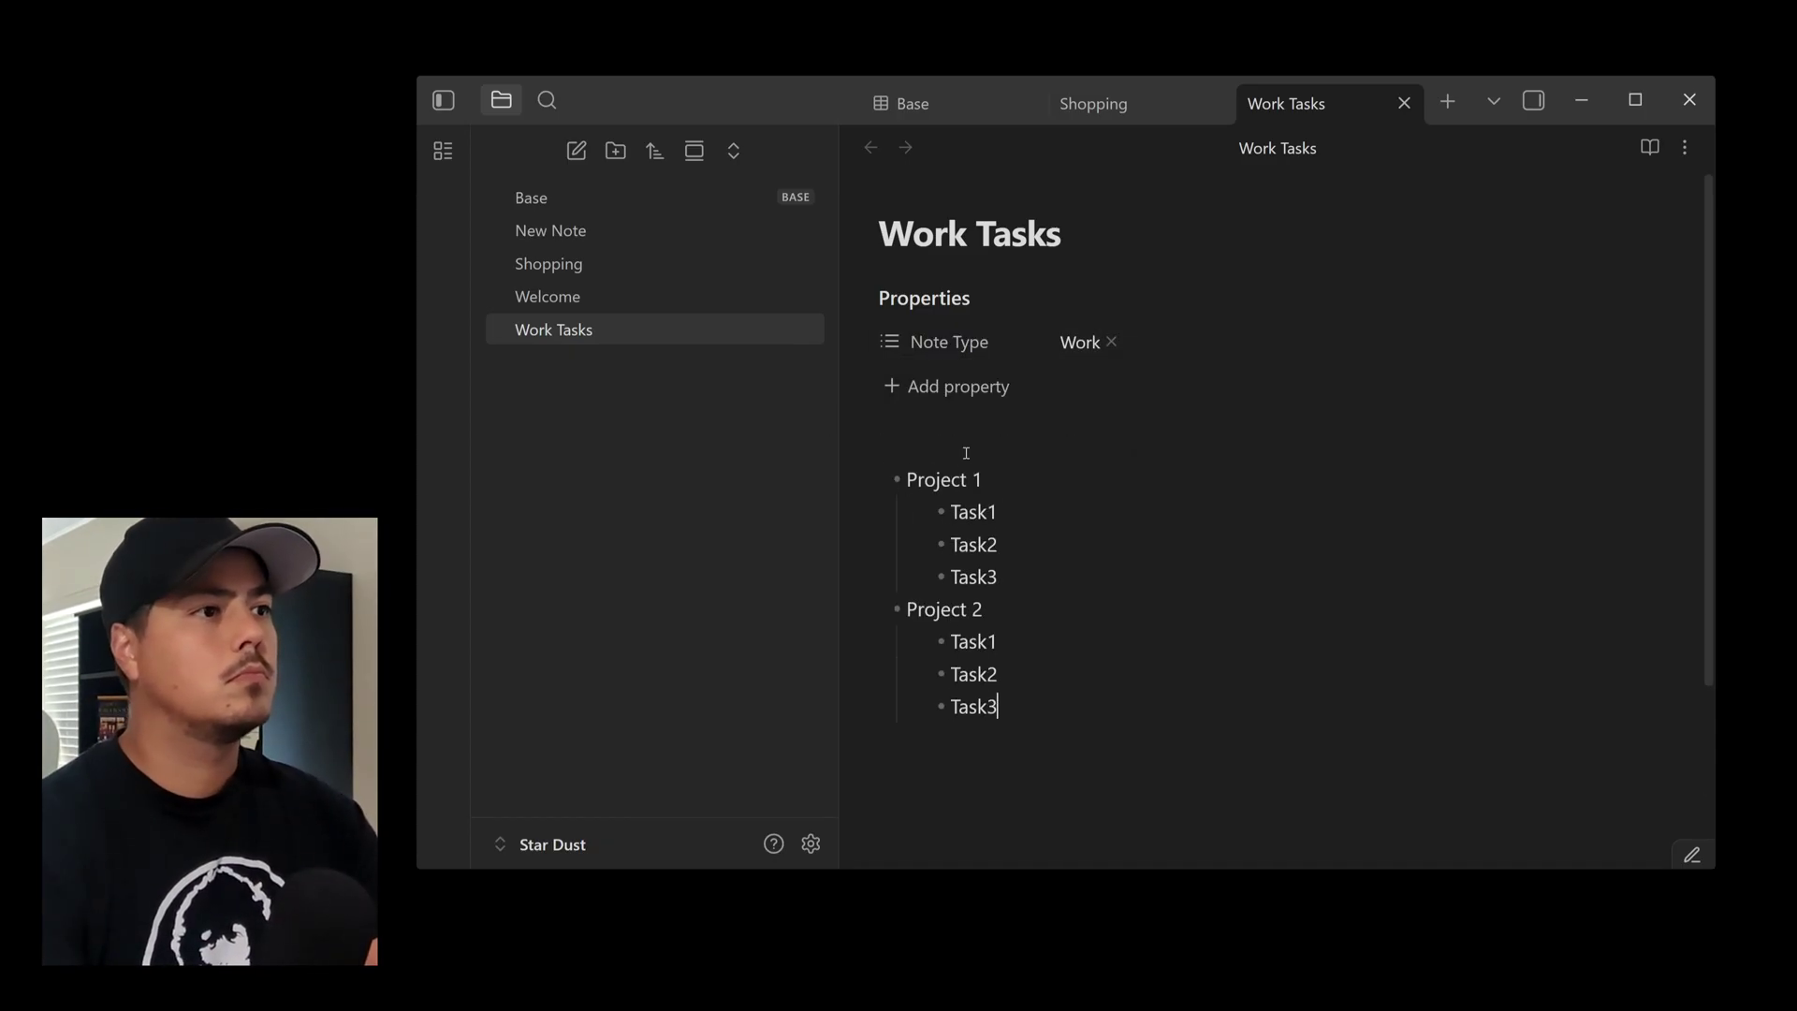
pyautogui.hotkey('ctrl', 'n')
pyautogui.write('Family Members')
pyautogui.press('Return')
pyautogui.write('---')
pyautogui.press('Down')
pyautogui.press('Down')
pyautogui.press('Down')
# Create a Project A Notes note with Note Type Work and the line 'These are my notes for Project A.'
pyautogui.press('Return')
pyautogui.press('Return')
pyautogui.click(1004, 483)
pyautogui.write('These are my family members')
pyautogui.hotkey('ctrl', 'n')
pyautogui.write('Project A Notes')
pyautogui.press('Return')
pyautogui.write('---')
pyautogui.click(1004, 486)
pyautogui.write('Work')
pyautogui.press('Return')
pyautogui.click(1044, 472)
pyautogui.write('These are my notes for Project A.')
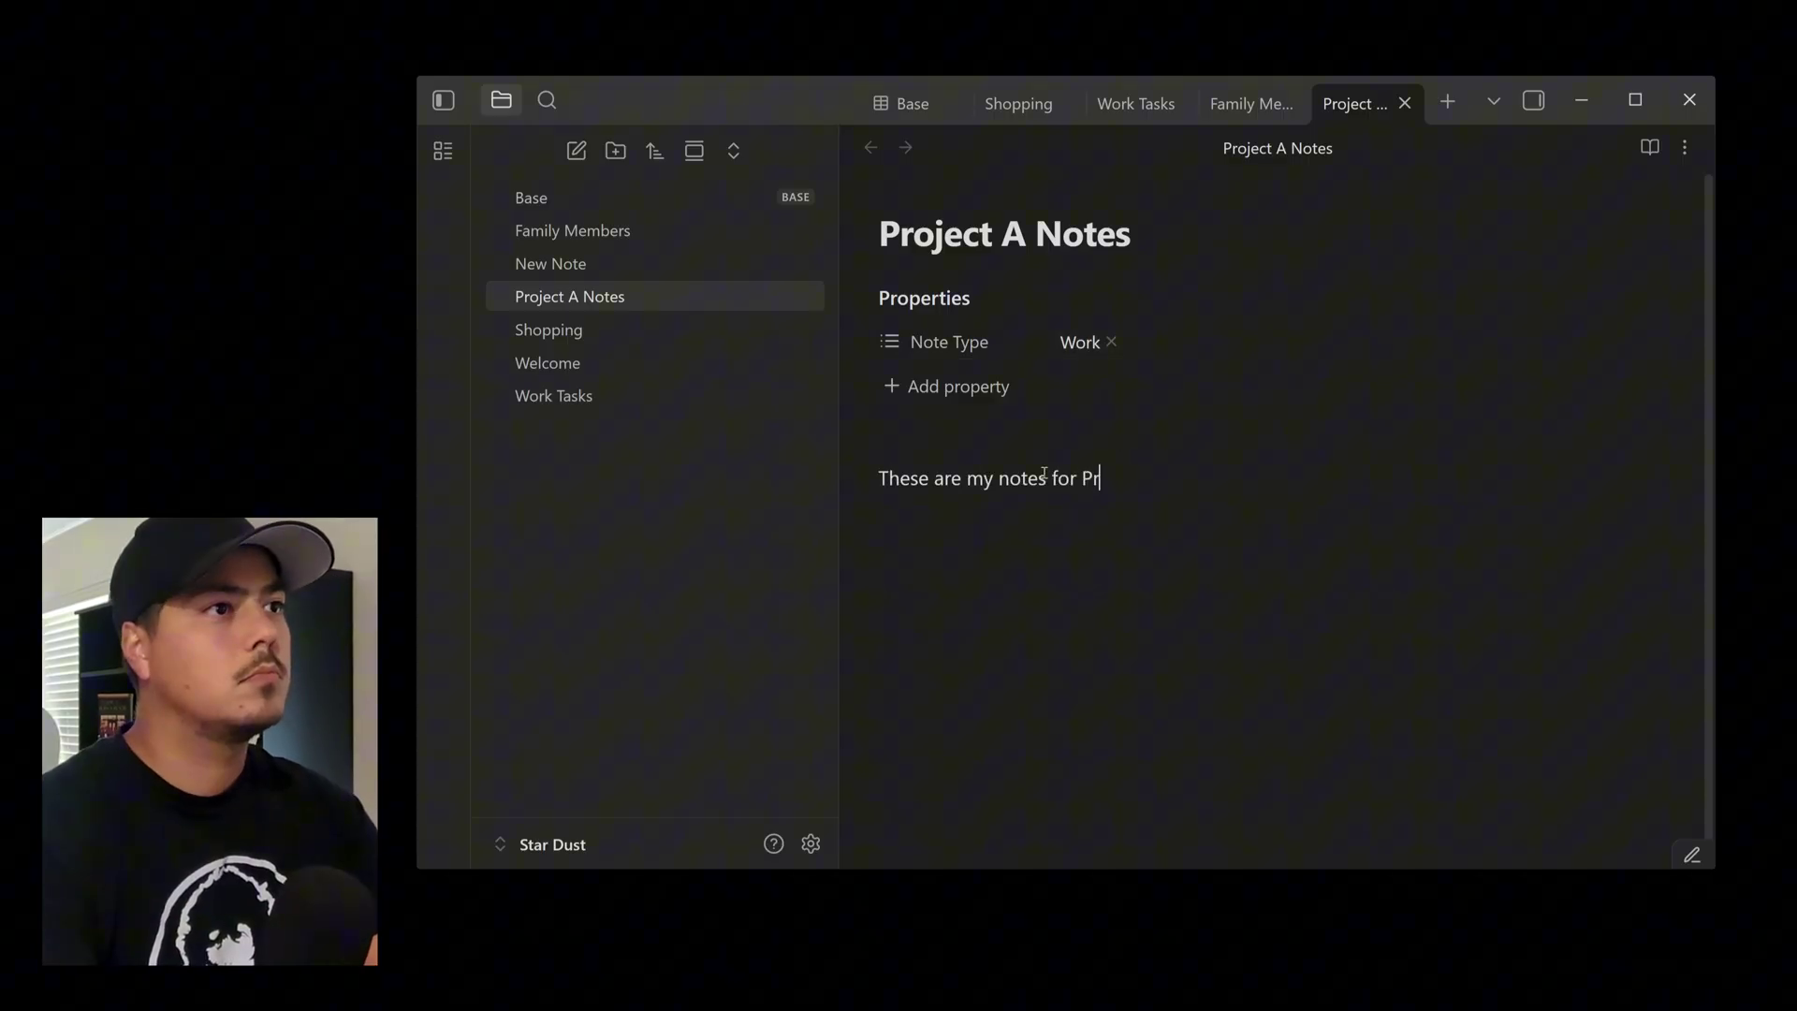
pyautogui.press('Return')
pyautogui.press('Return')
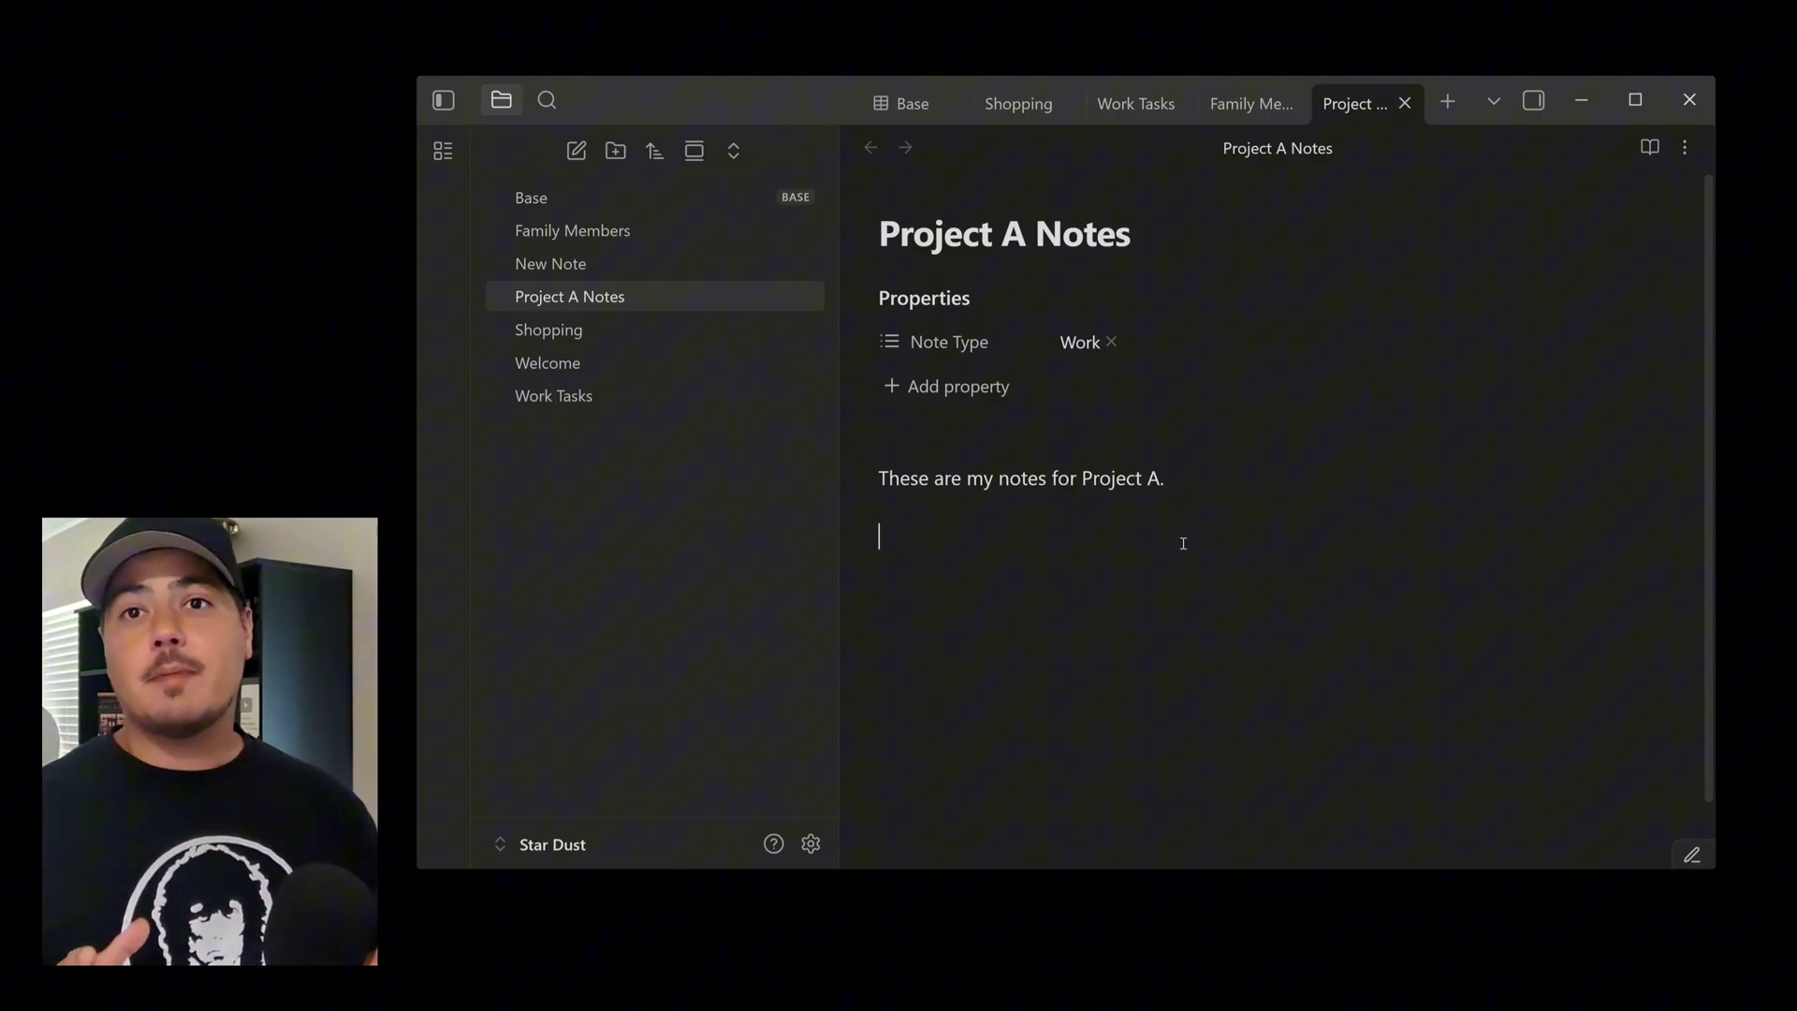
# In the Base table, widen the file name column and move Note Type right after it
pyautogui.click(902, 109)
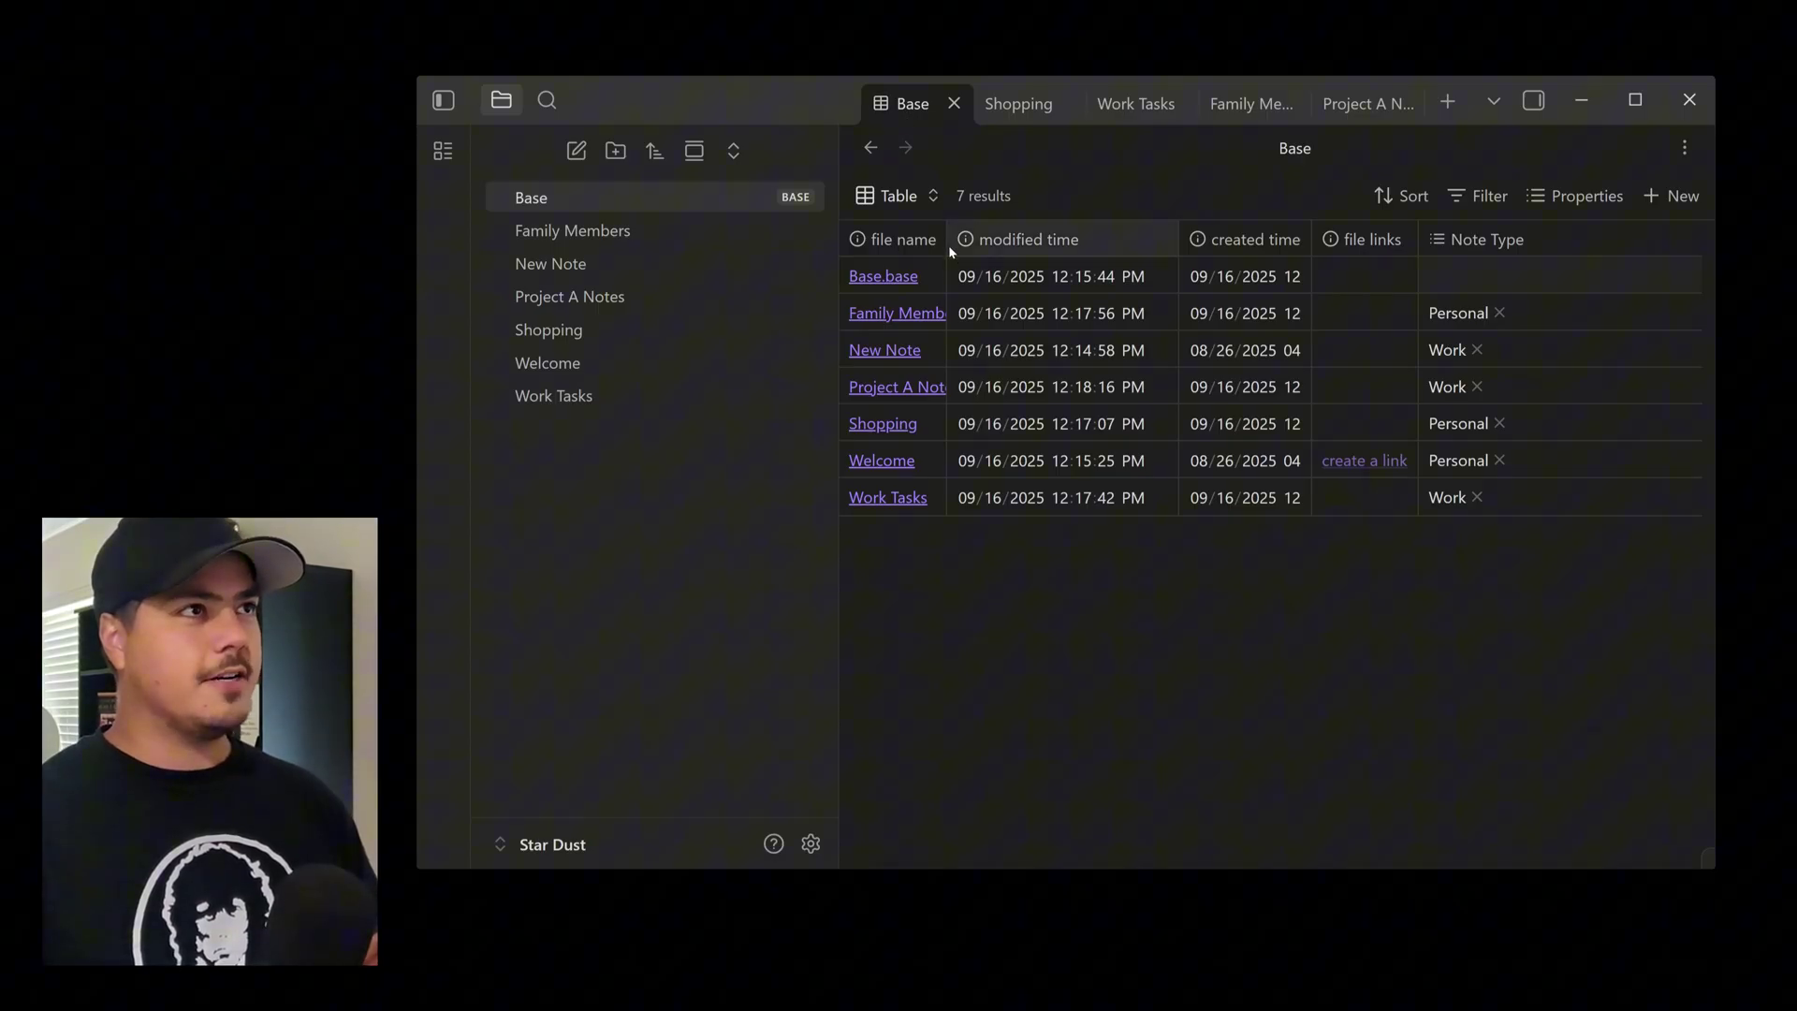
pyautogui.moveTo(943, 240); pyautogui.dragTo(982, 239)
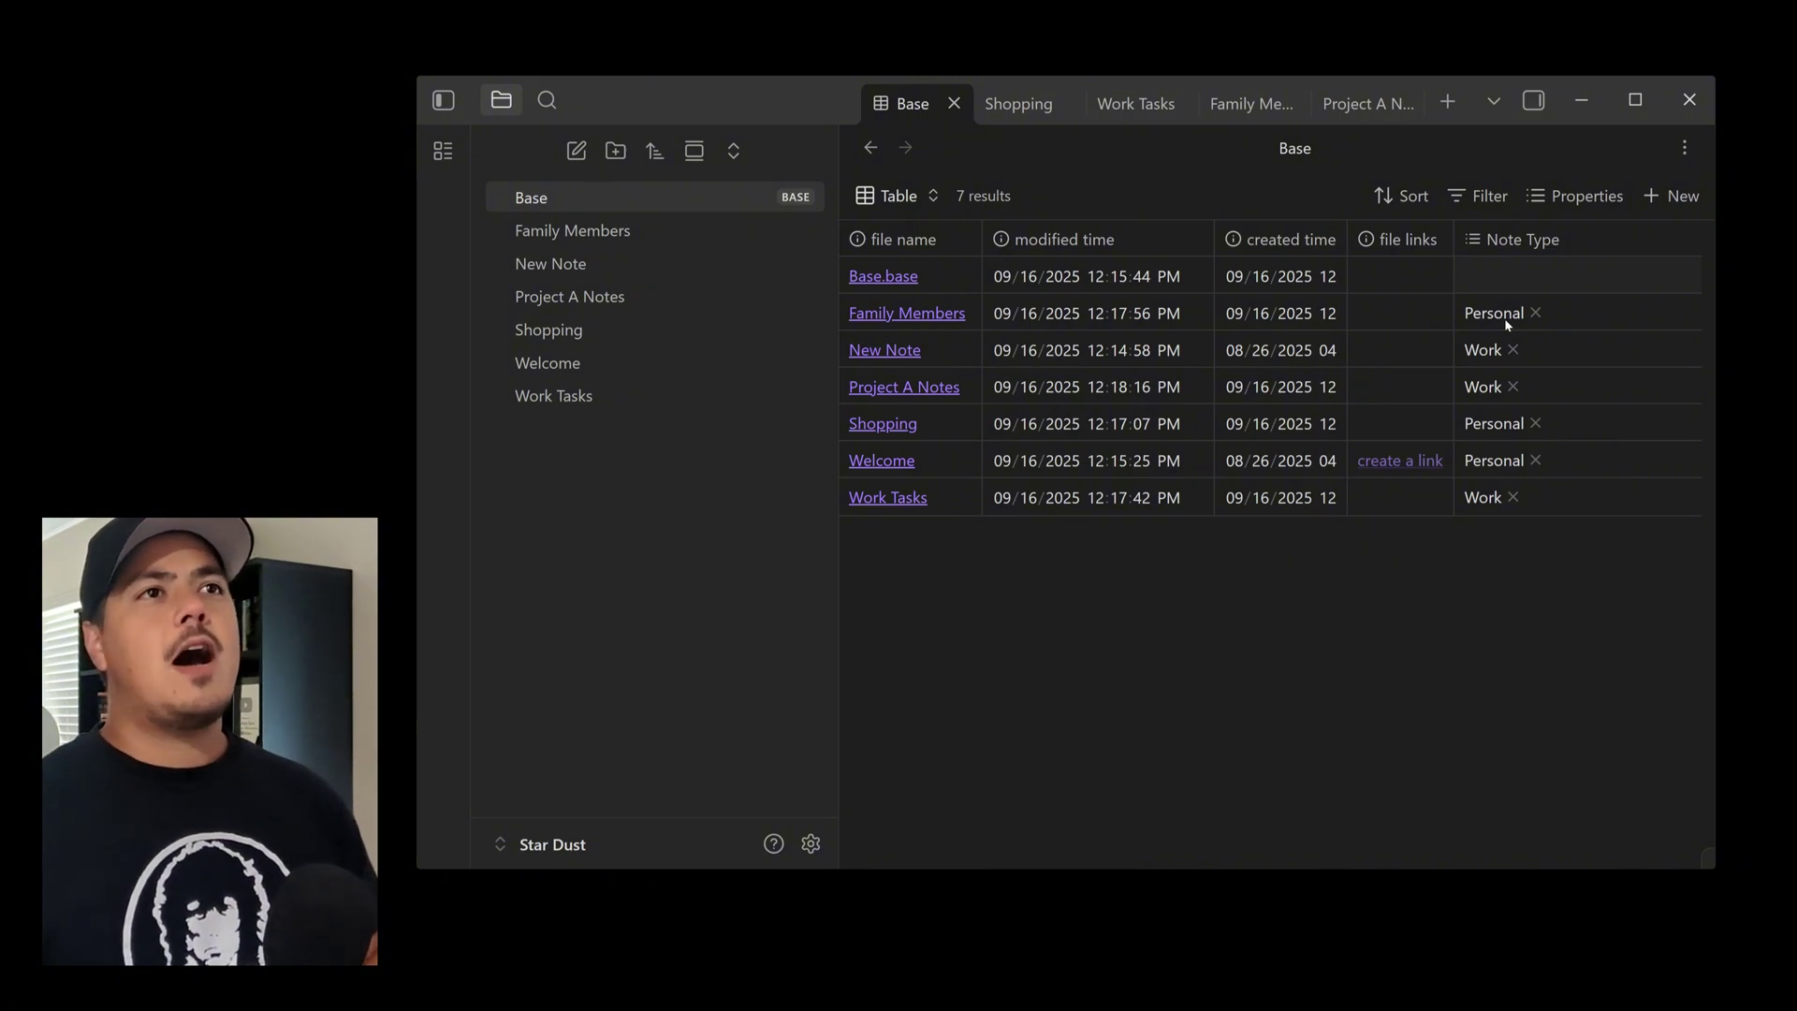
pyautogui.moveTo(1470, 242); pyautogui.dragTo(991, 250)
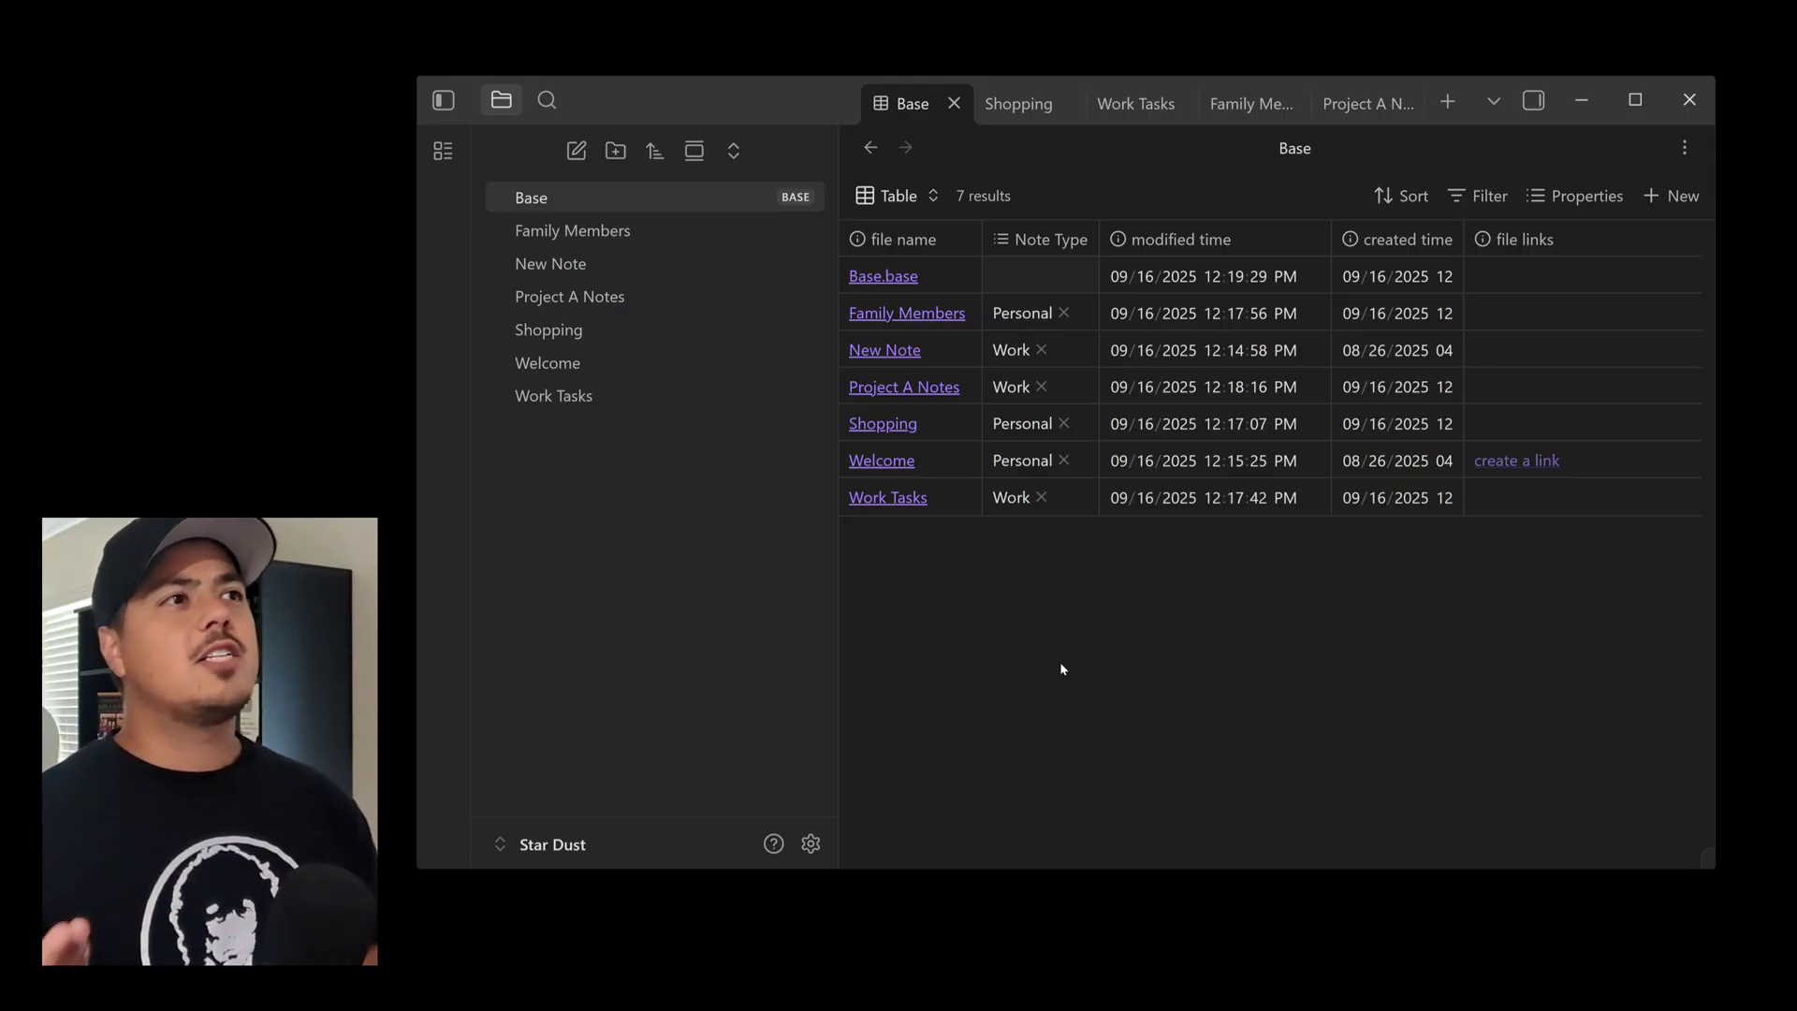
# Sort the Base table by the Note Type column A → Z
pyautogui.click(1030, 248)
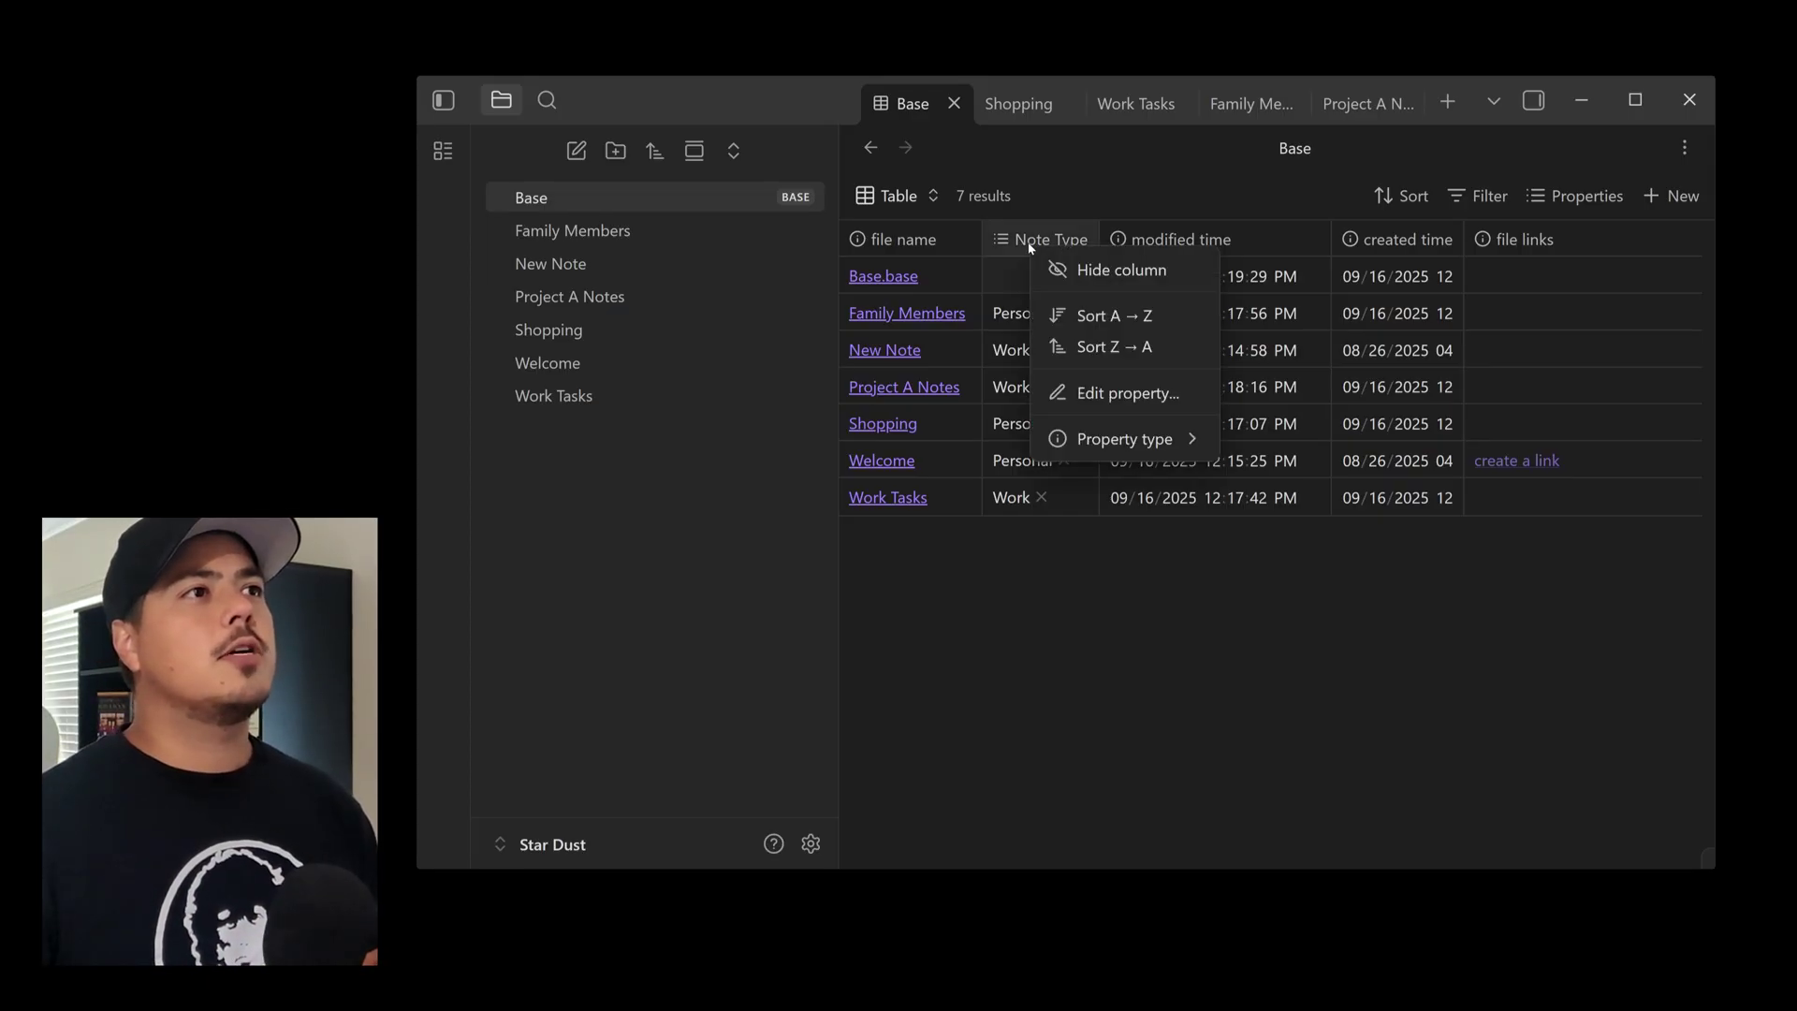
pyautogui.click(1113, 315)
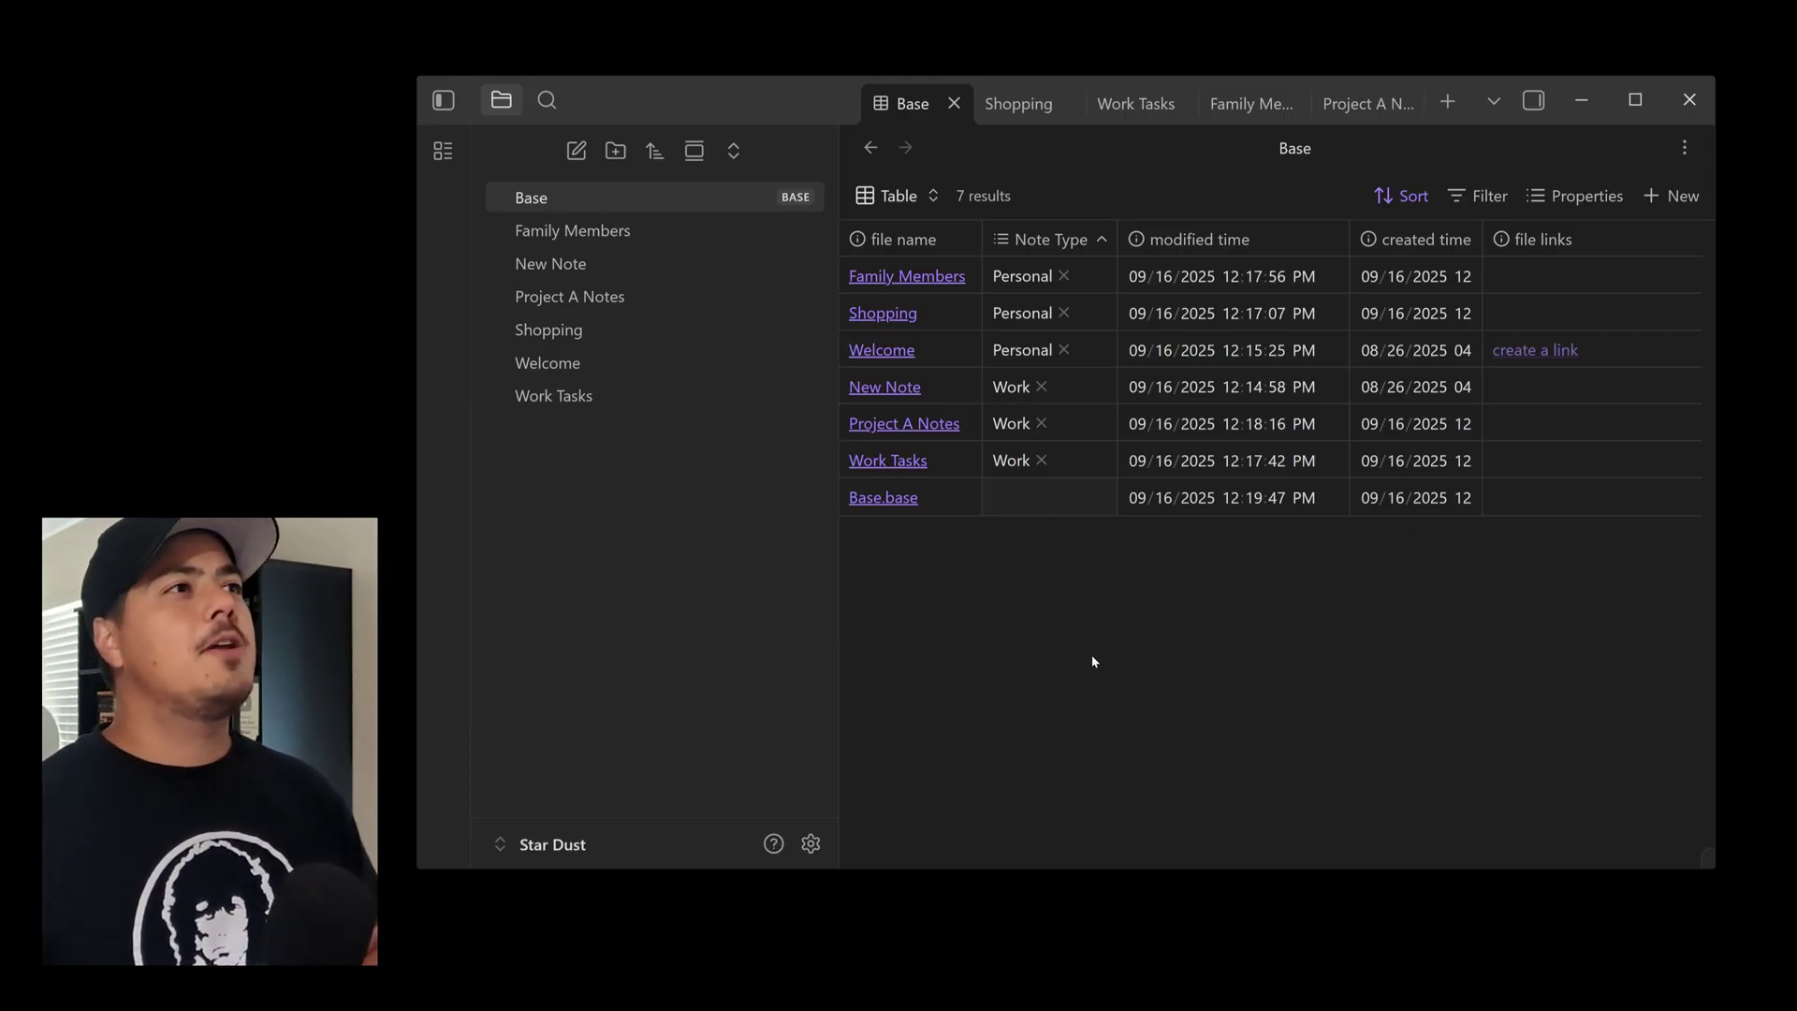
# Rename the Base's Table view to 'All Notes'
pyautogui.click(935, 199)
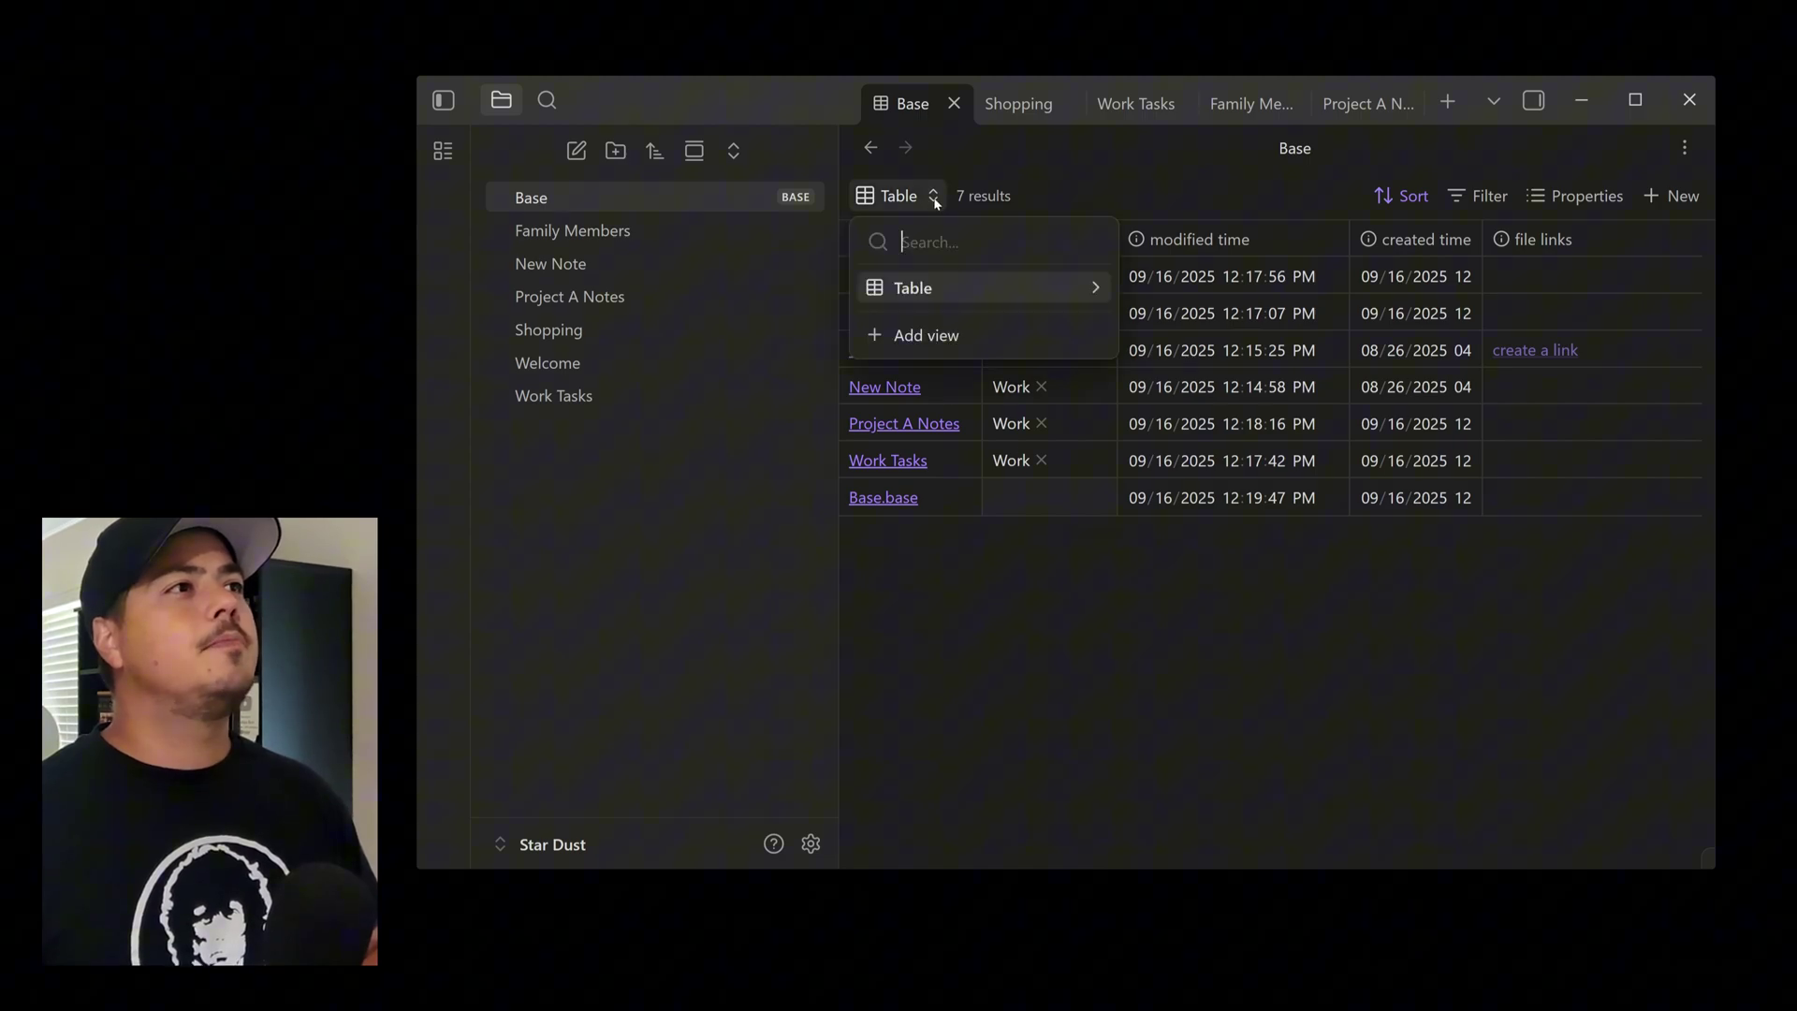
pyautogui.click(1097, 289)
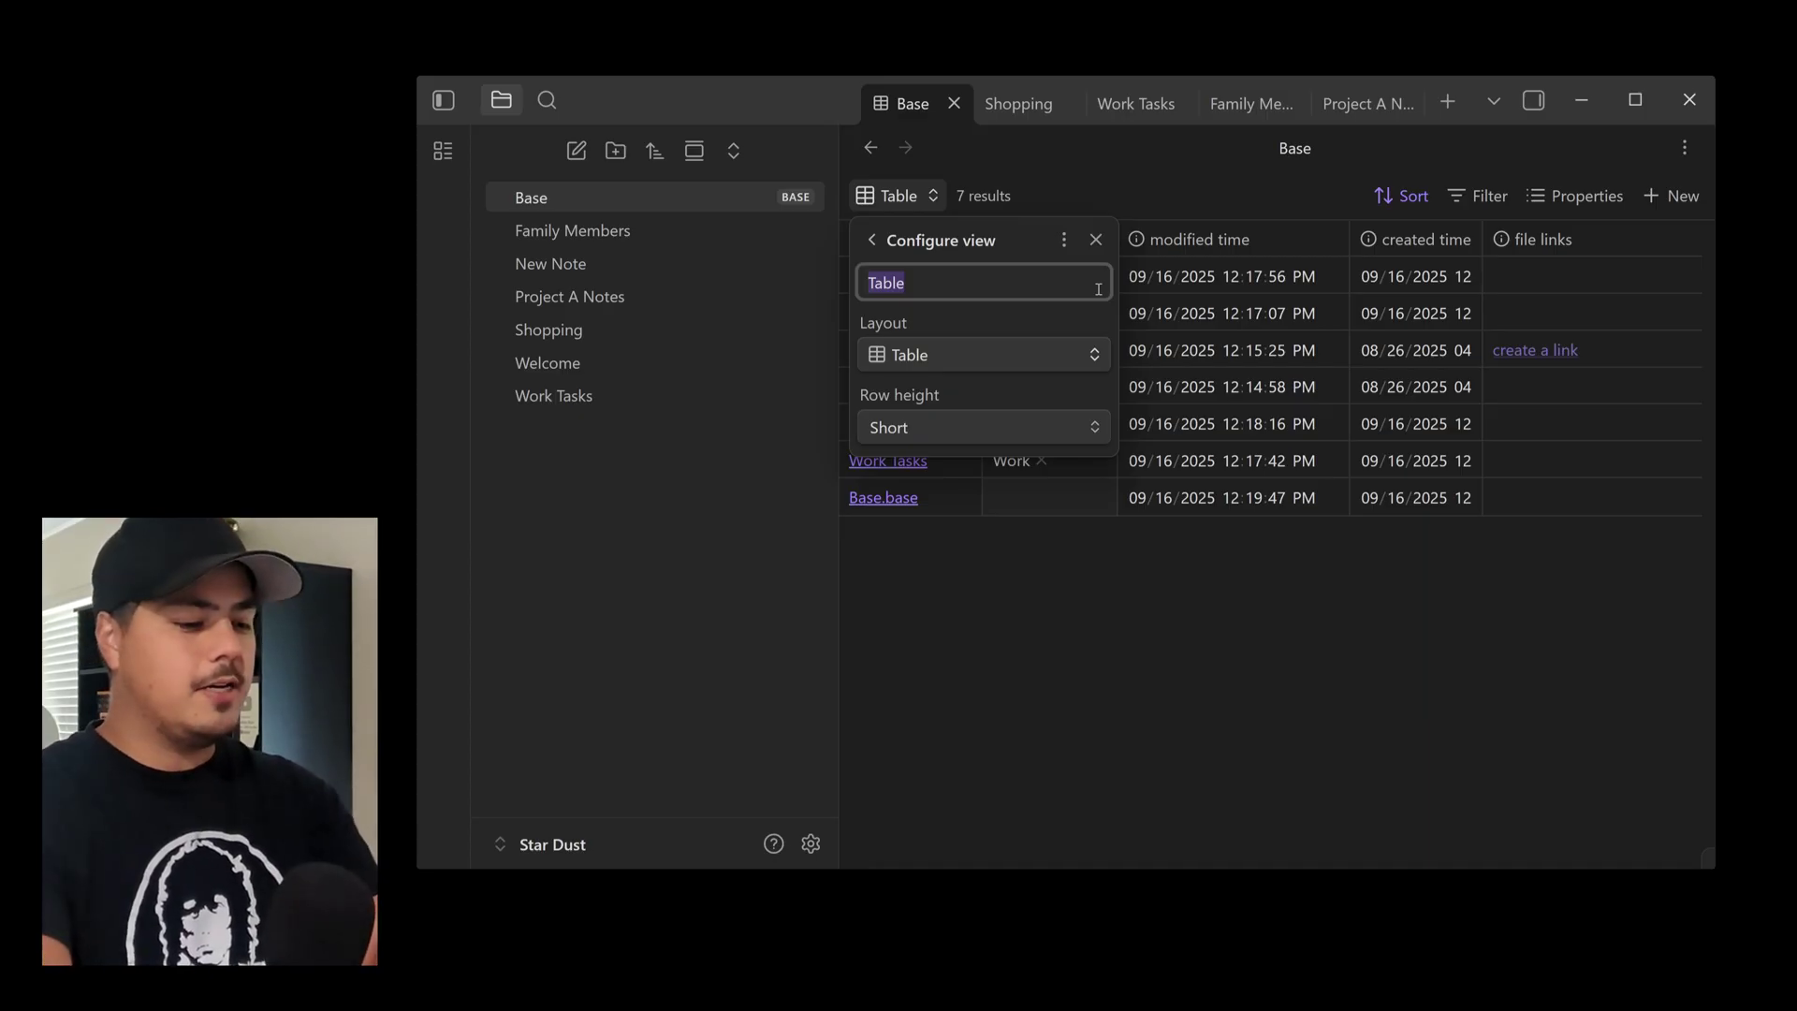
pyautogui.write('All Notes')
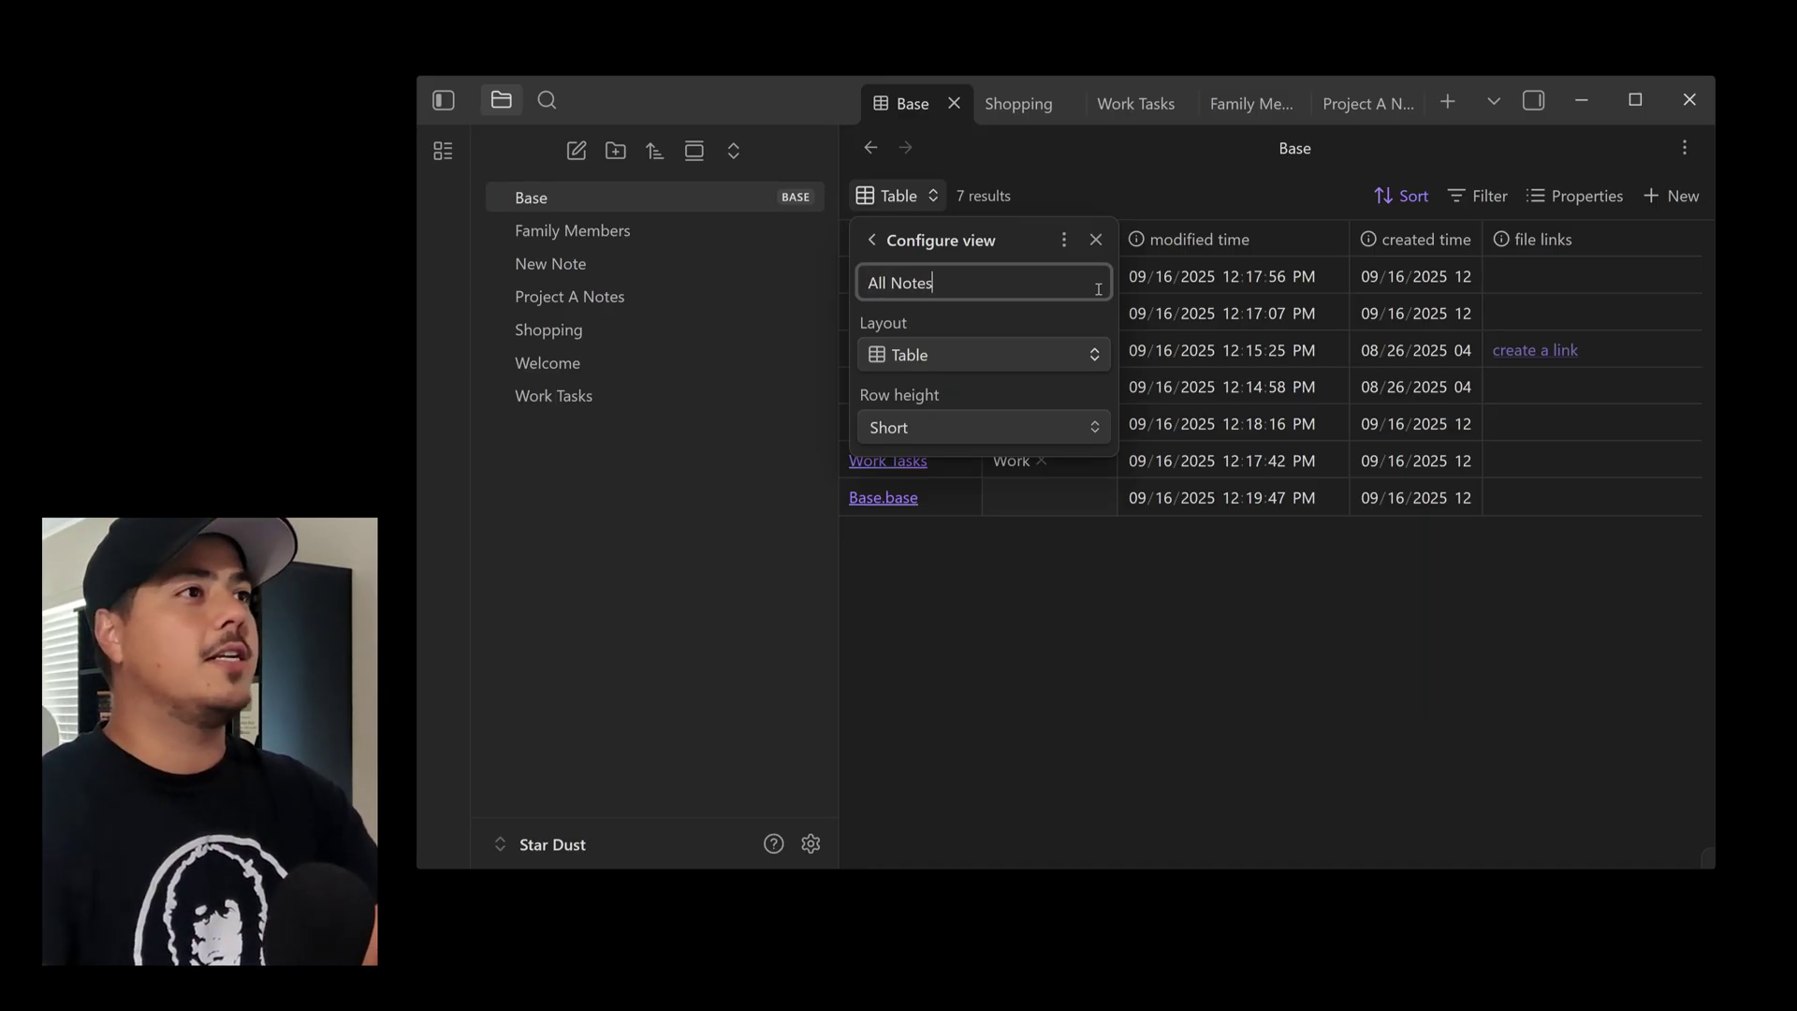
pyautogui.click(1127, 216)
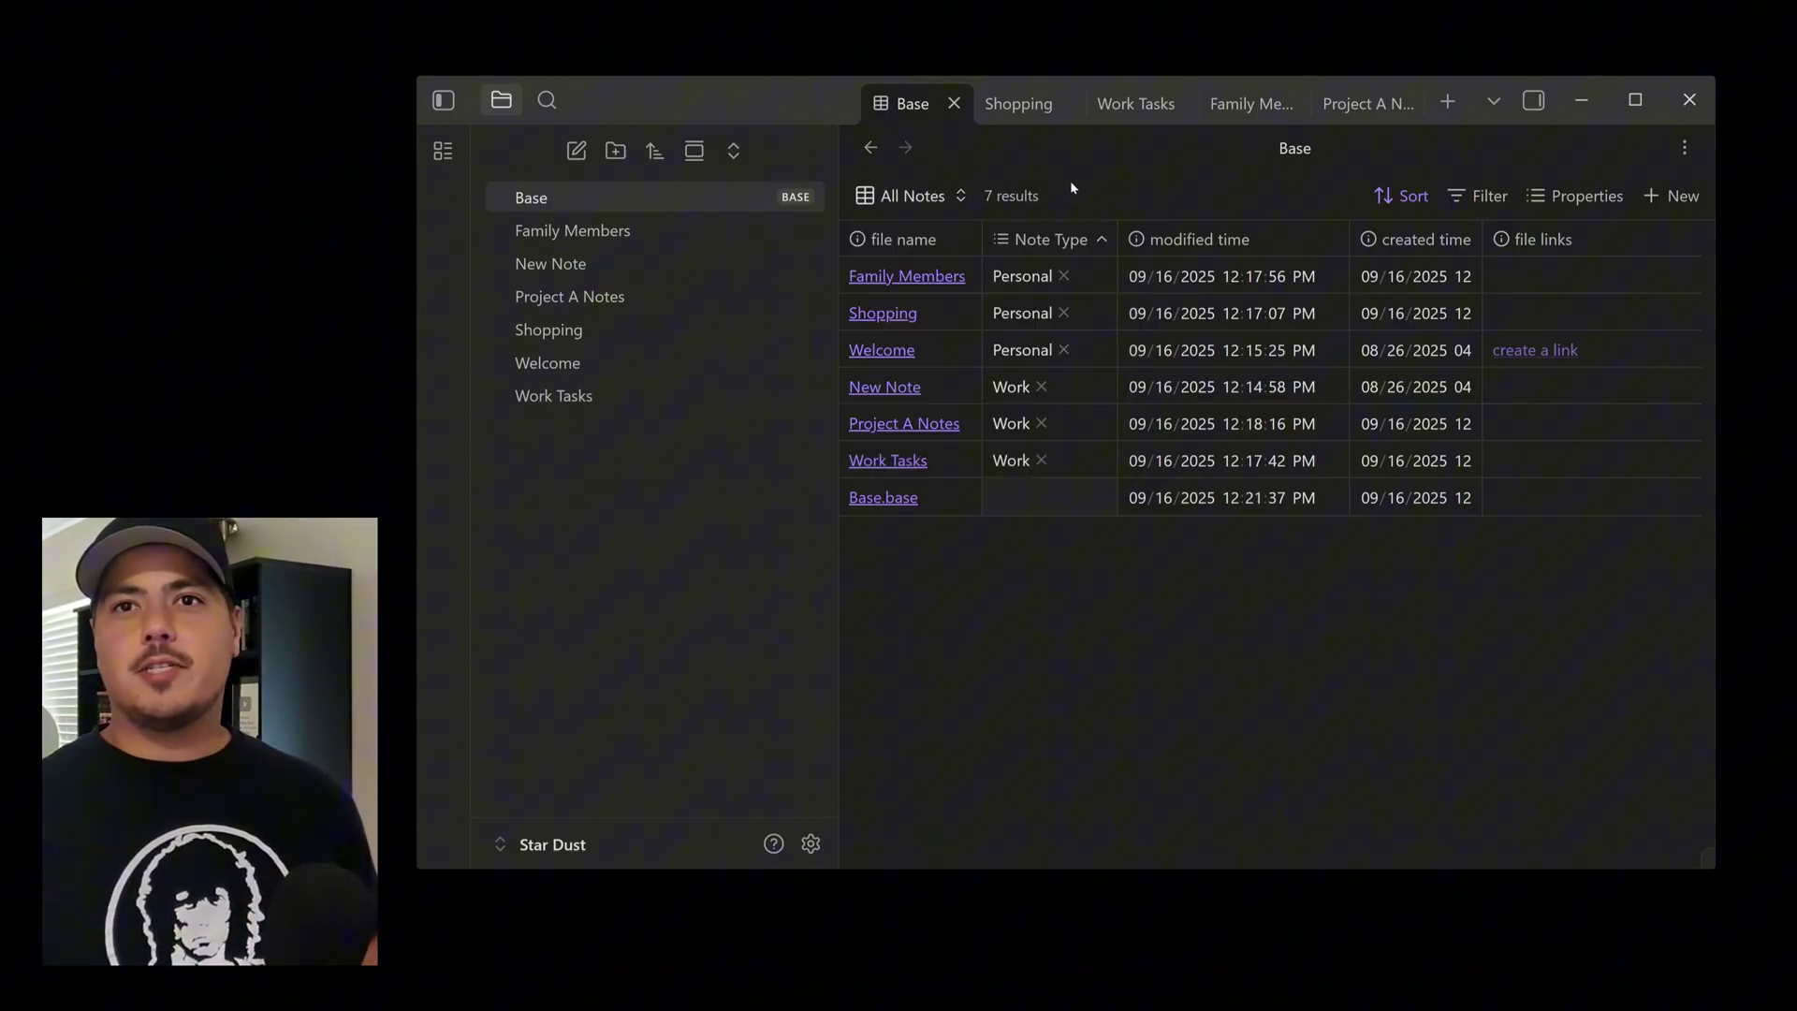
pyautogui.click(962, 196)
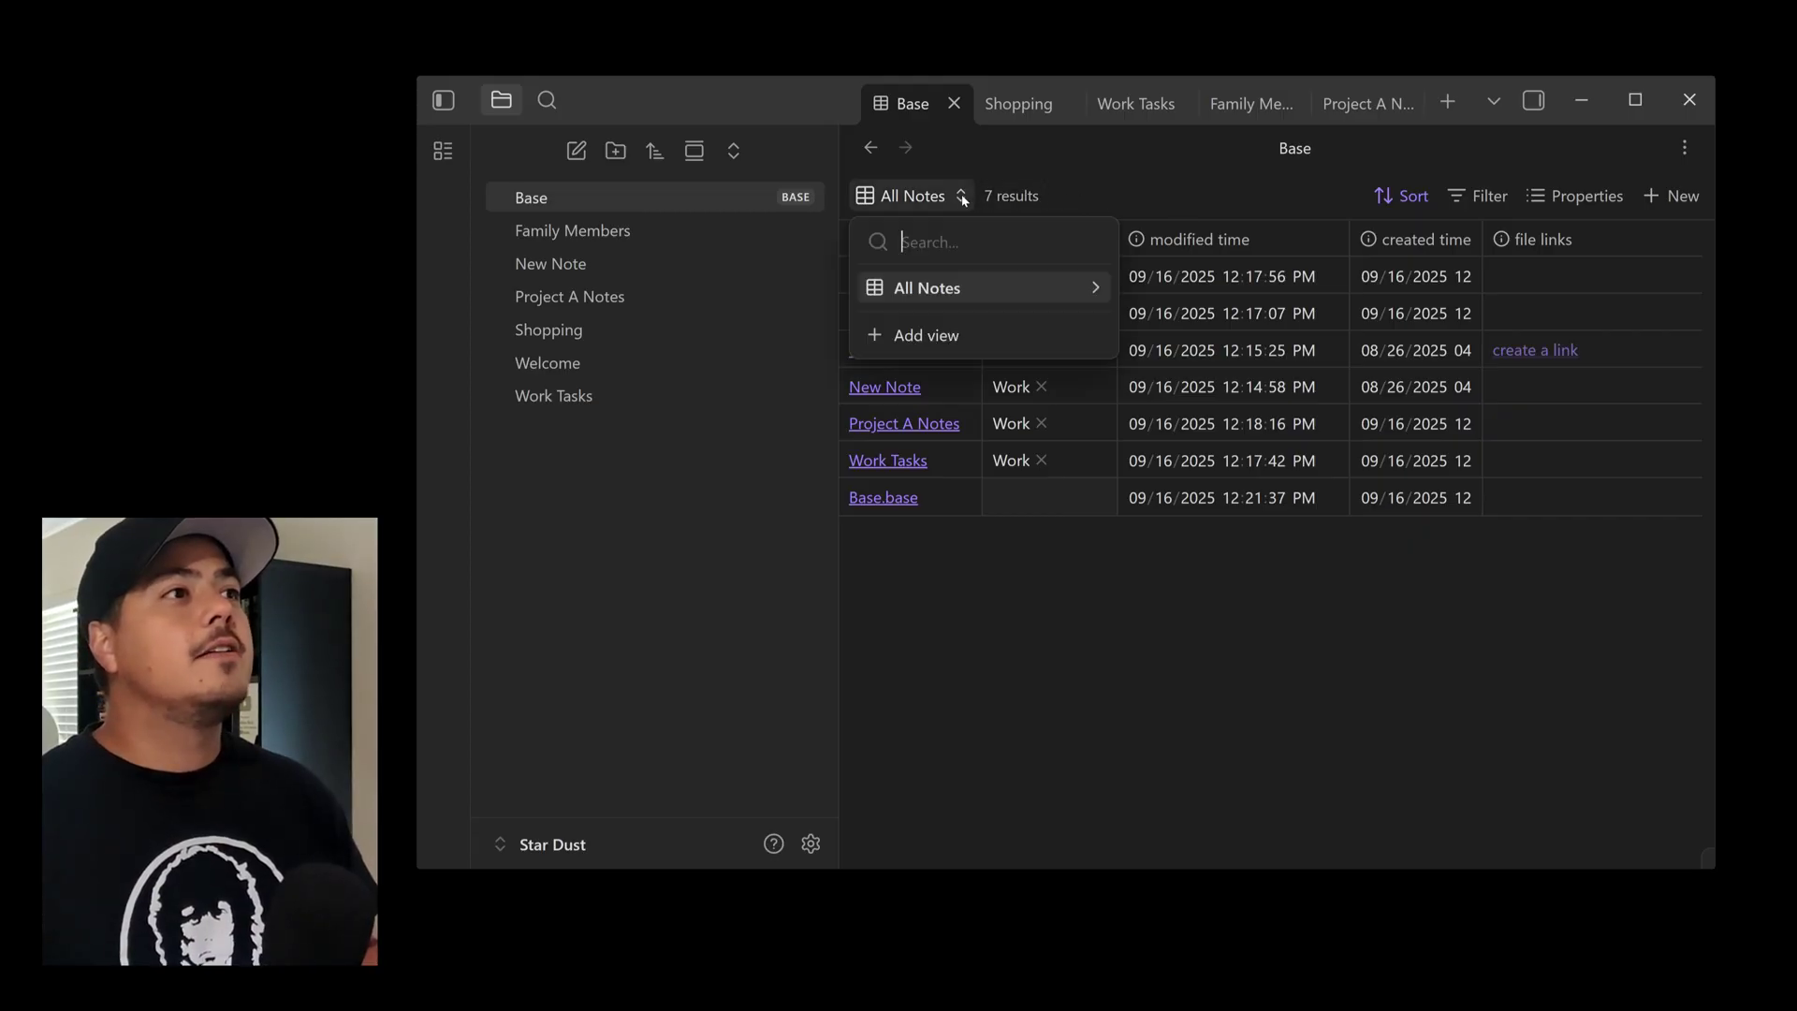
pyautogui.click(974, 335)
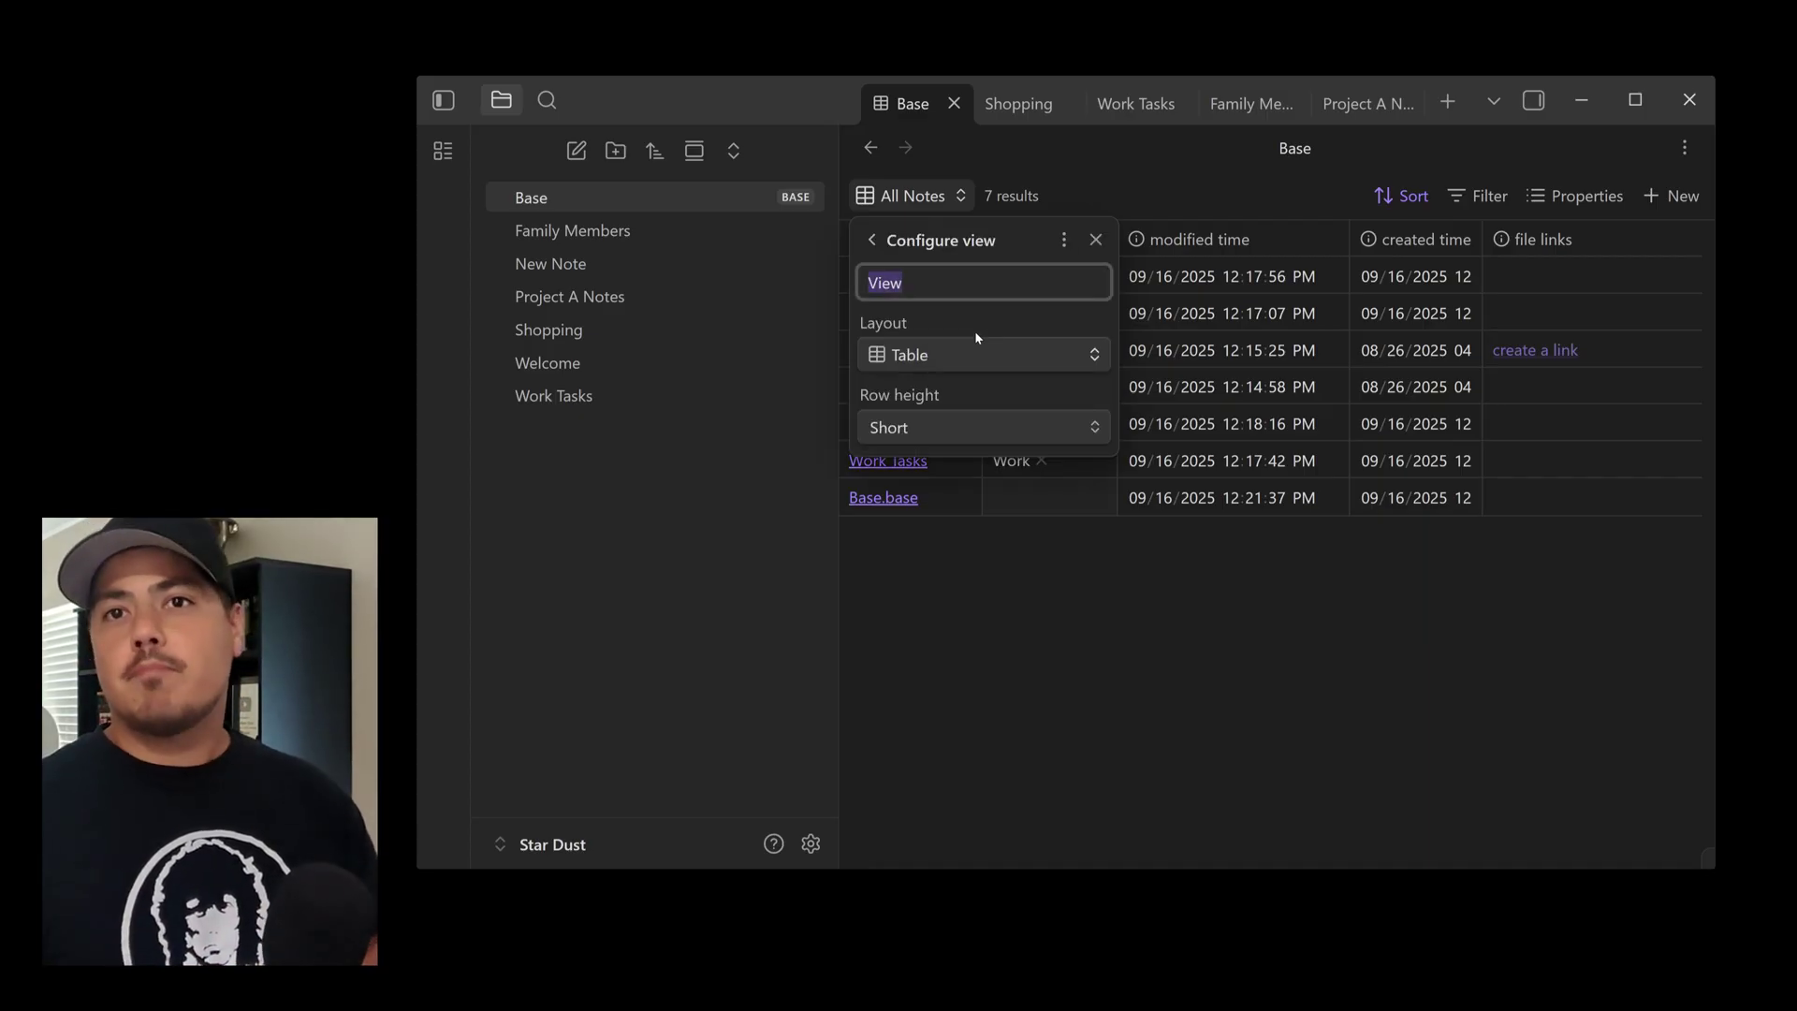
pyautogui.write('Personal')
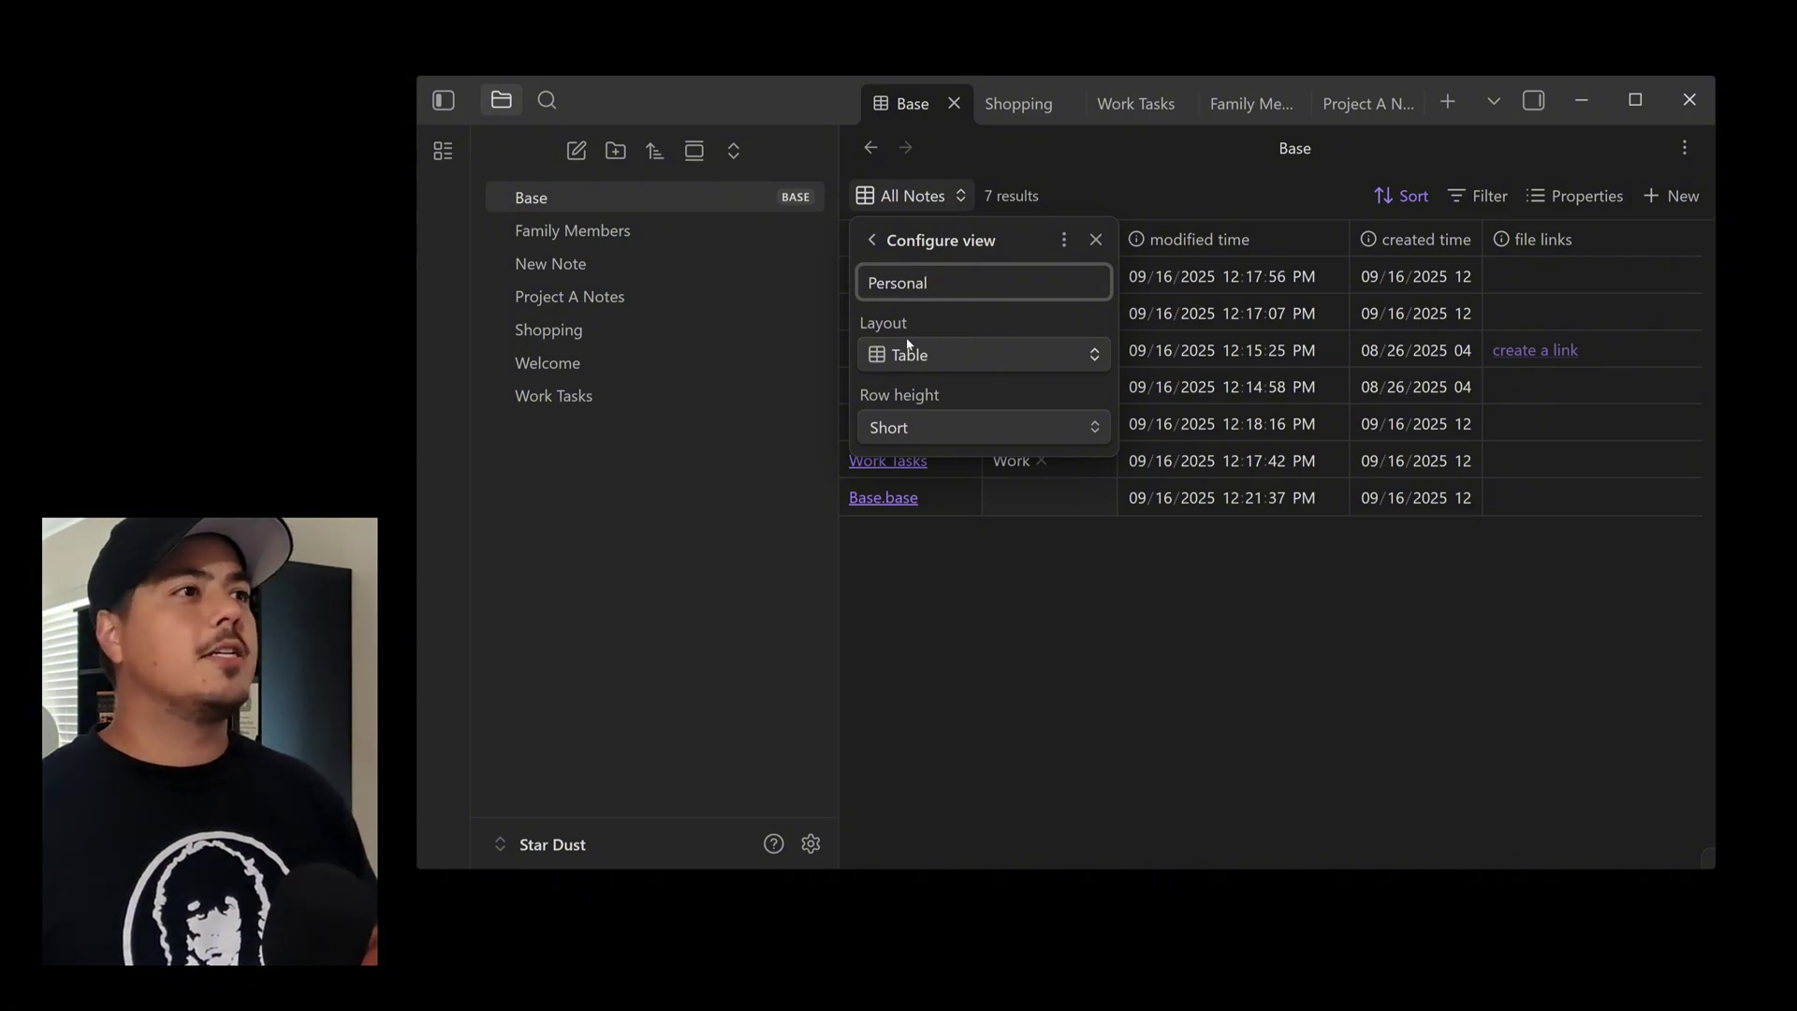
pyautogui.click(1019, 597)
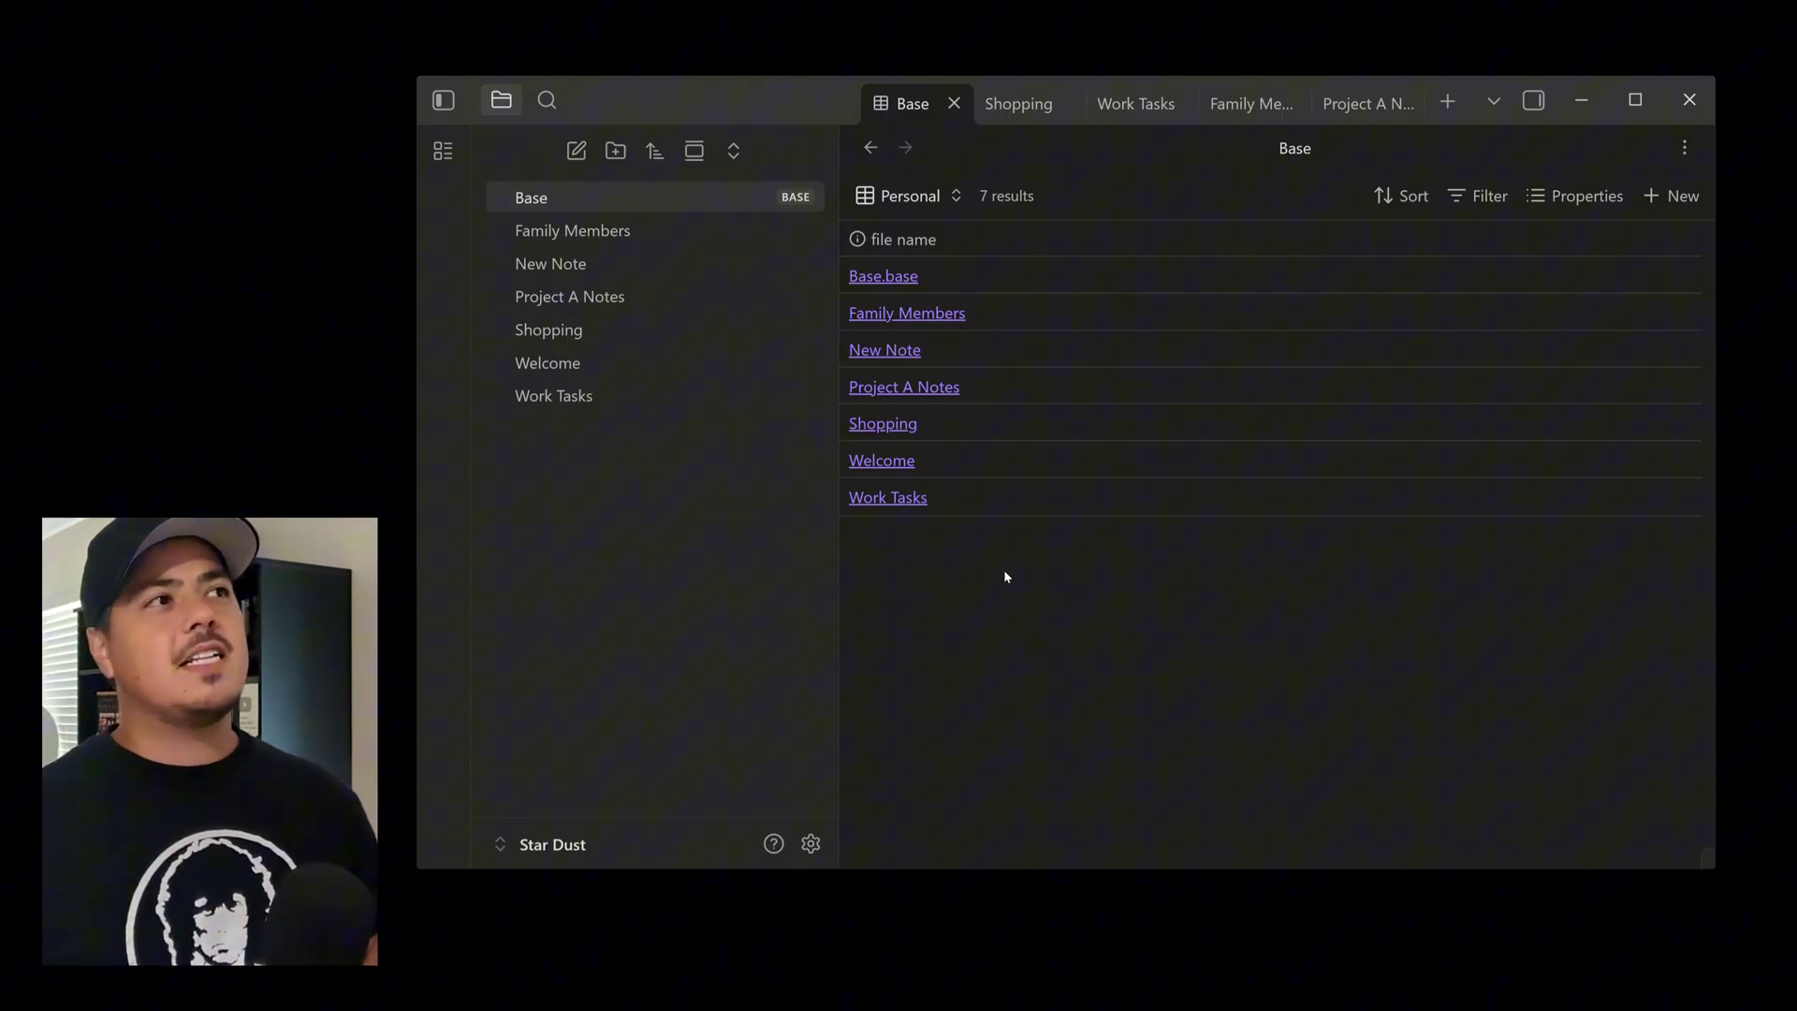
pyautogui.click(962, 196)
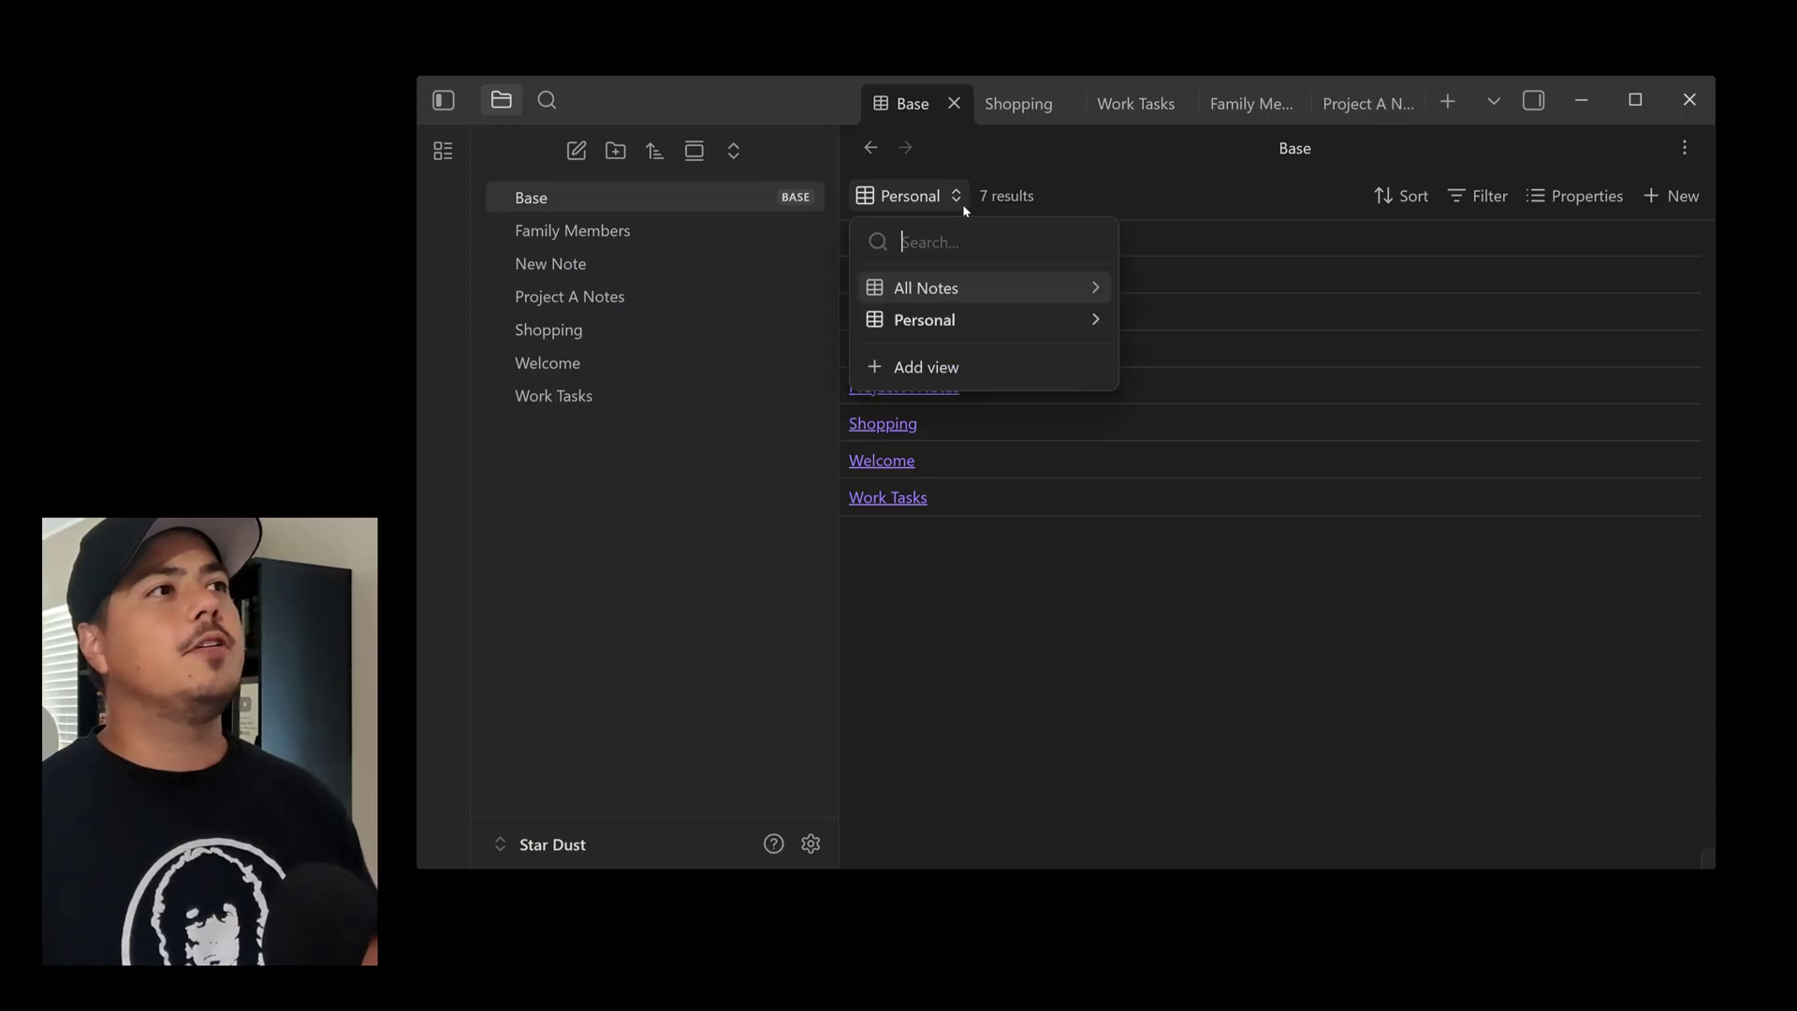
pyautogui.click(966, 294)
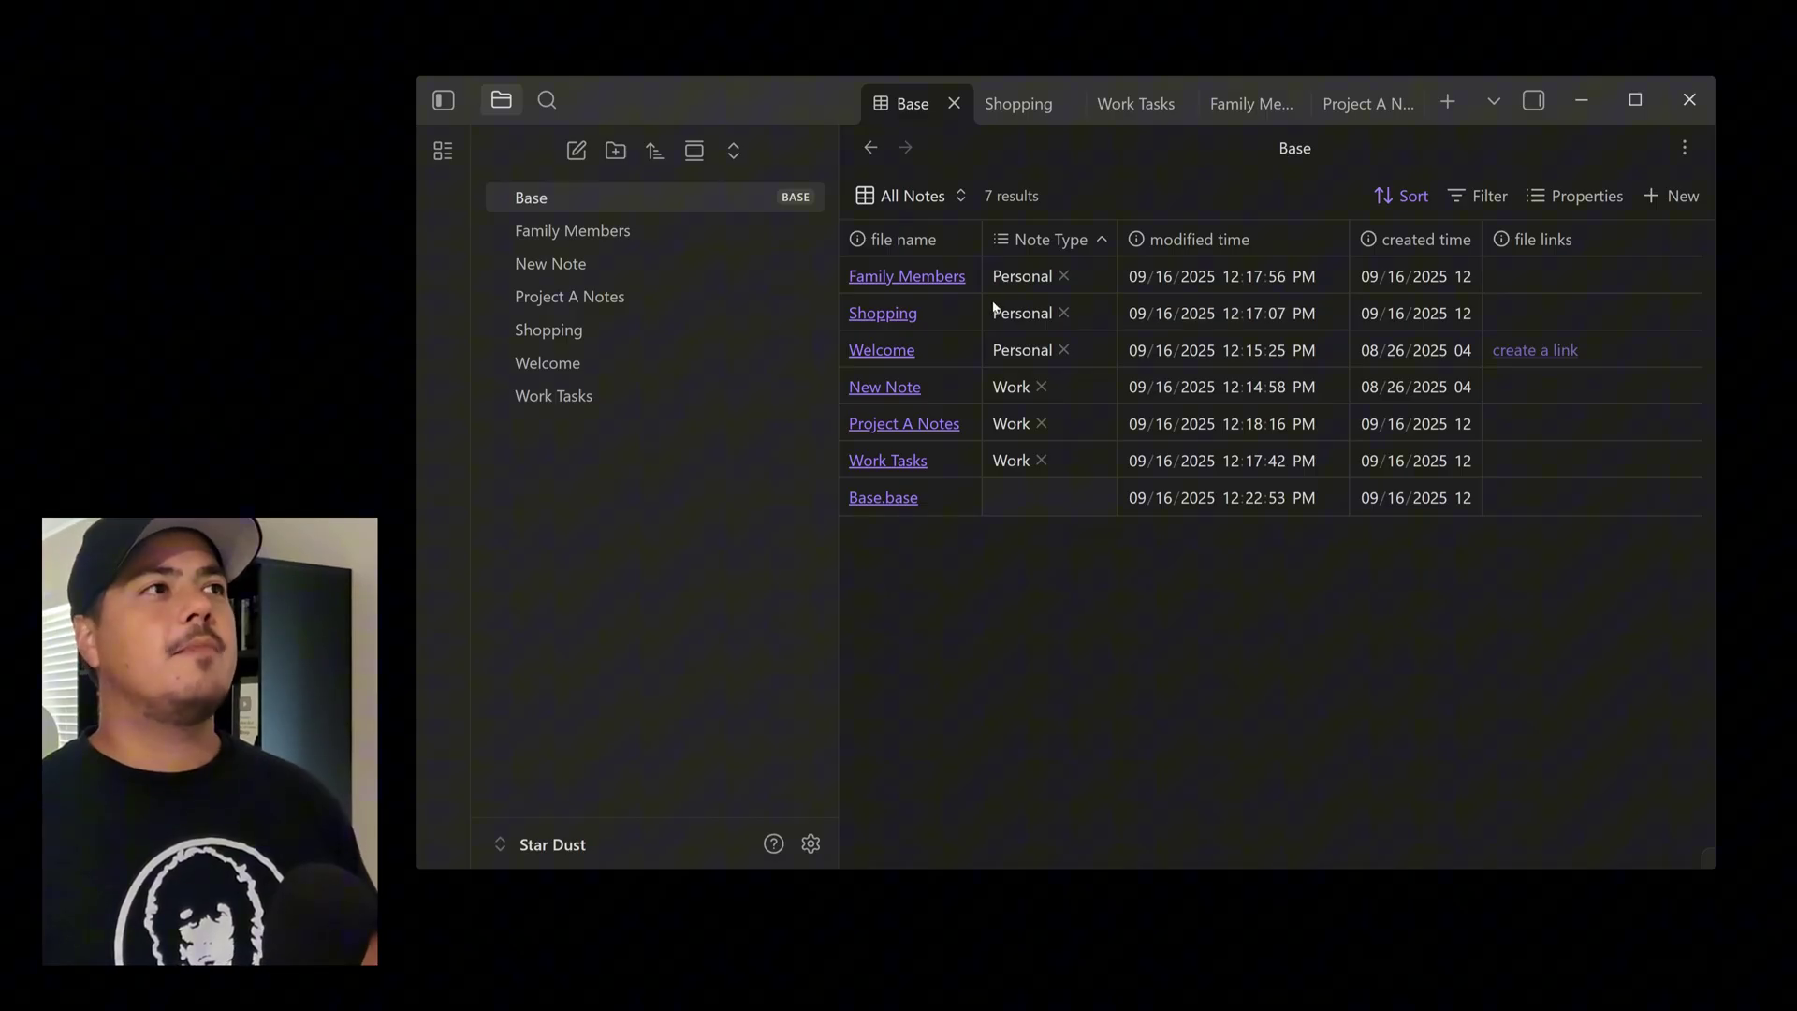
pyautogui.click(961, 199)
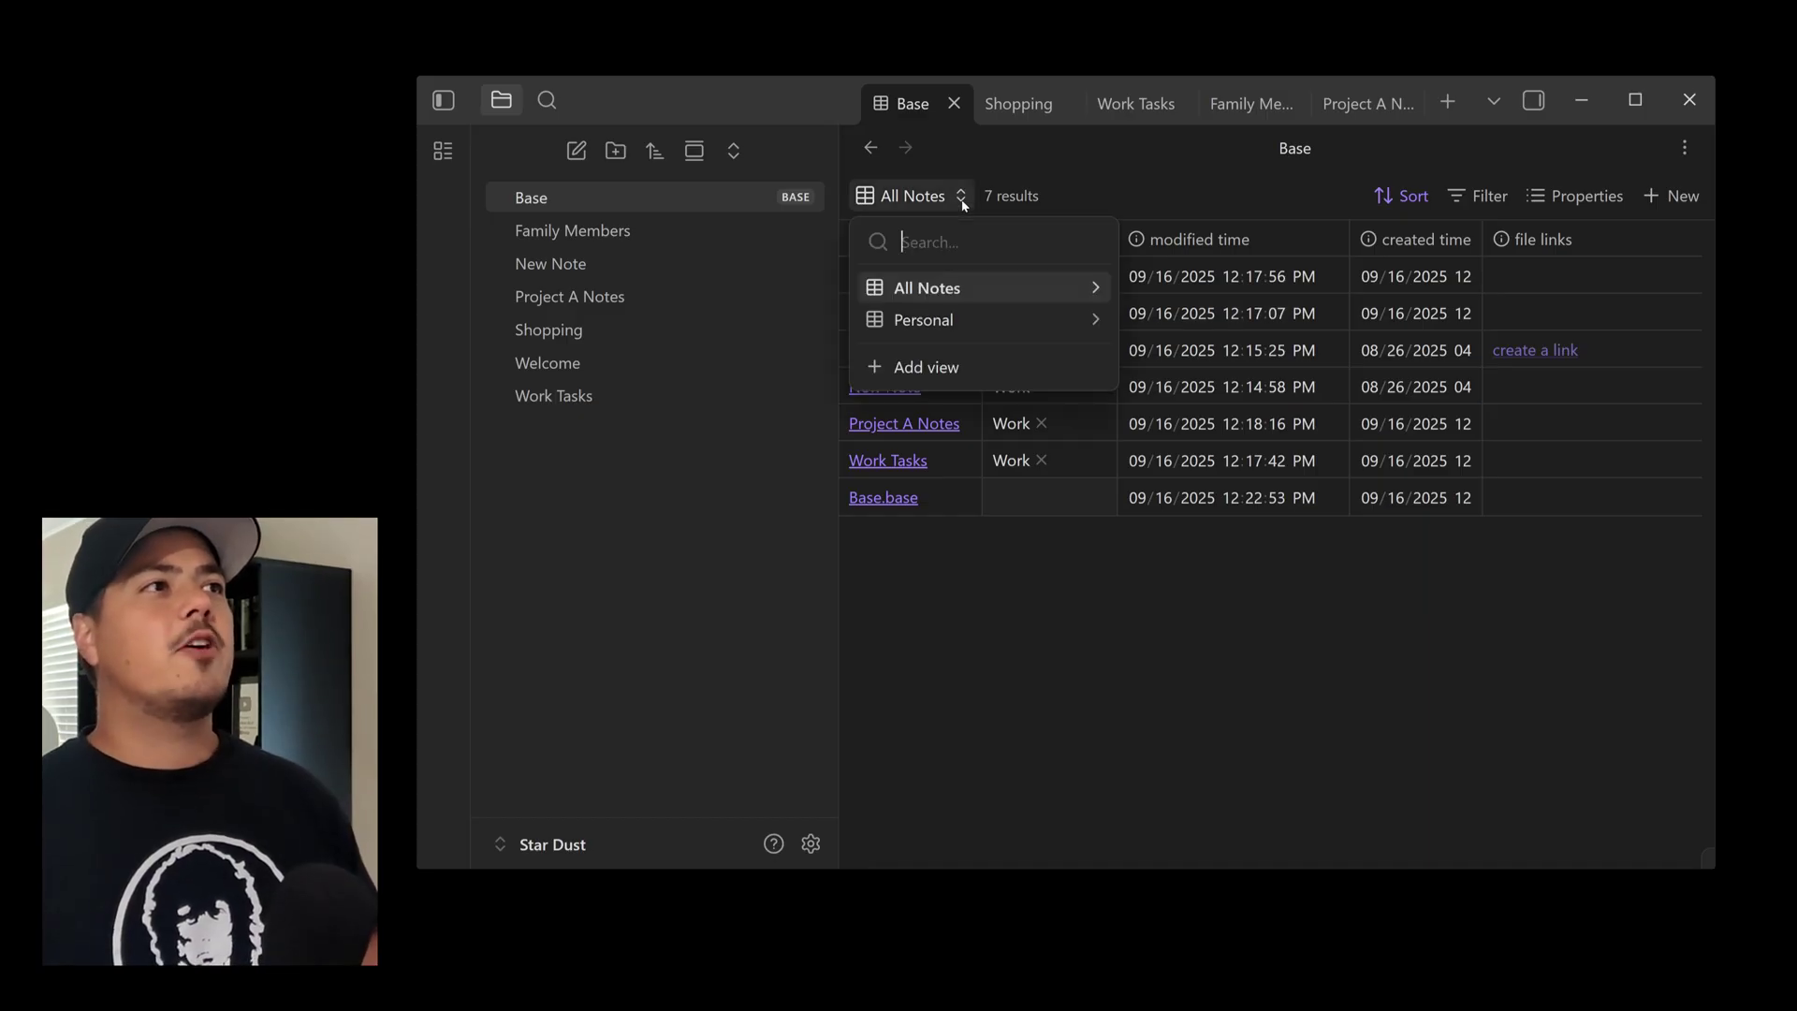
pyautogui.click(967, 321)
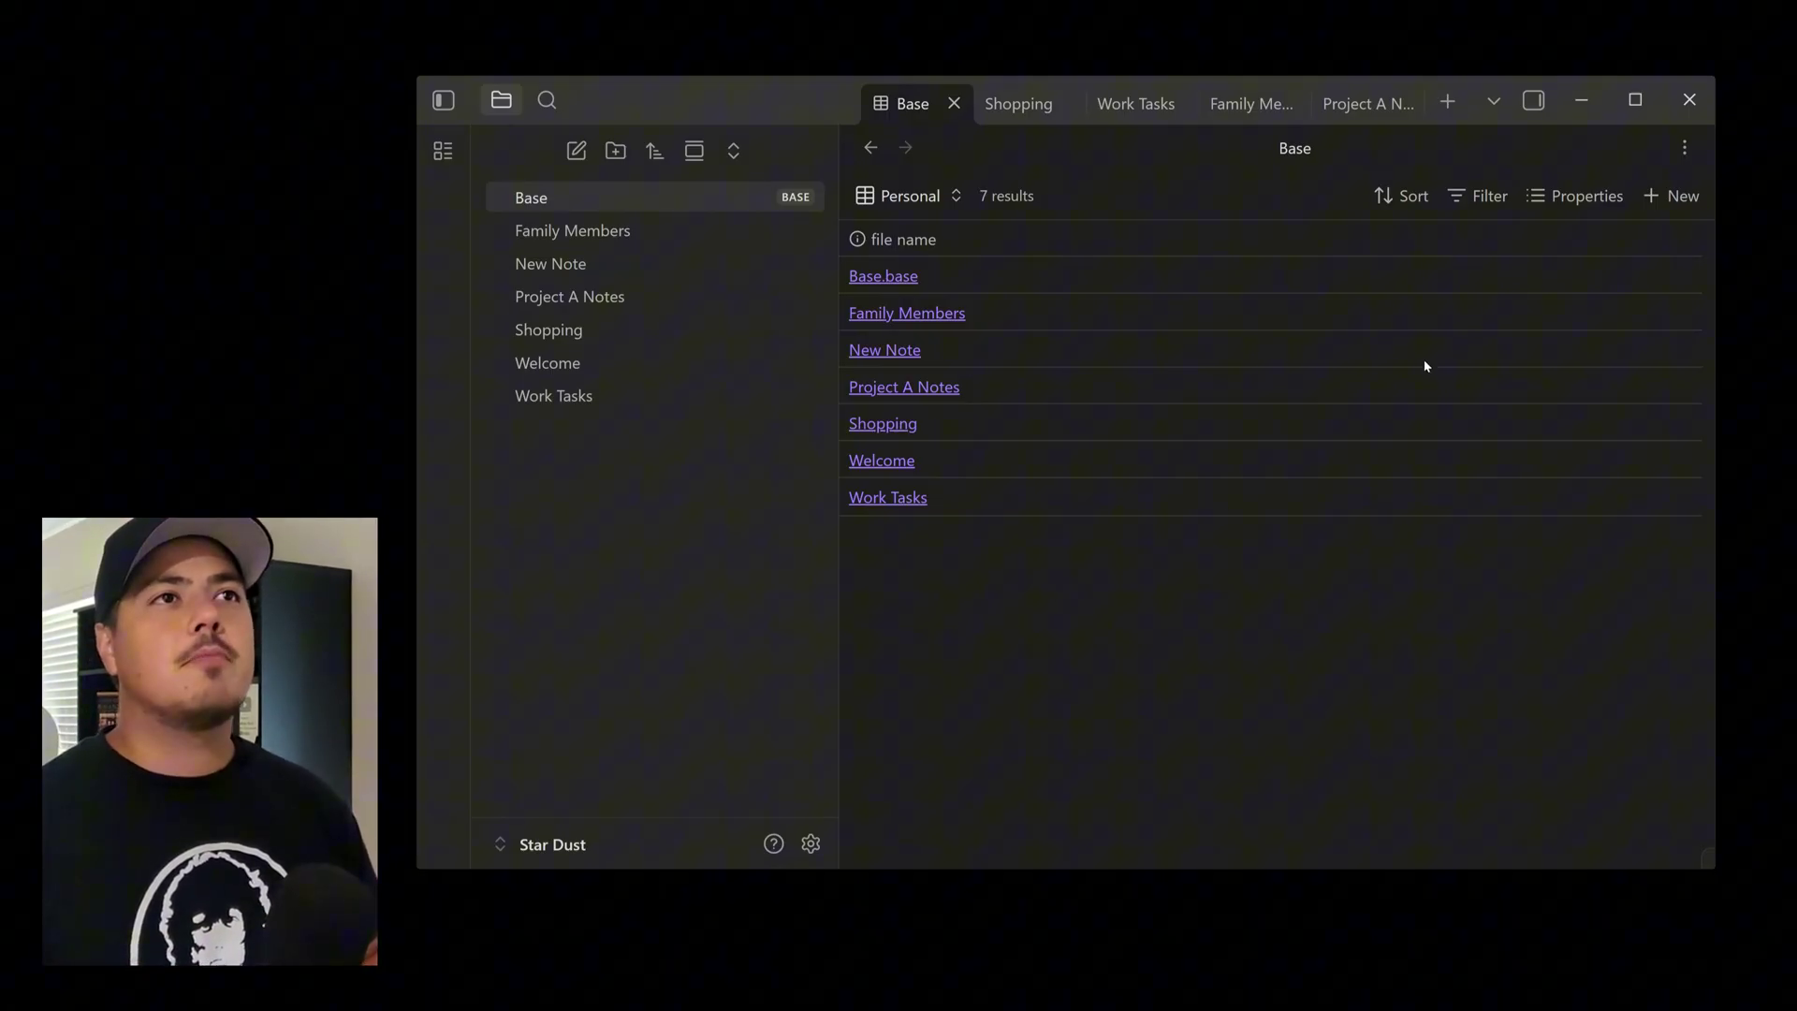
# Show the Note Type column in the Personal view and open its filter settings
pyautogui.click(1547, 198)
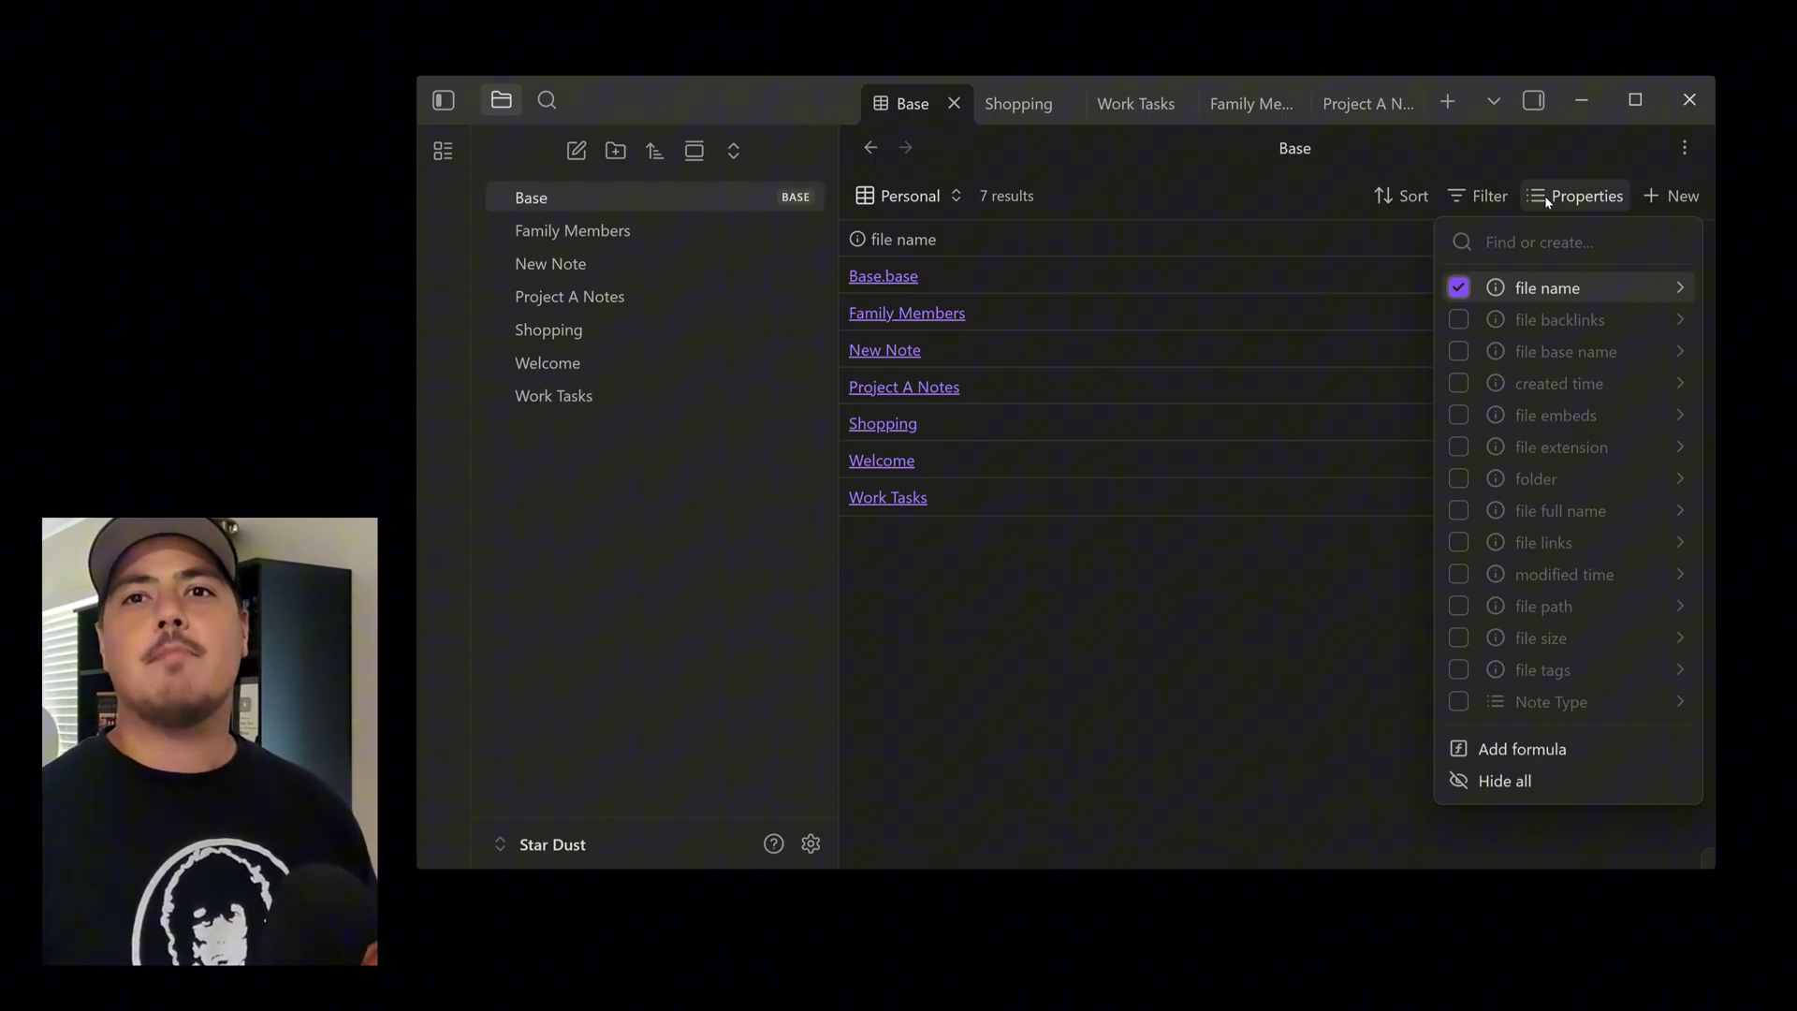
pyautogui.click(1460, 702)
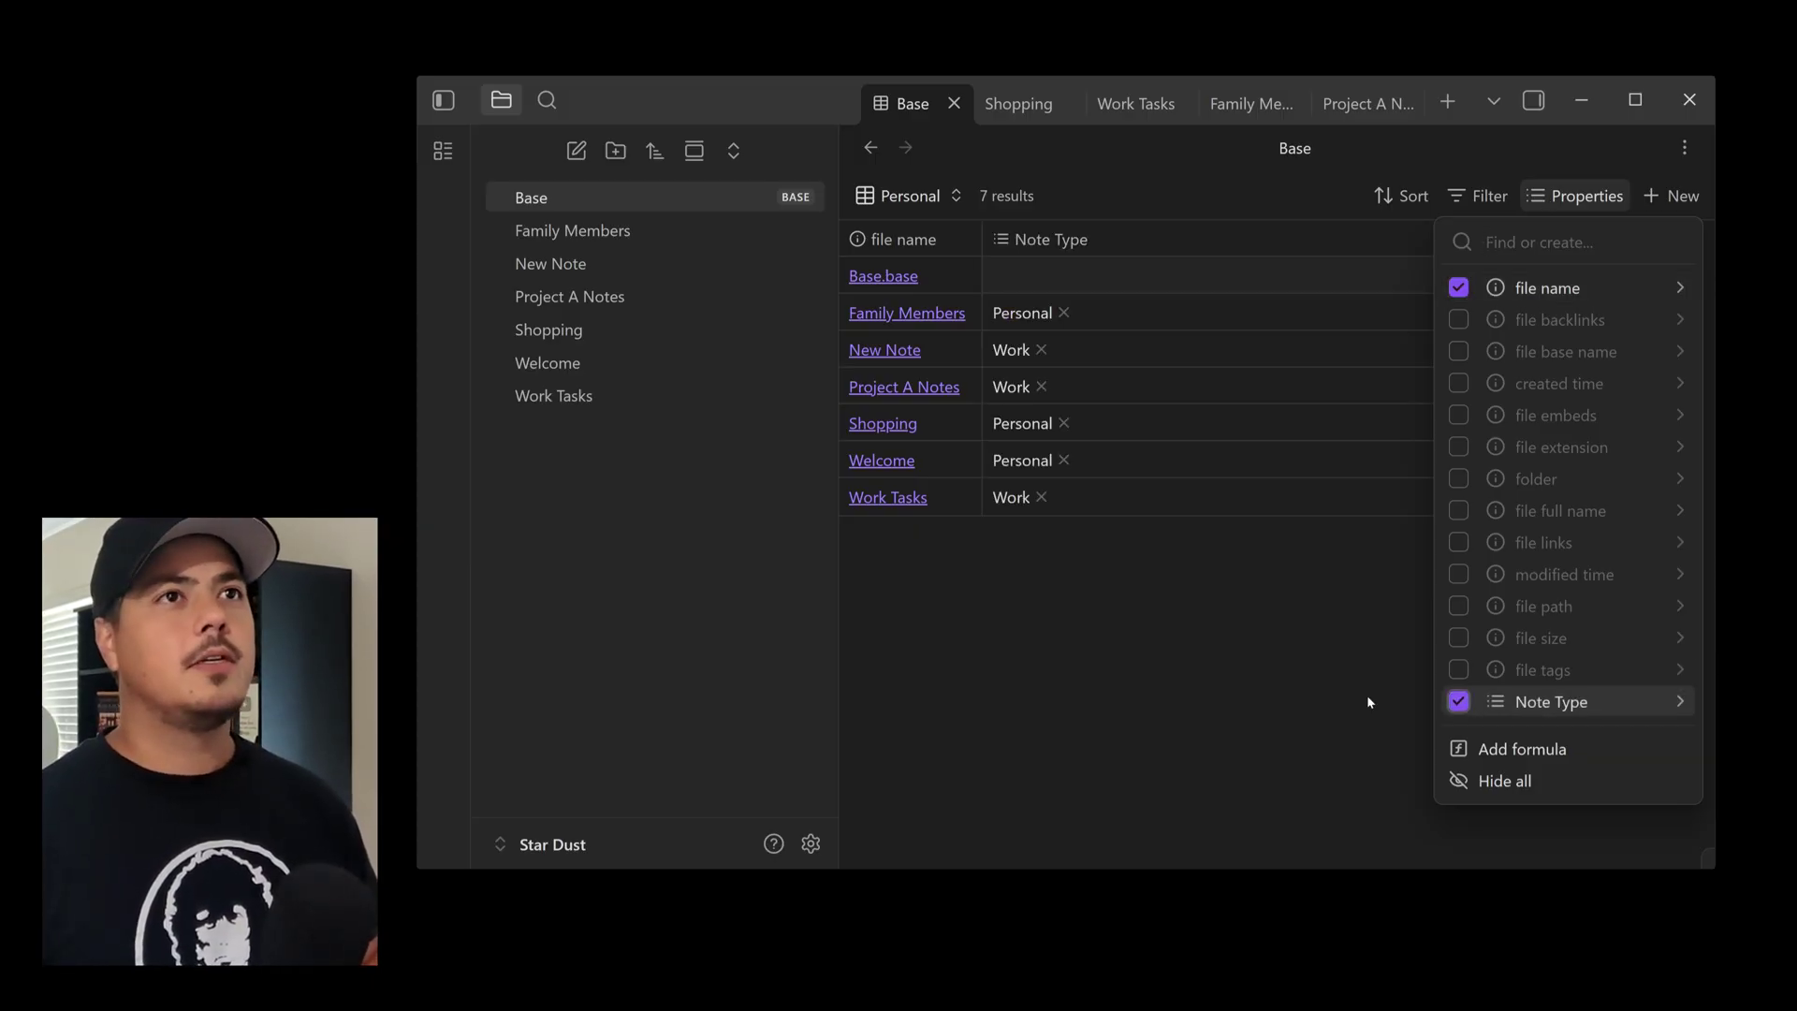
pyautogui.click(1367, 702)
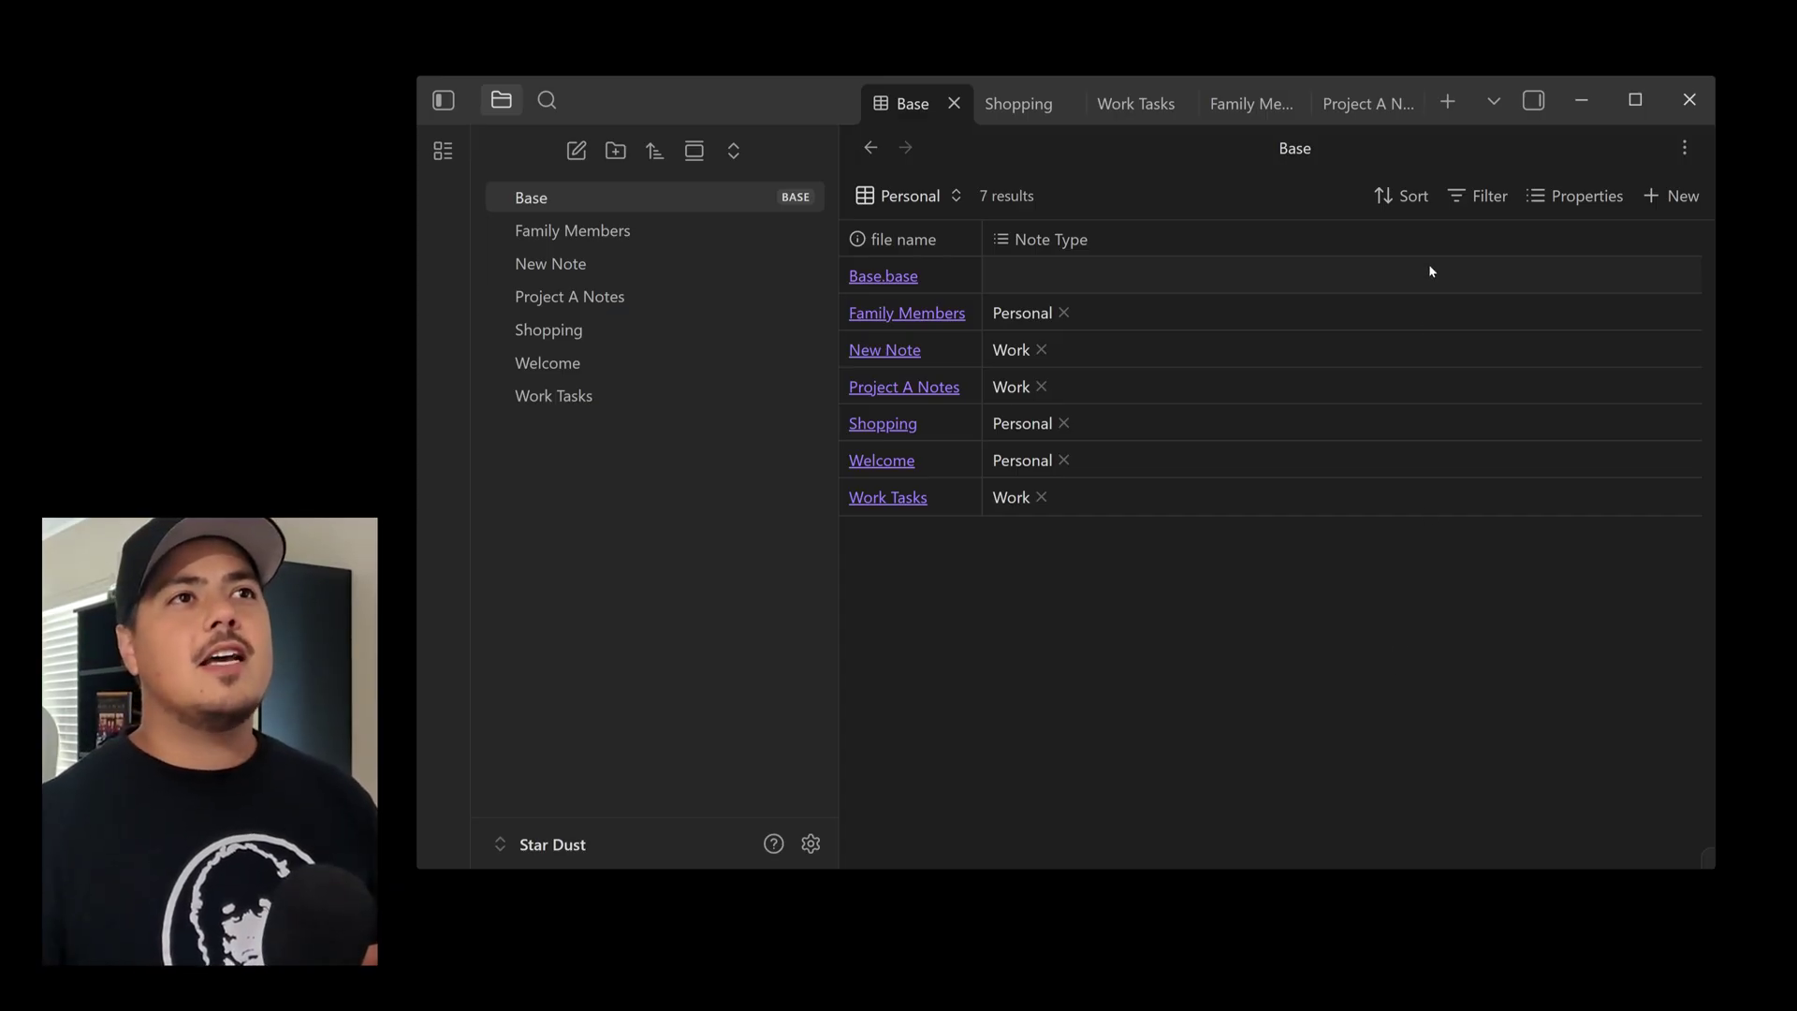
pyautogui.click(1471, 199)
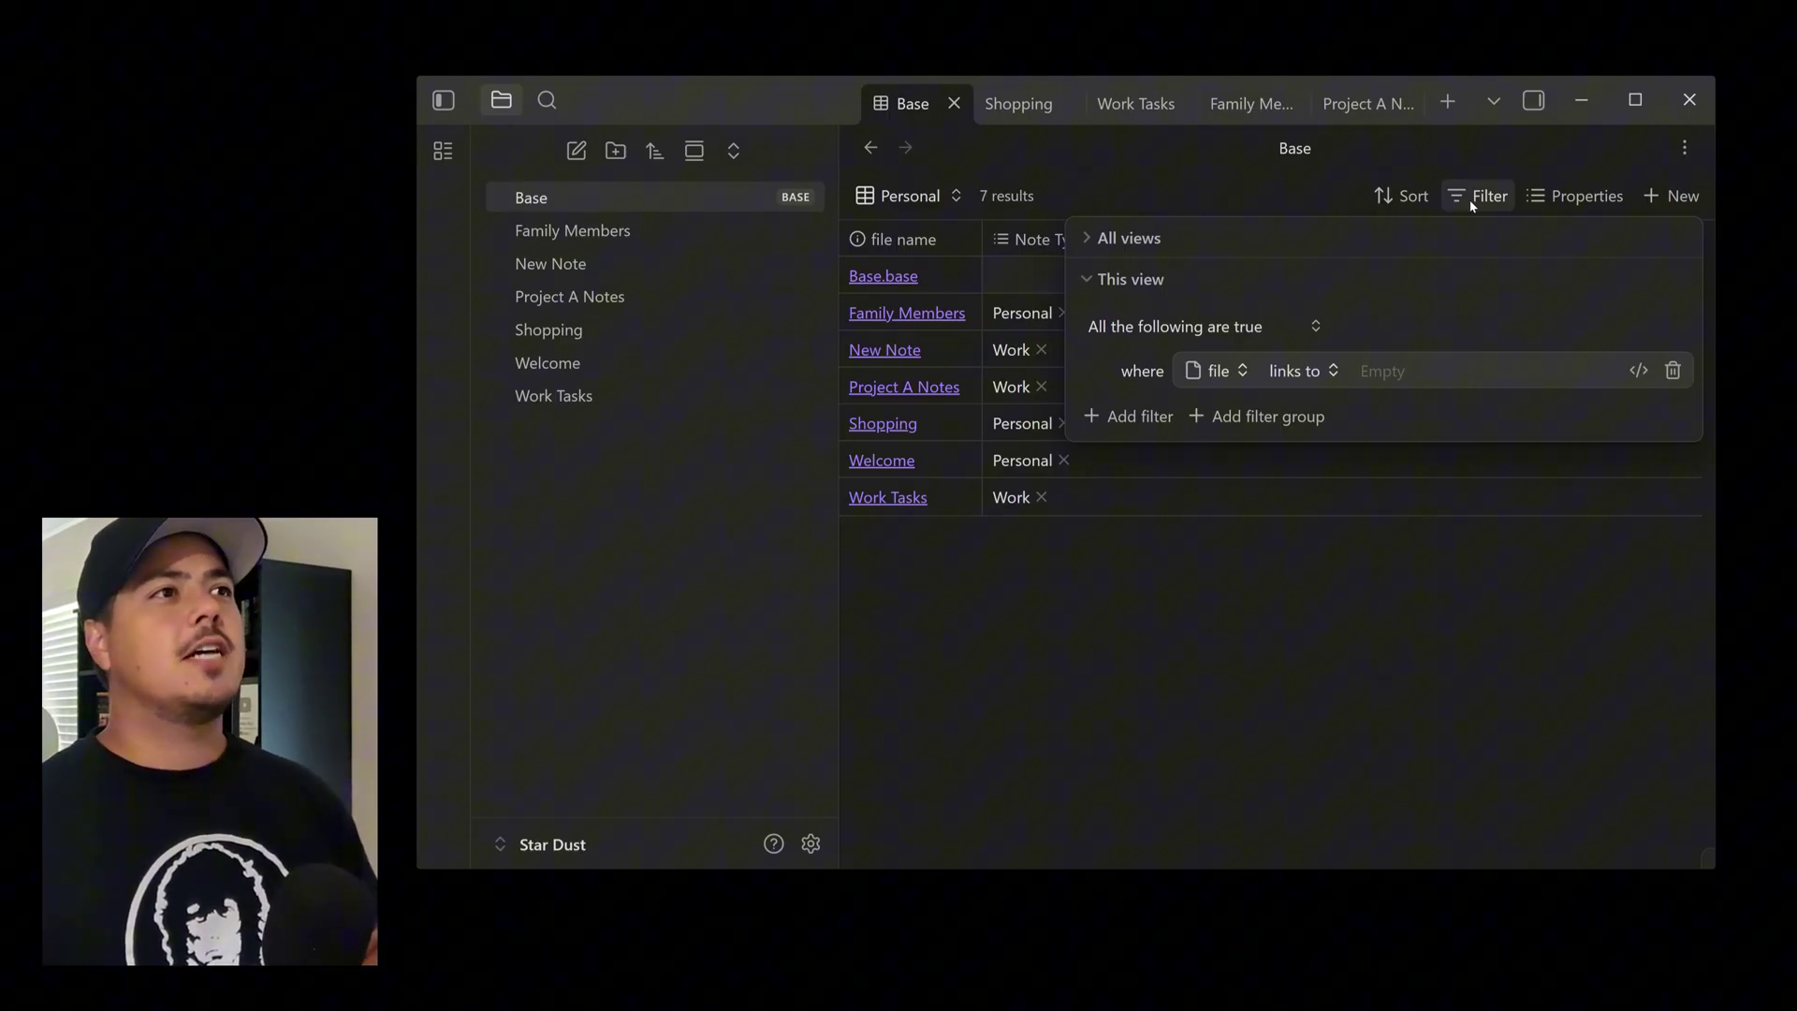
pyautogui.click(1088, 277)
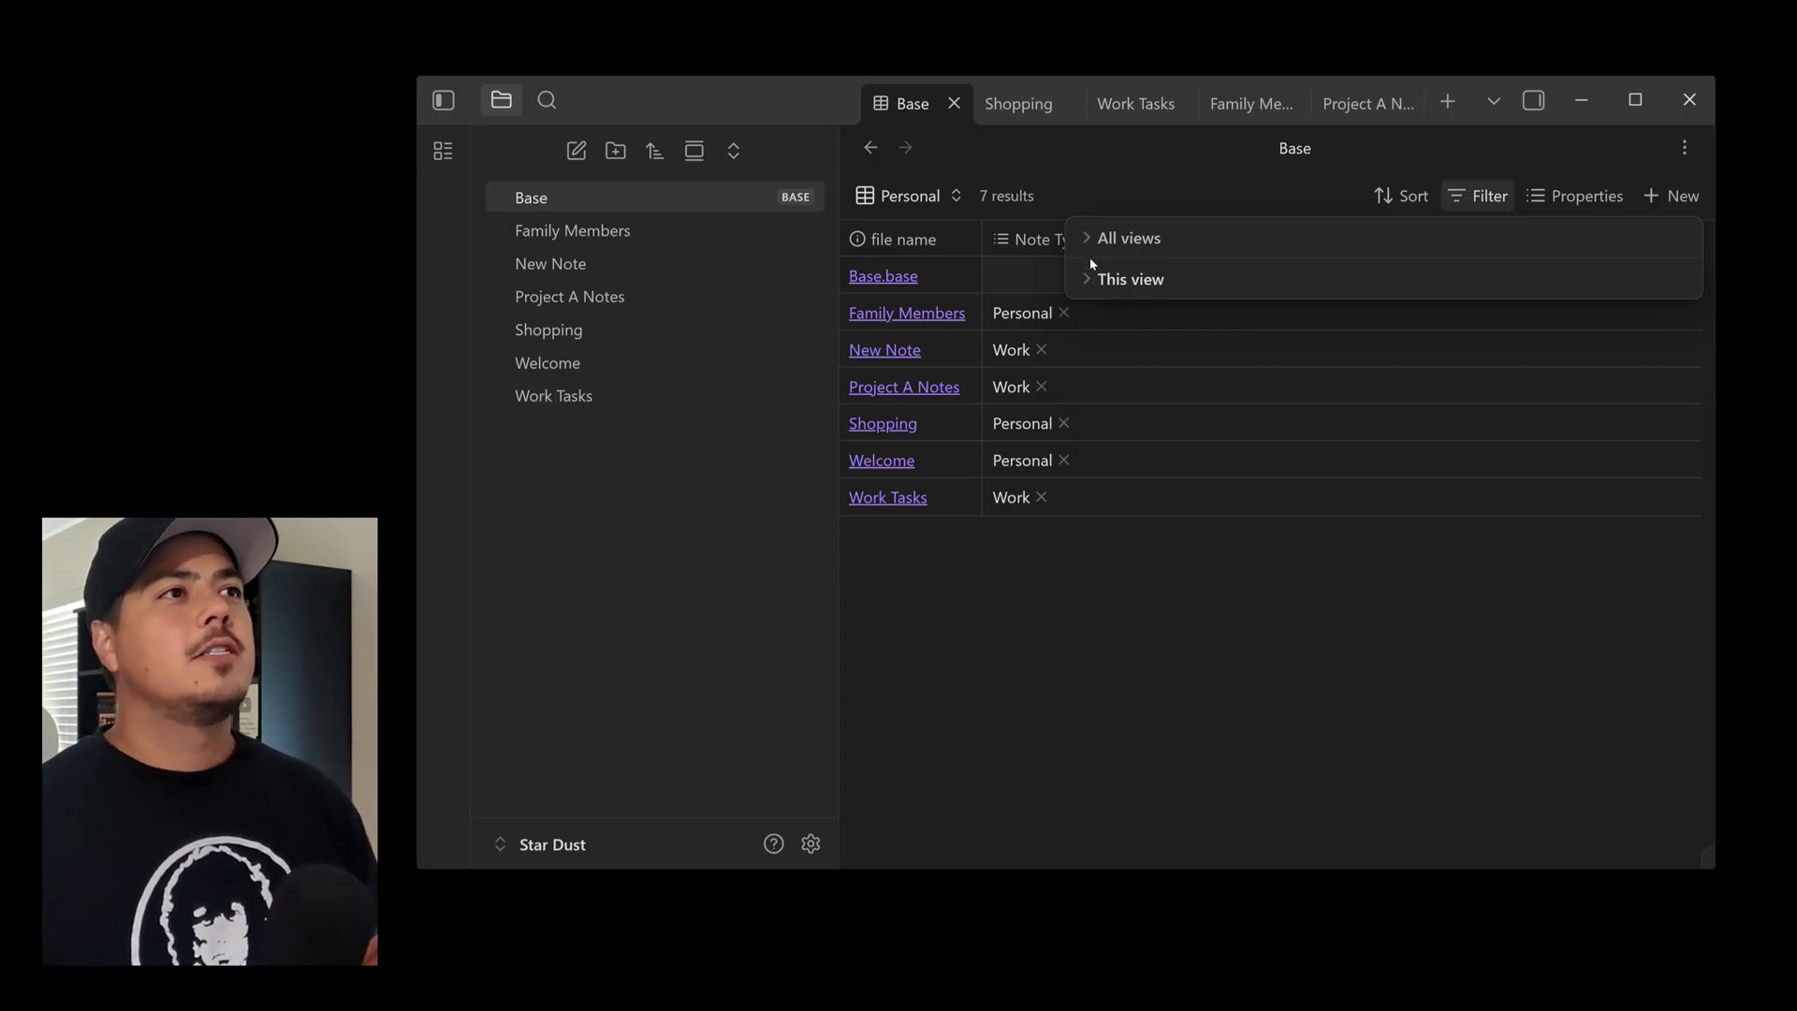
pyautogui.click(1088, 239)
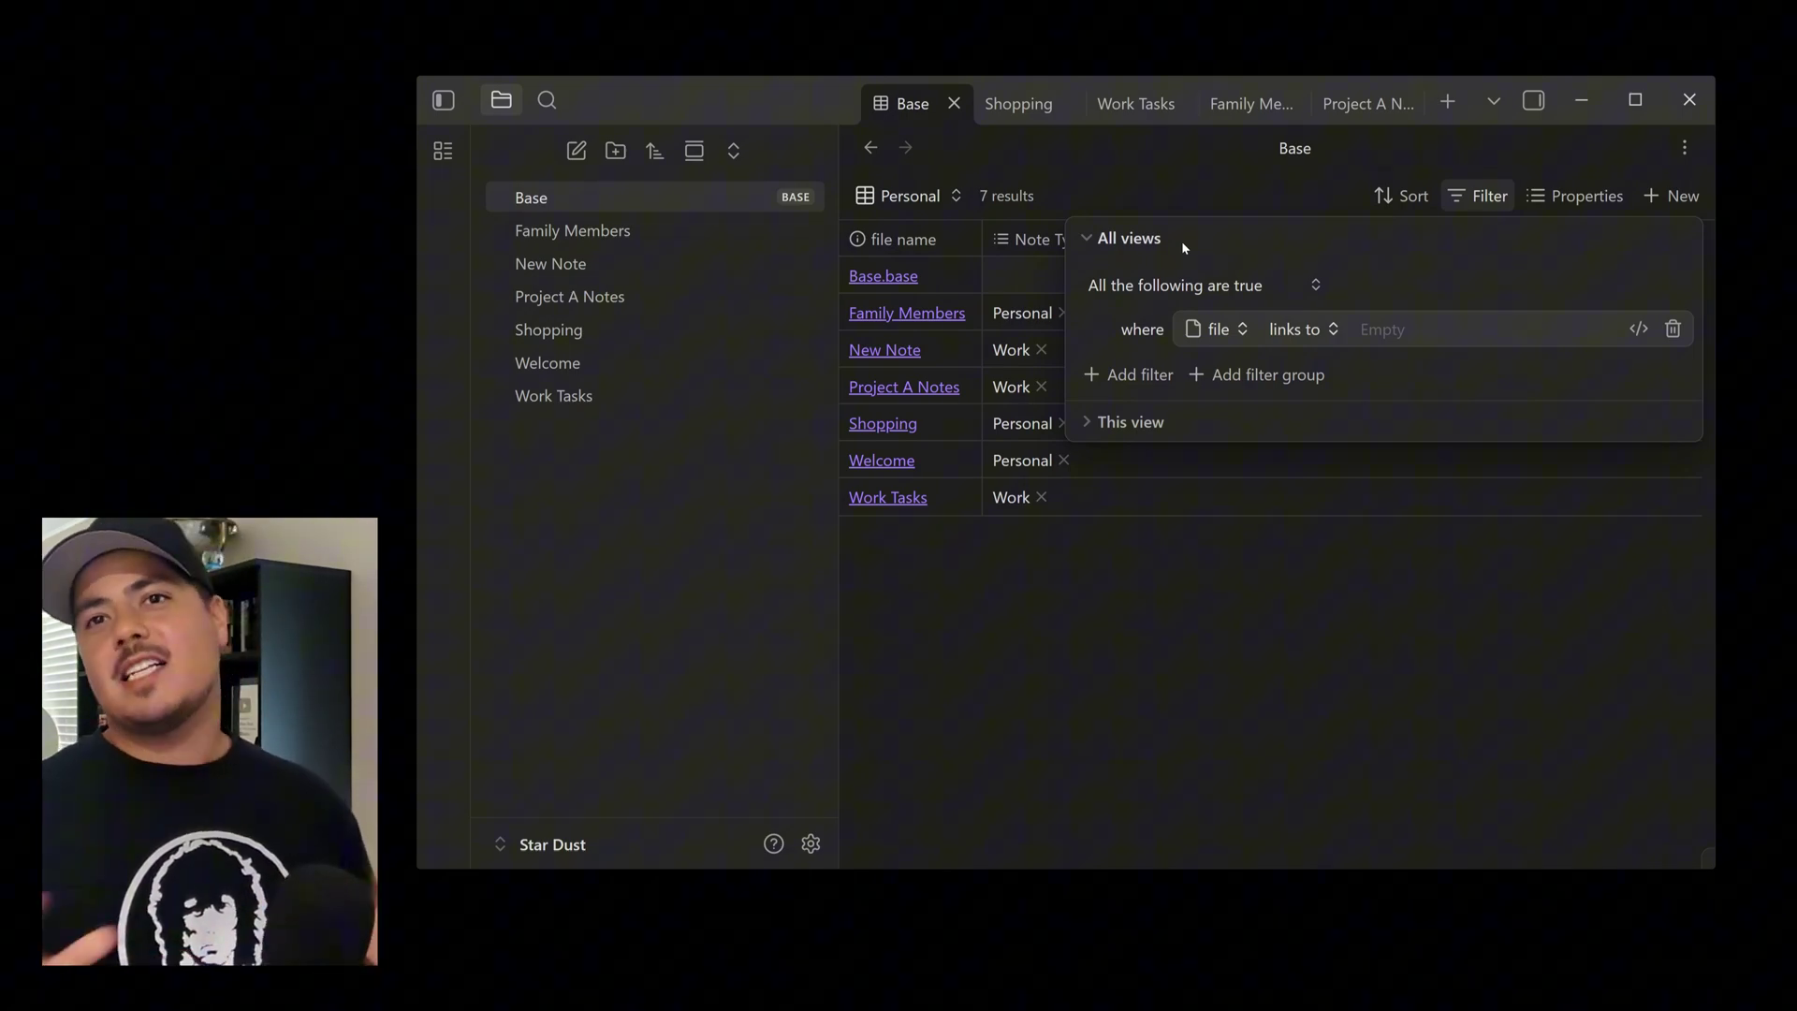
pyautogui.click(1086, 241)
pyautogui.click(1086, 280)
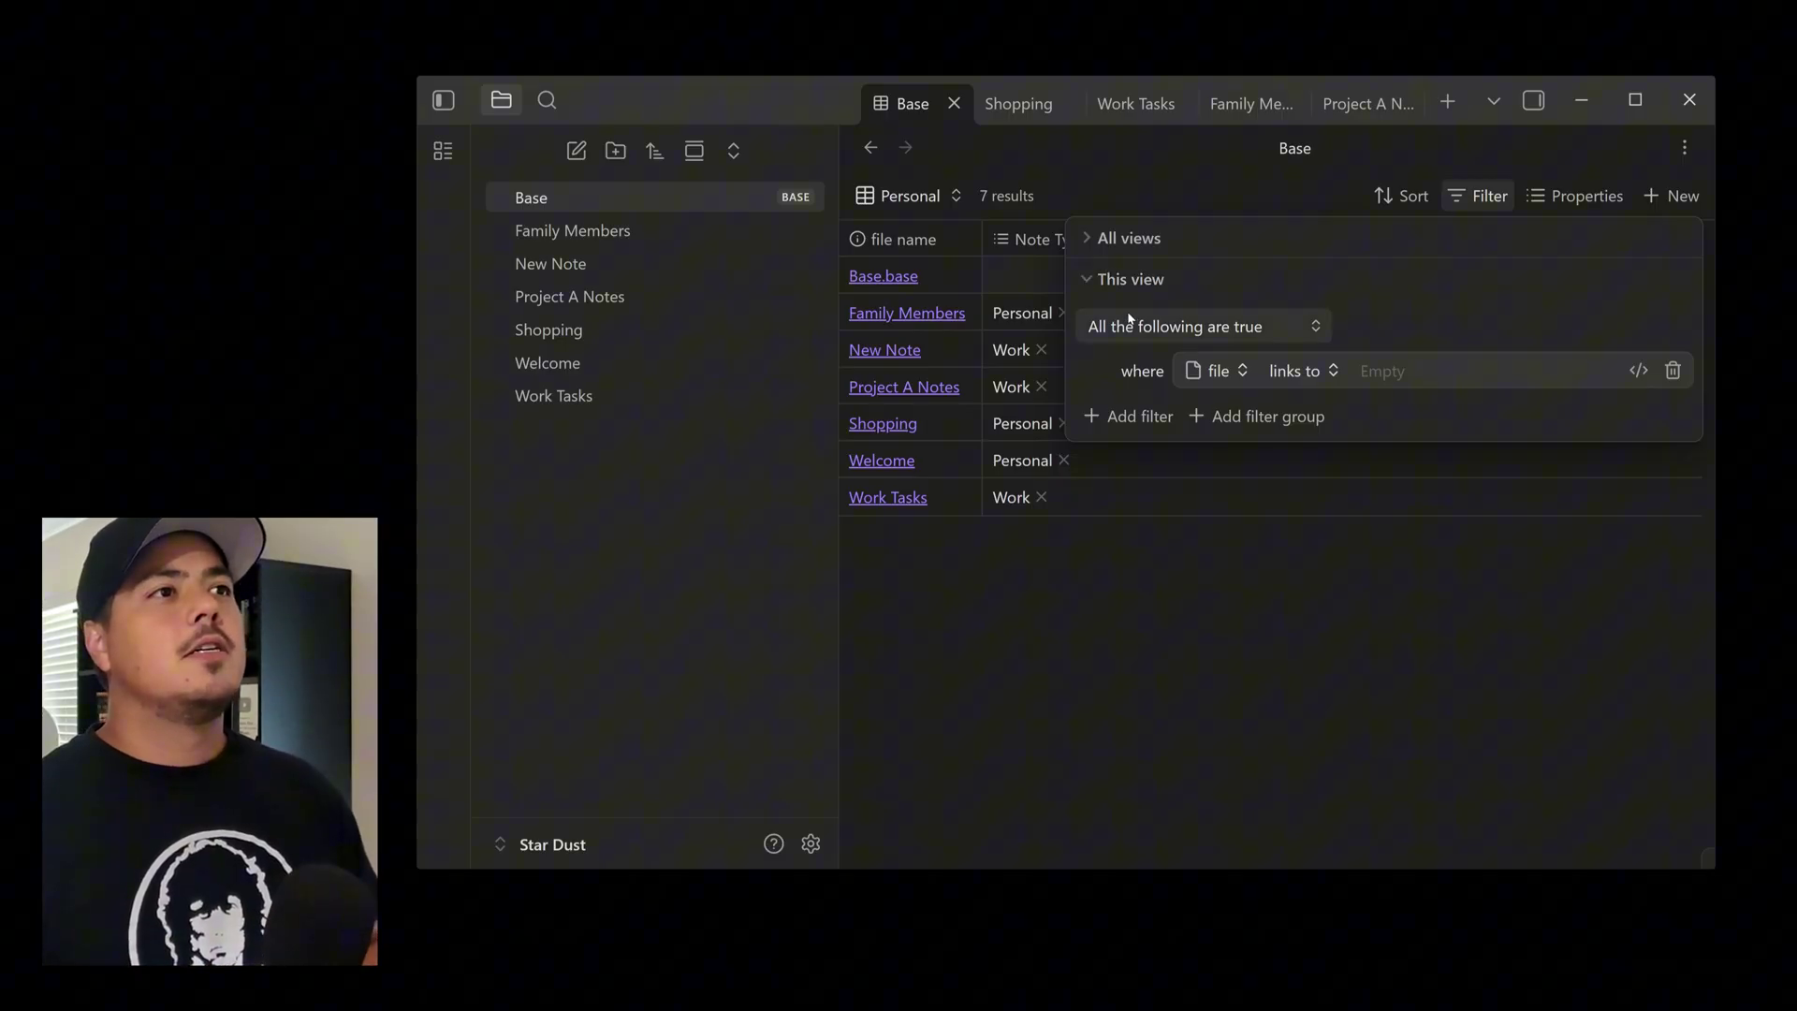
pyautogui.click(1311, 326)
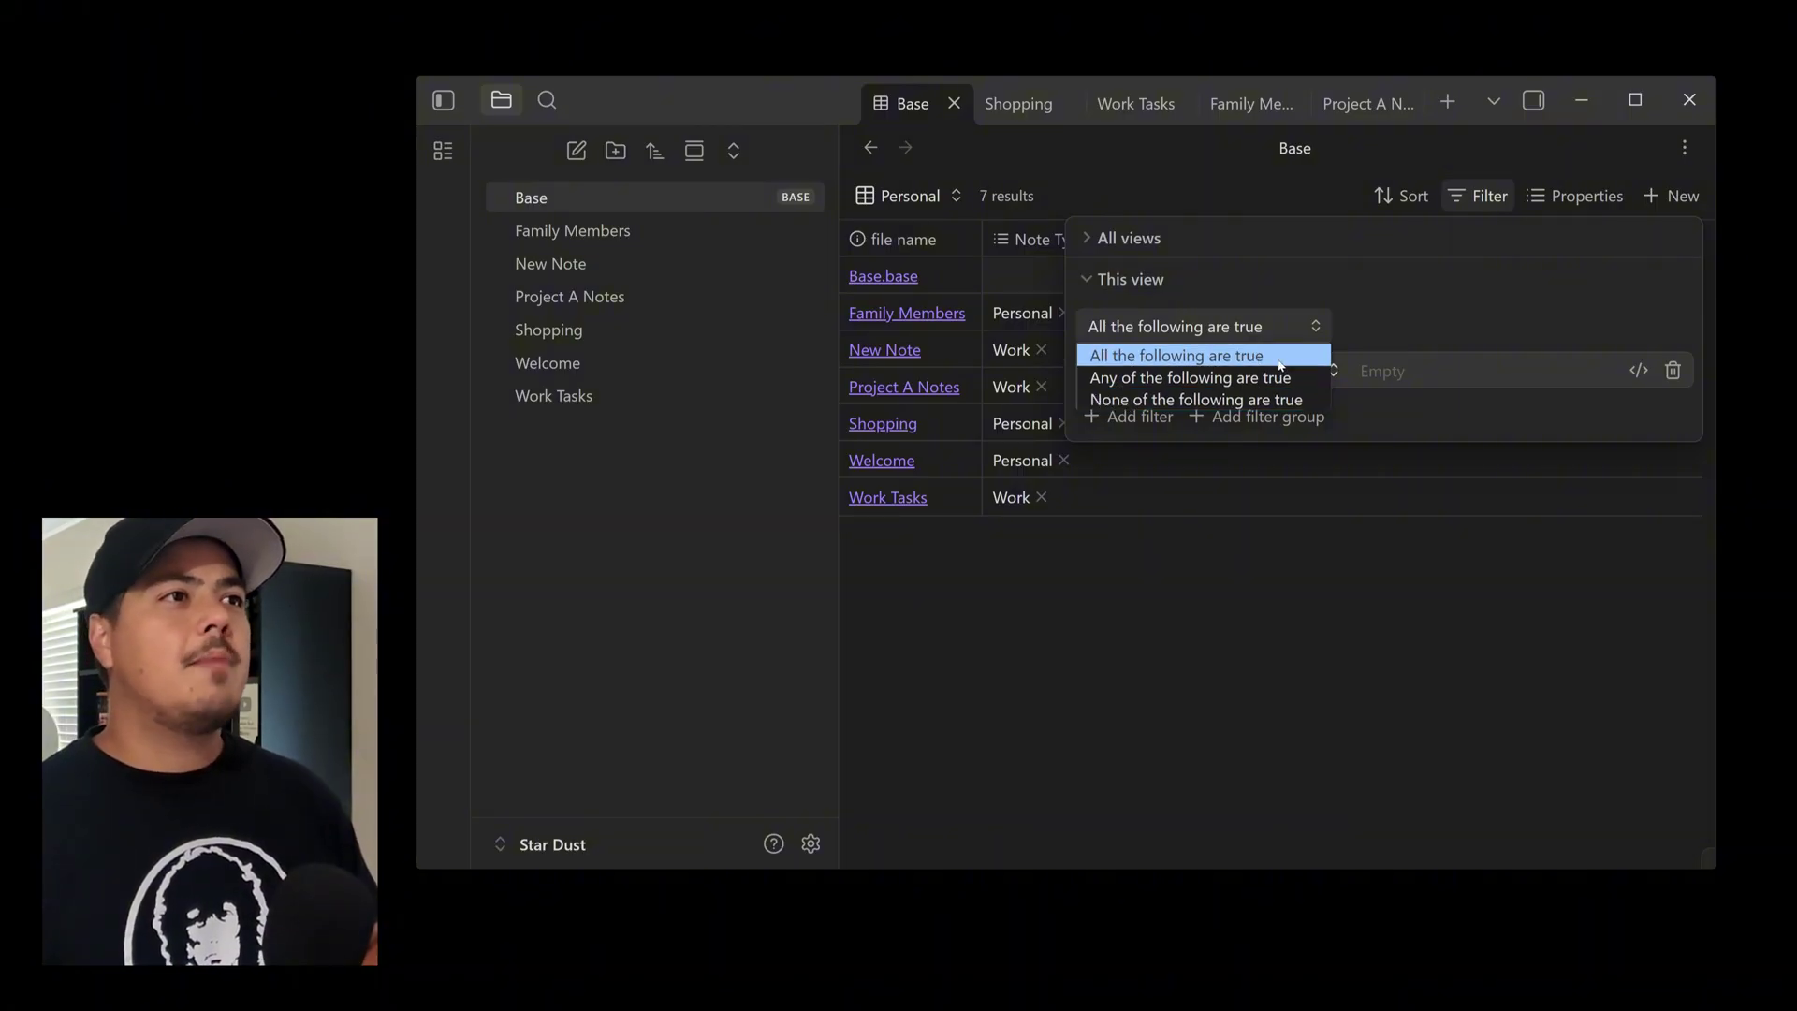
pyautogui.click(1280, 359)
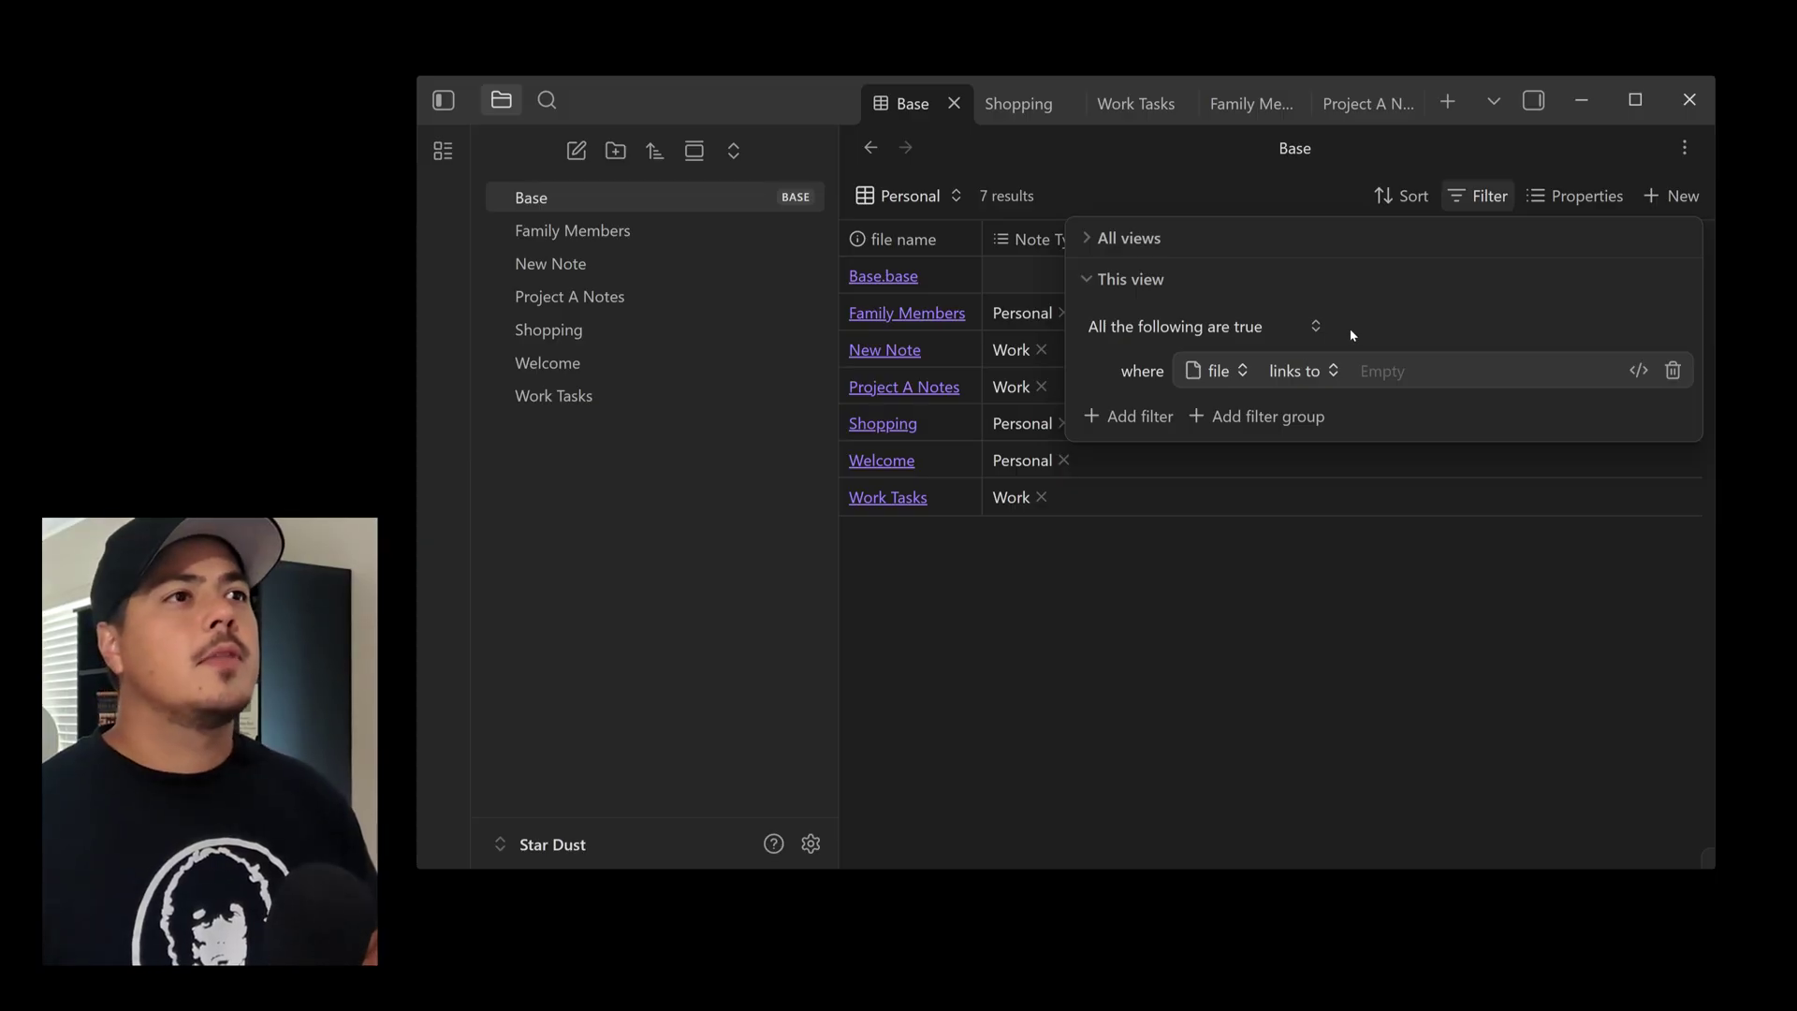
# Filter the Personal view to Note Type is exactly Personal, leaving Family Members, Shopping and Welcome
pyautogui.click(1241, 372)
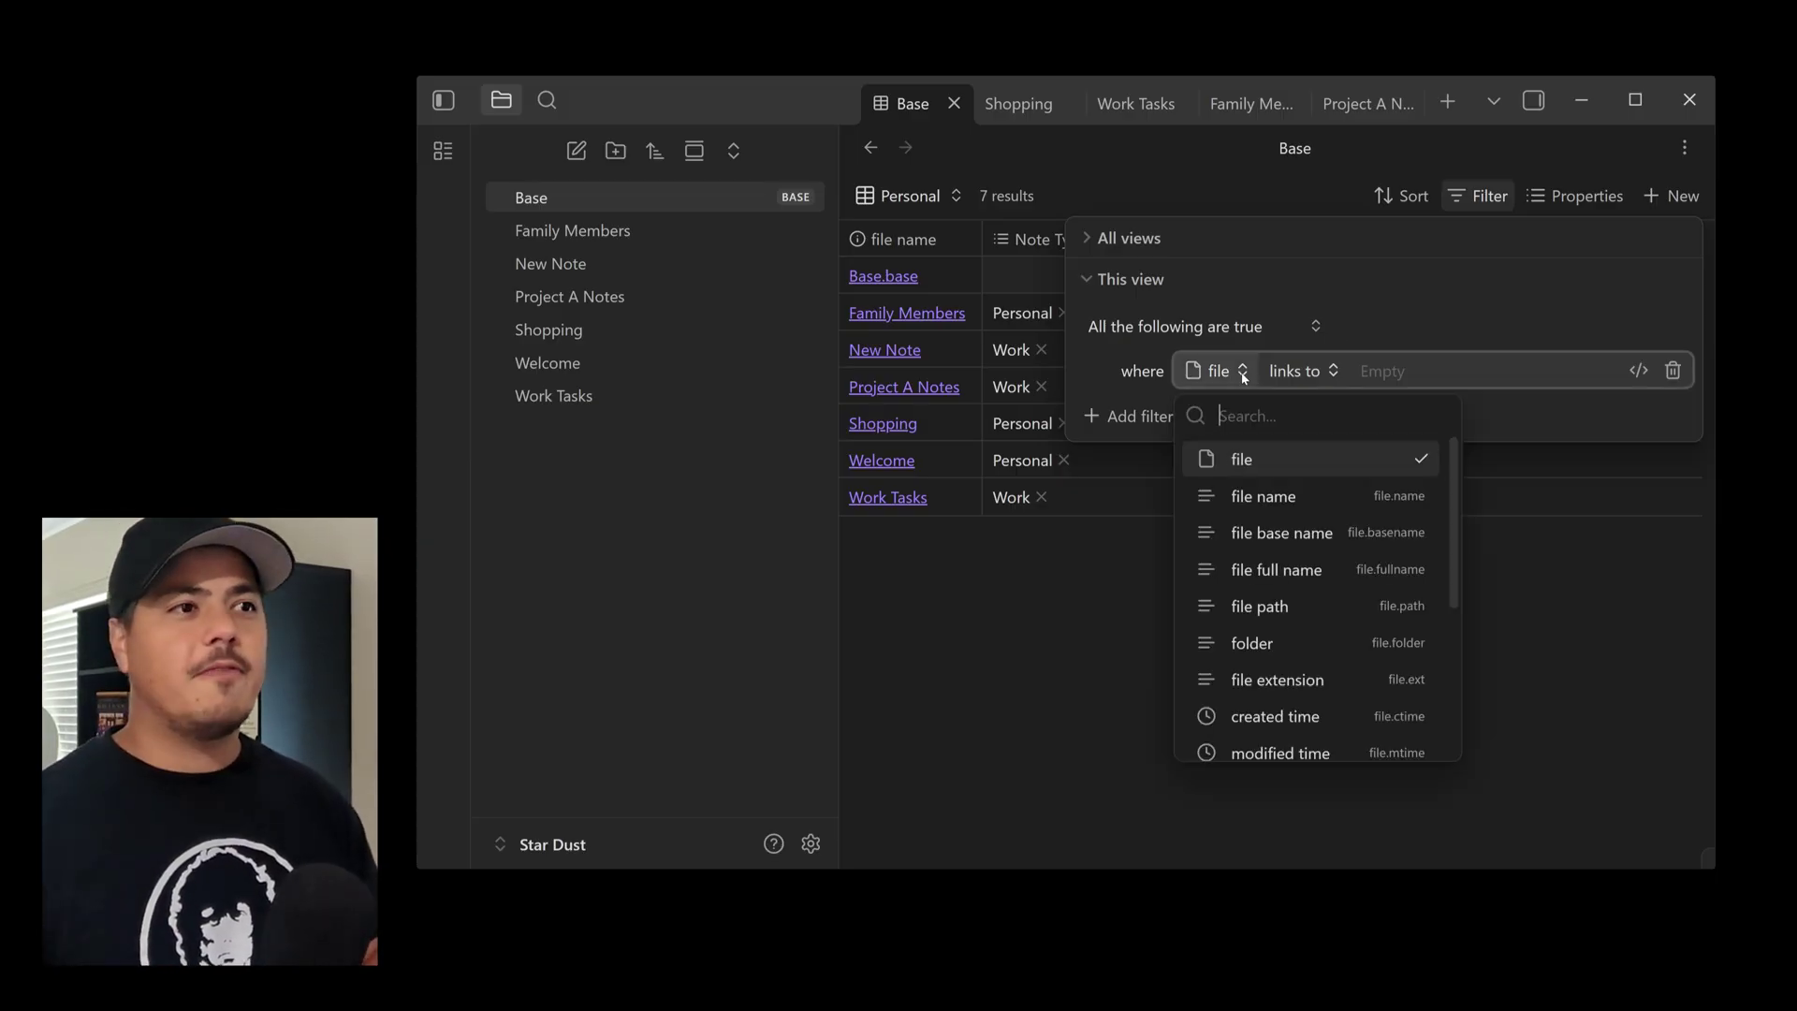
pyautogui.scroll(-5, 1304, 587)
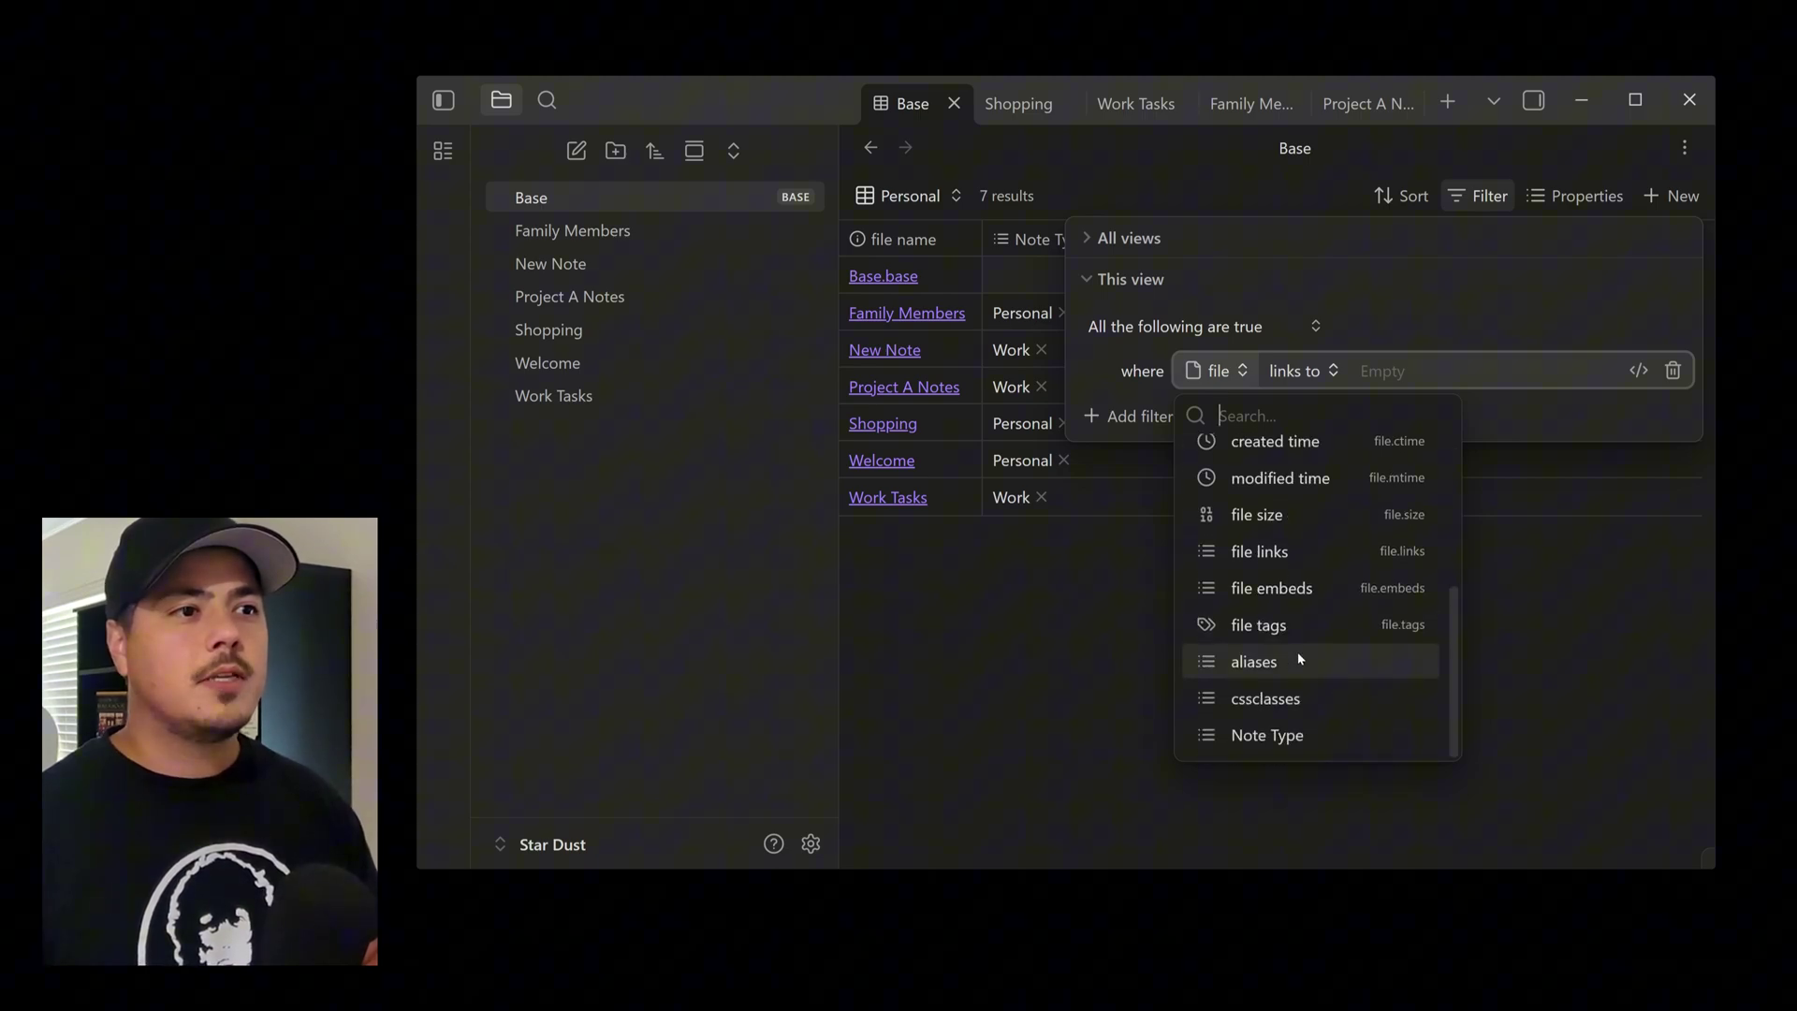
pyautogui.click(1268, 736)
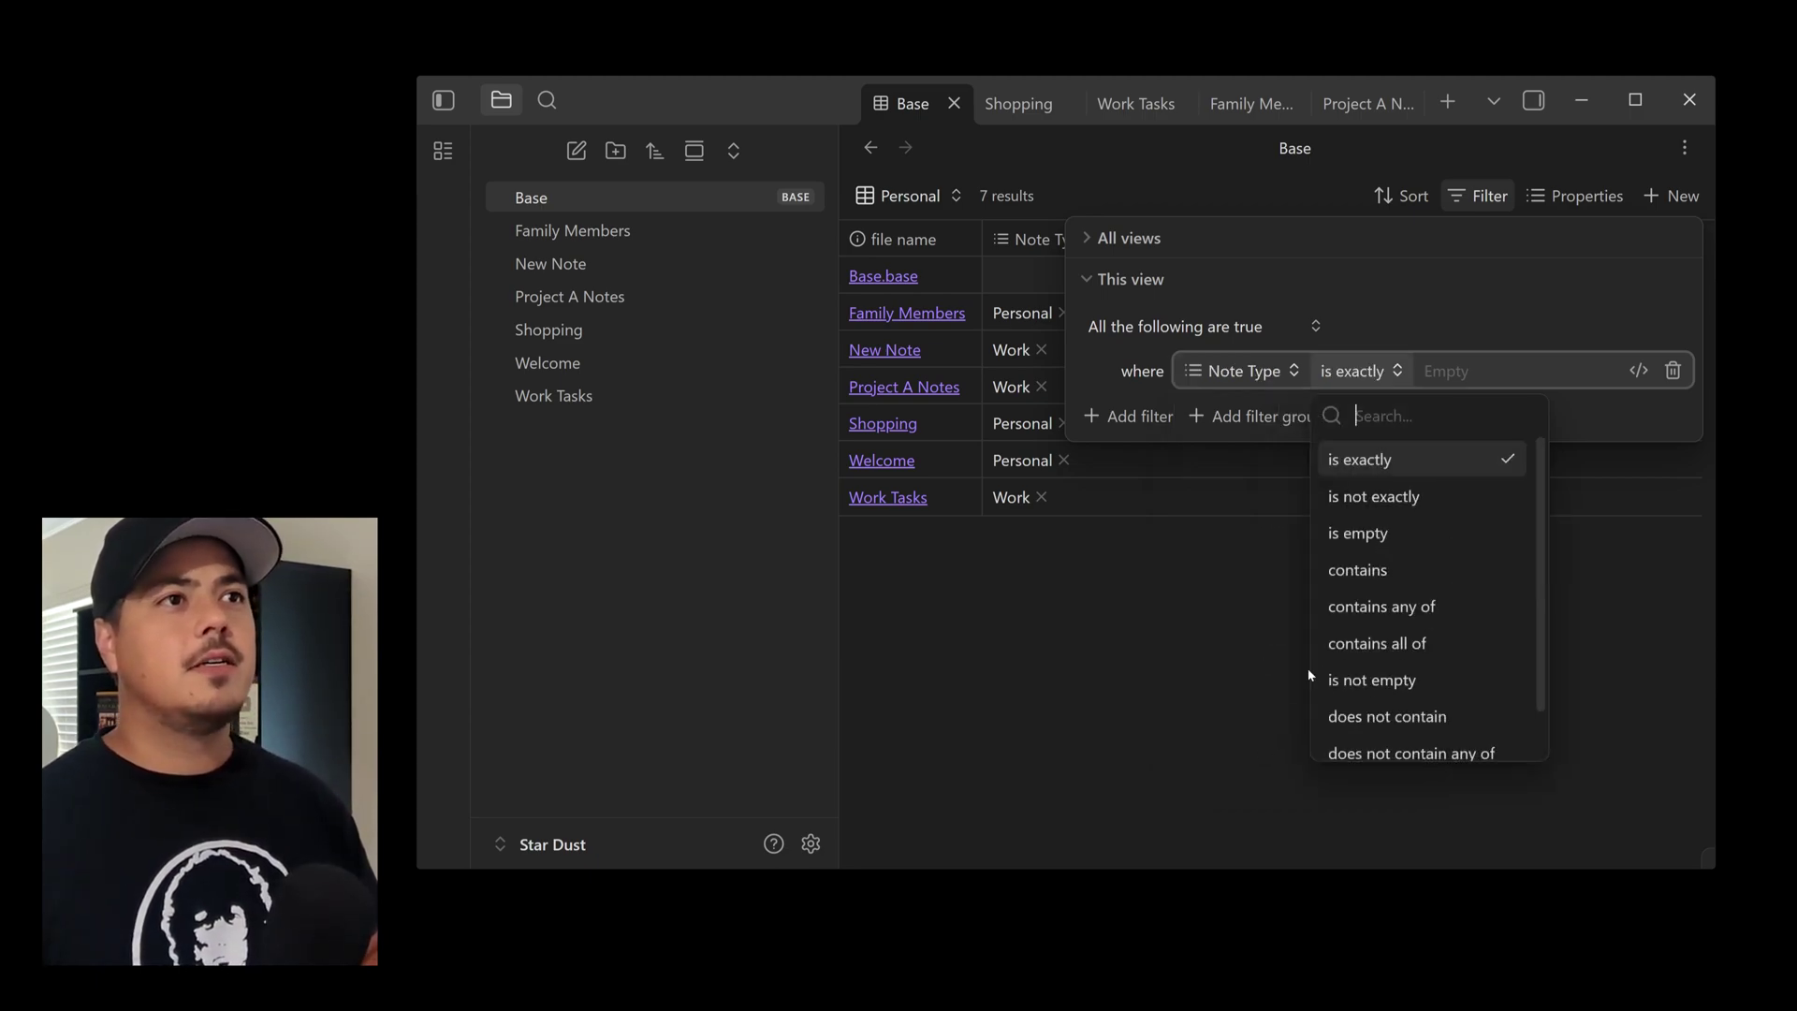
pyautogui.click(1446, 371)
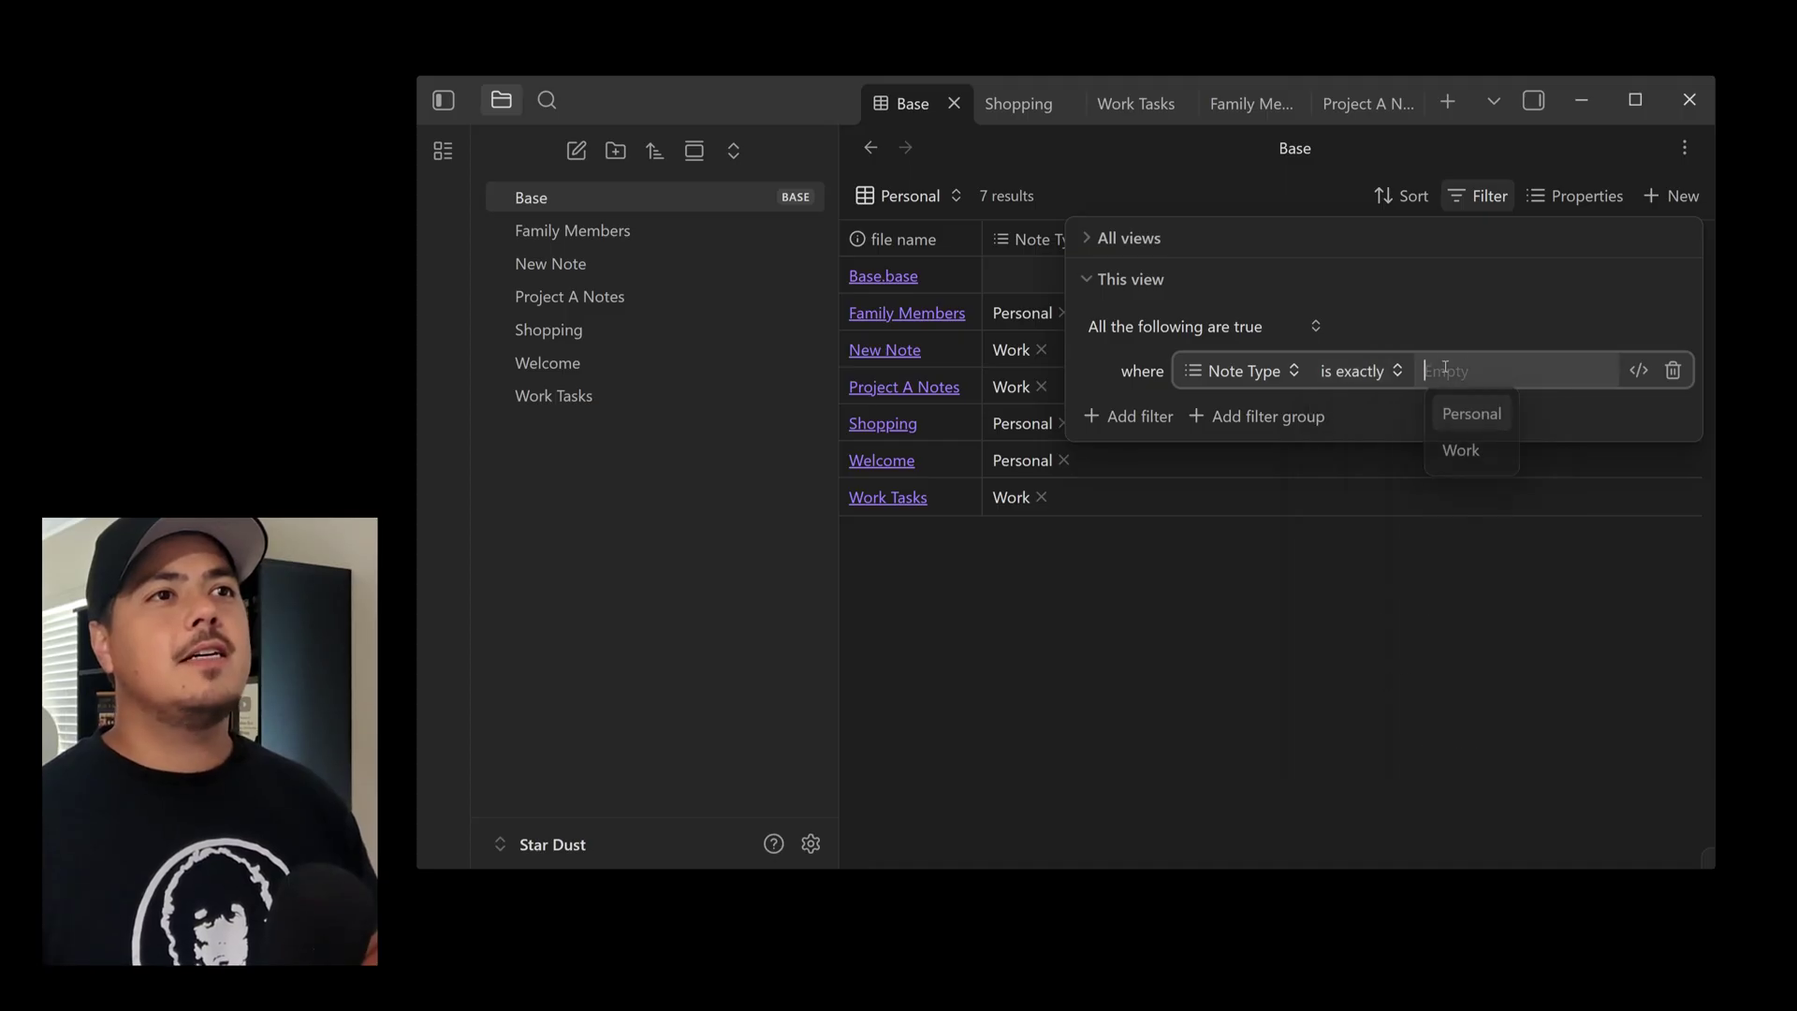
pyautogui.click(1470, 414)
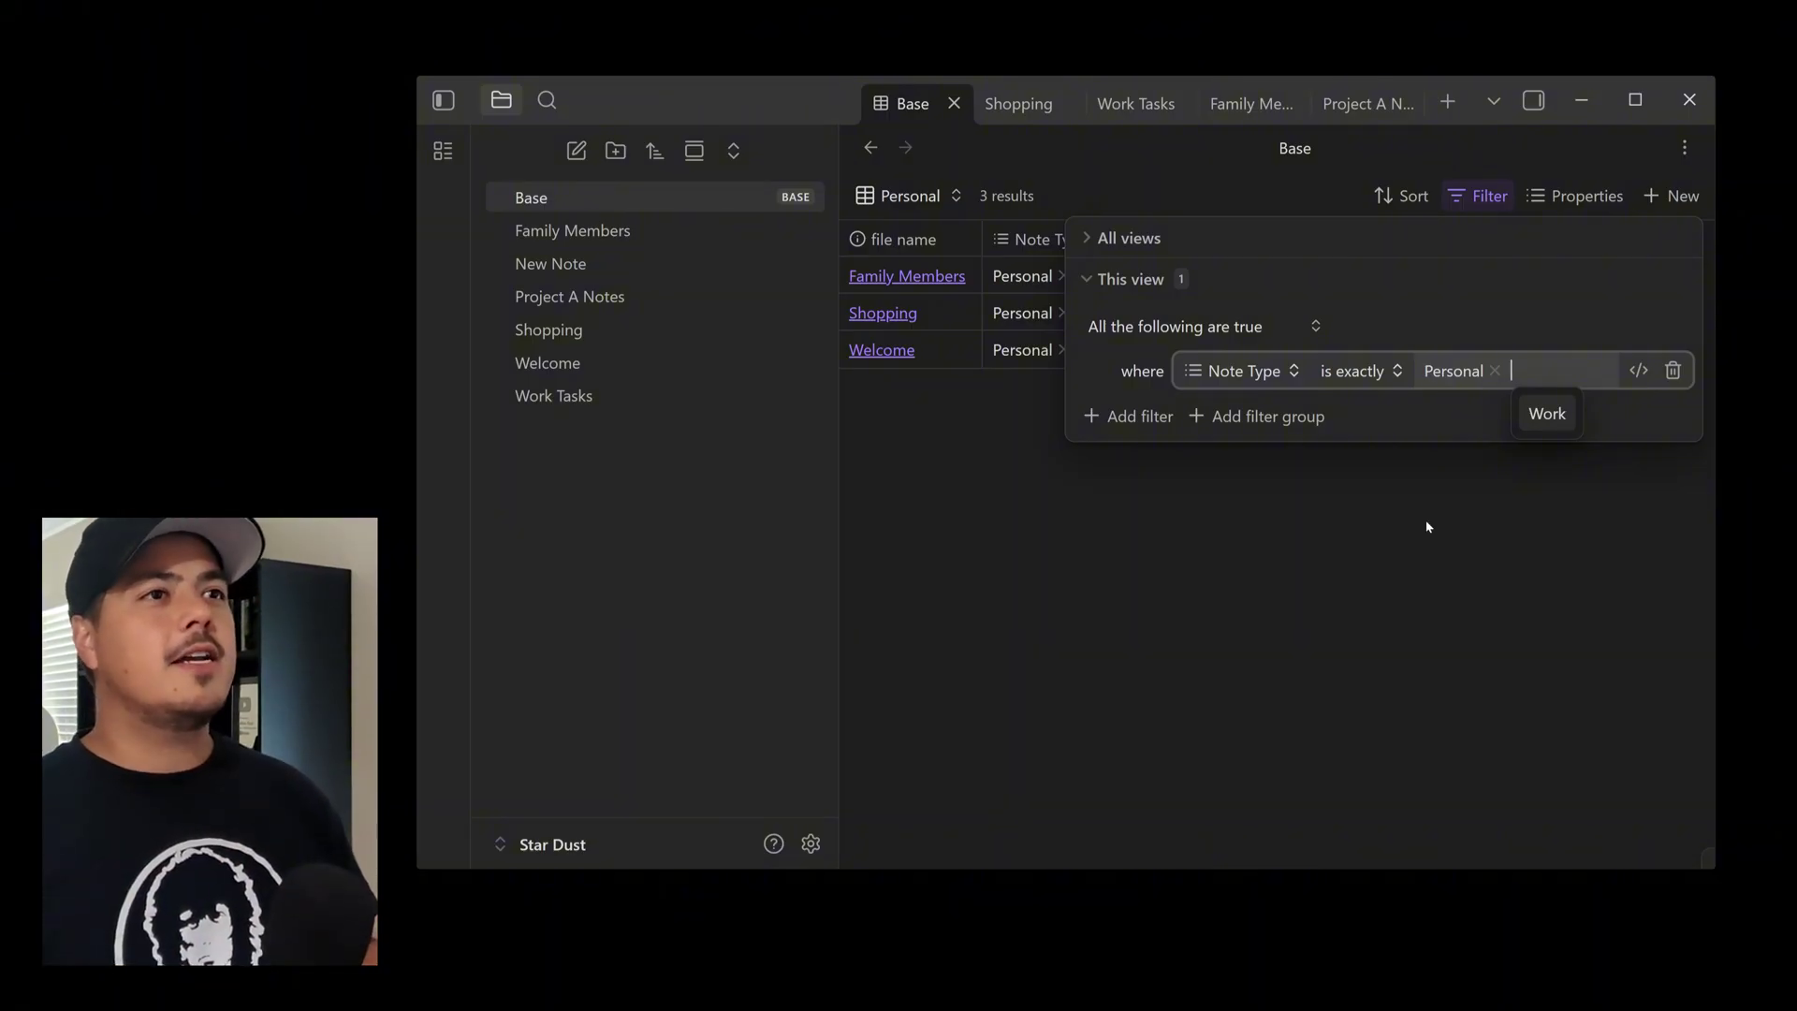
pyautogui.press('Escape')
pyautogui.press('Escape')
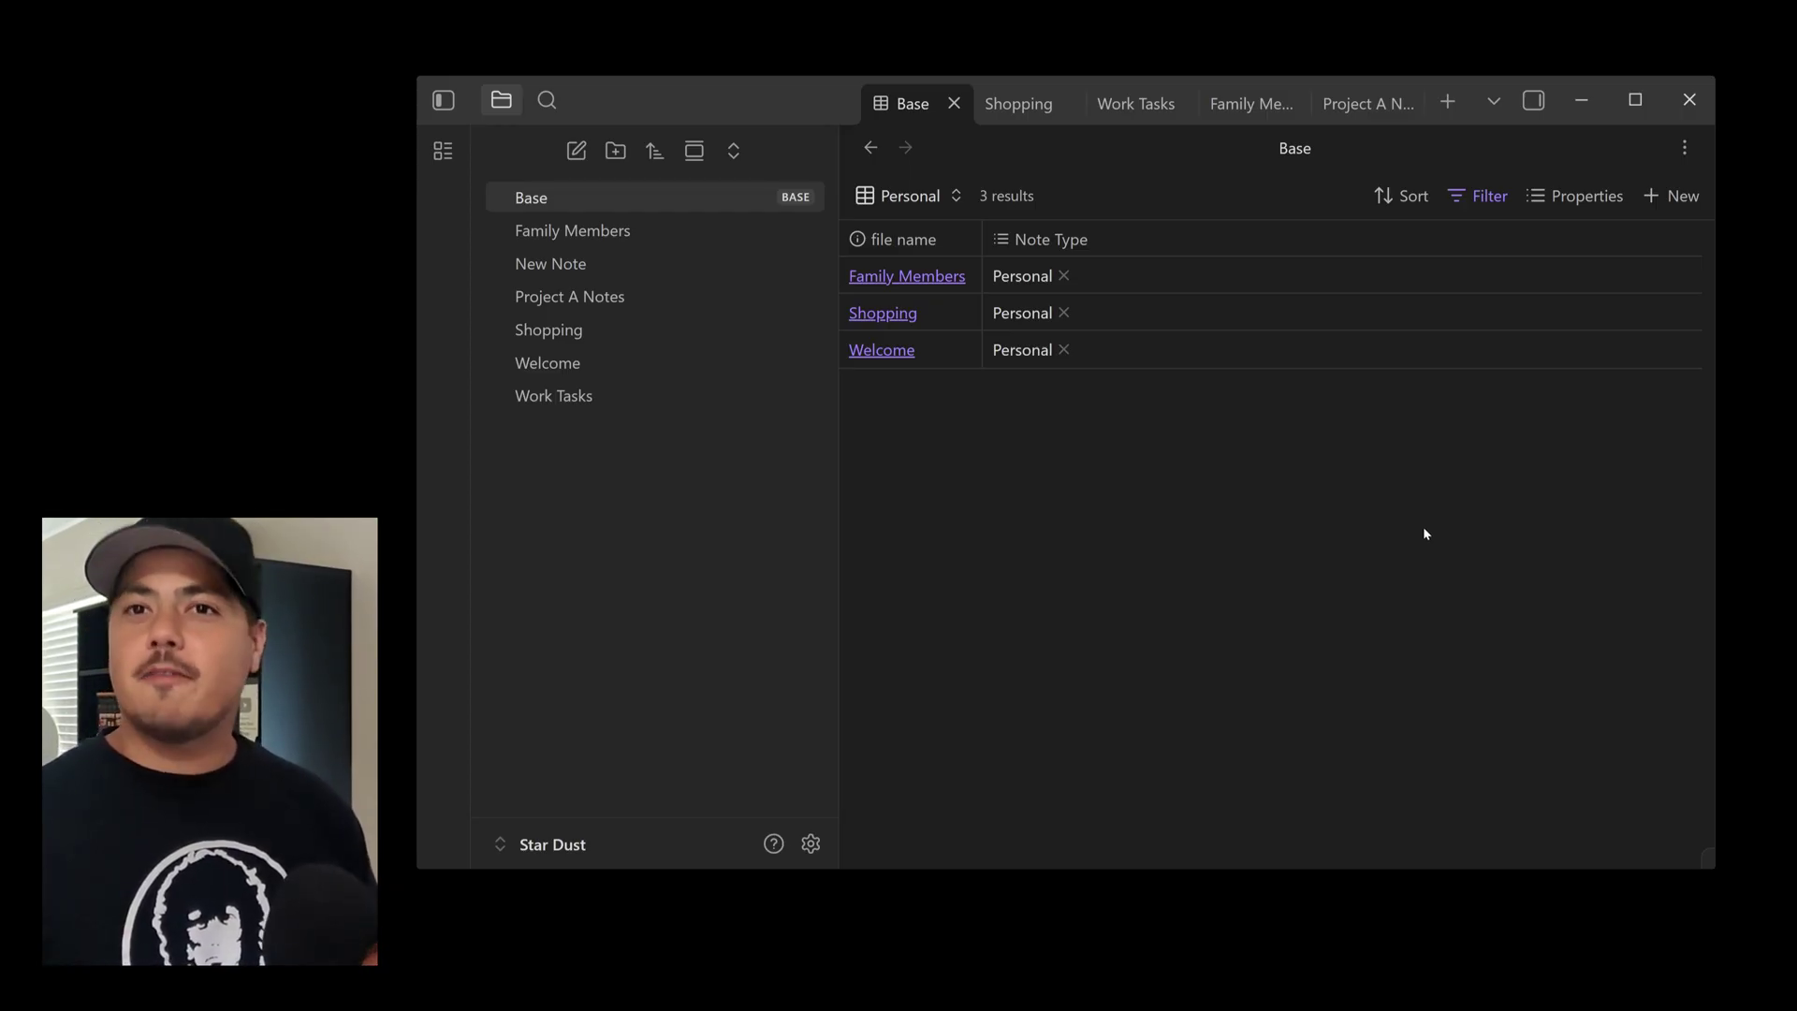
# Add a new Base view named 'Work' that shows the Note Type column
pyautogui.click(952, 196)
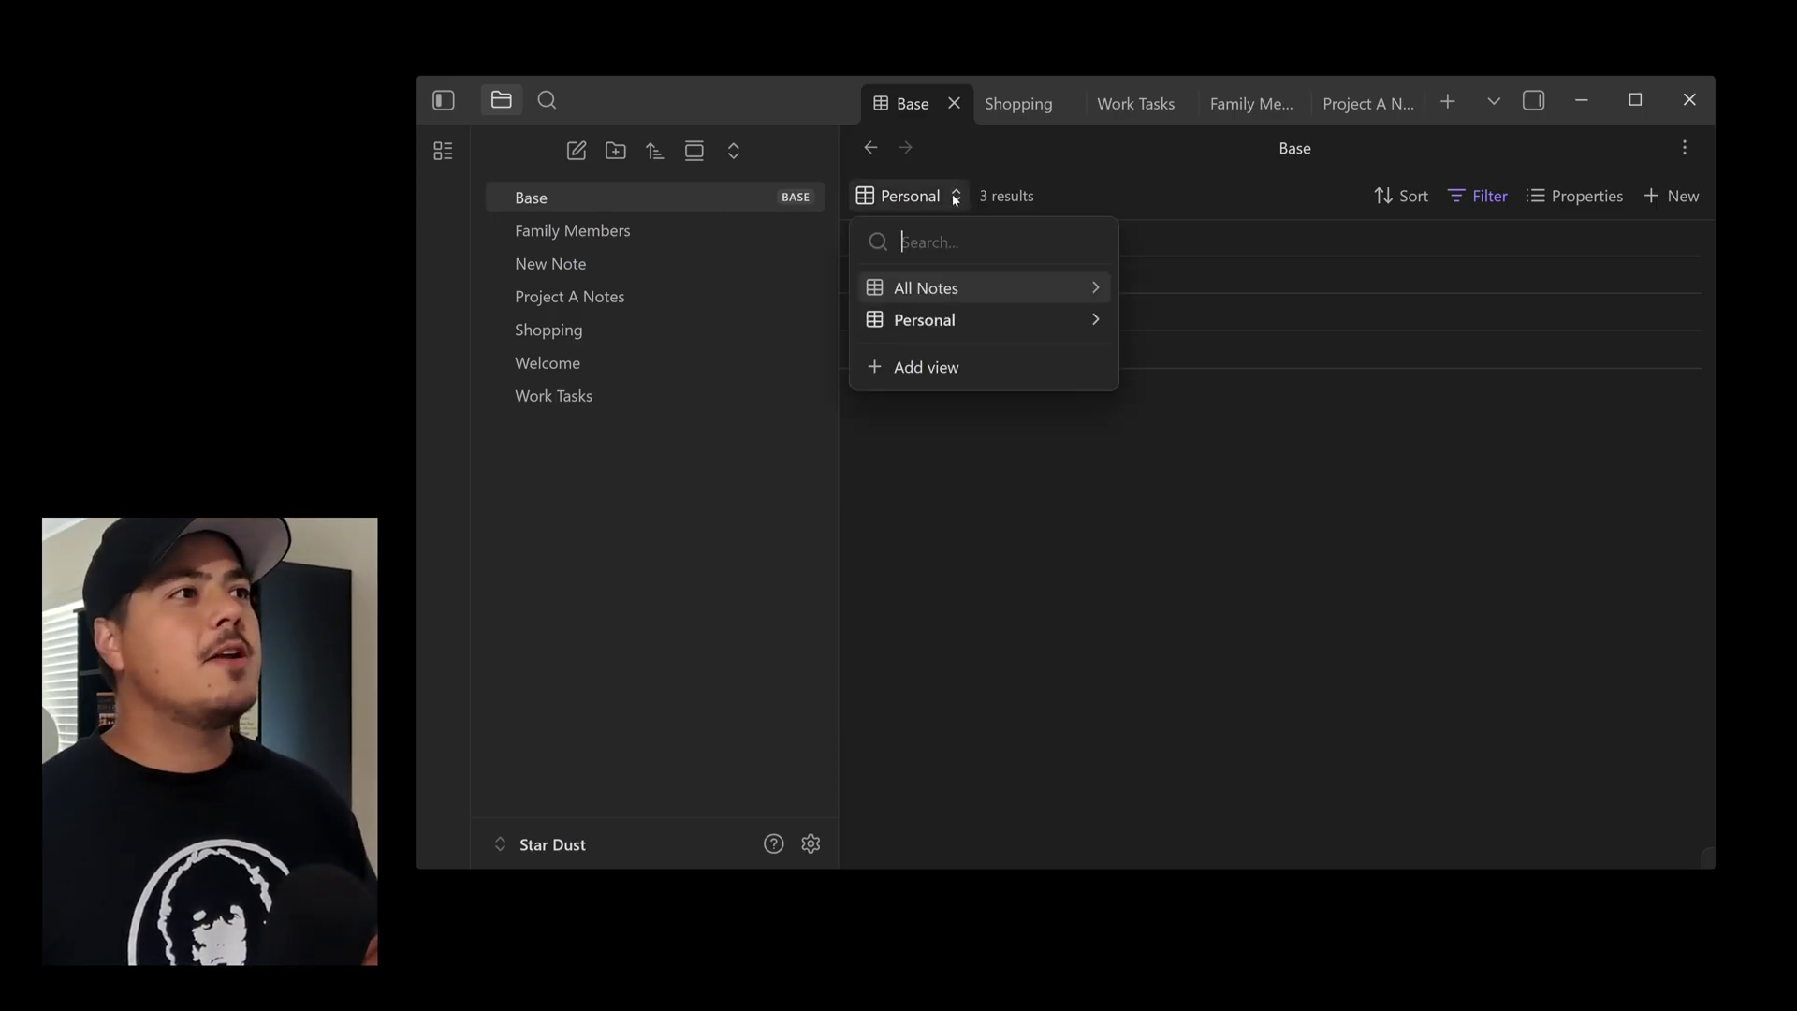
pyautogui.click(965, 372)
pyautogui.write('Work')
pyautogui.click(1311, 442)
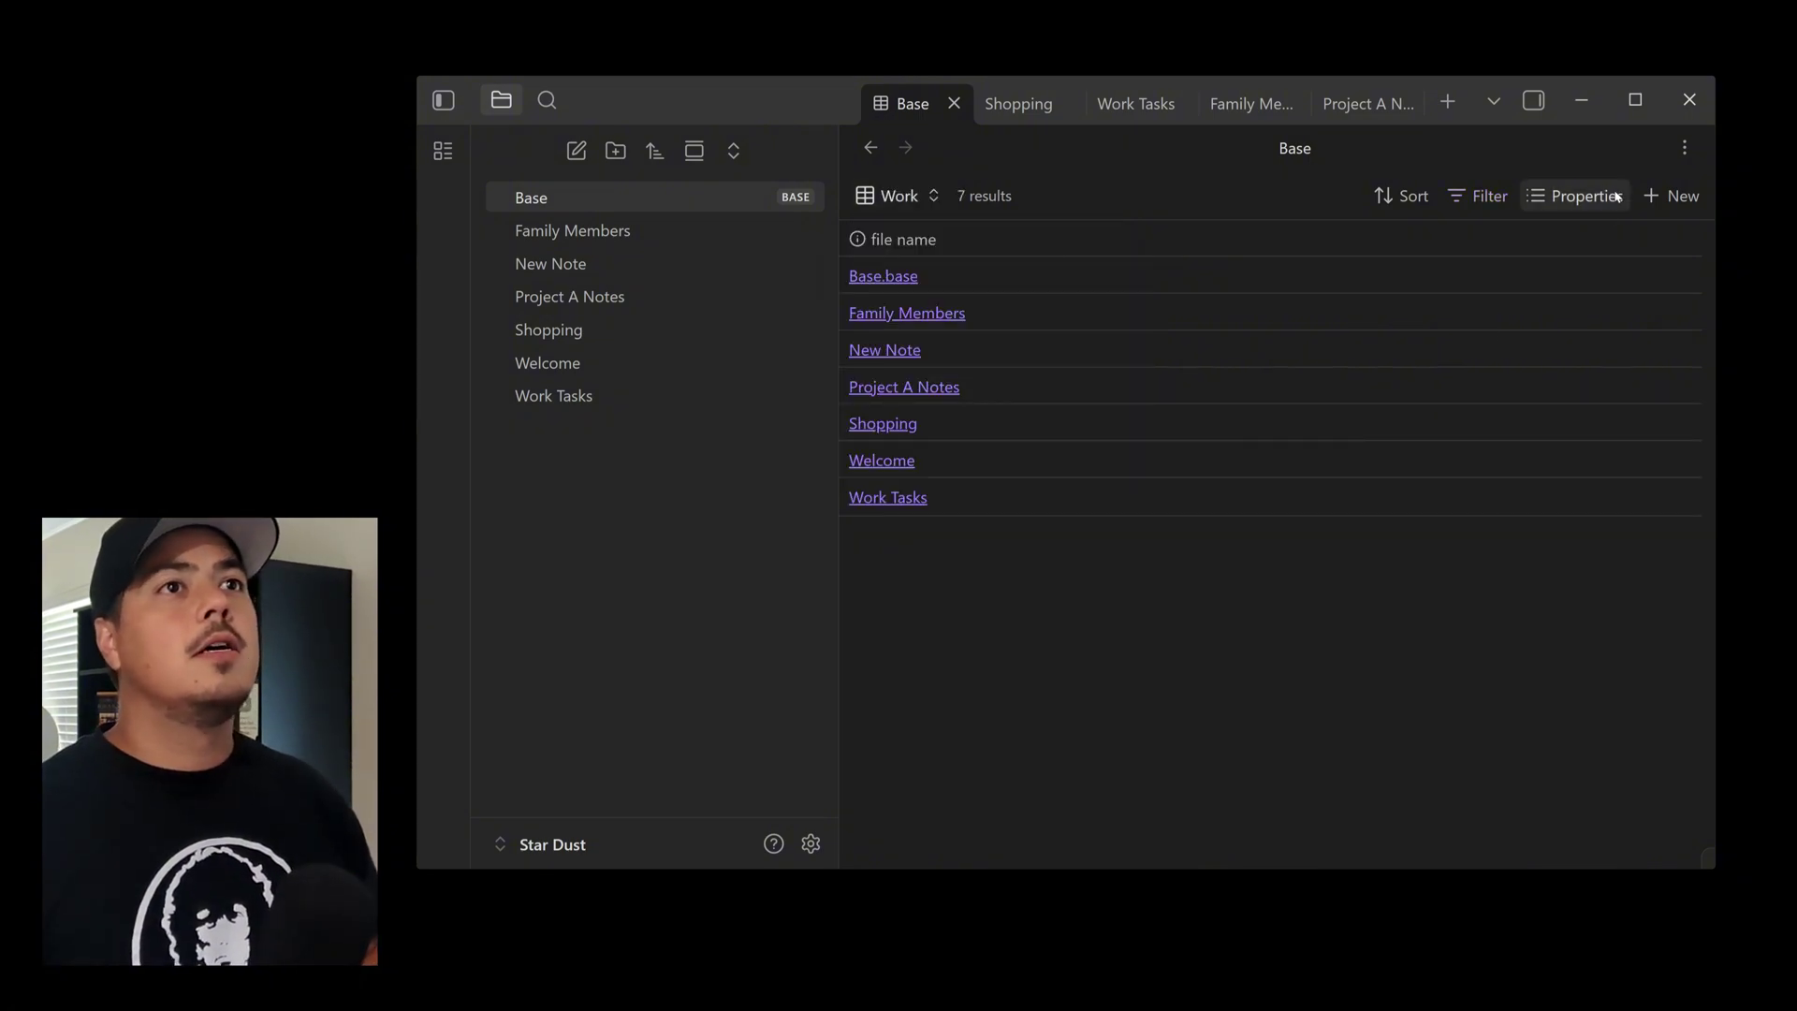
pyautogui.click(1600, 196)
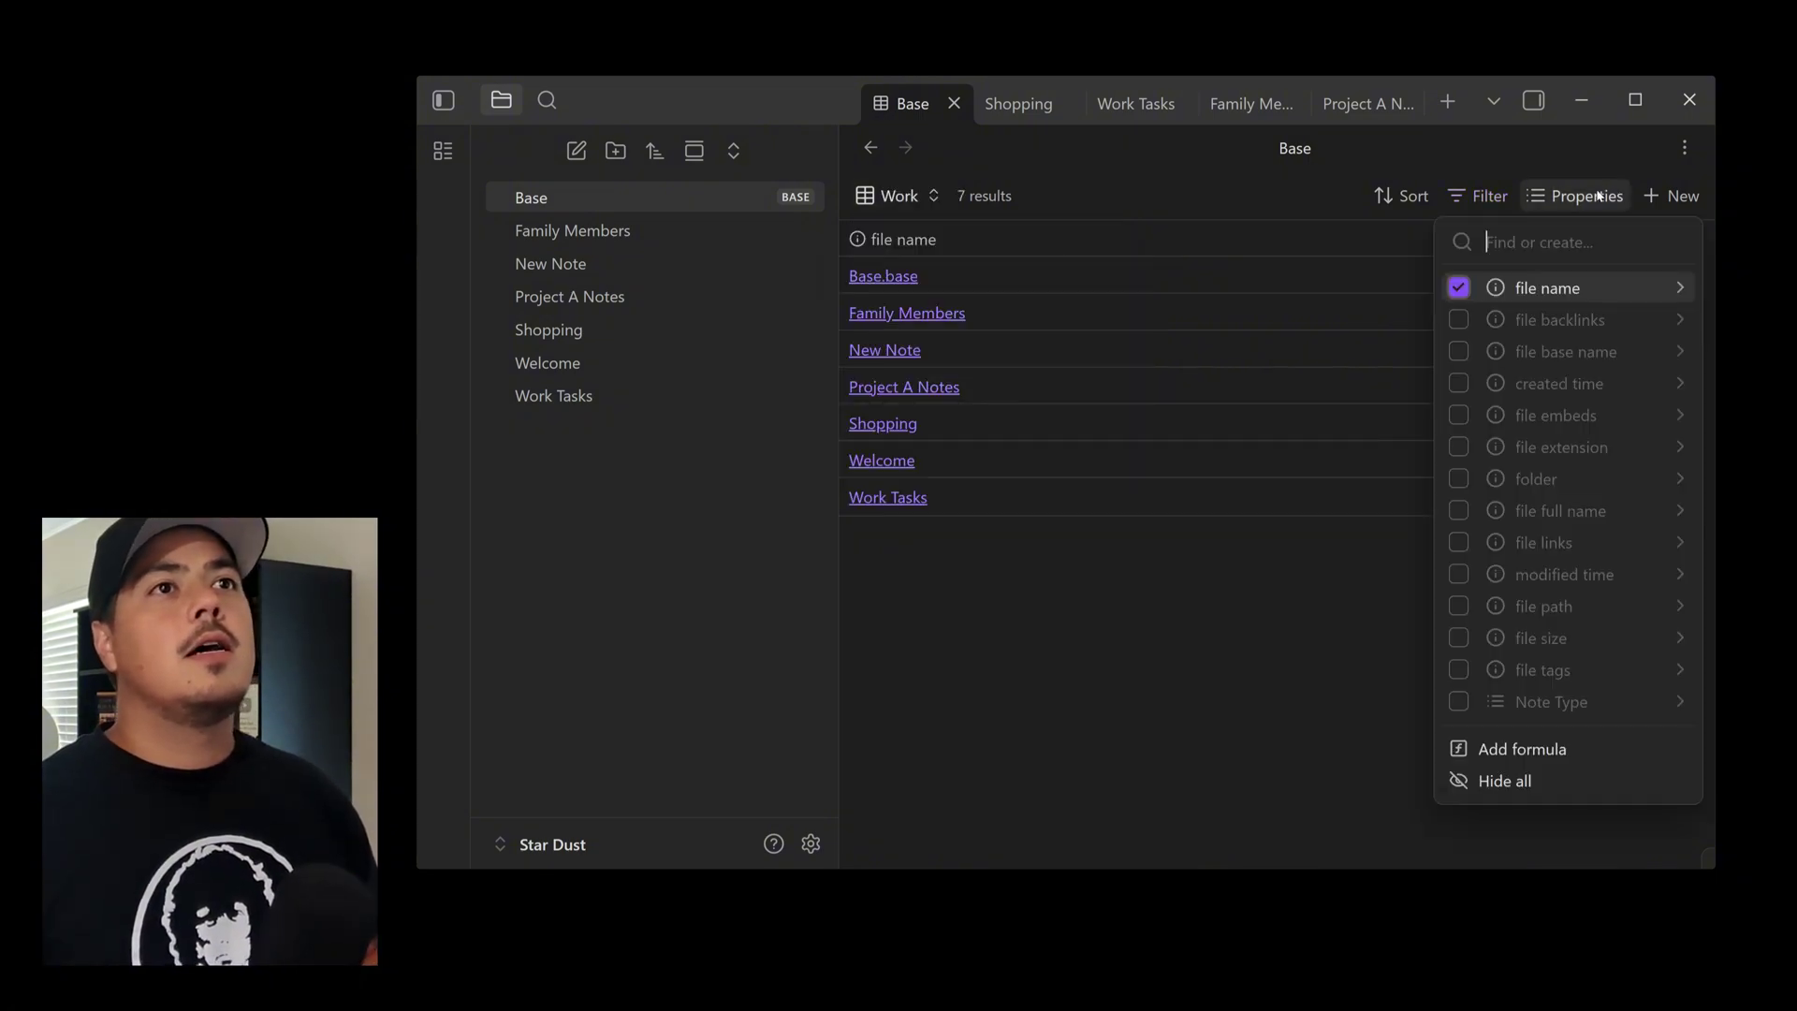
pyautogui.click(1458, 706)
pyautogui.click(1406, 610)
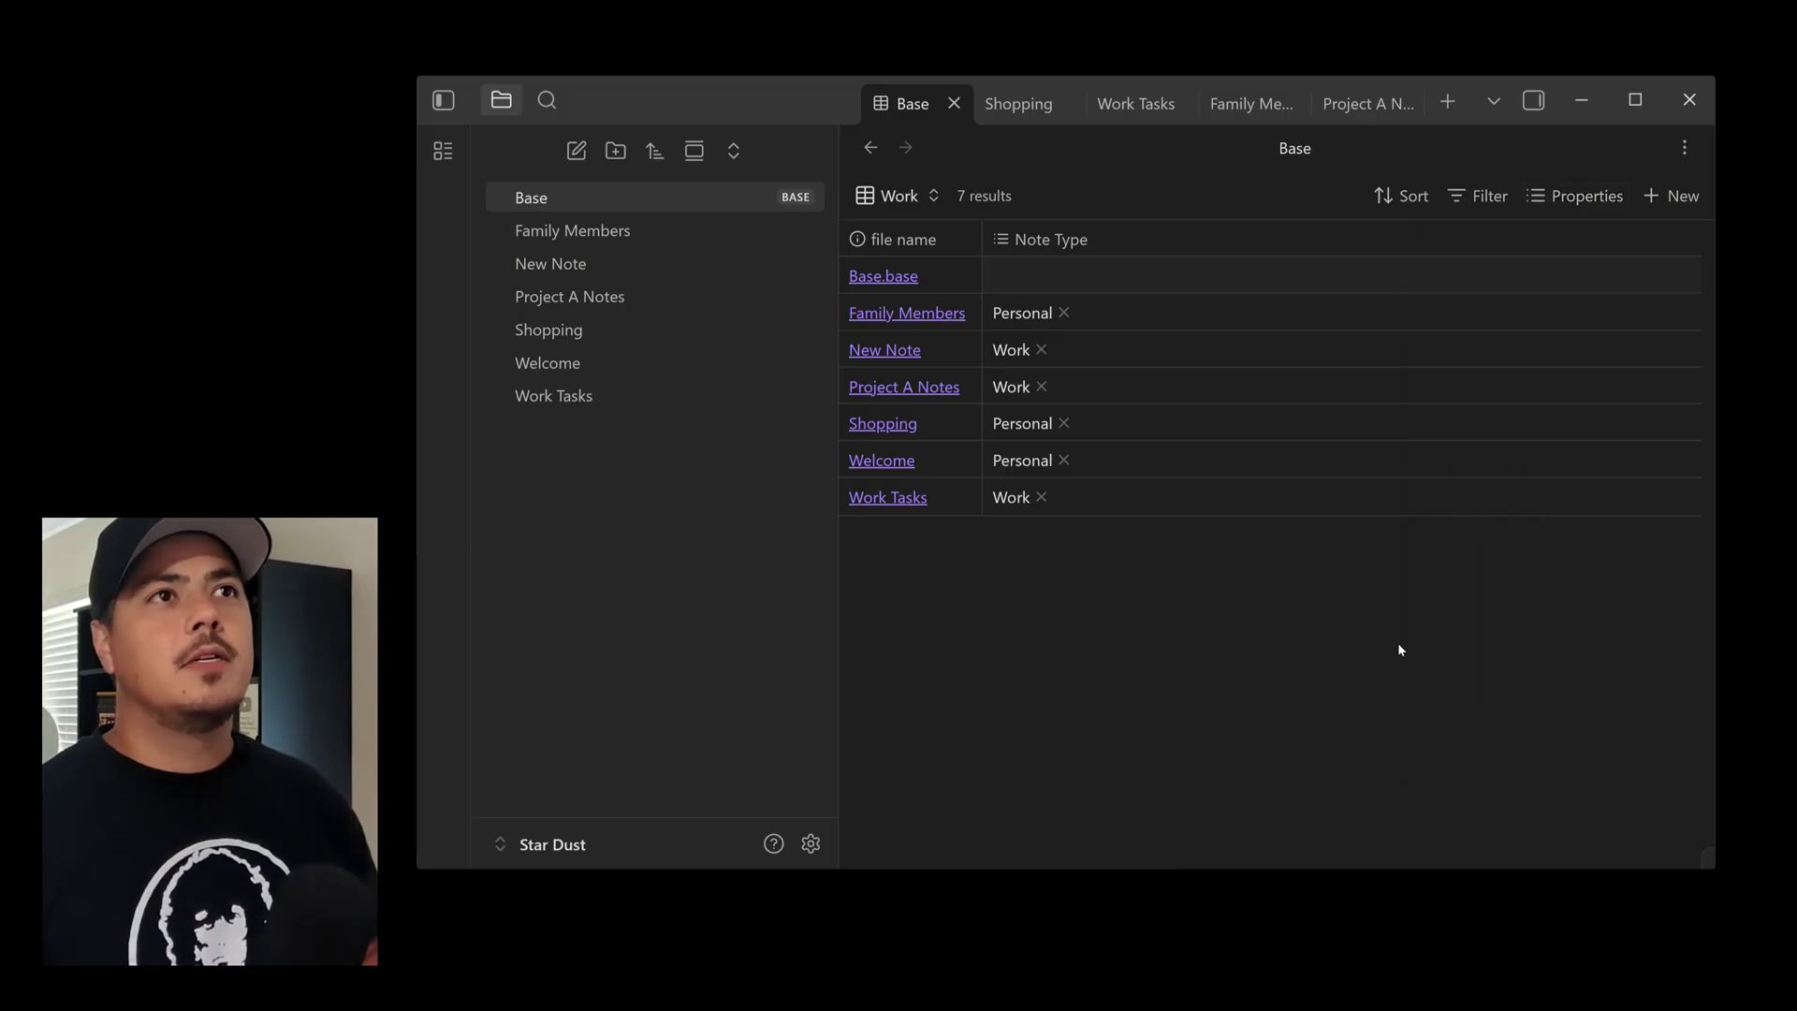
# Filter the Work view to Note Type is exactly Work
pyautogui.click(1477, 199)
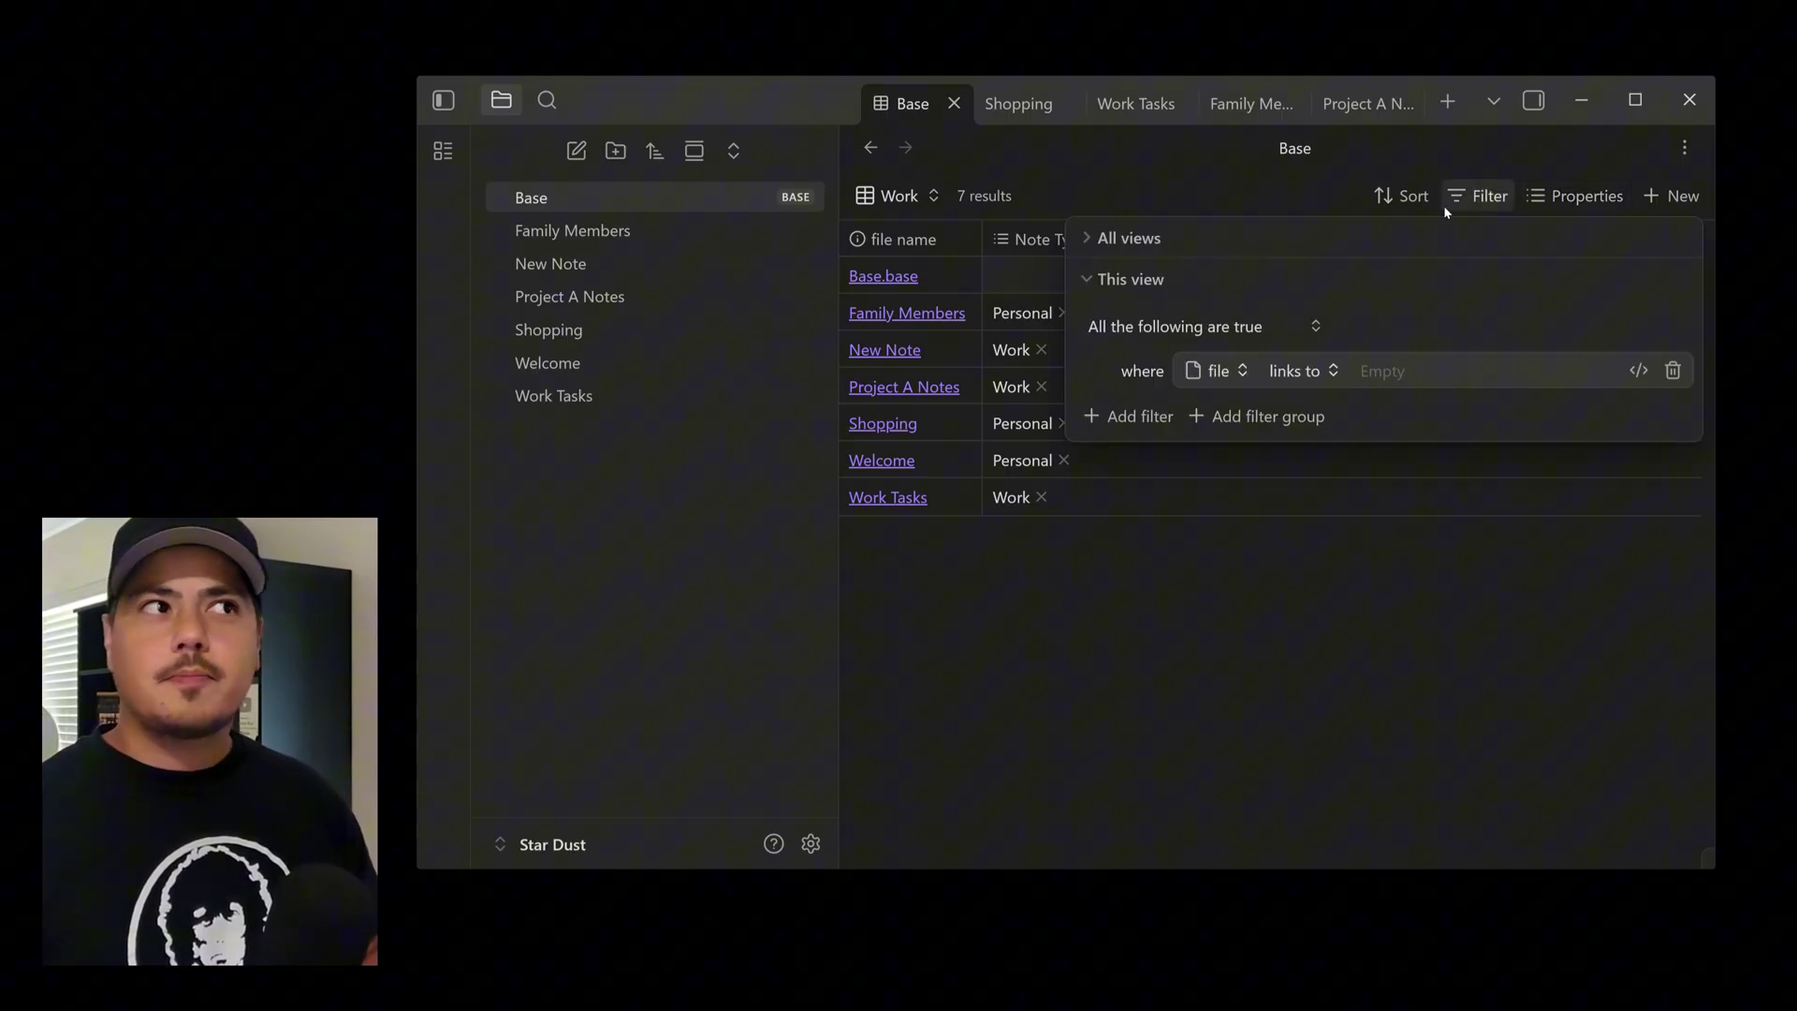
pyautogui.click(1231, 373)
pyautogui.scroll(-5, 1255, 734)
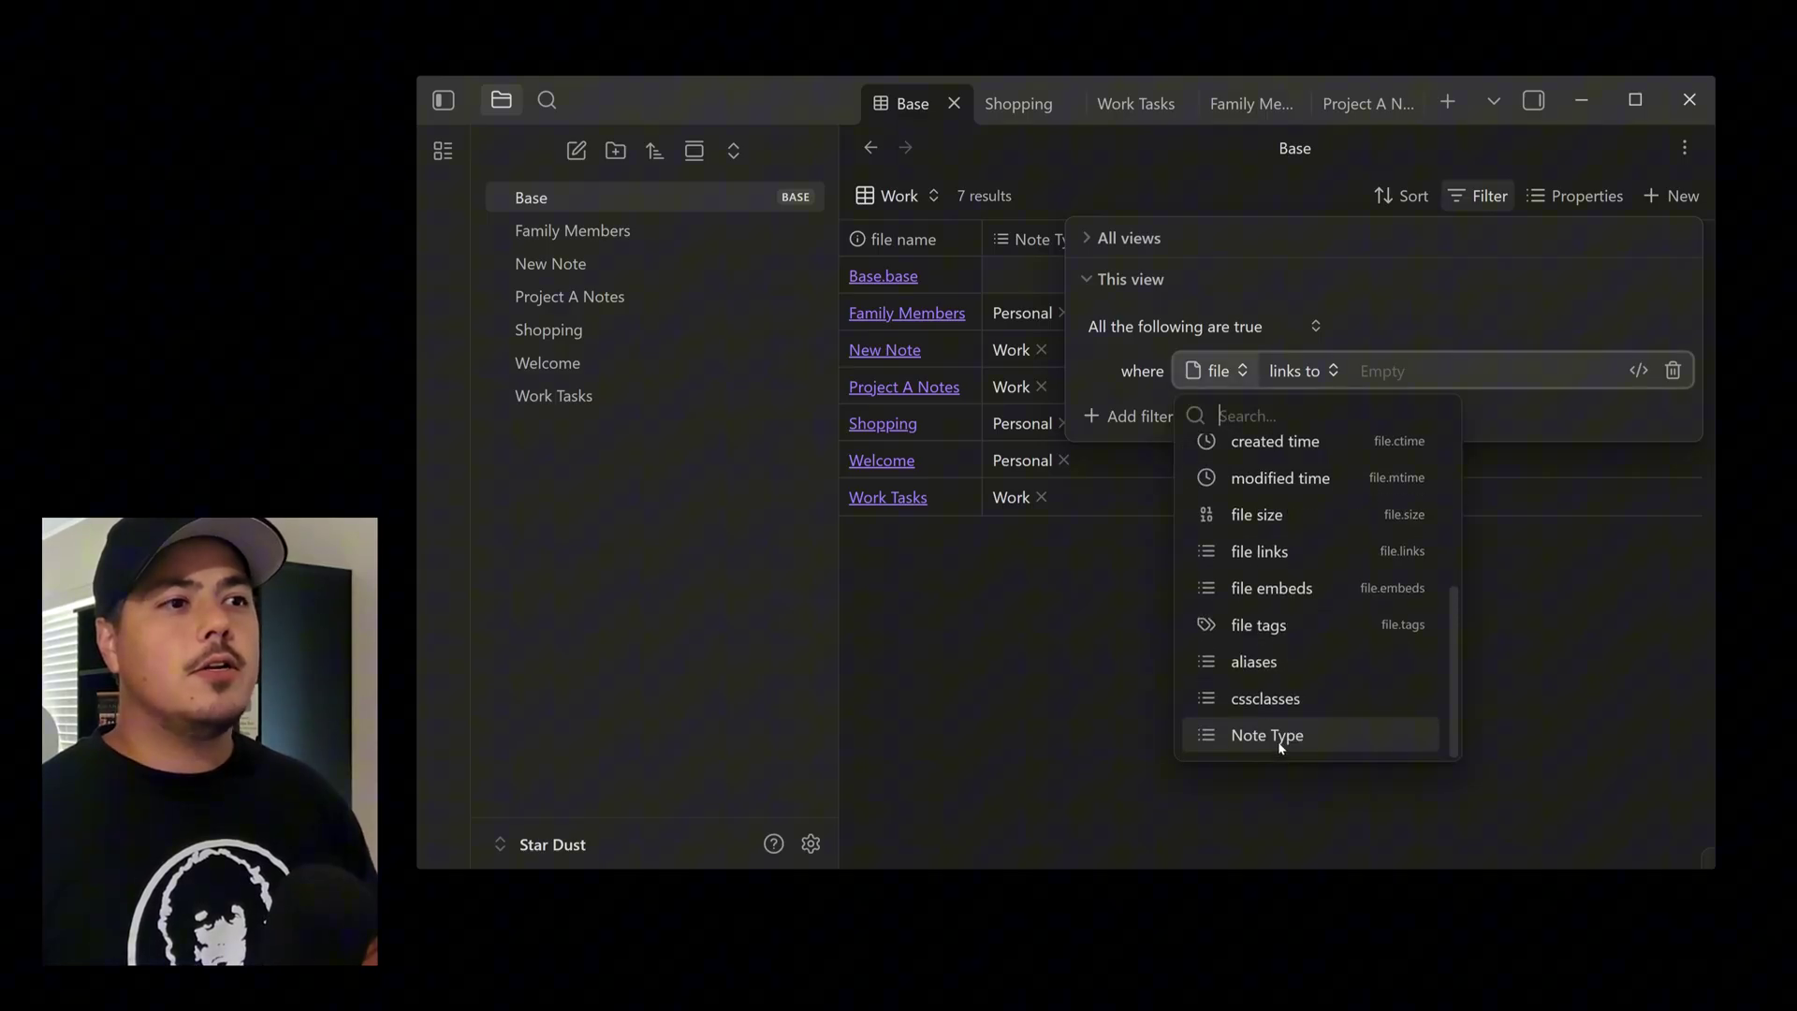
pyautogui.click(1279, 736)
pyautogui.click(1450, 369)
pyautogui.click(1466, 452)
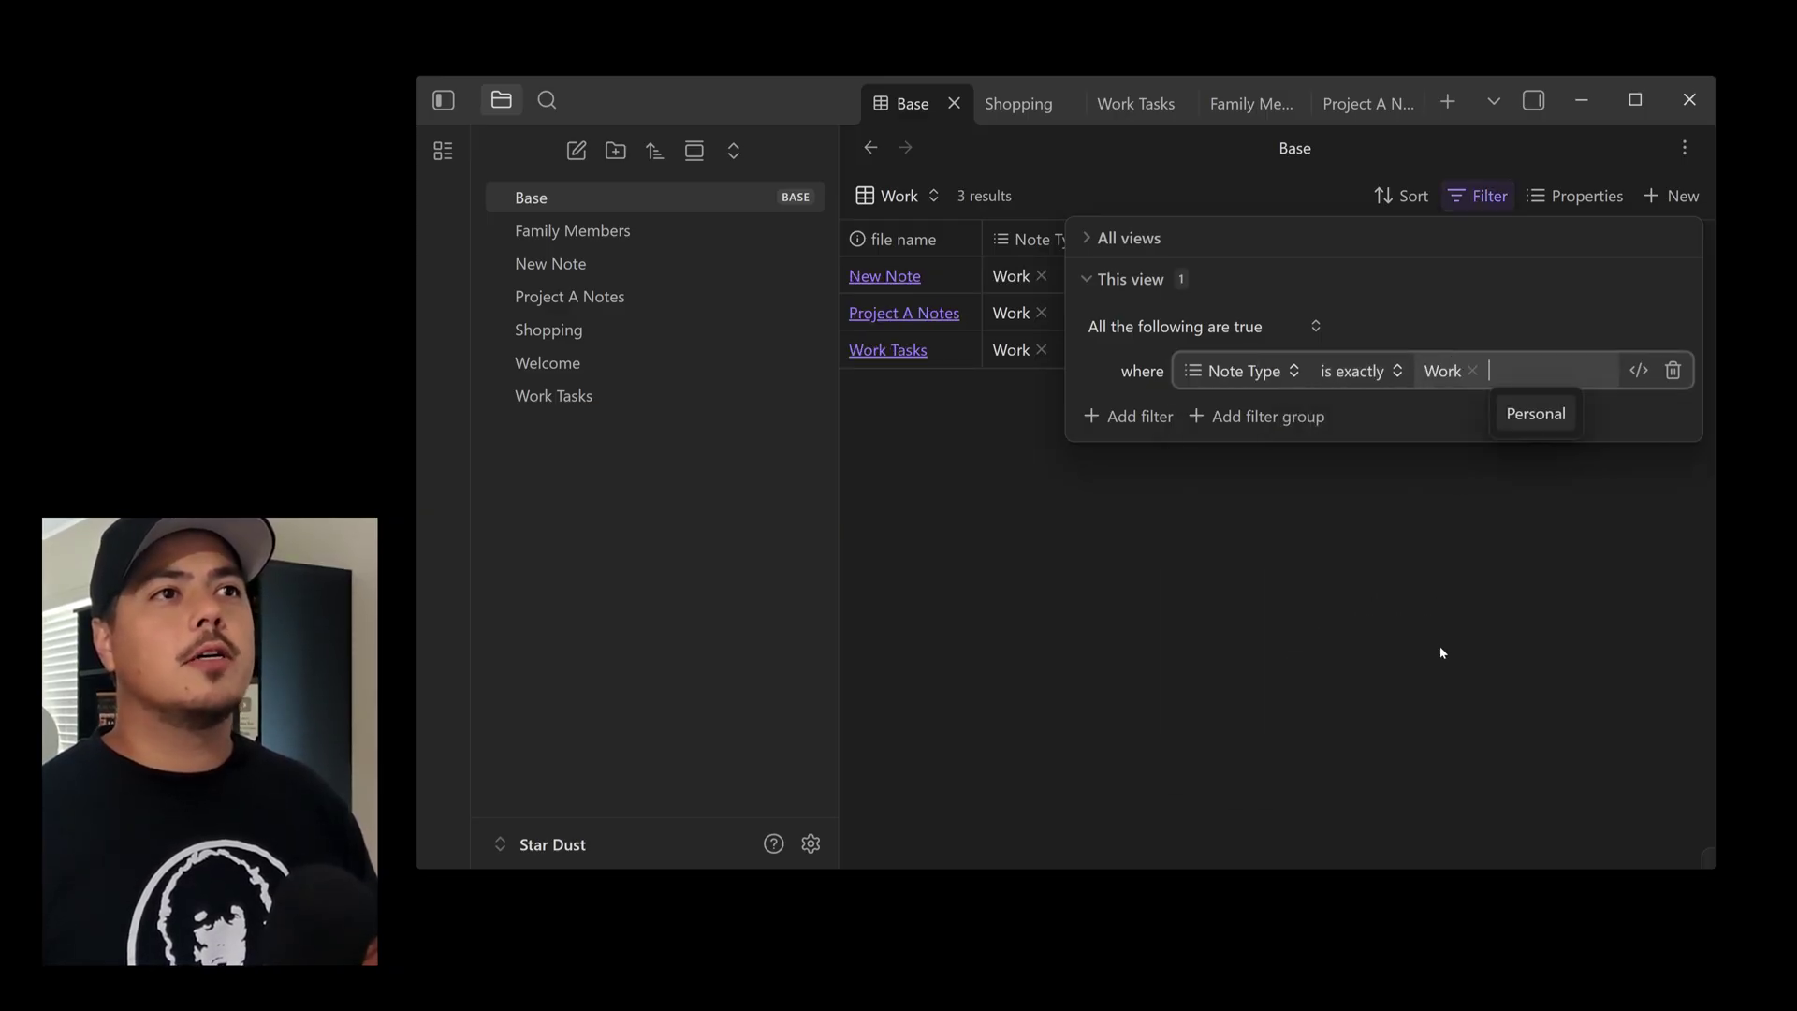
pyautogui.click(1440, 650)
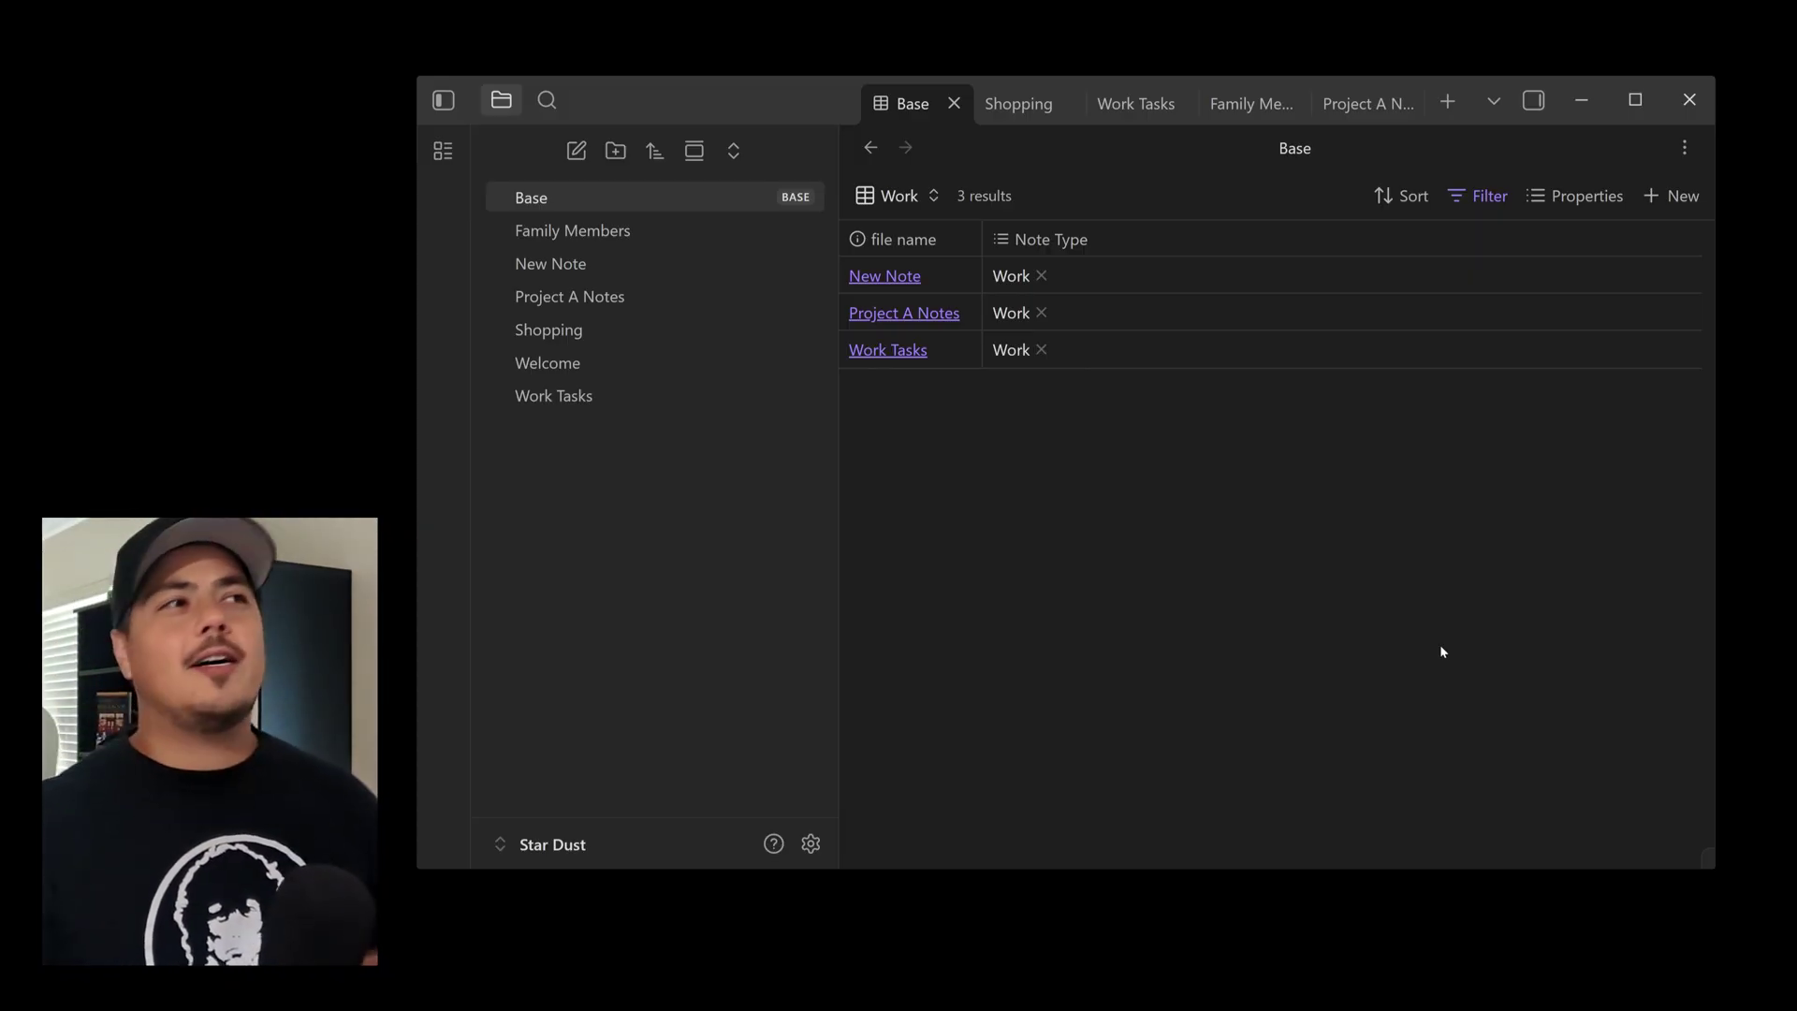
# Switch the Base to All Notes and create a new note titled 'Weekend Tasks'
pyautogui.click(934, 197)
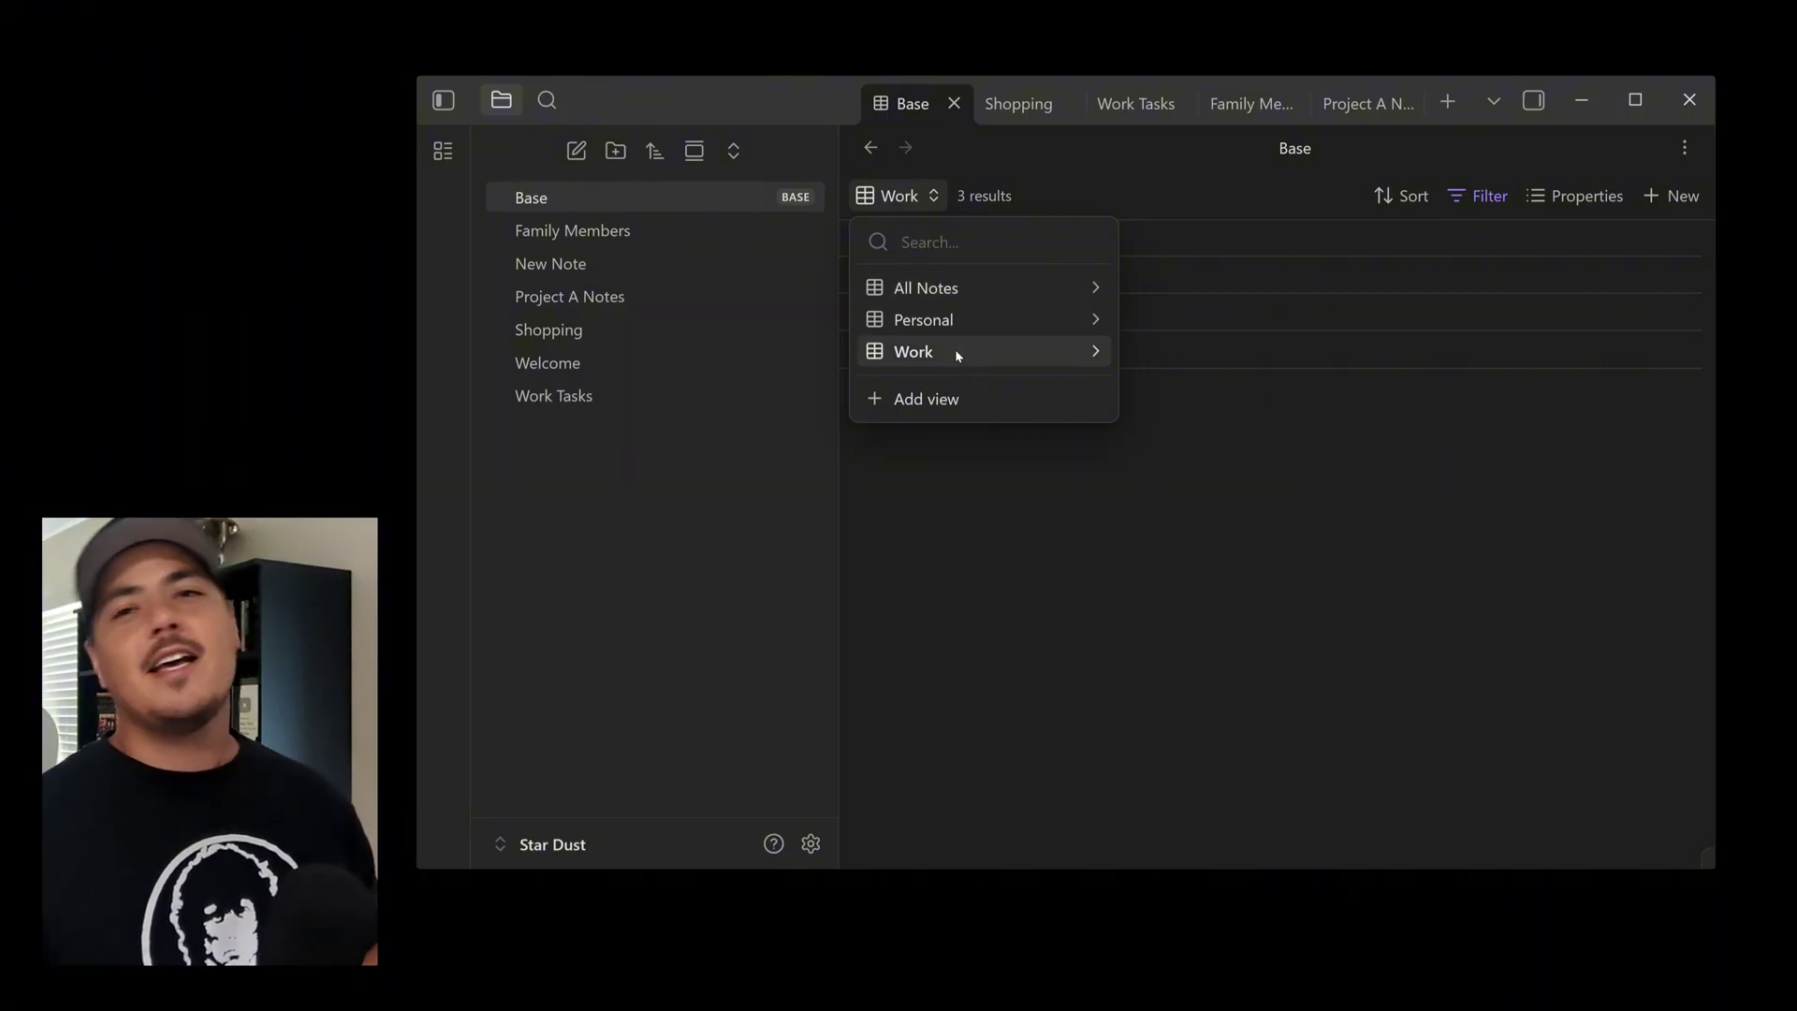
pyautogui.click(912, 287)
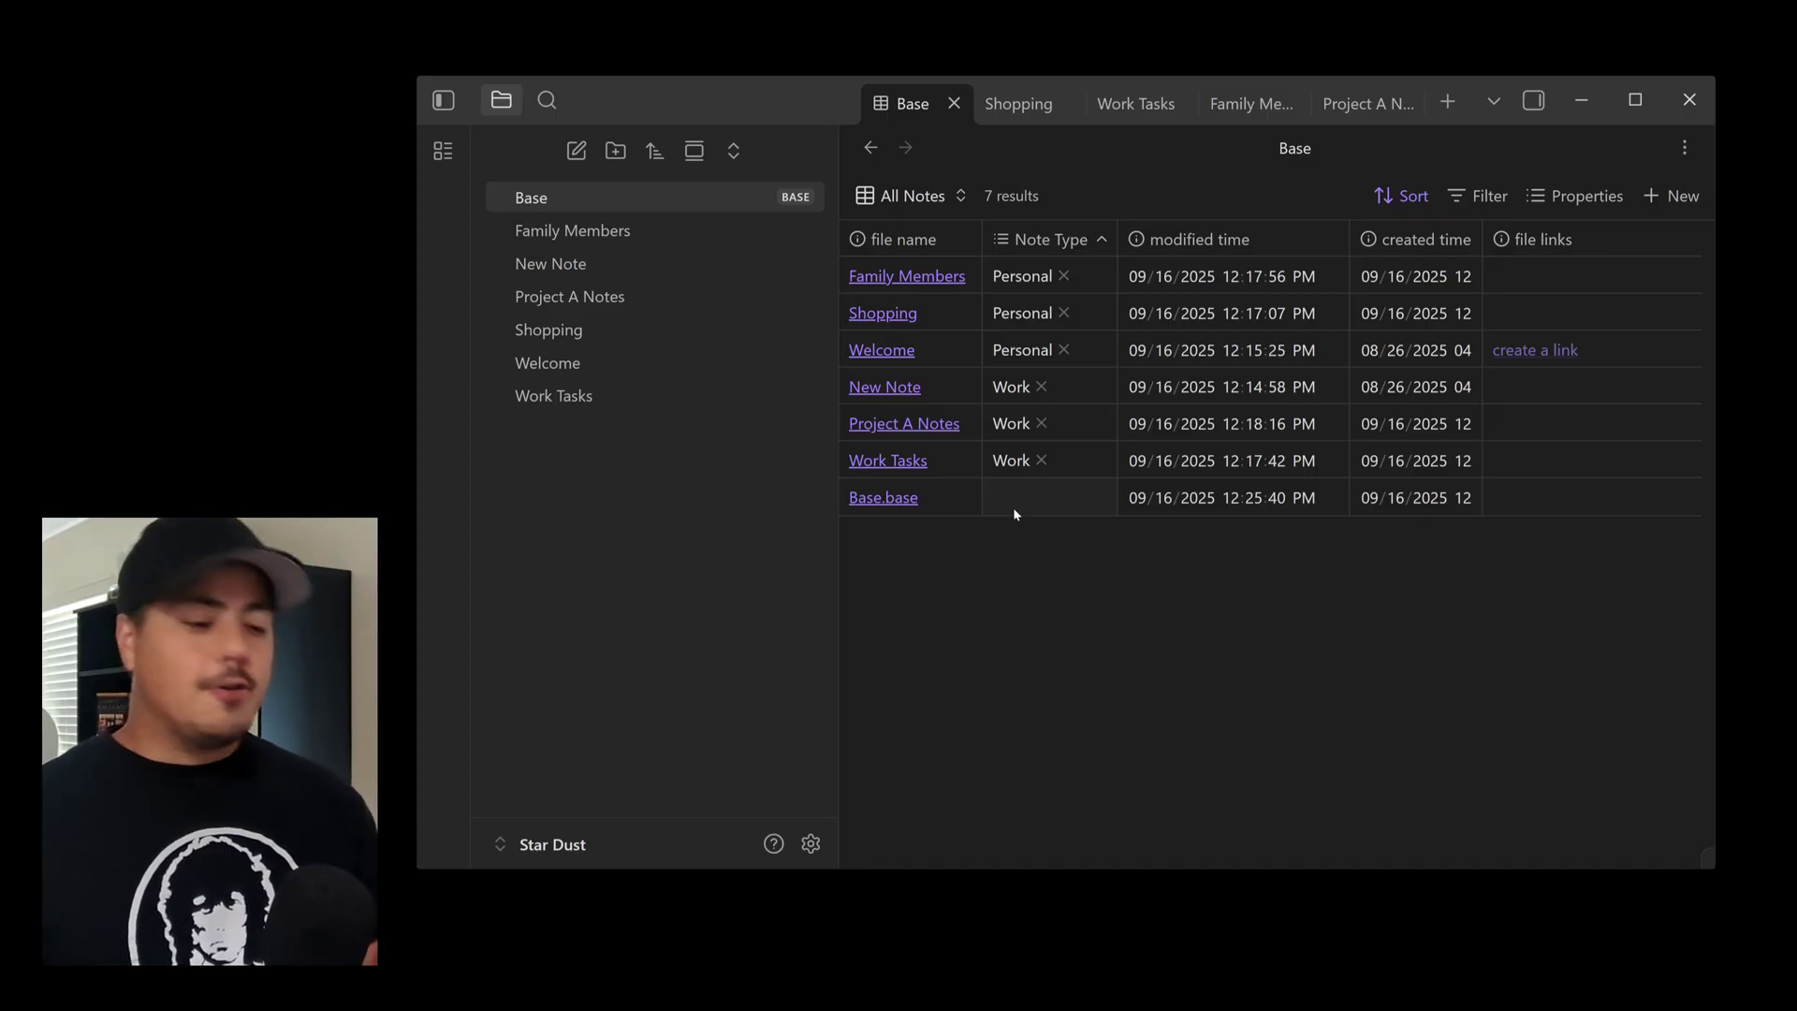
pyautogui.hotkey('ctrl', 'n')
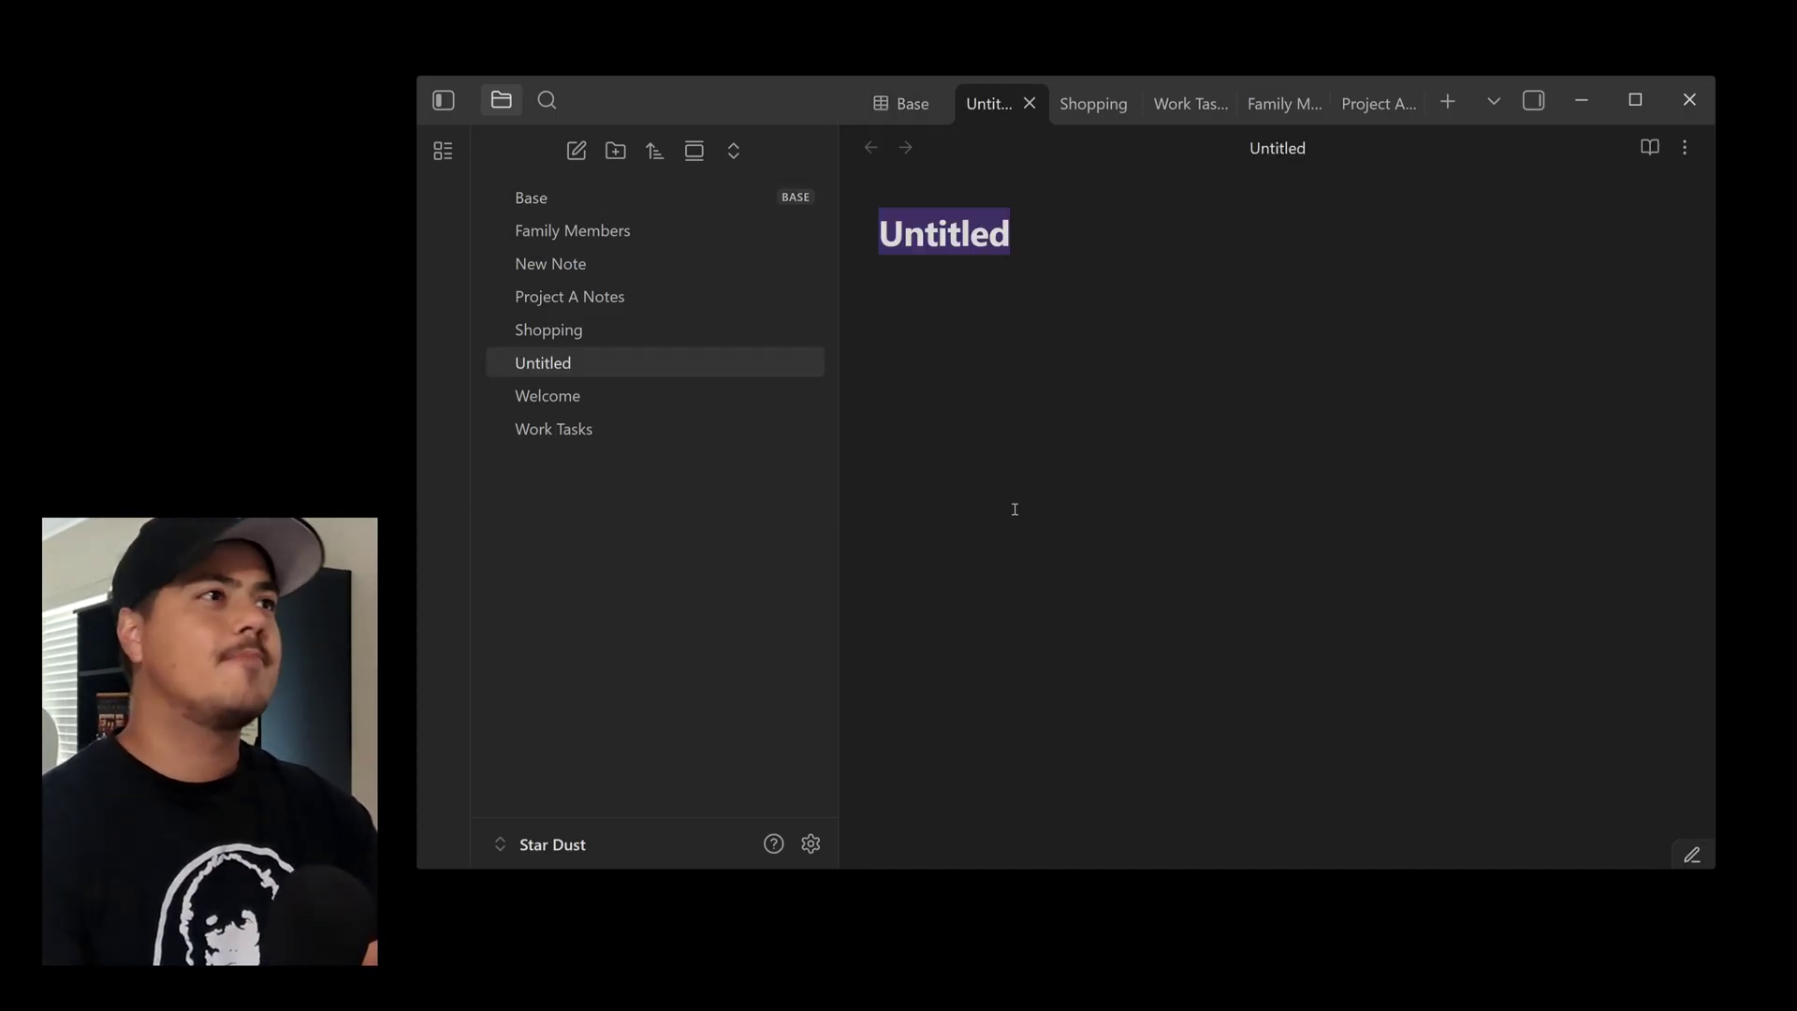
pyautogui.write('Weekend Tasks')
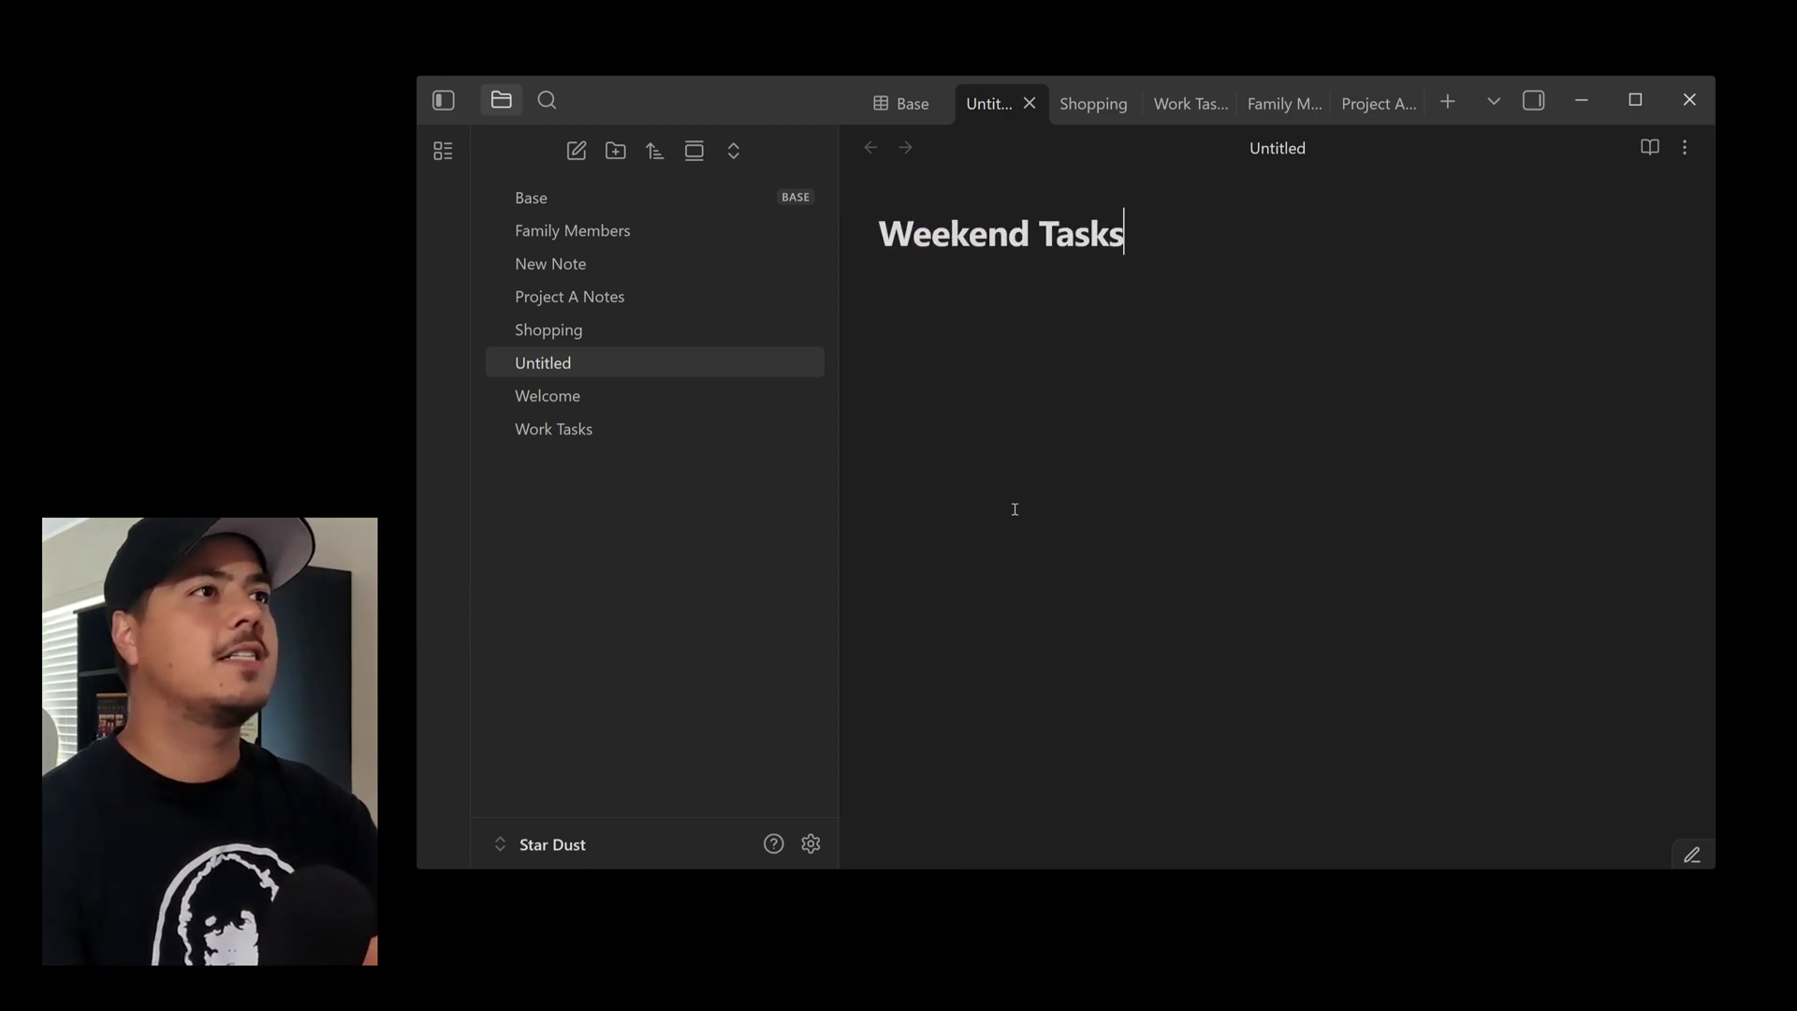
pyautogui.press('Return')
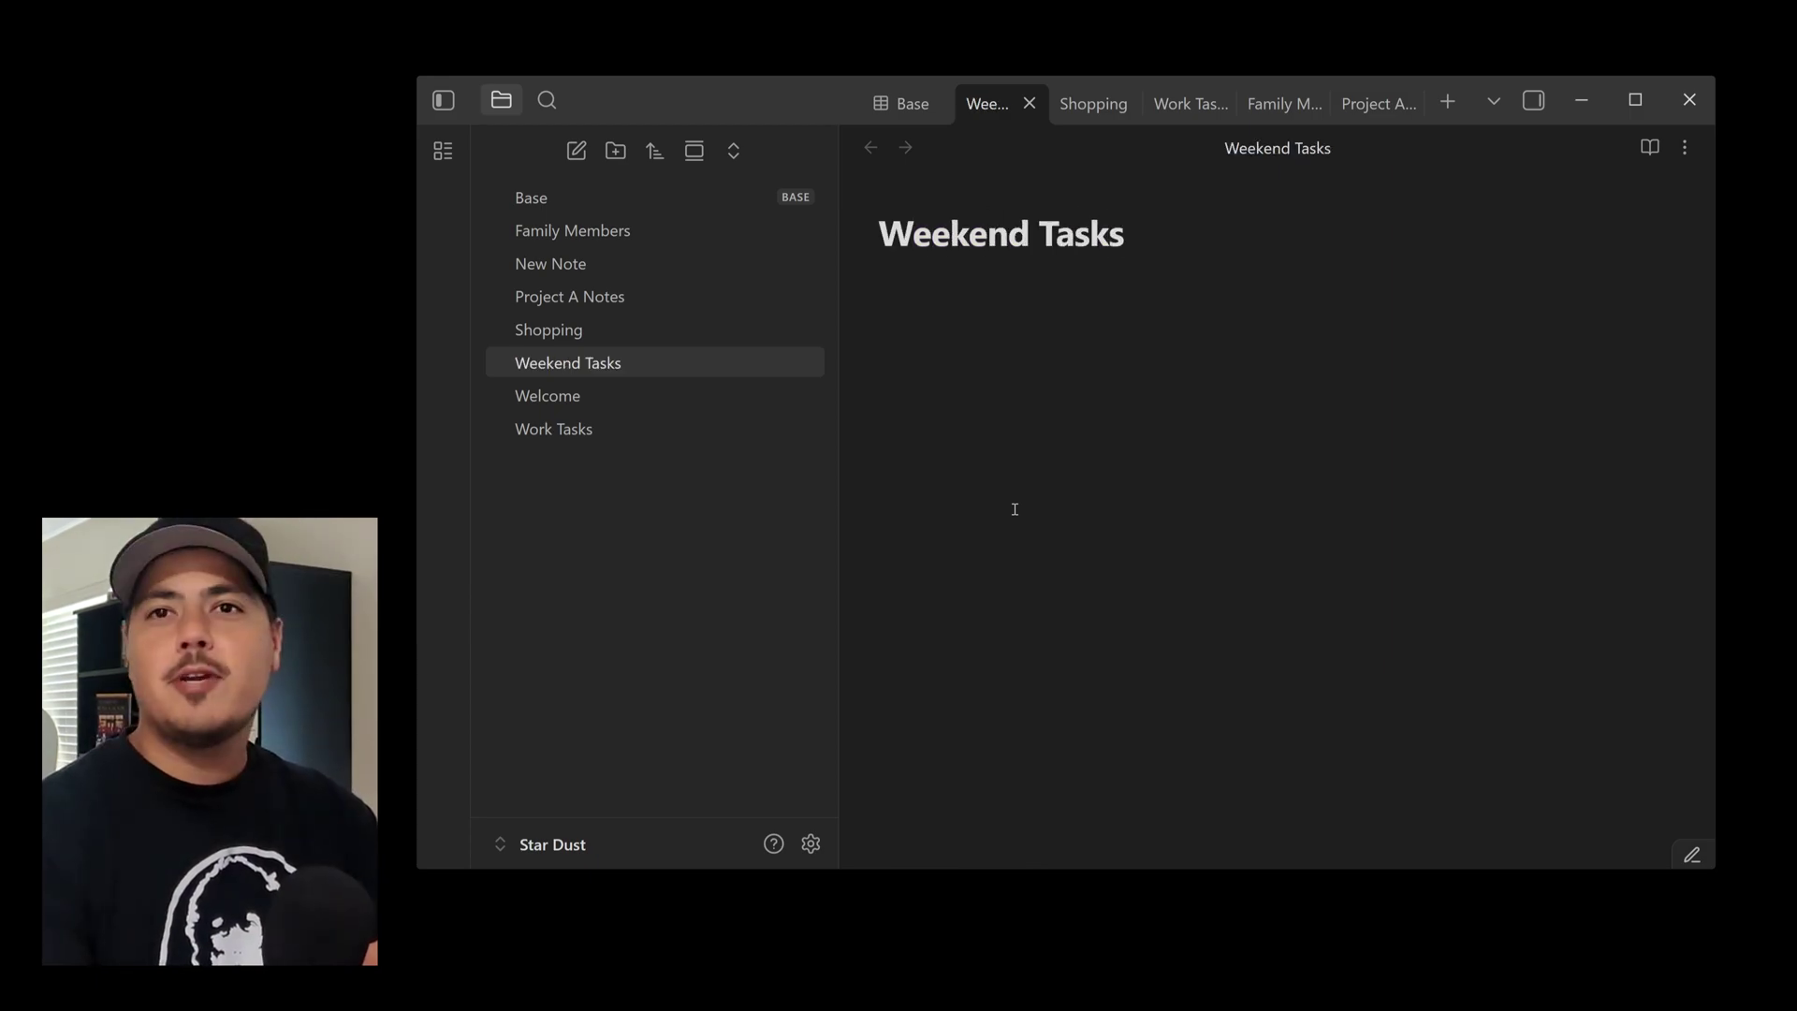
# Give Weekend Tasks the property Note Type = Personal and a '- Weekend Tasks' bullet
pyautogui.hotkey('ctrl', ';')
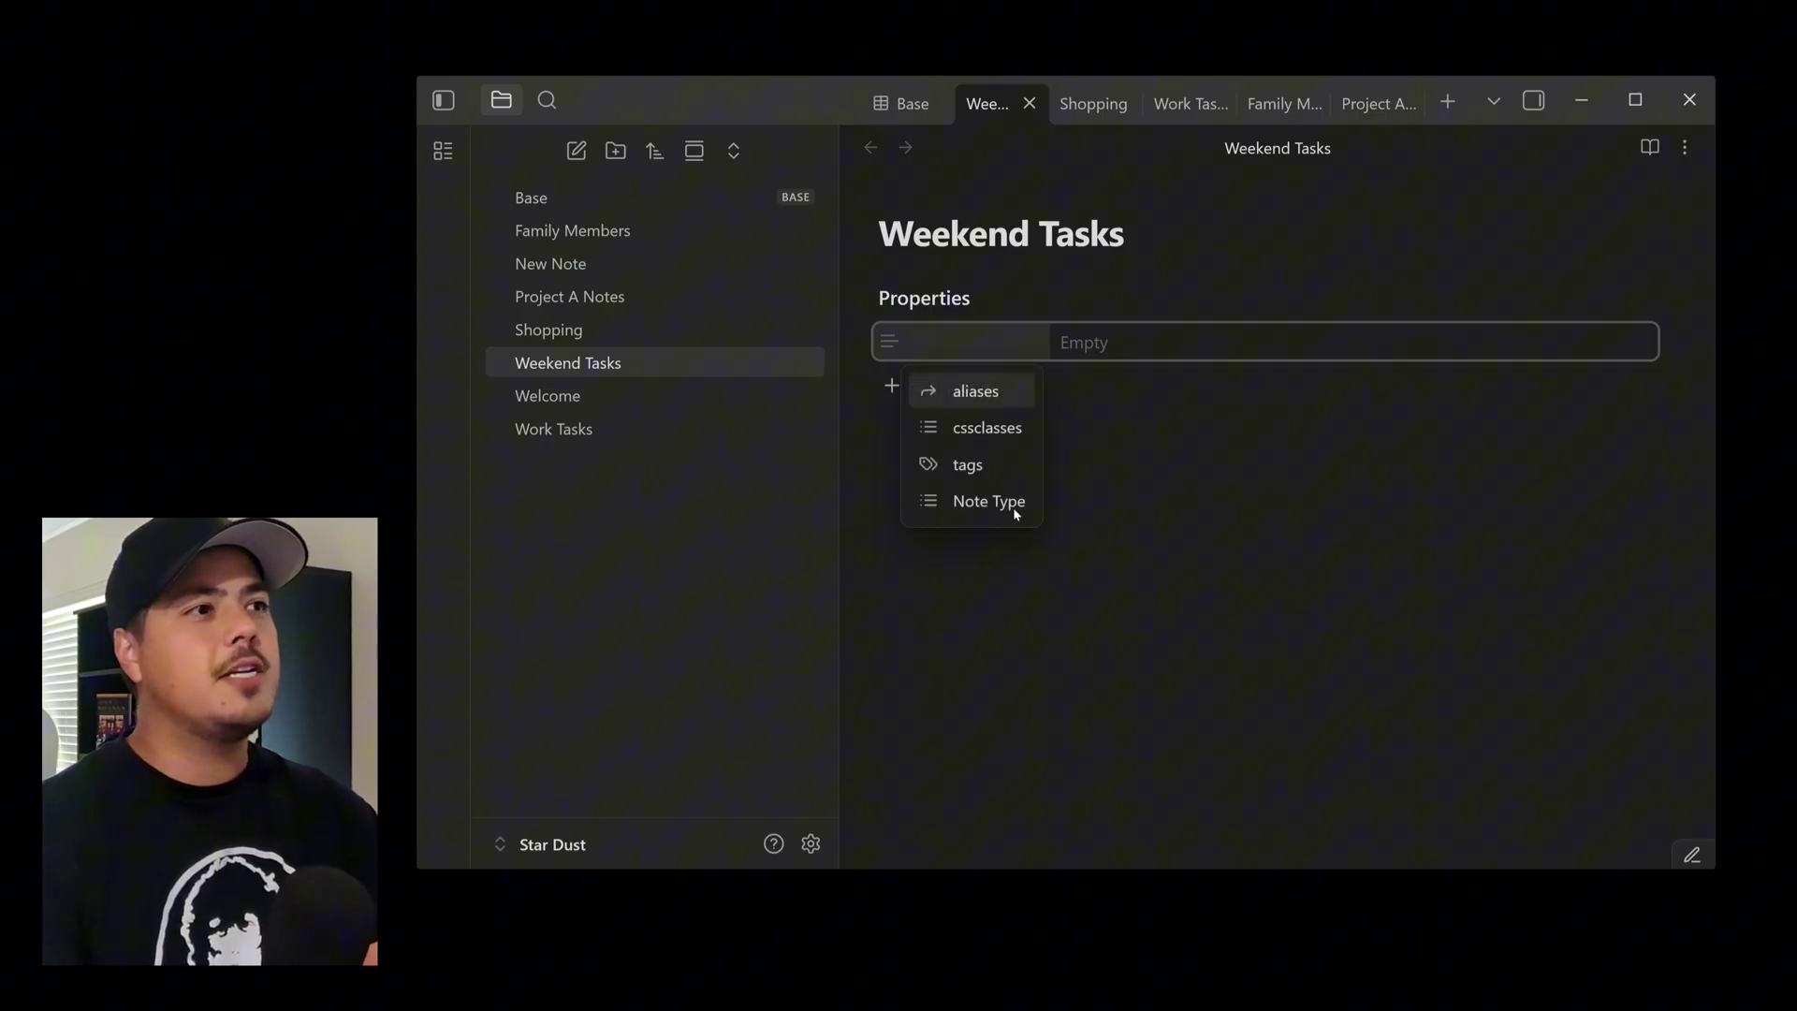
pyautogui.press('Down')
pyautogui.press('Down')
pyautogui.press('Down')
pyautogui.press('Return')
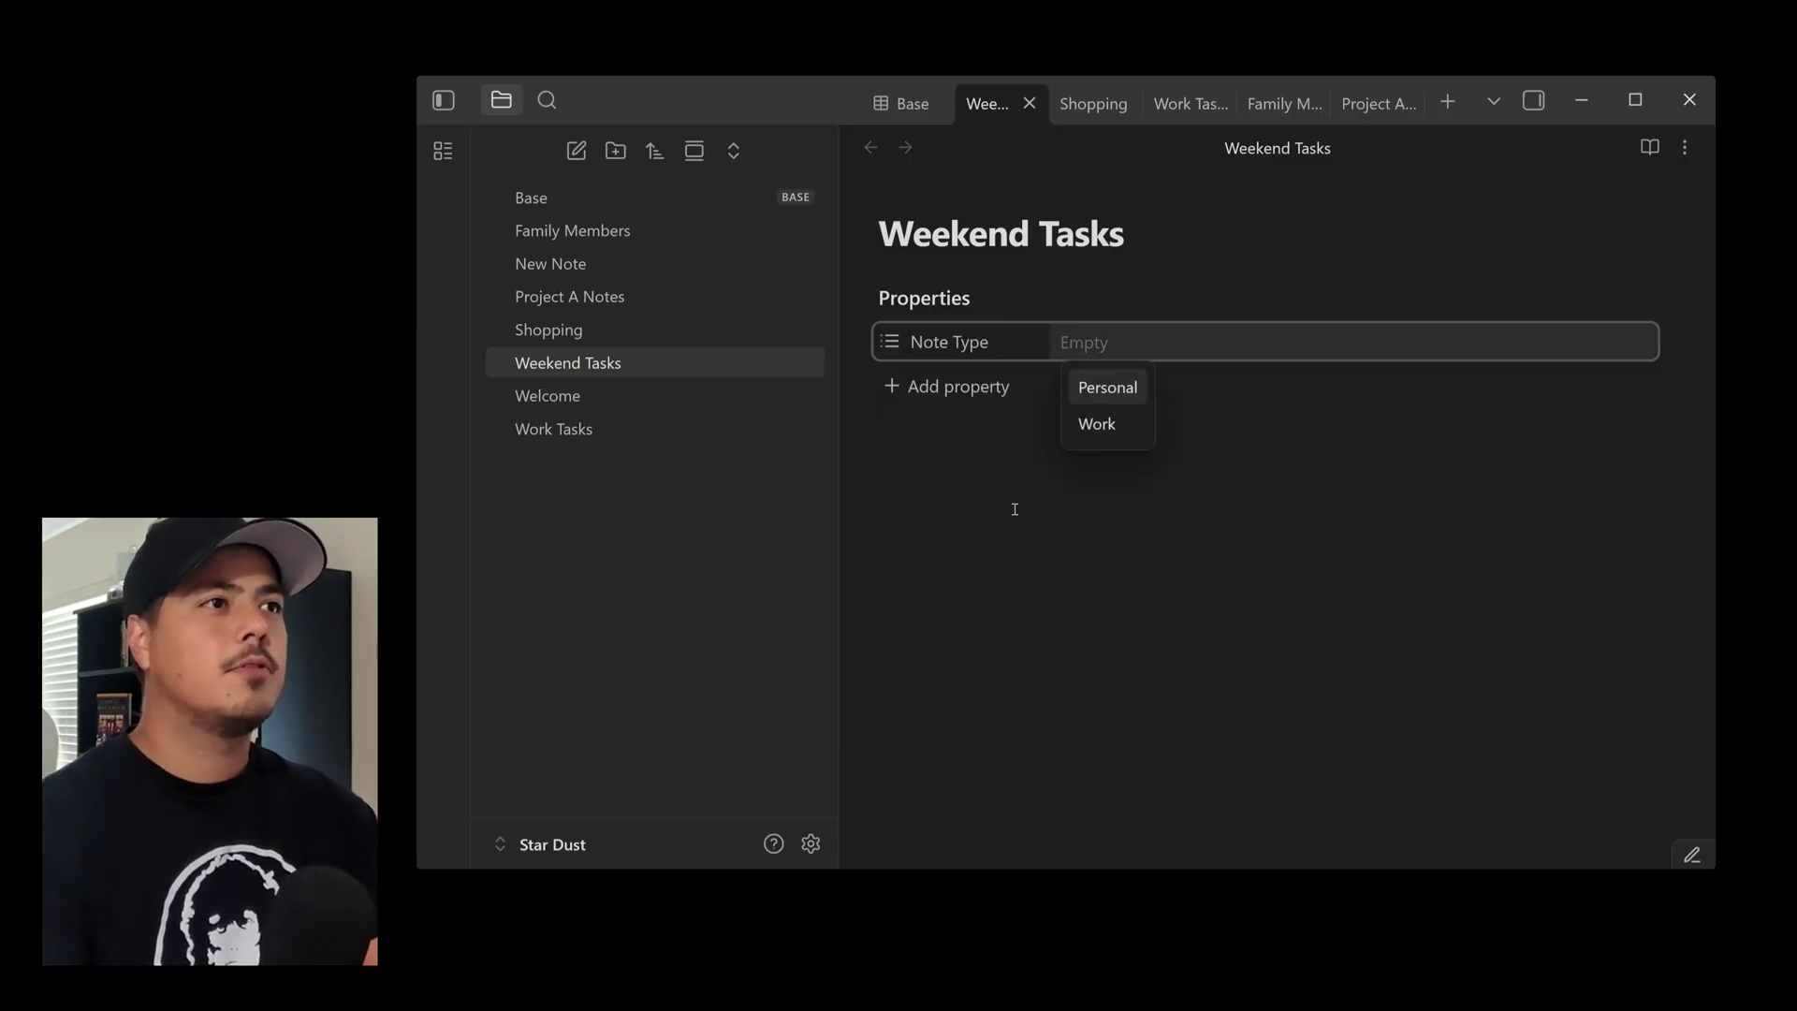
pyautogui.press('Return')
pyautogui.press('Return')
pyautogui.press('BackSpace')
pyautogui.click(1166, 345)
pyautogui.click(968, 514)
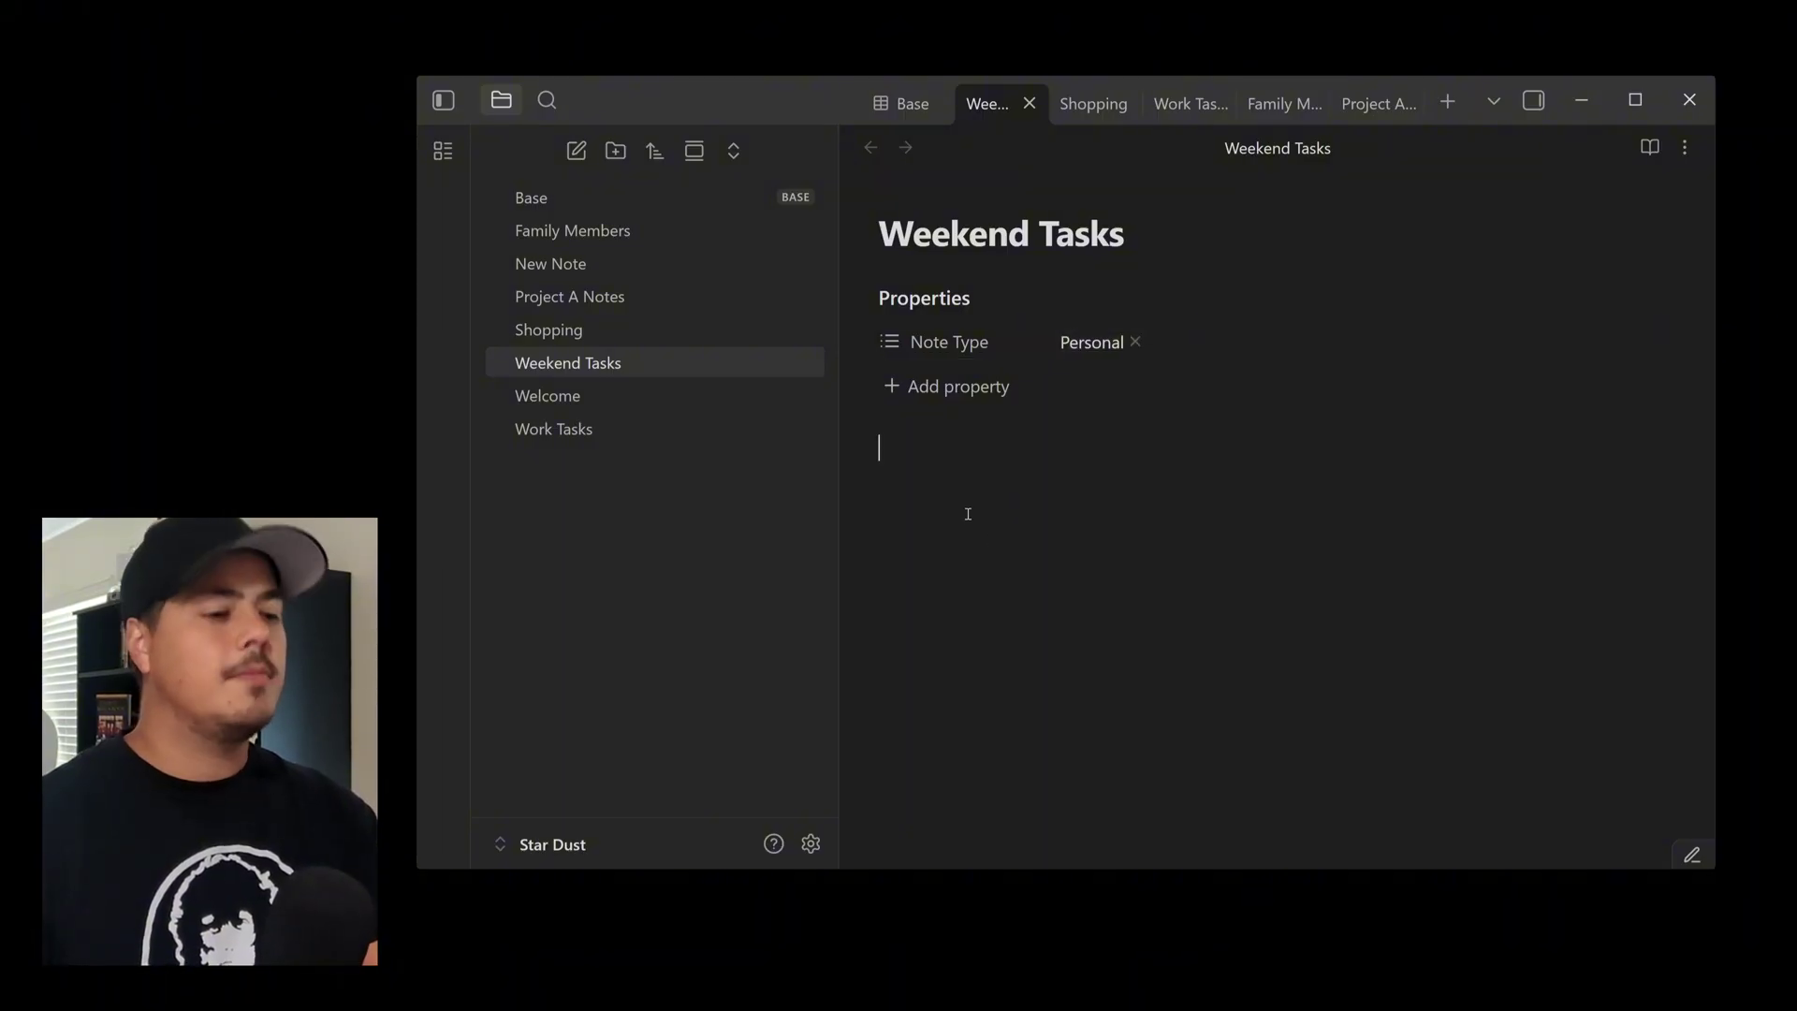
pyautogui.write('- We')
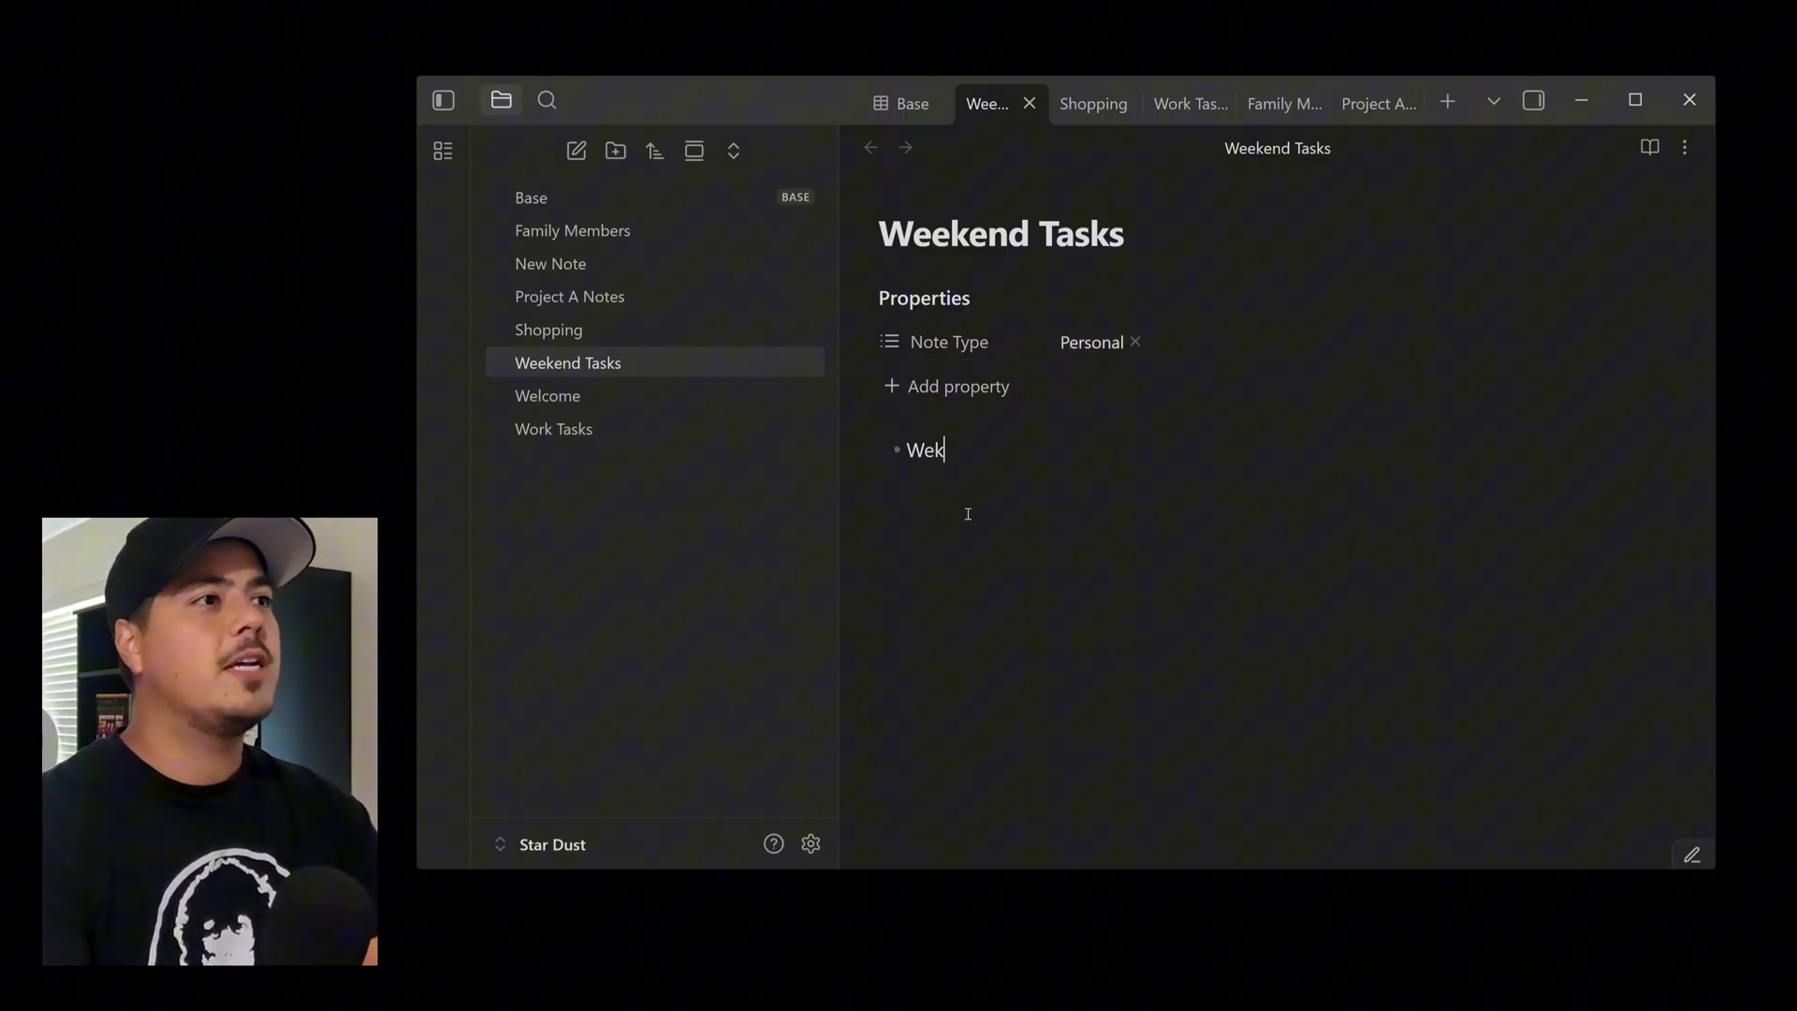
pyautogui.write('ekend Tasks')
pyautogui.press('Return')
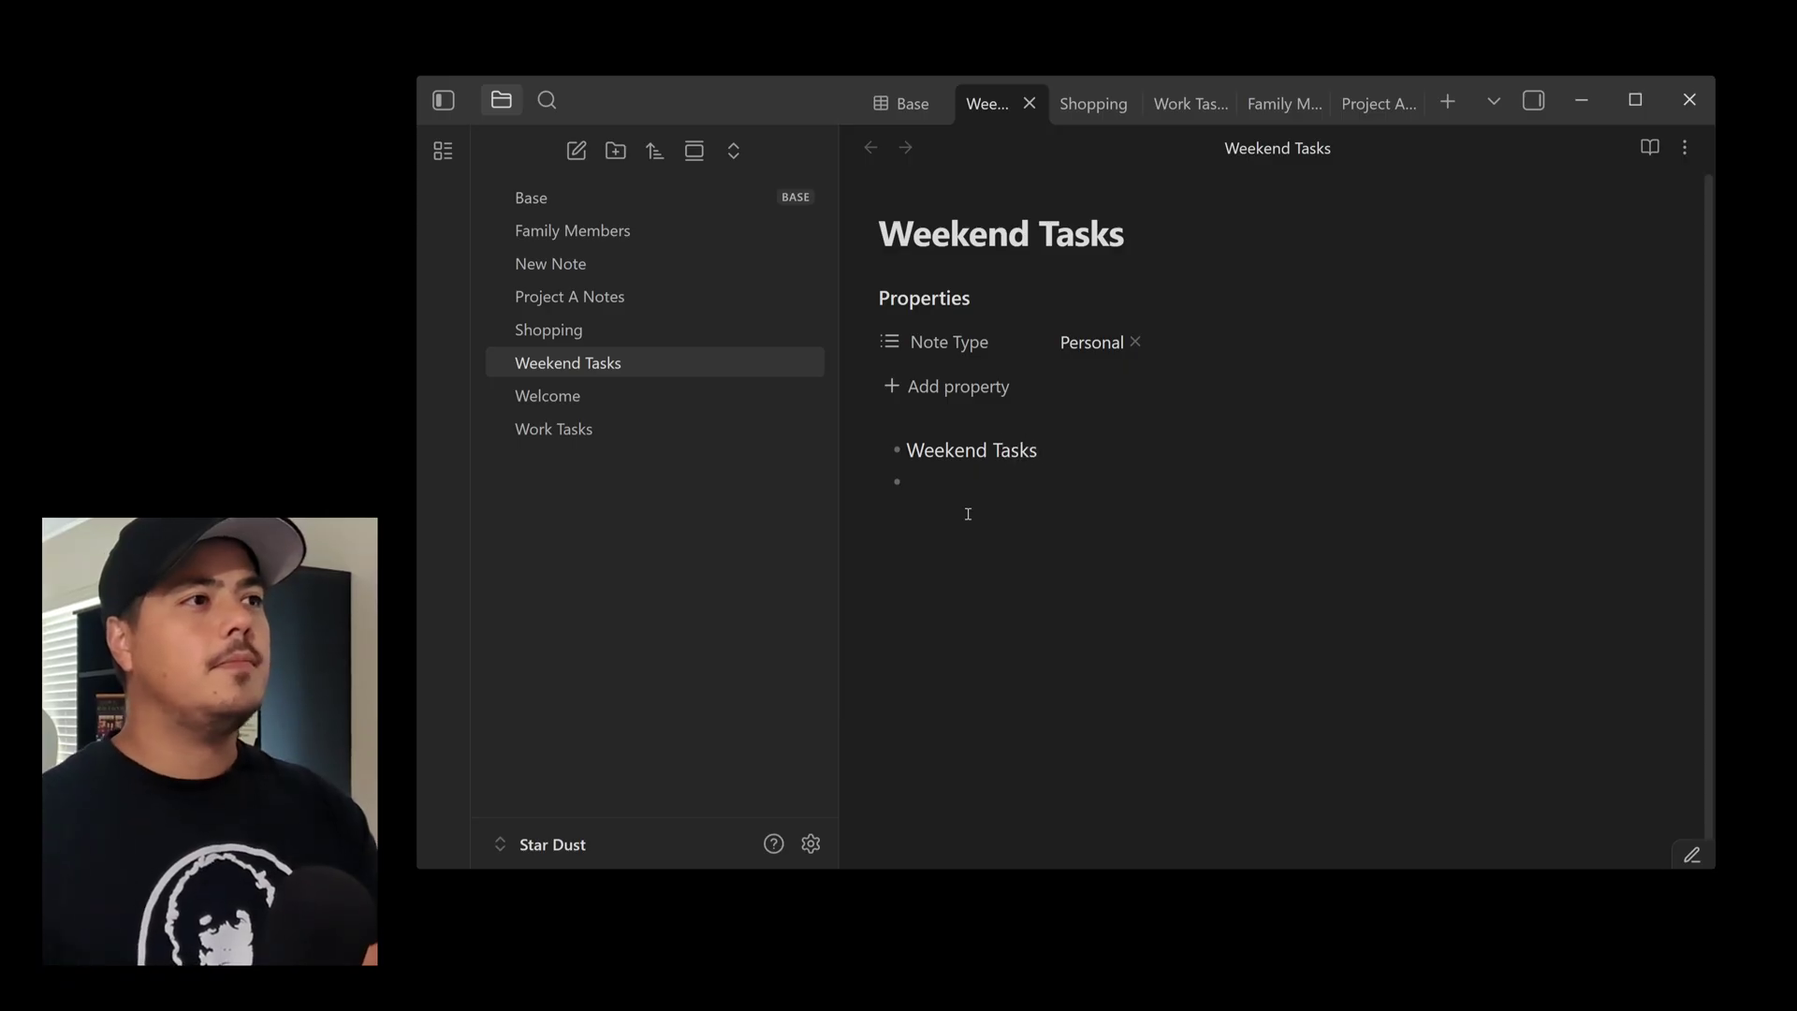
# Return to the Base and show the Personal view, now listing 4 results
pyautogui.click(915, 103)
pyautogui.click(922, 196)
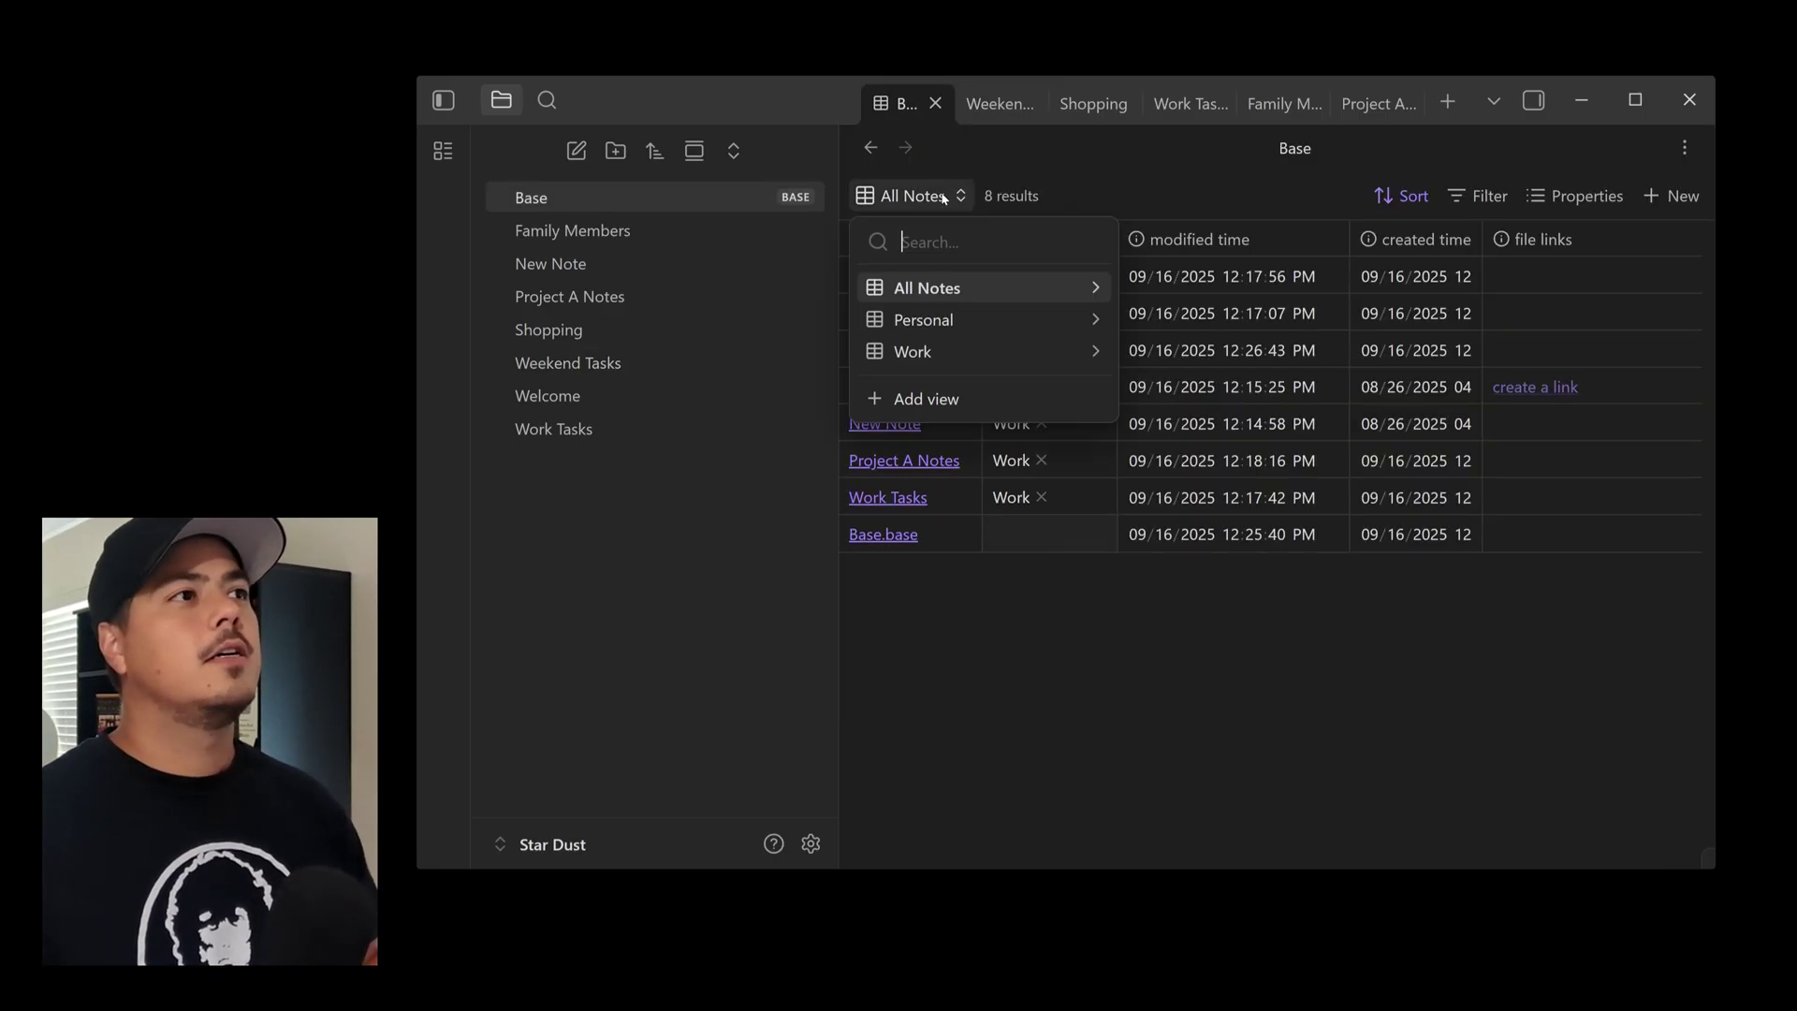
pyautogui.click(931, 321)
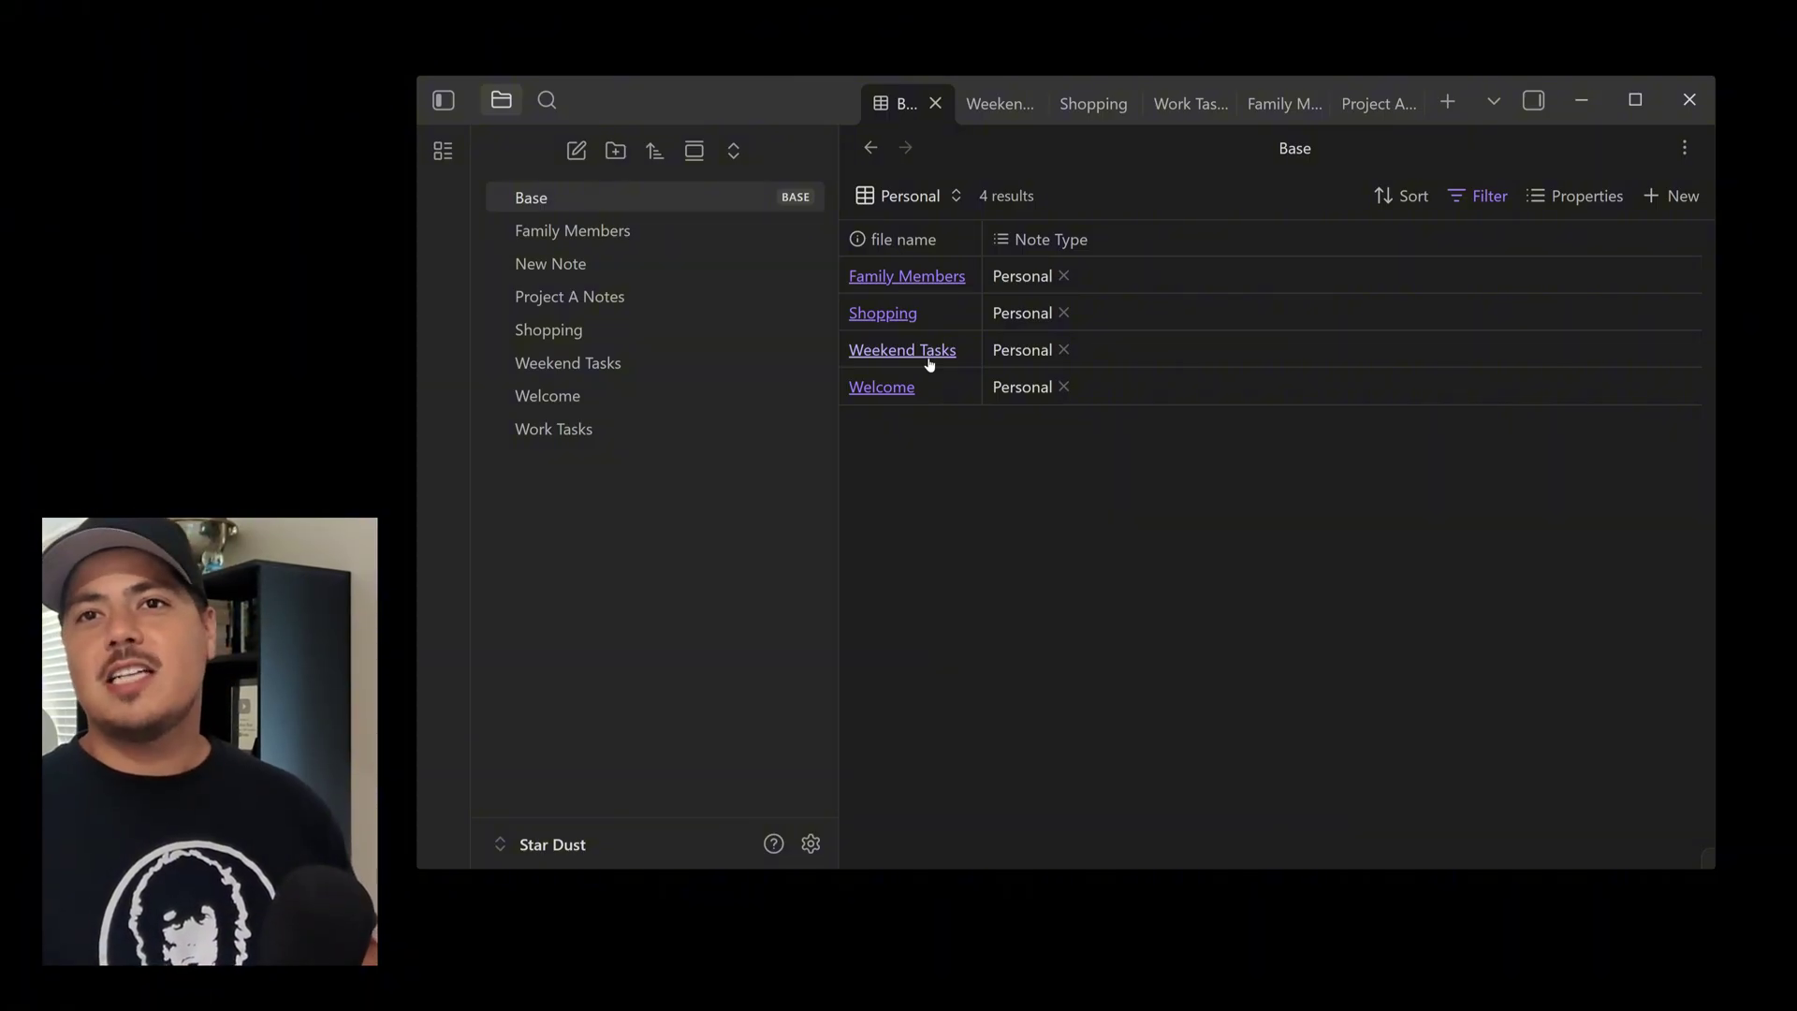
# Enable the Templates core plugin in Settings
pyautogui.click(809, 847)
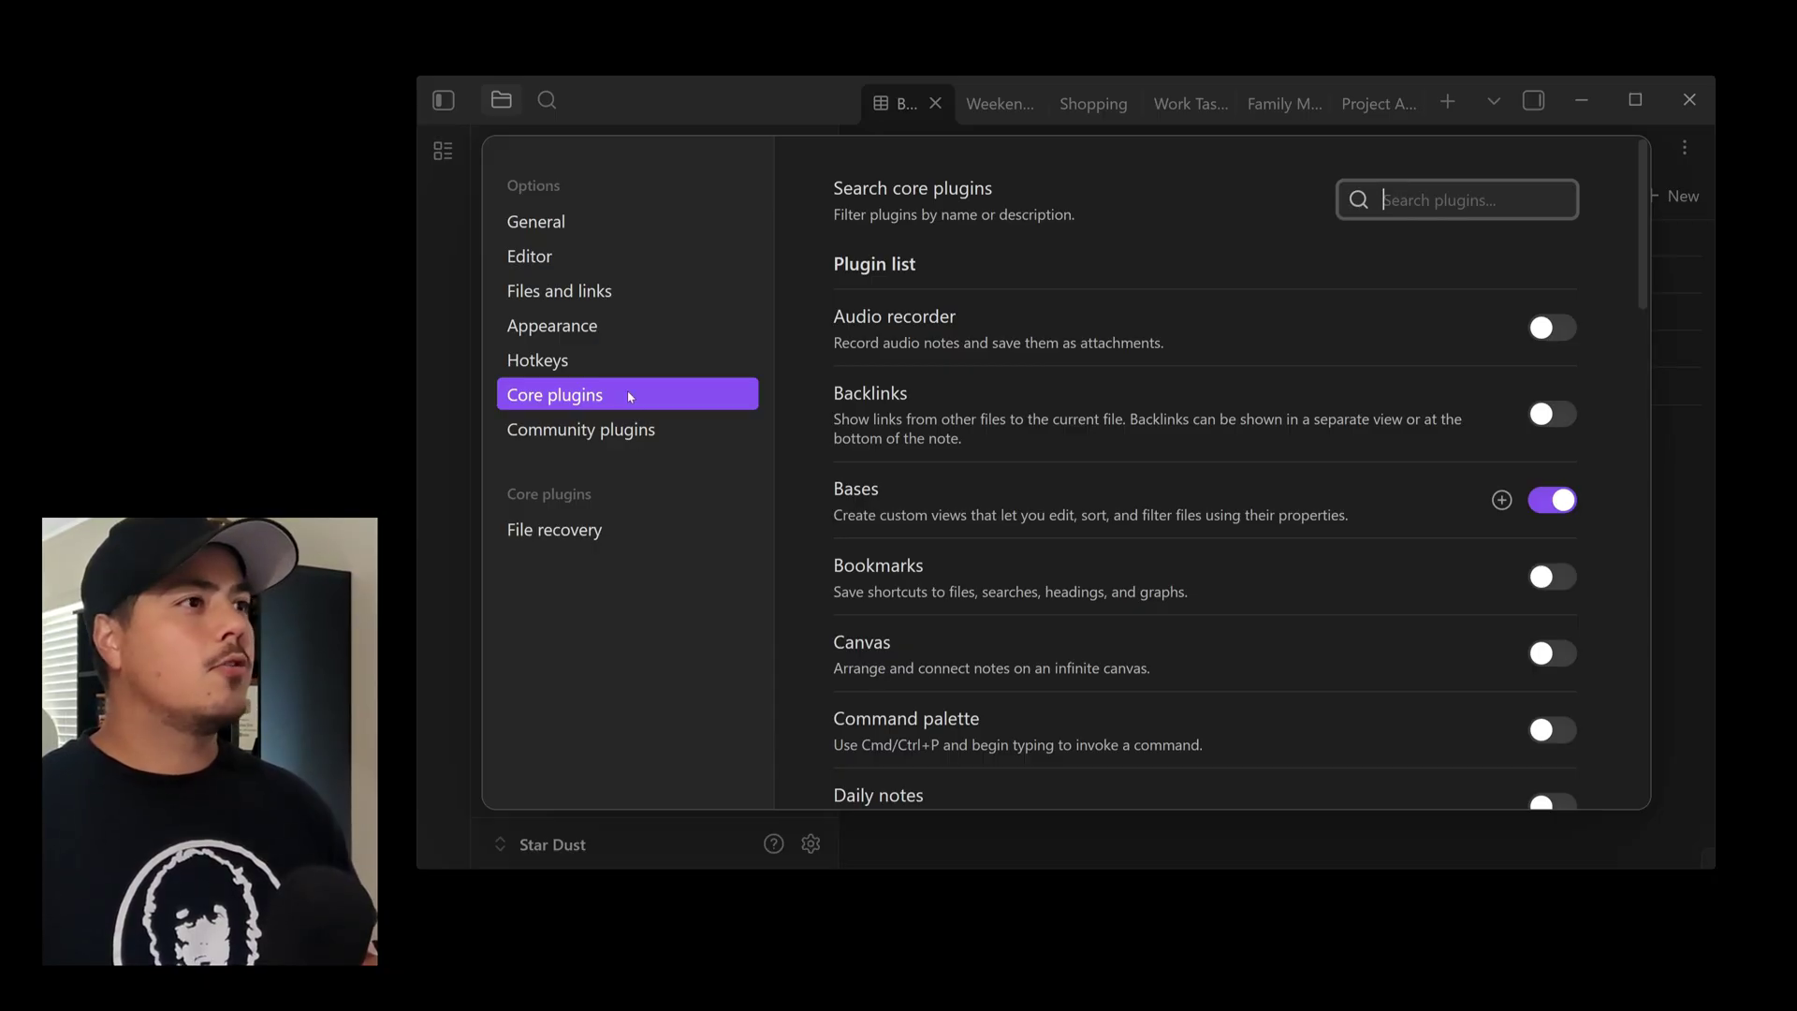
pyautogui.moveTo(1630, 286); pyautogui.dragTo(1618, 738)
pyautogui.click(1569, 565)
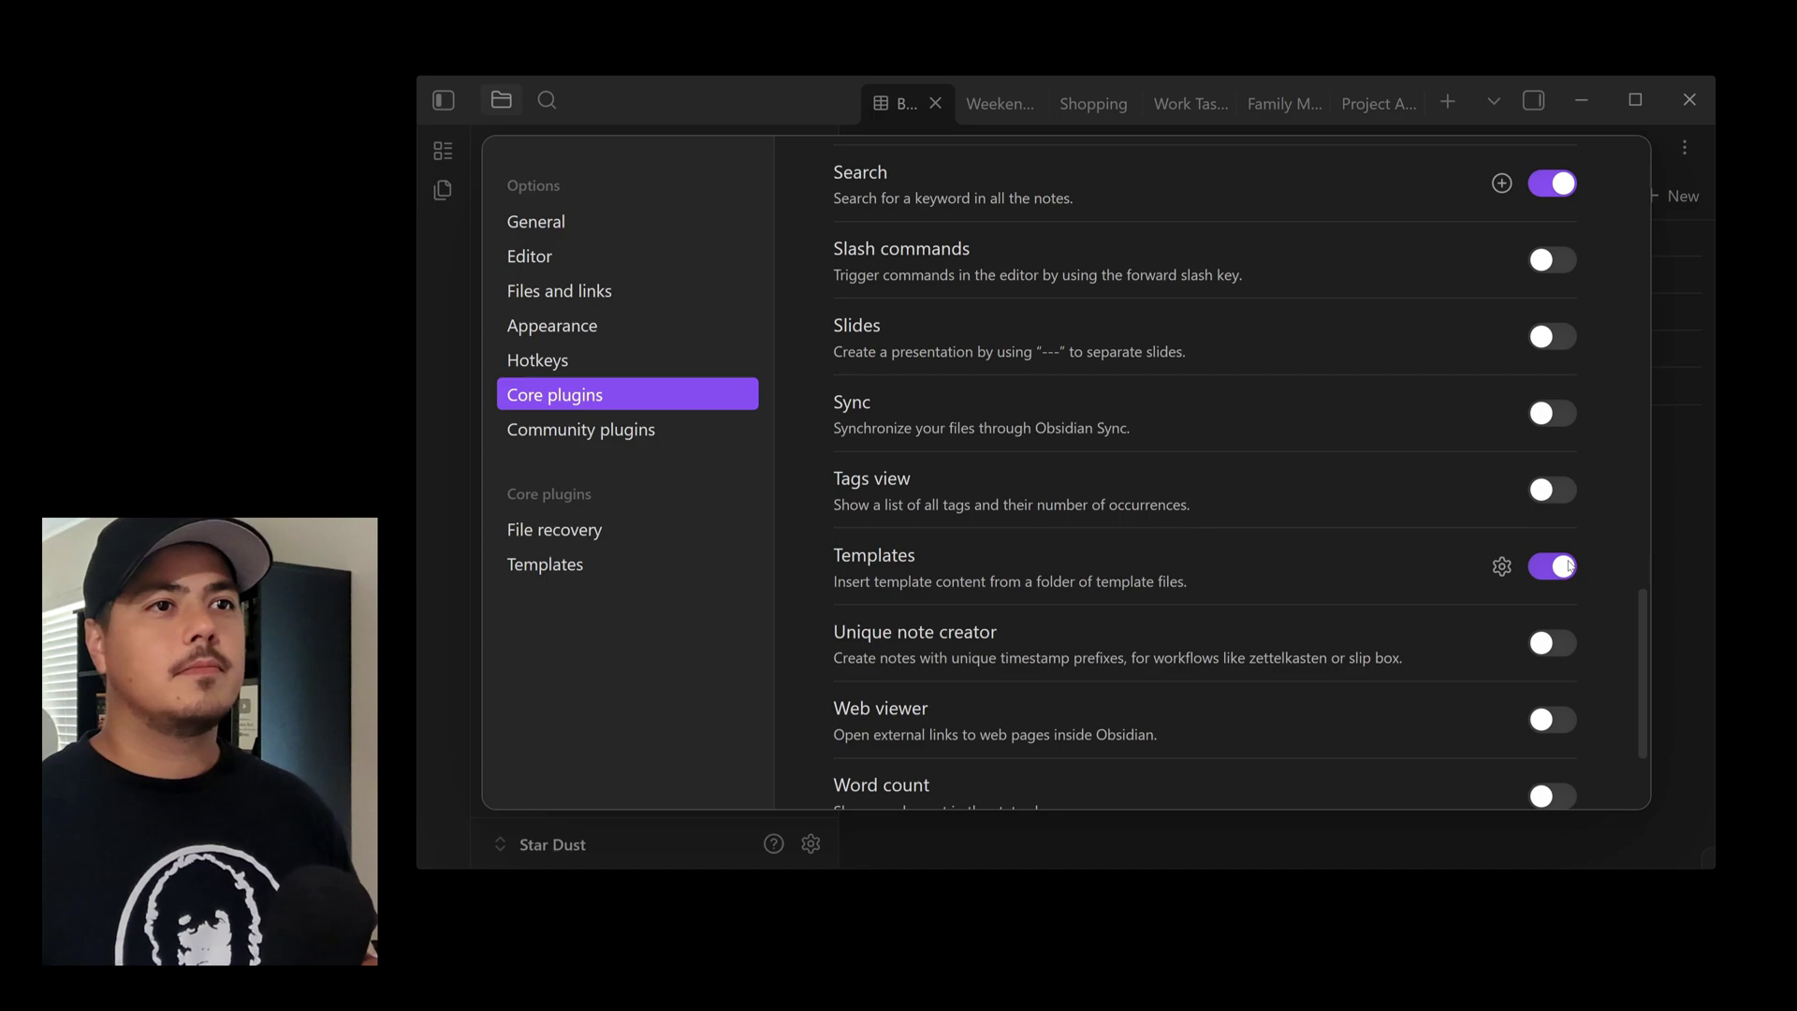
pyautogui.click(1502, 567)
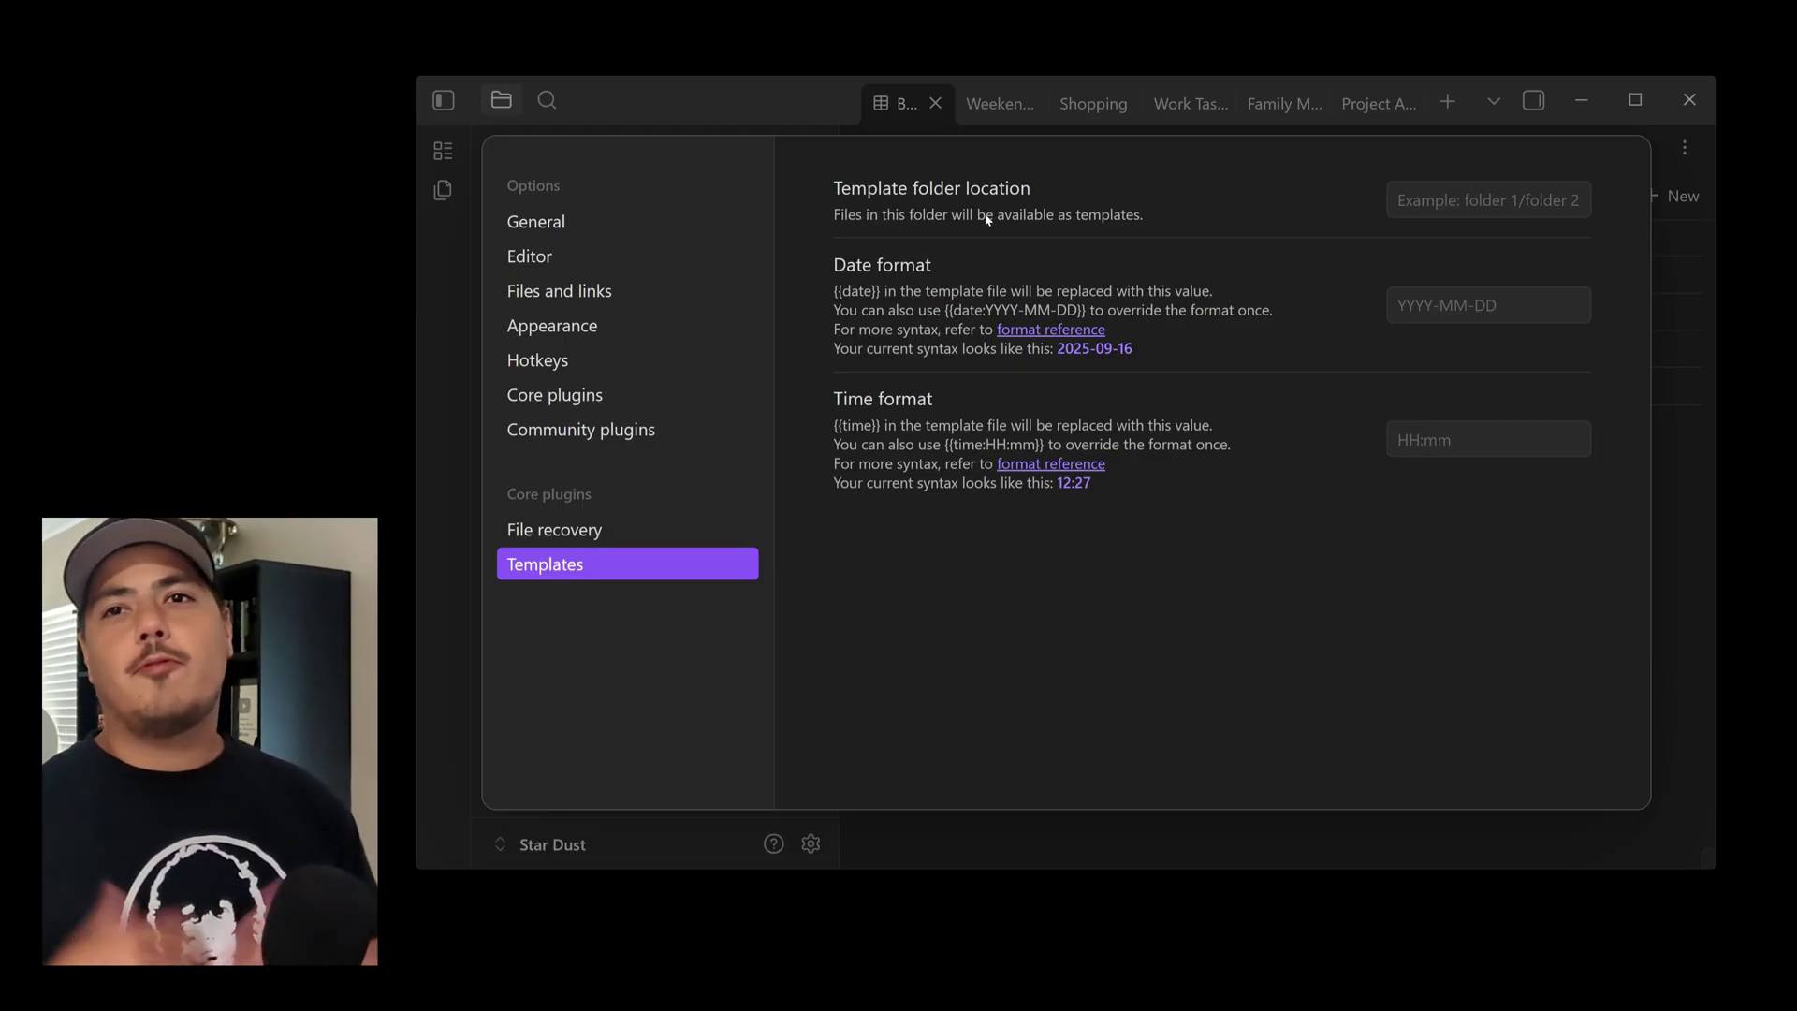
pyautogui.click(1311, 832)
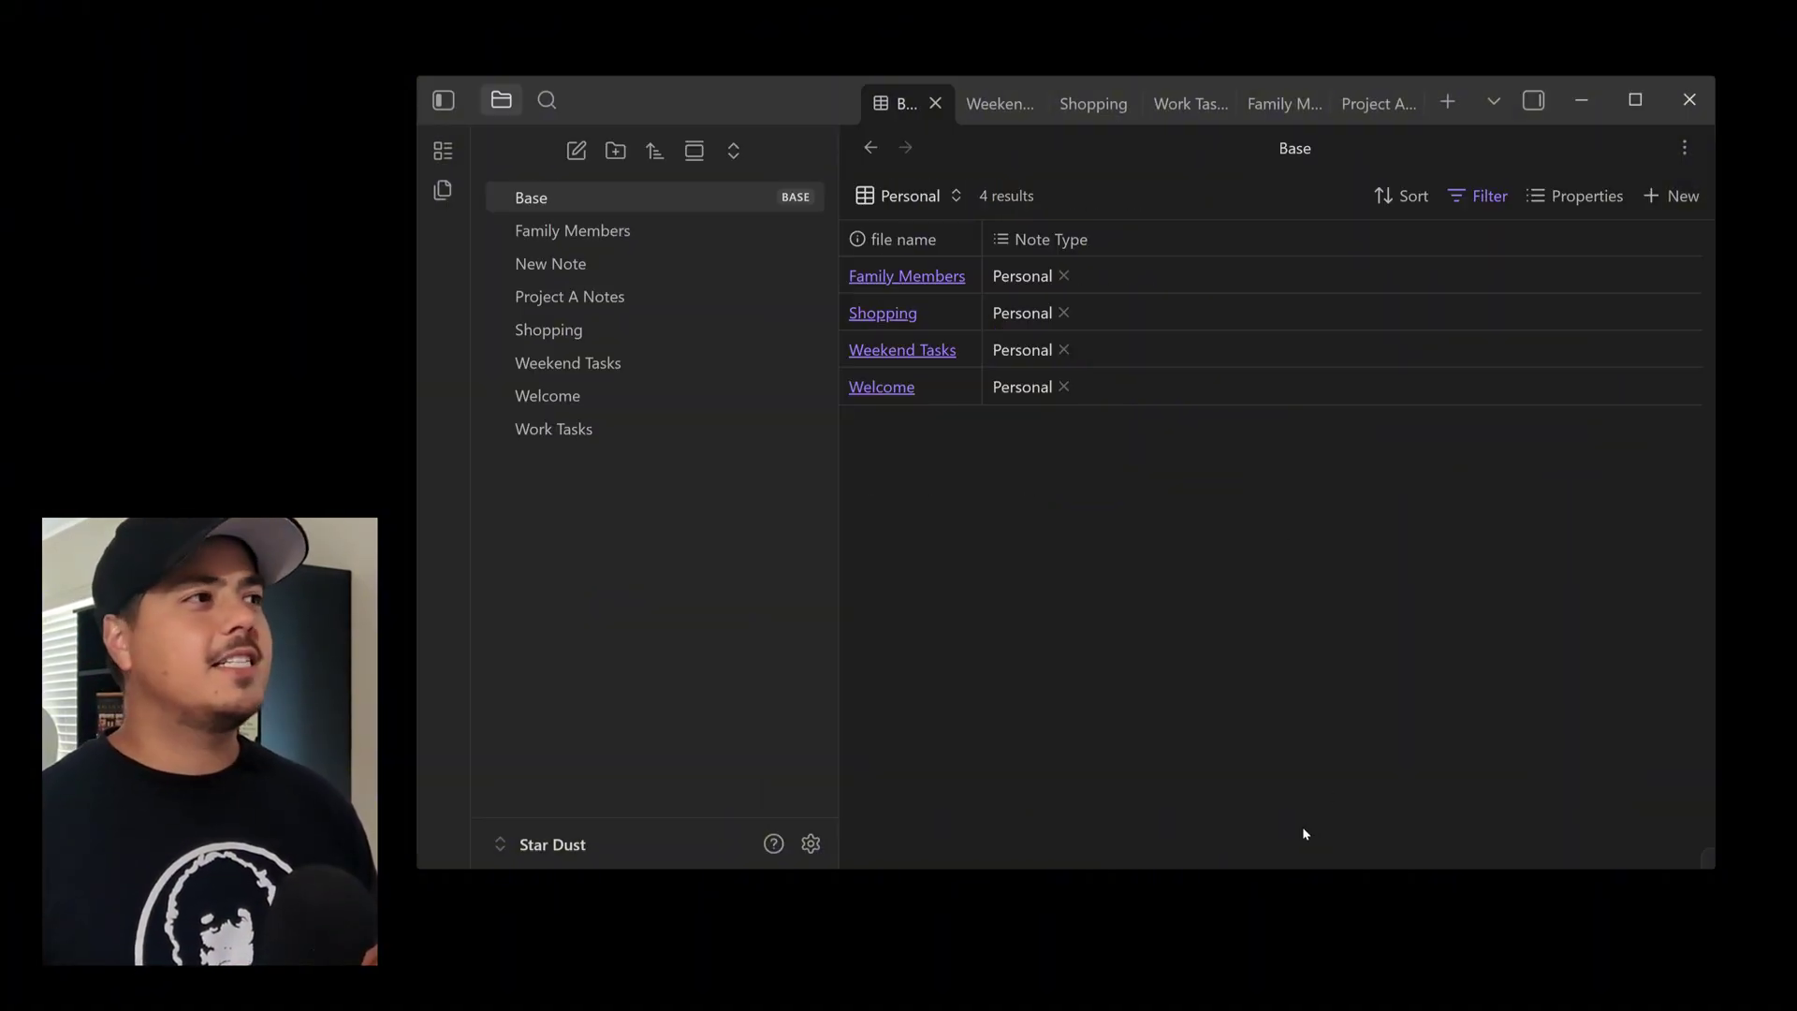
# Create a 'Templates' folder and set it as the template folder location
pyautogui.click(622, 160)
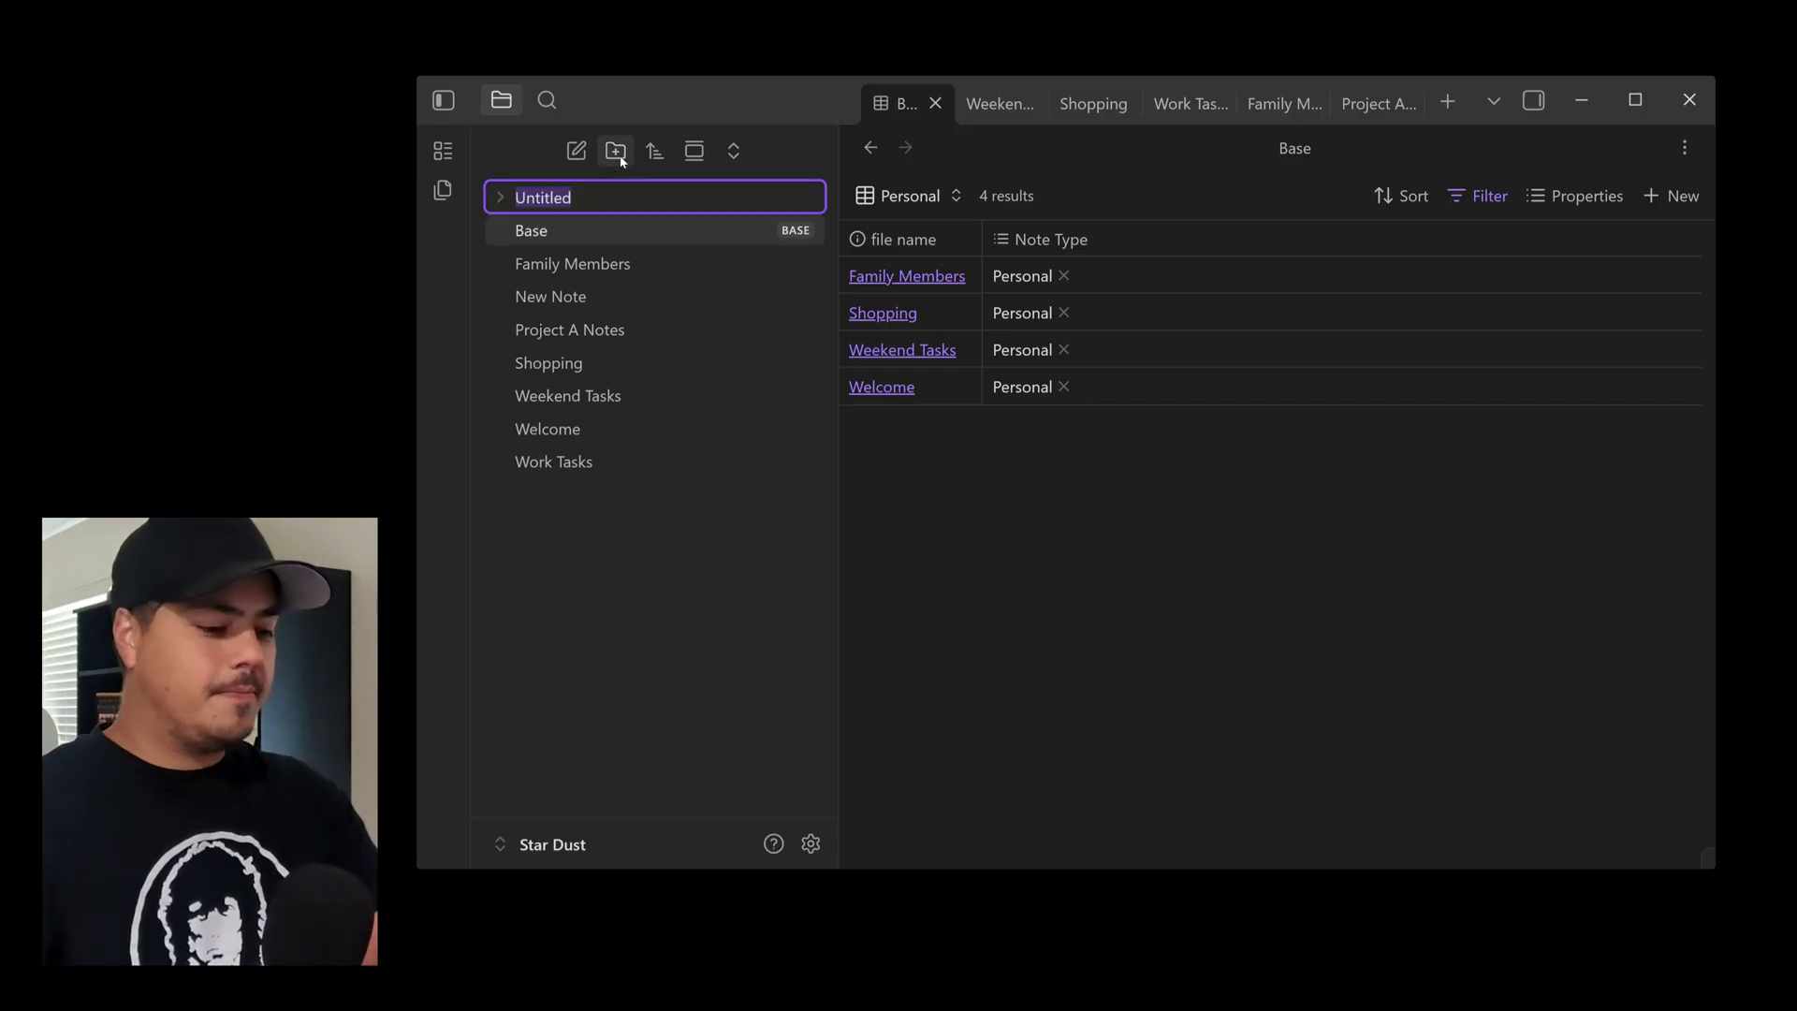
pyautogui.write('Templates')
pyautogui.press('Return')
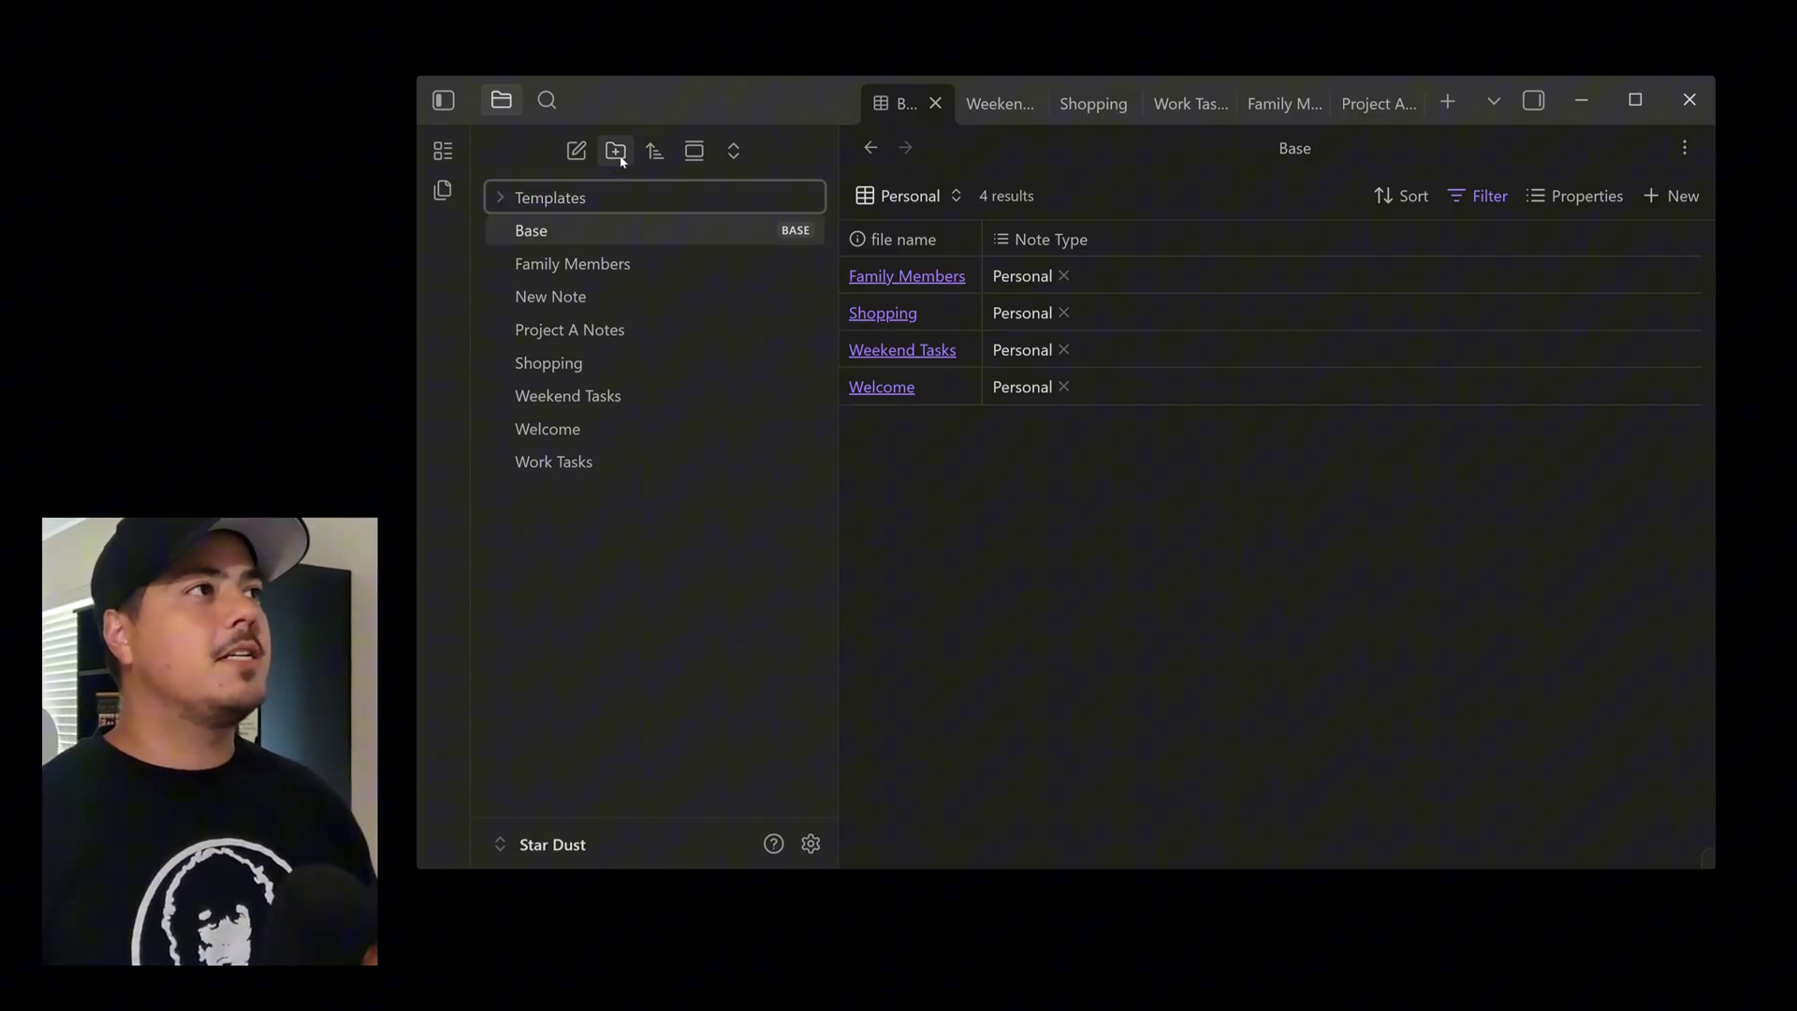
pyautogui.click(810, 844)
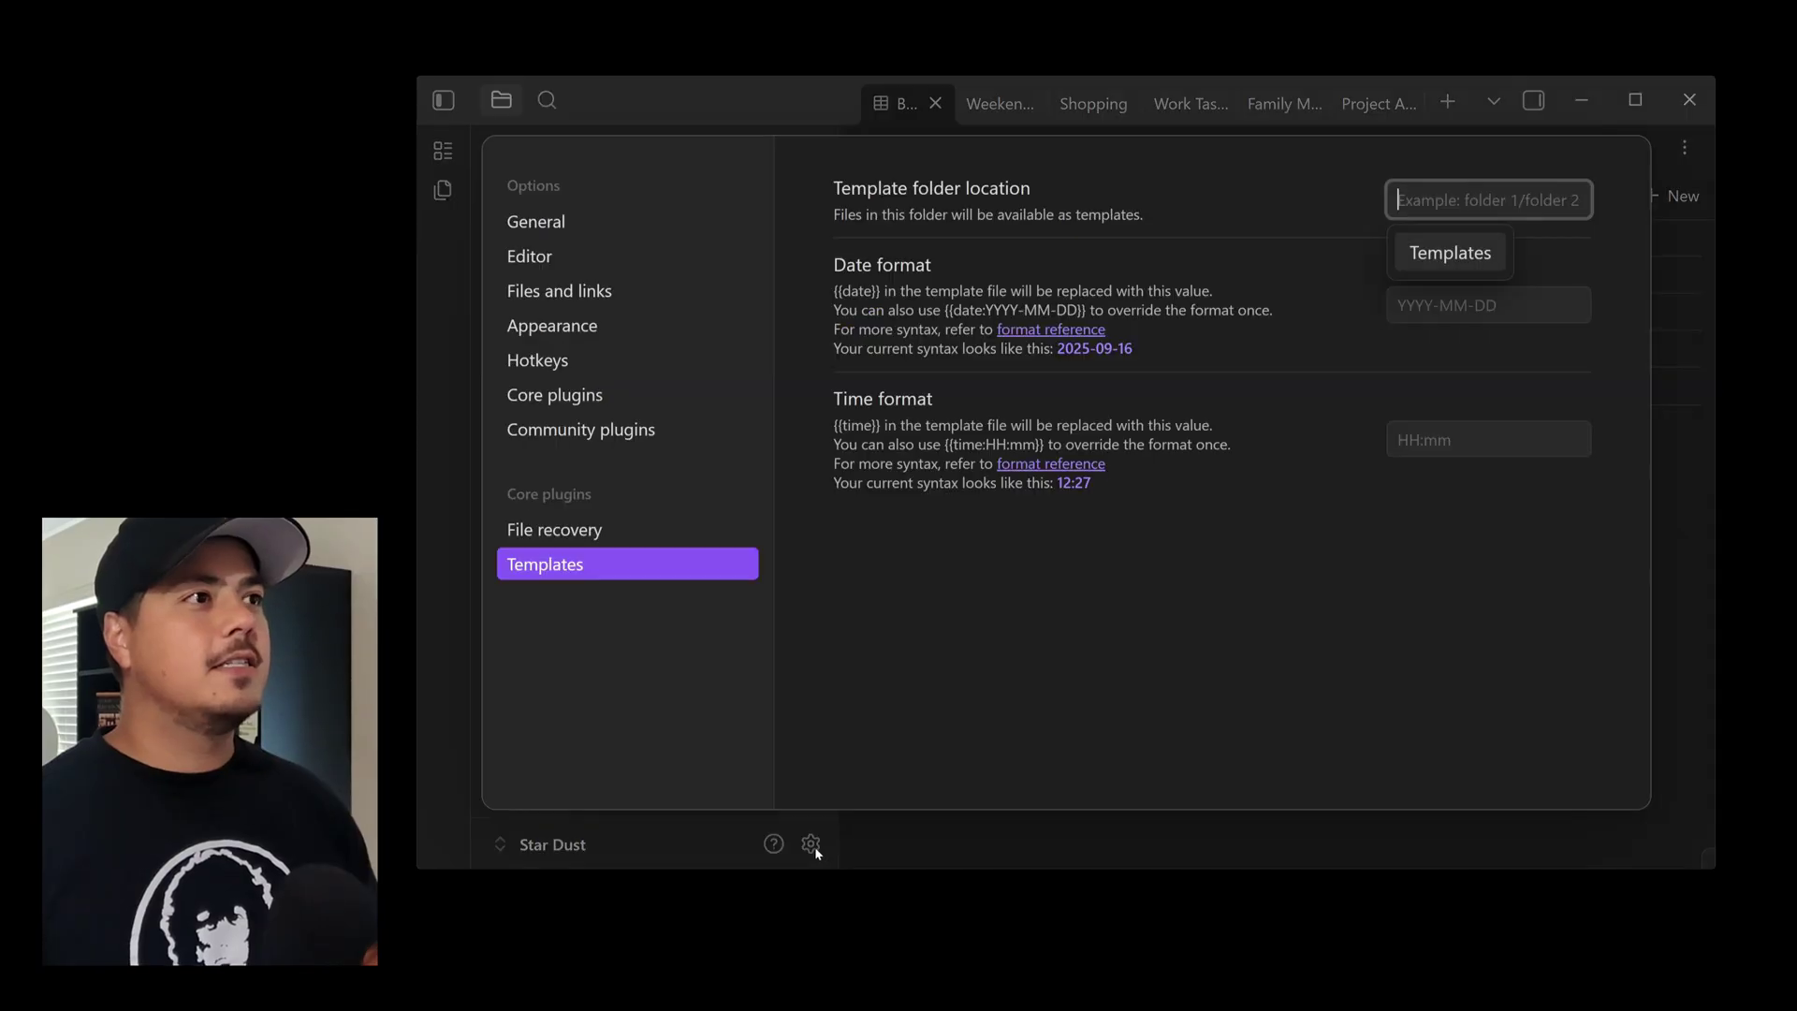
pyautogui.click(1449, 254)
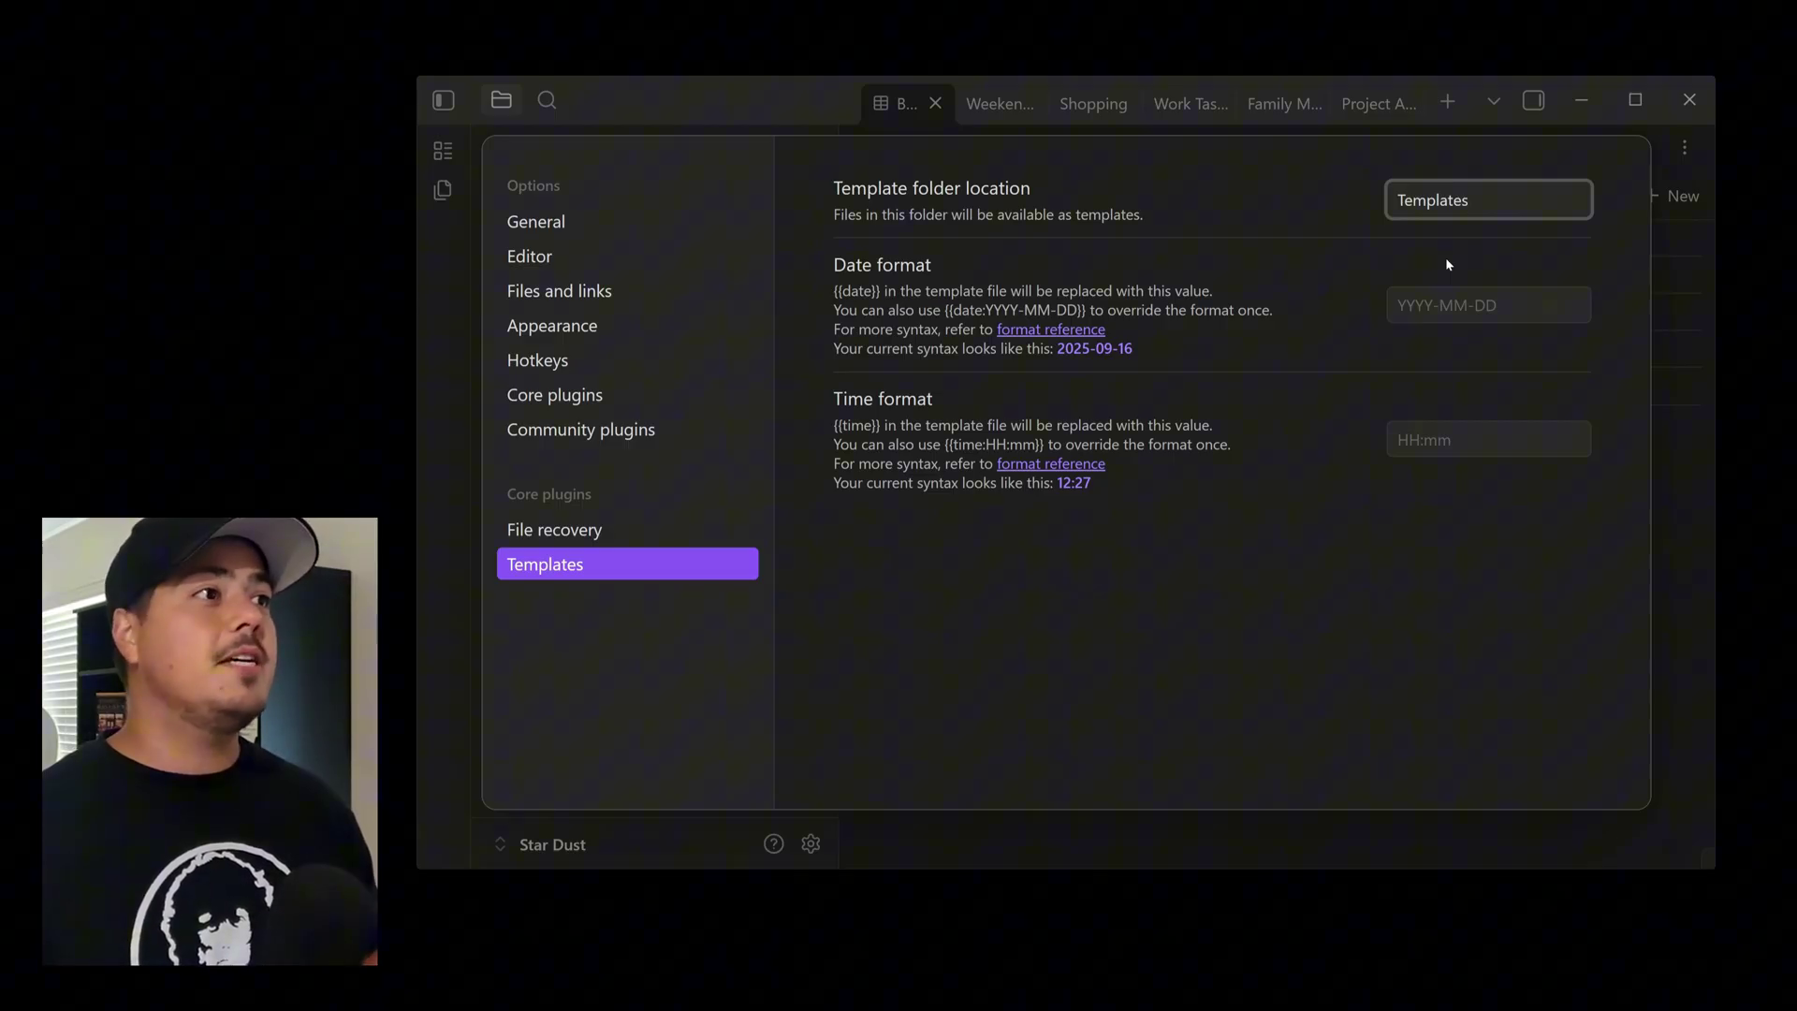
pyautogui.click(1694, 497)
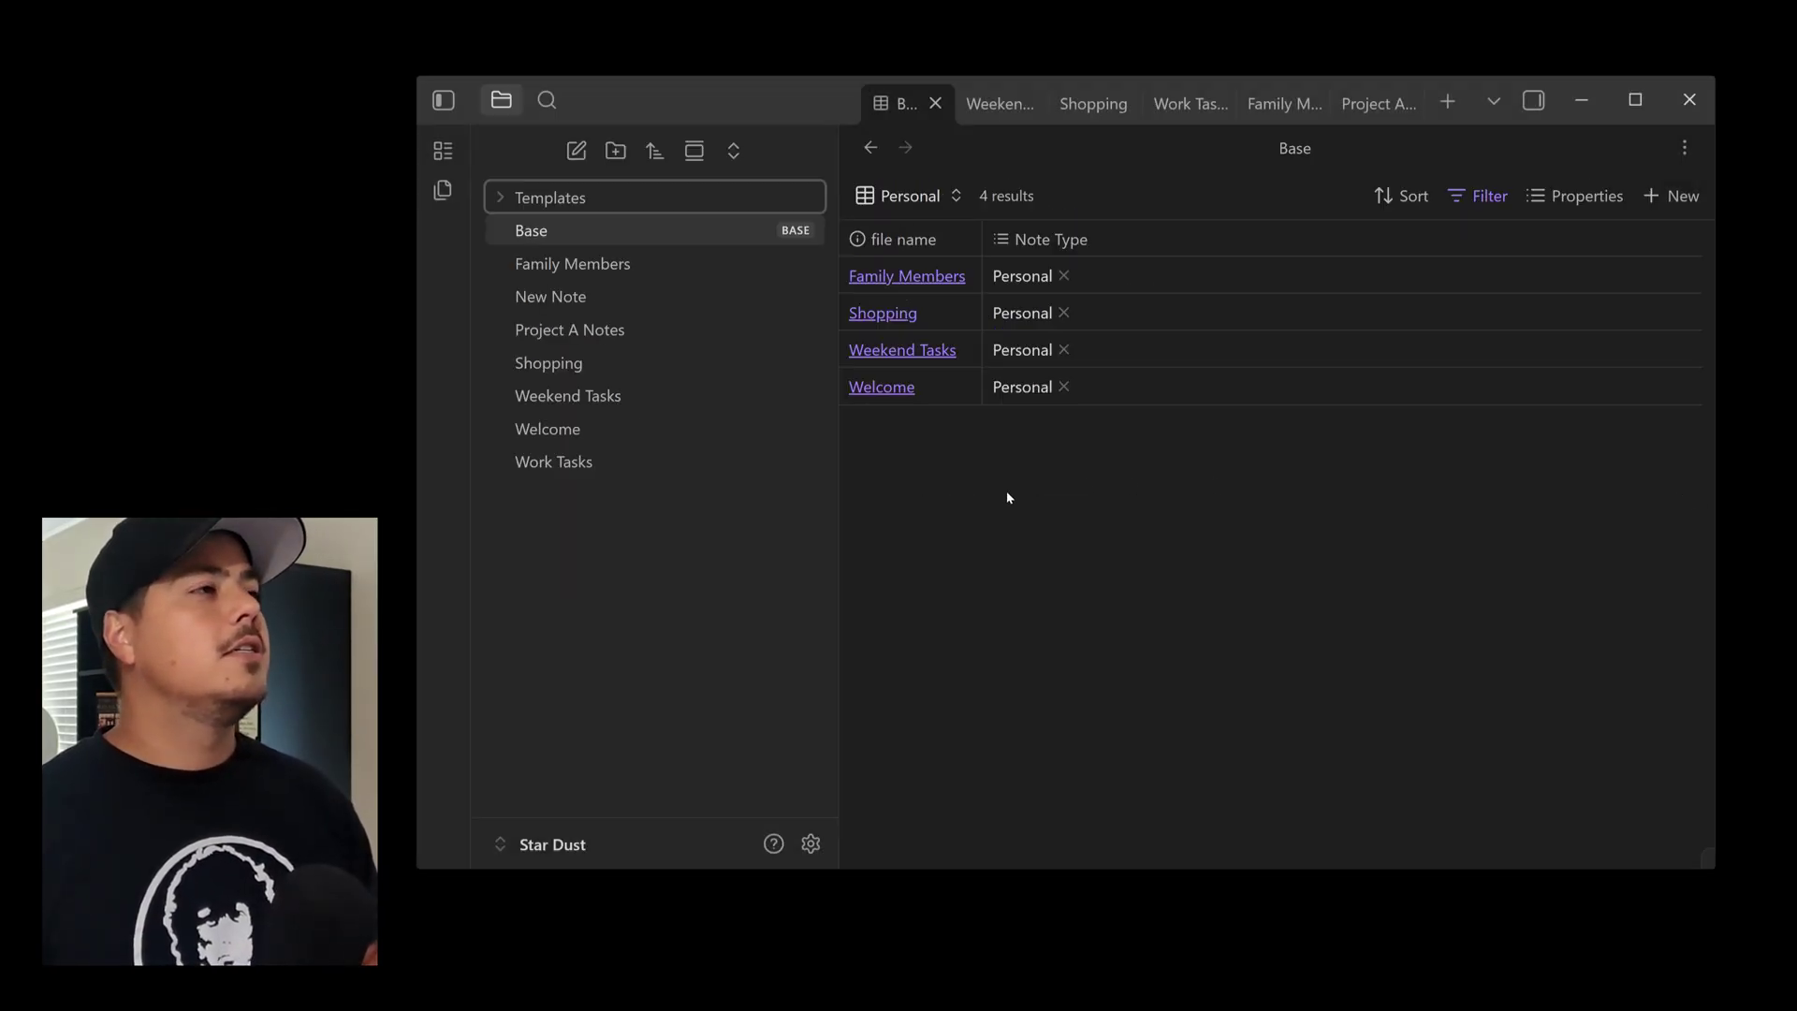
# Create a note named 'Personal Template' inside the Templates folder
pyautogui.rightClick(538, 201)
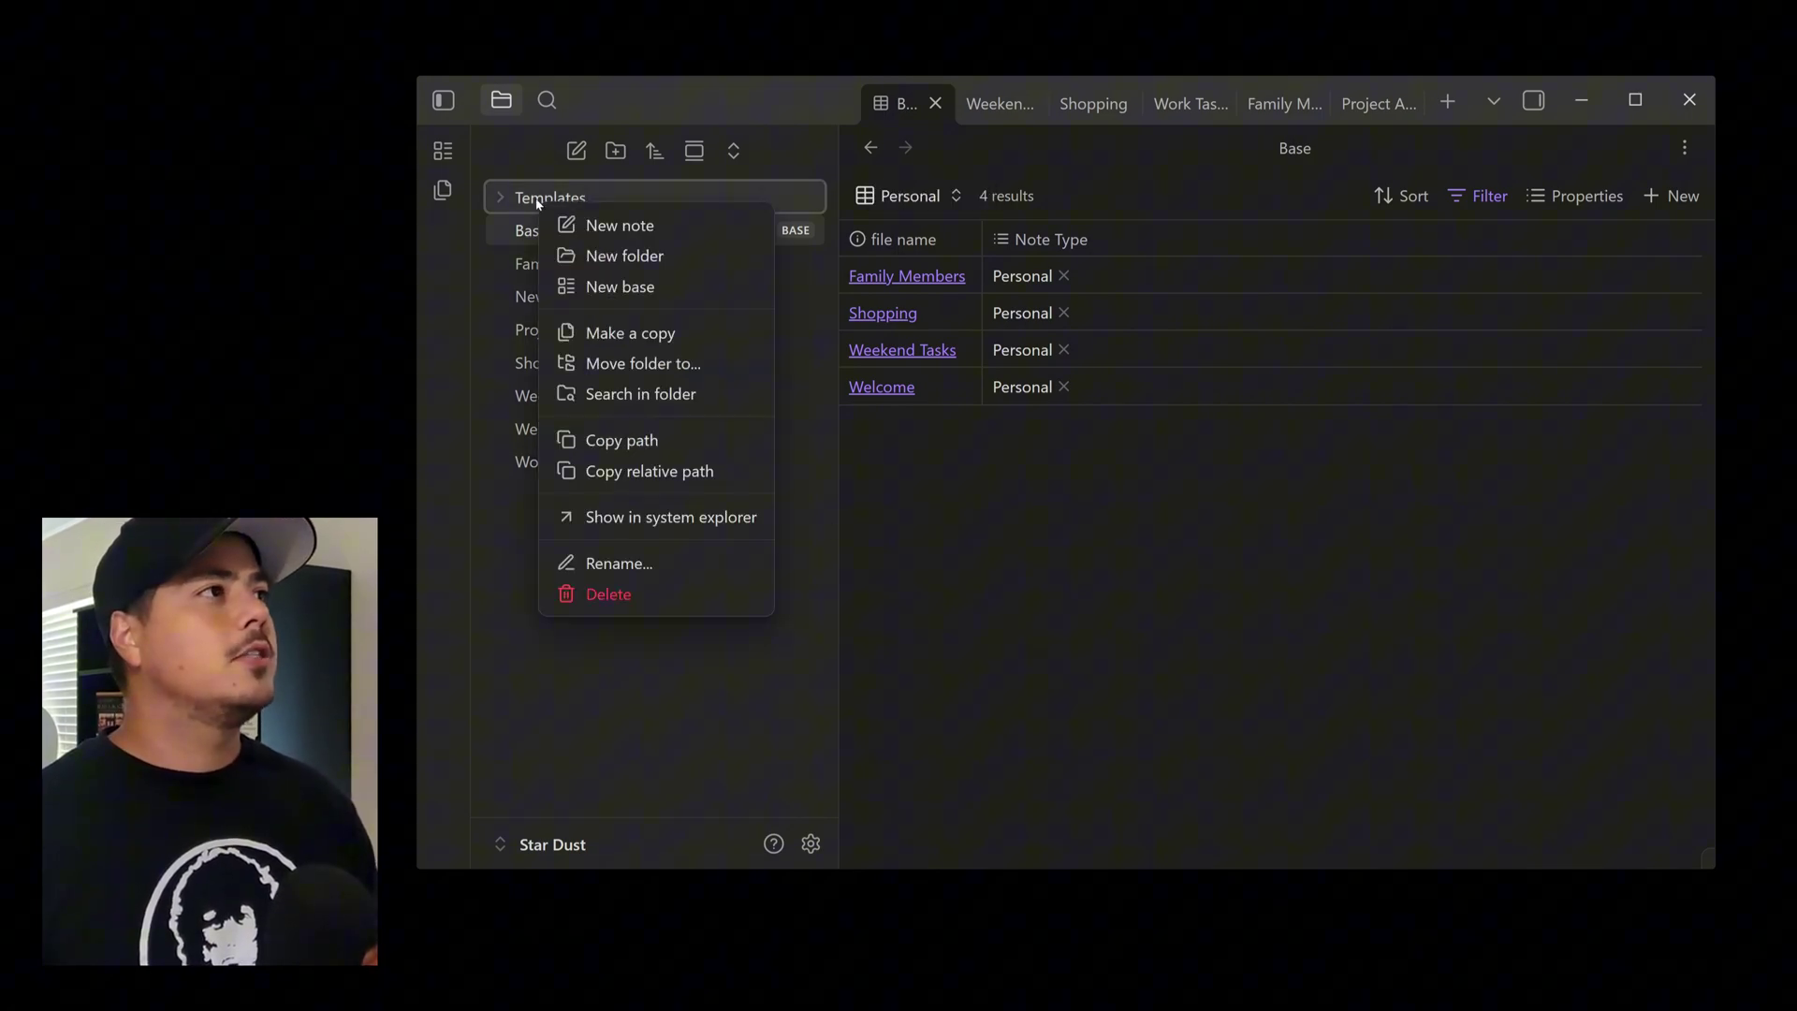
pyautogui.click(501, 199)
pyautogui.rightClick(526, 201)
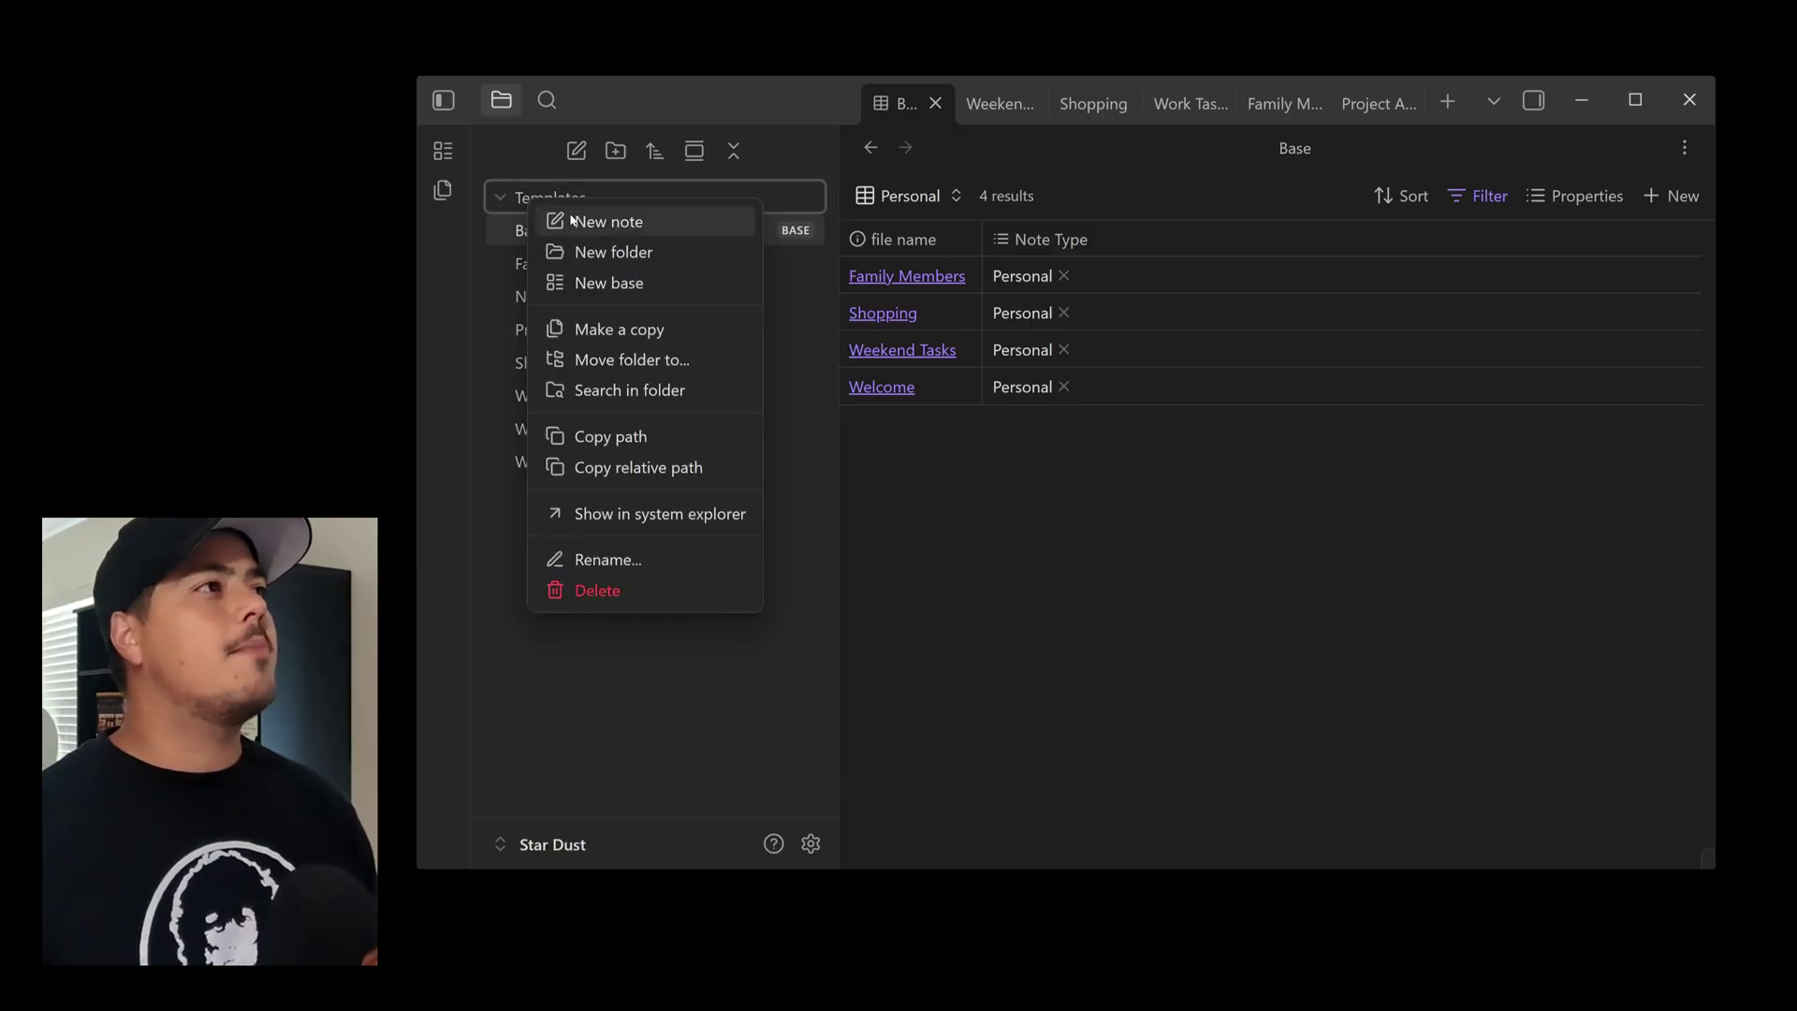
pyautogui.click(583, 223)
pyautogui.write('Personal Template')
pyautogui.press('Return')
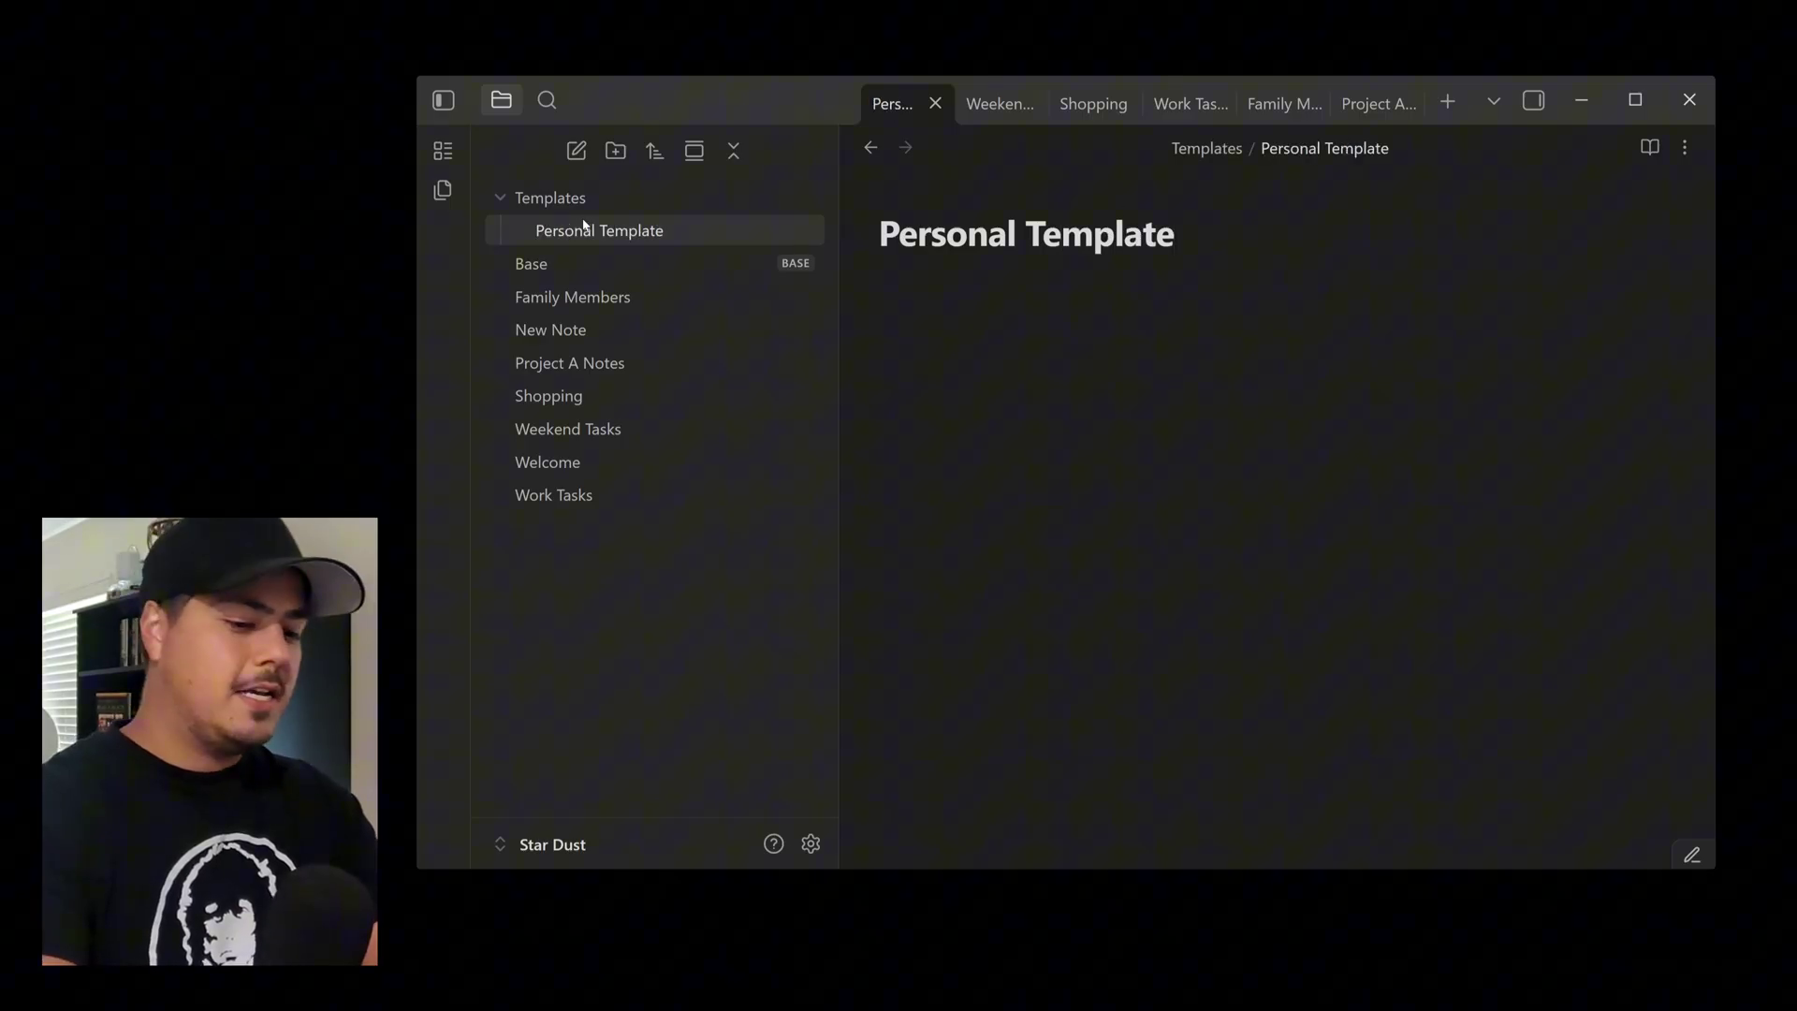
# Give Personal Template the property Note Type = Personal and a horizontal rule
pyautogui.hotkey('ctrl', ';')
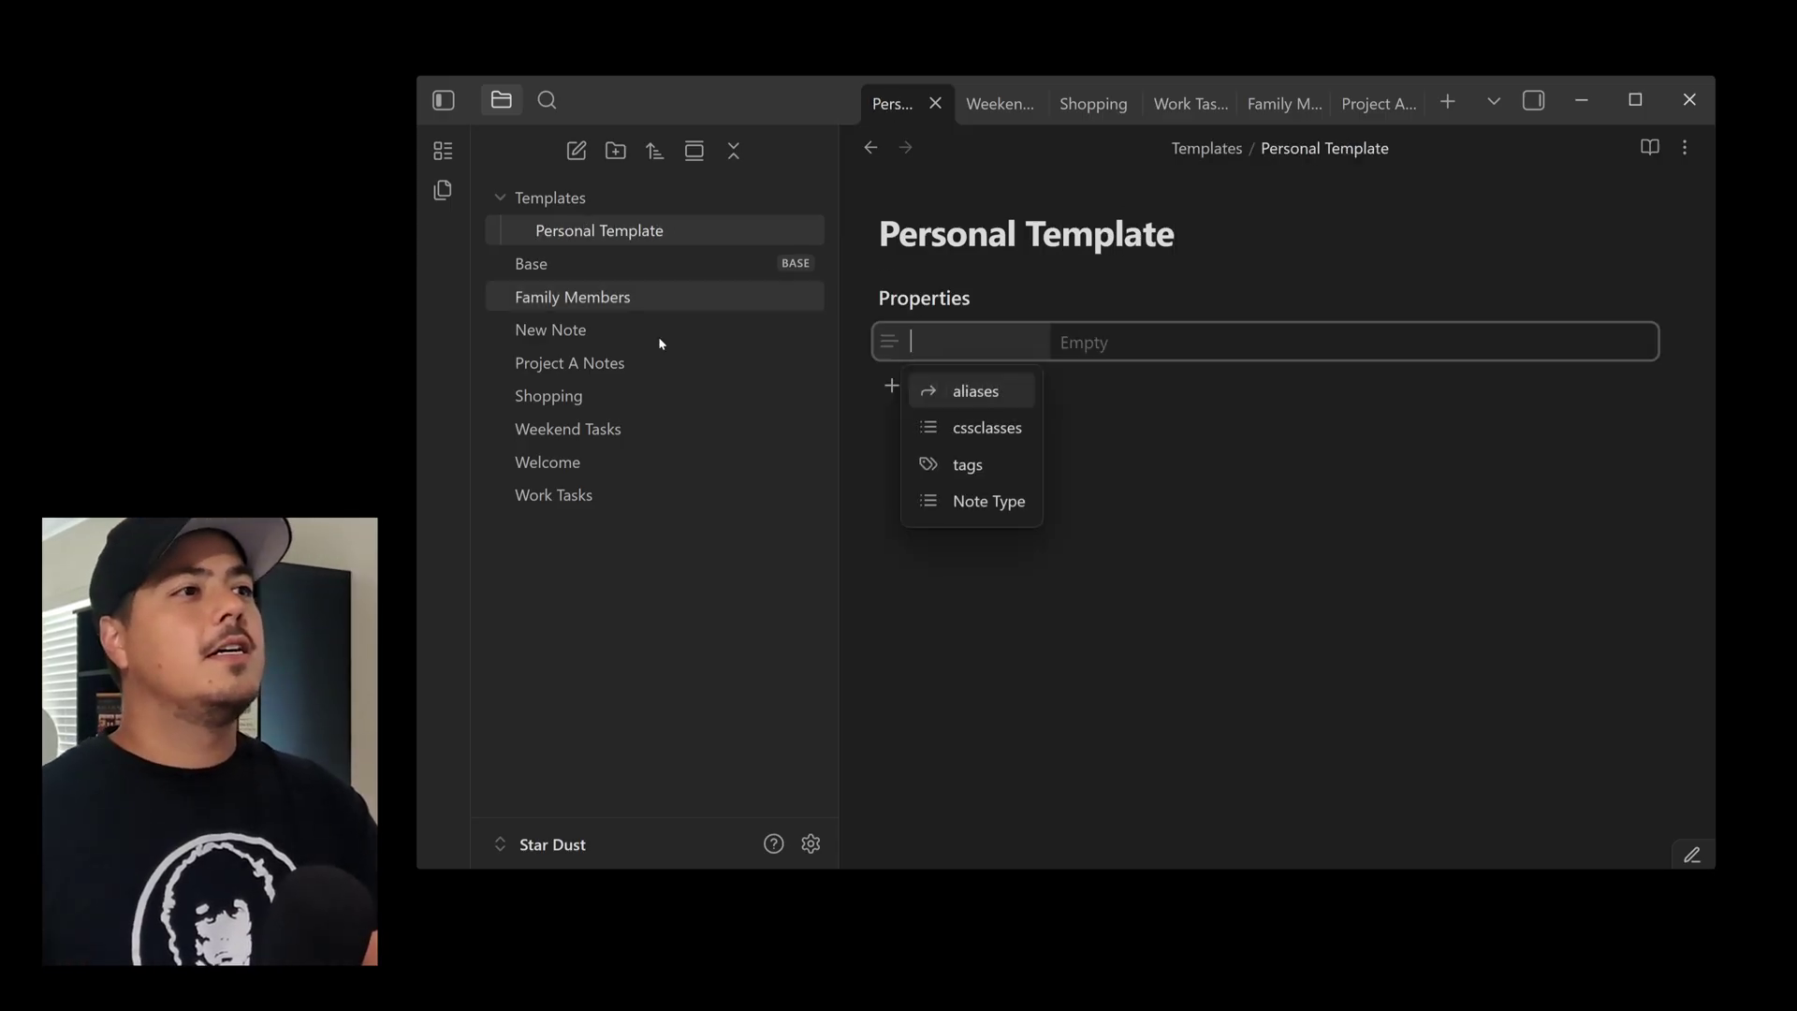
pyautogui.click(948, 499)
pyautogui.click(1107, 387)
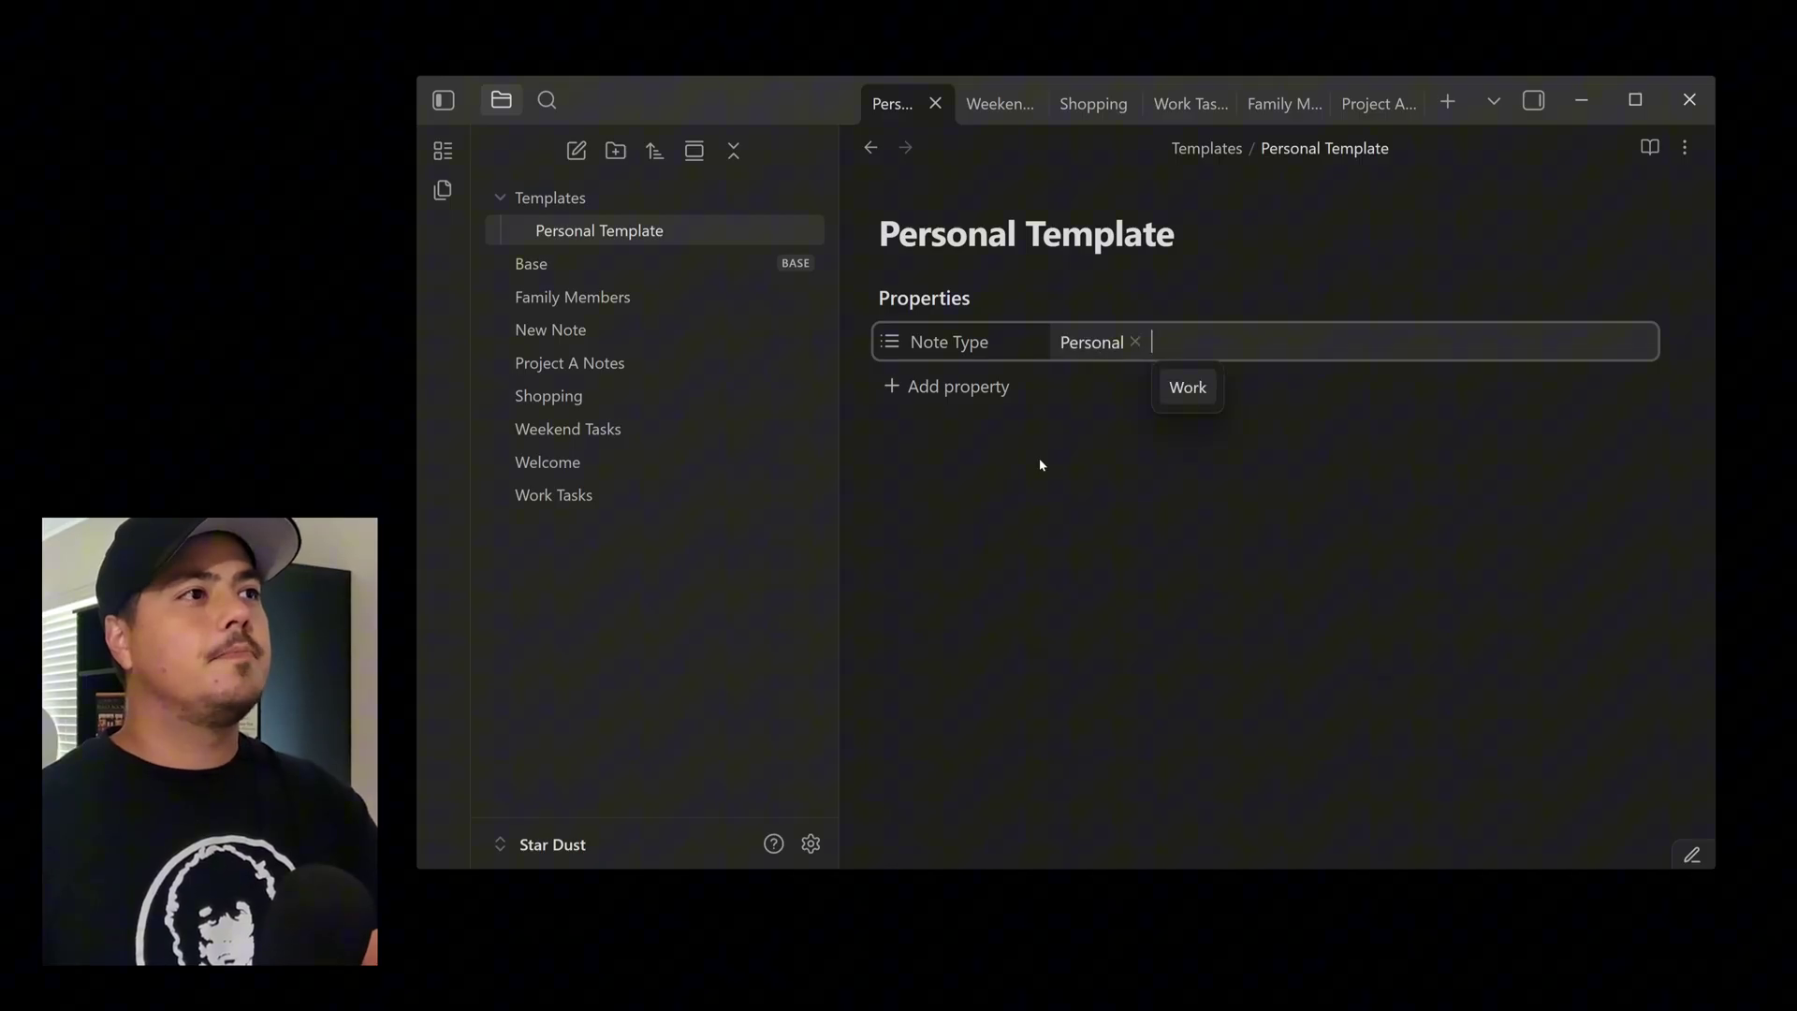
pyautogui.click(1002, 490)
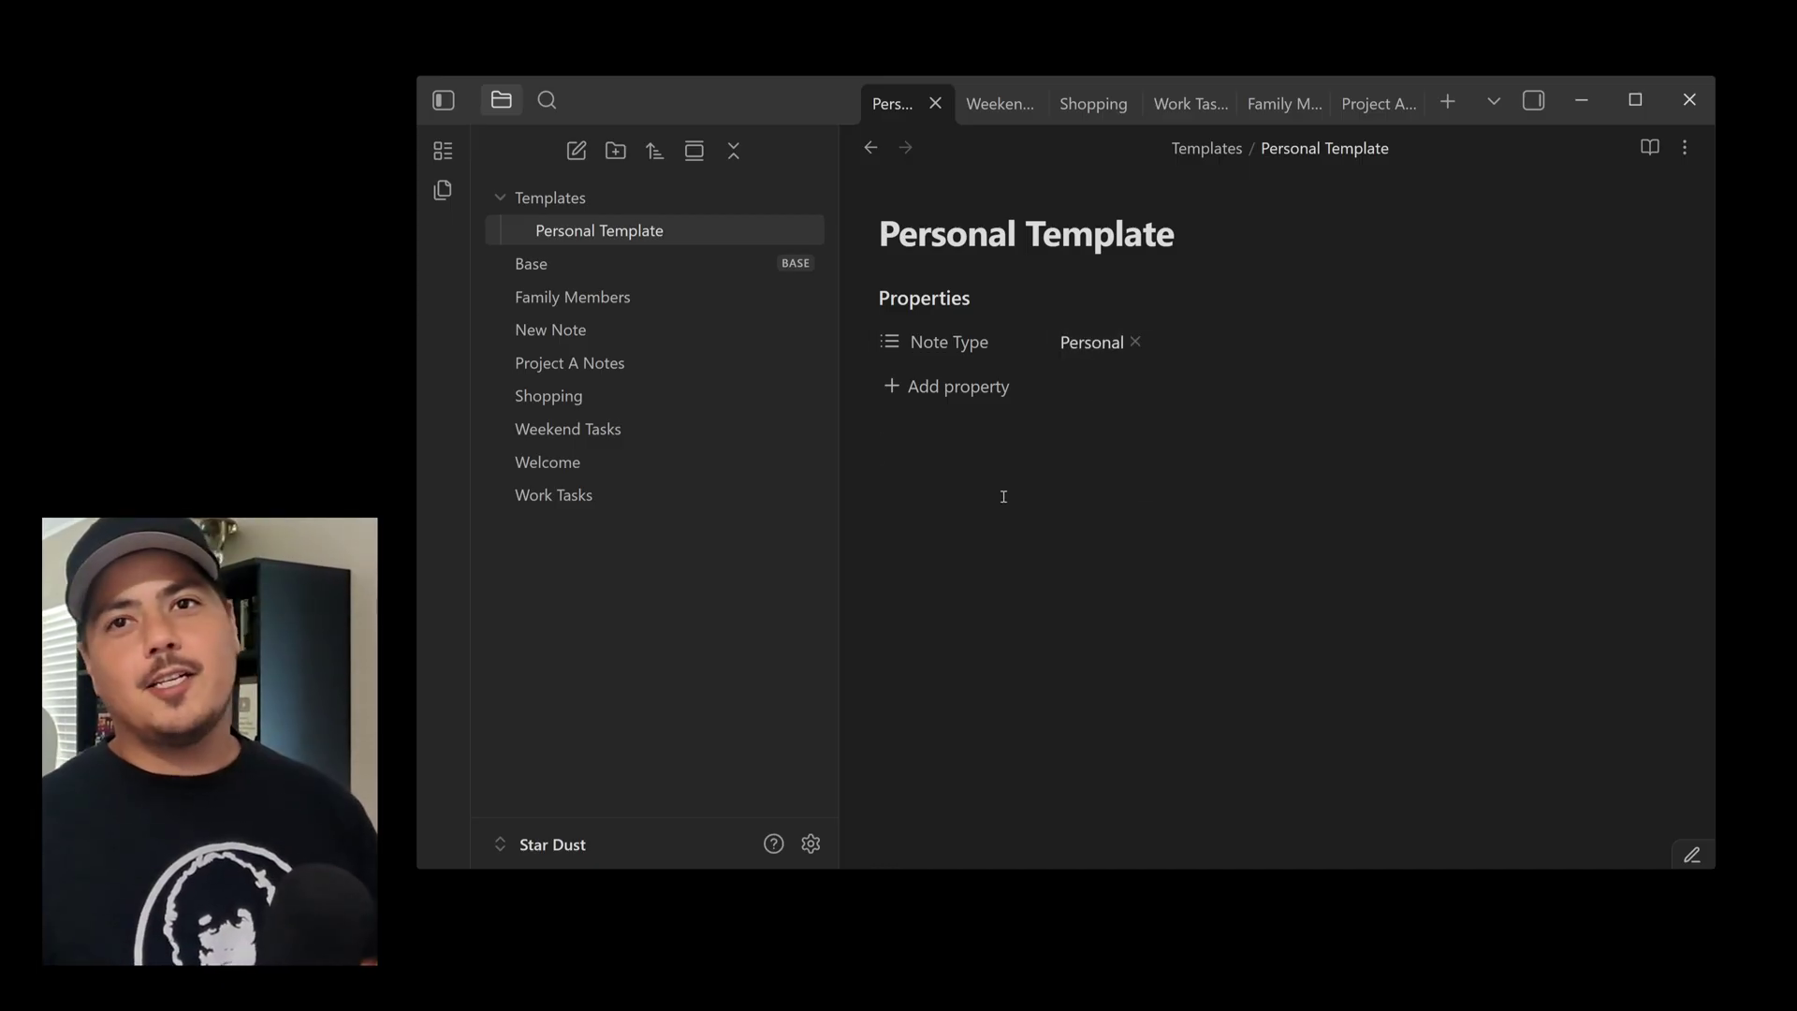
pyautogui.write('---')
pyautogui.press('Return')
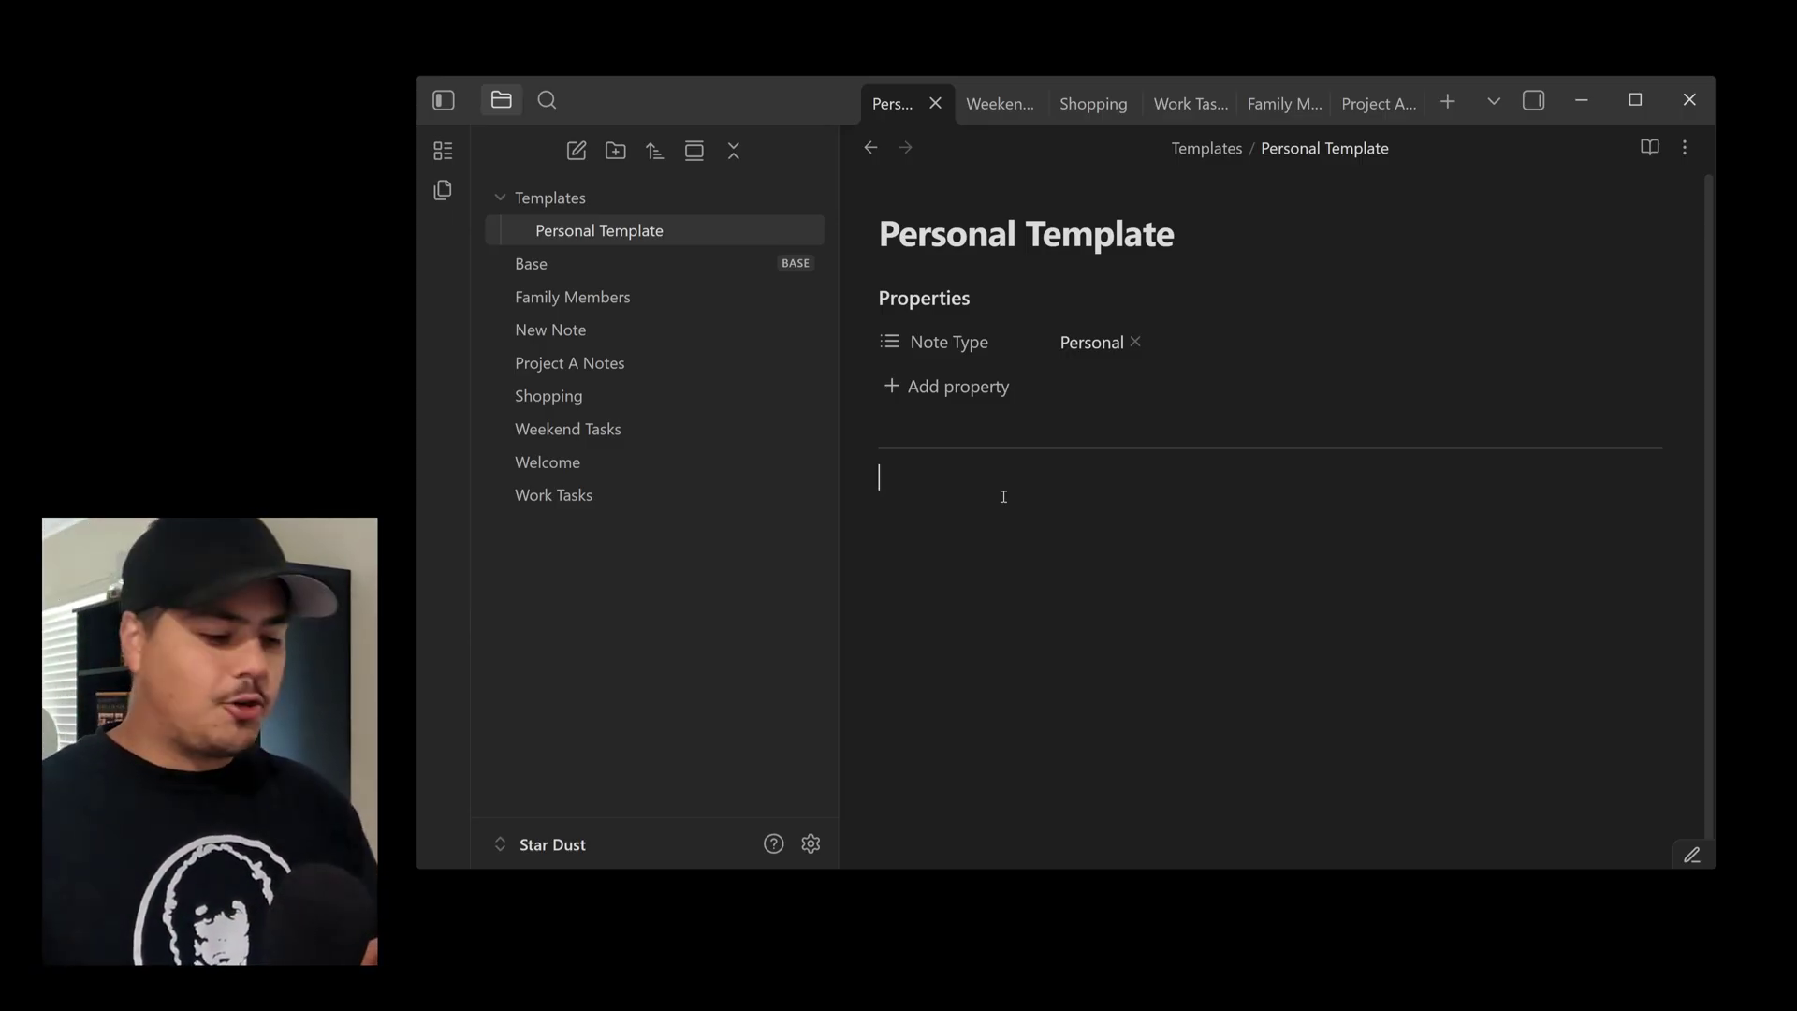
# Create a new note titled 'Next weekend's tasks', leaving its body empty
pyautogui.hotkey('ctrl', 'n')
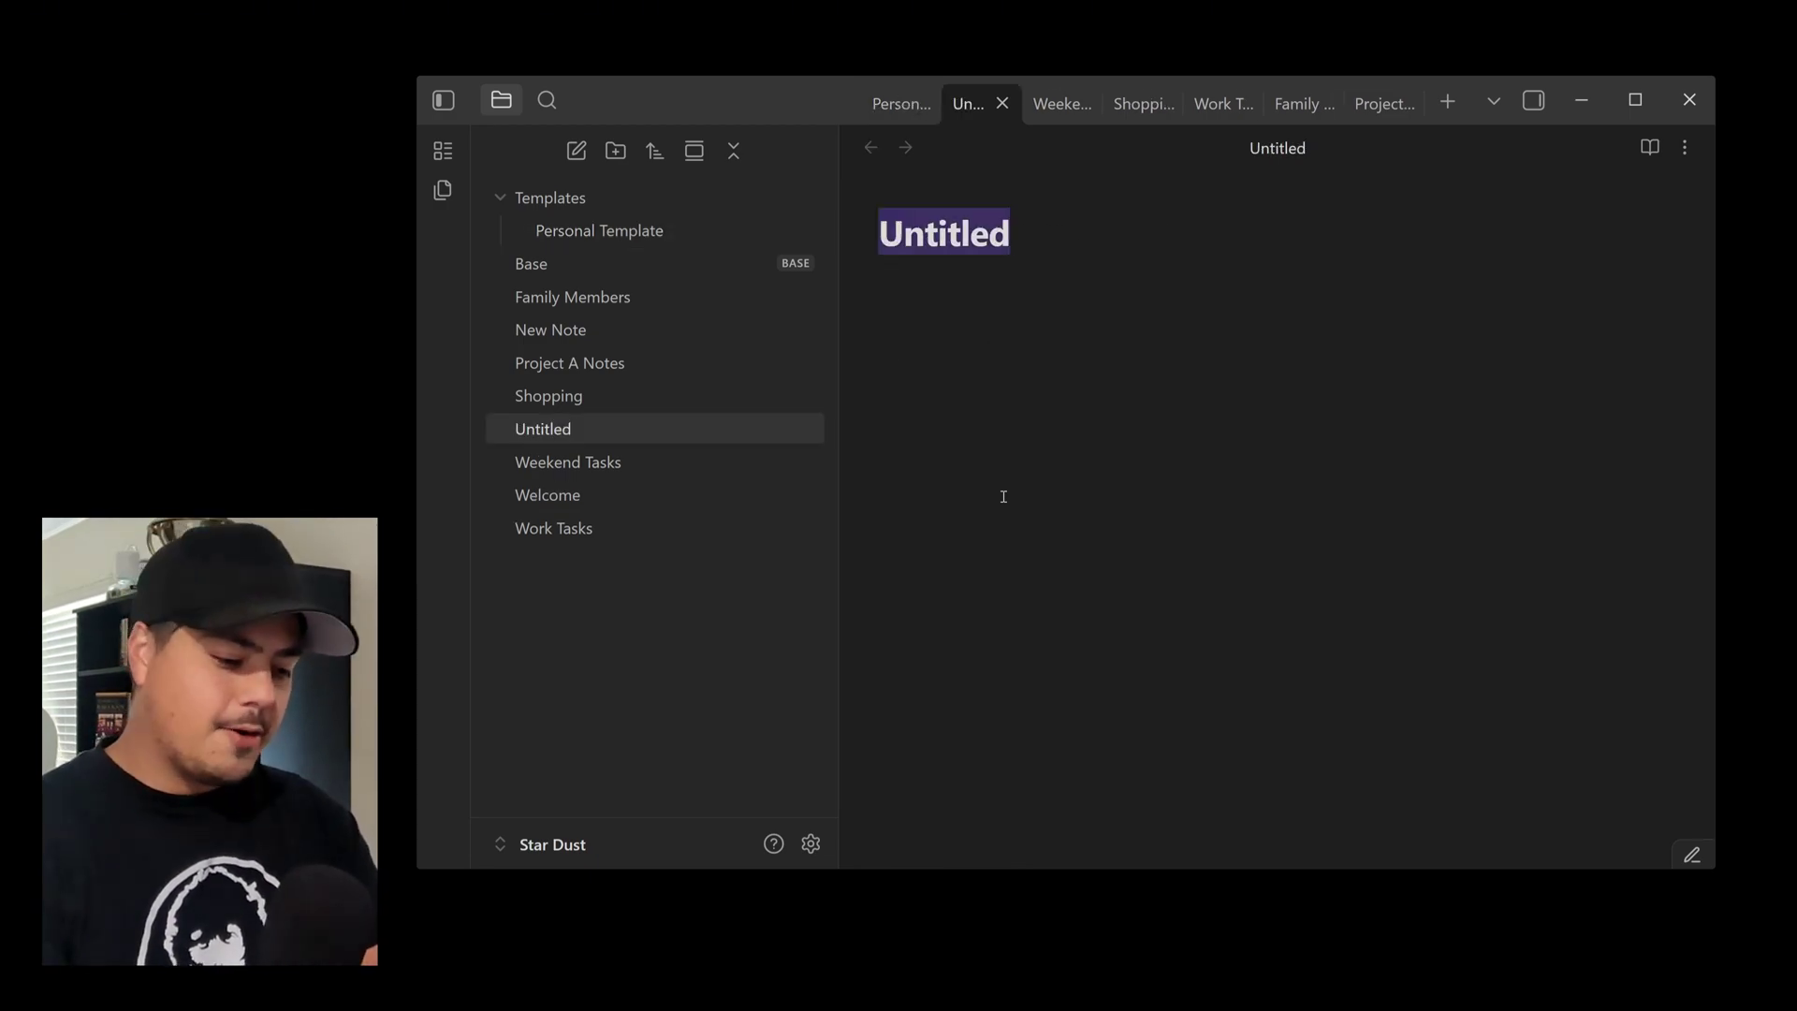
pyautogui.write('Next wee')
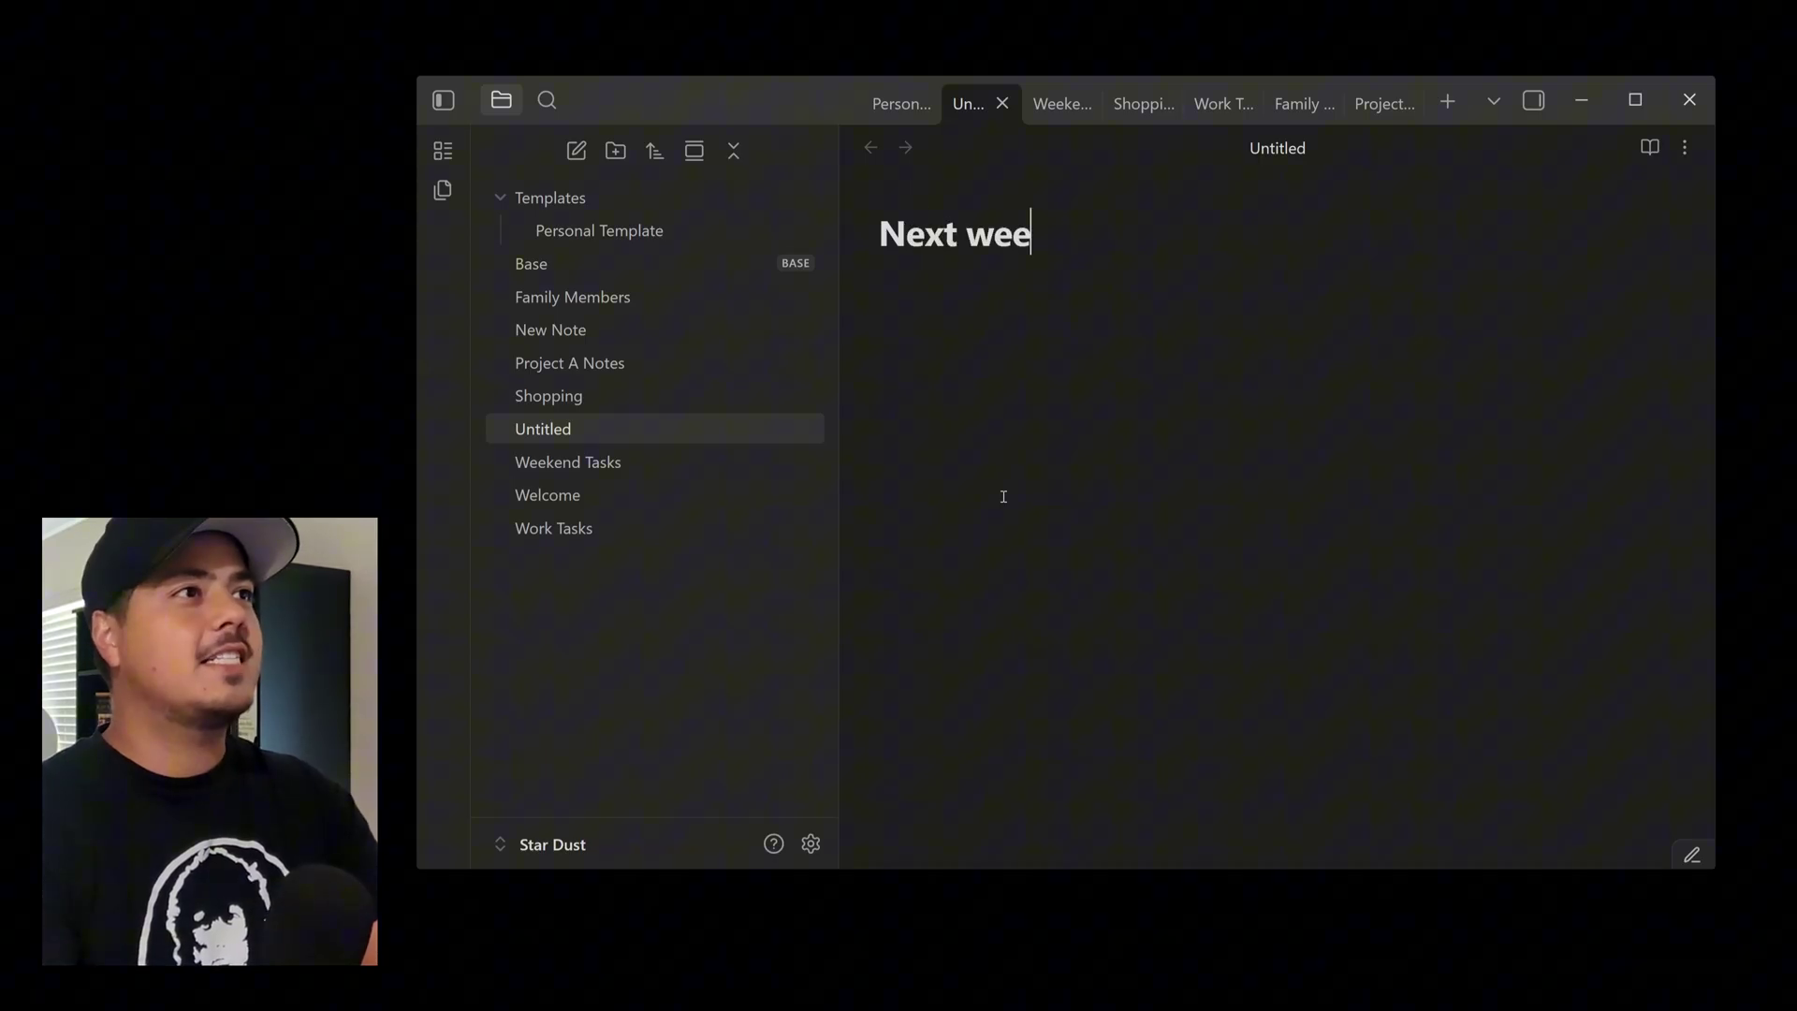
pyautogui.write("kend's tasks")
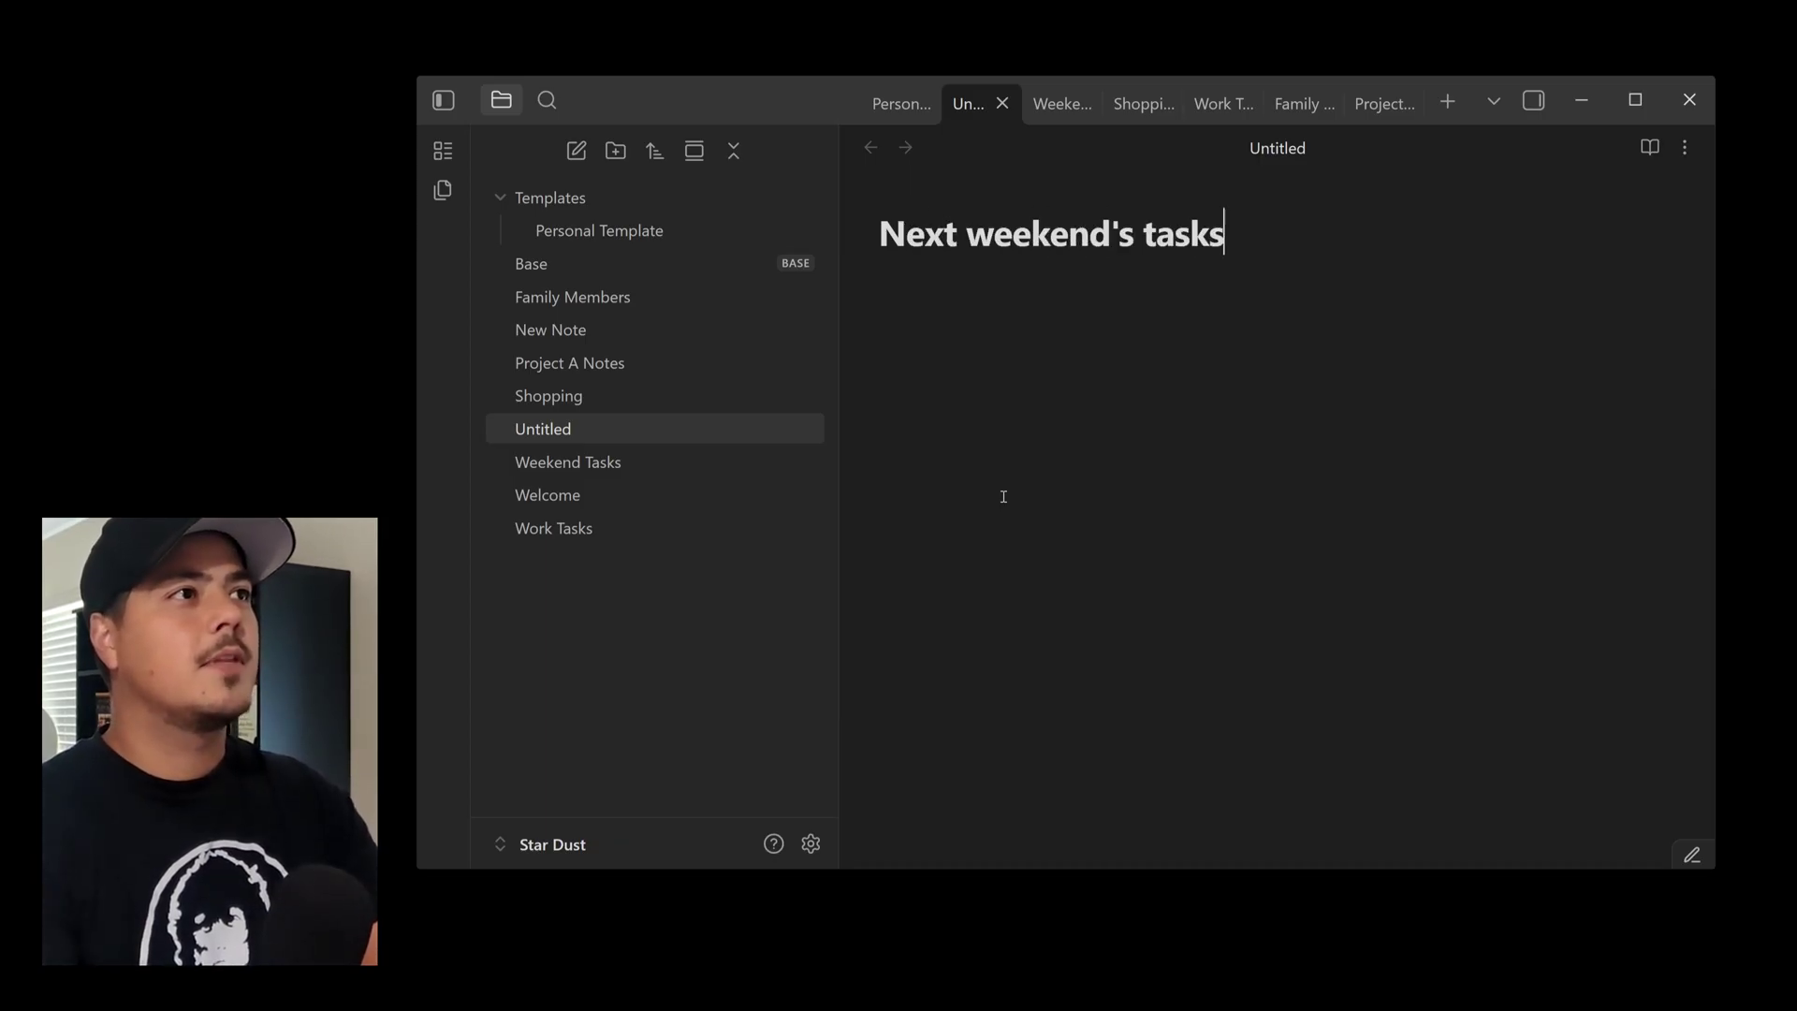
pyautogui.press('Return')
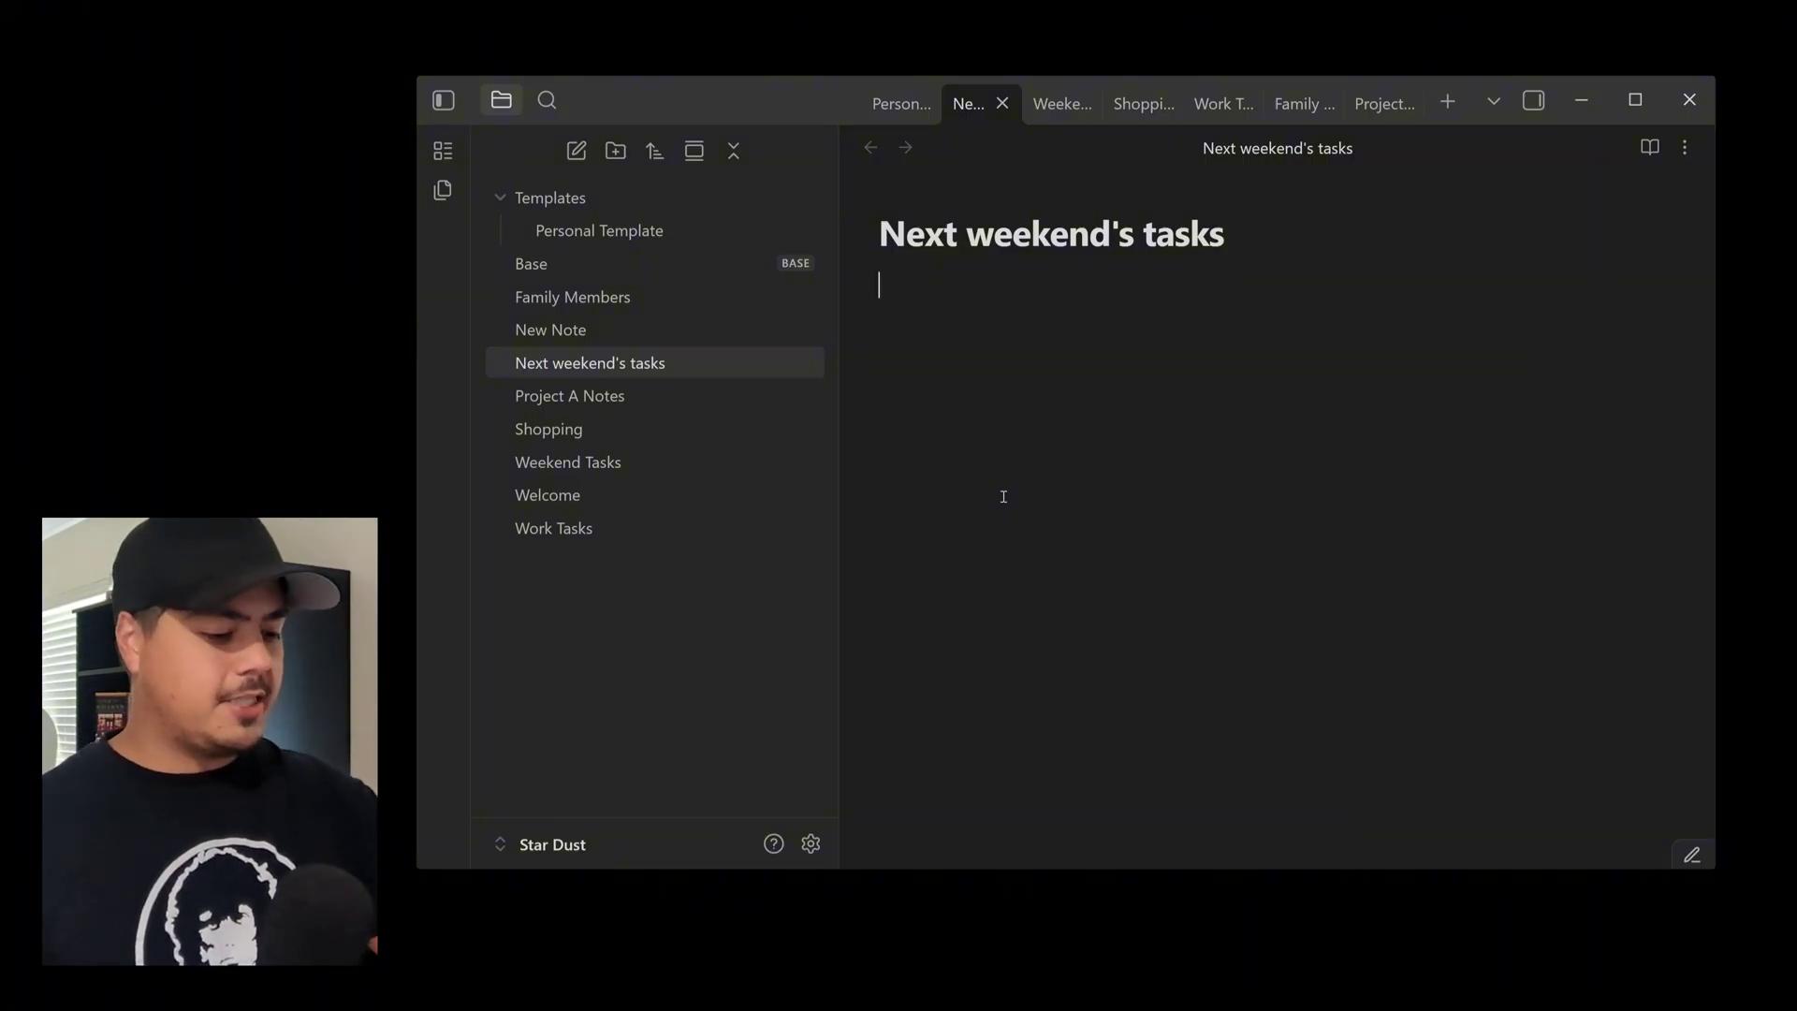
pyautogui.write('t')
pyautogui.press('BackSpace')
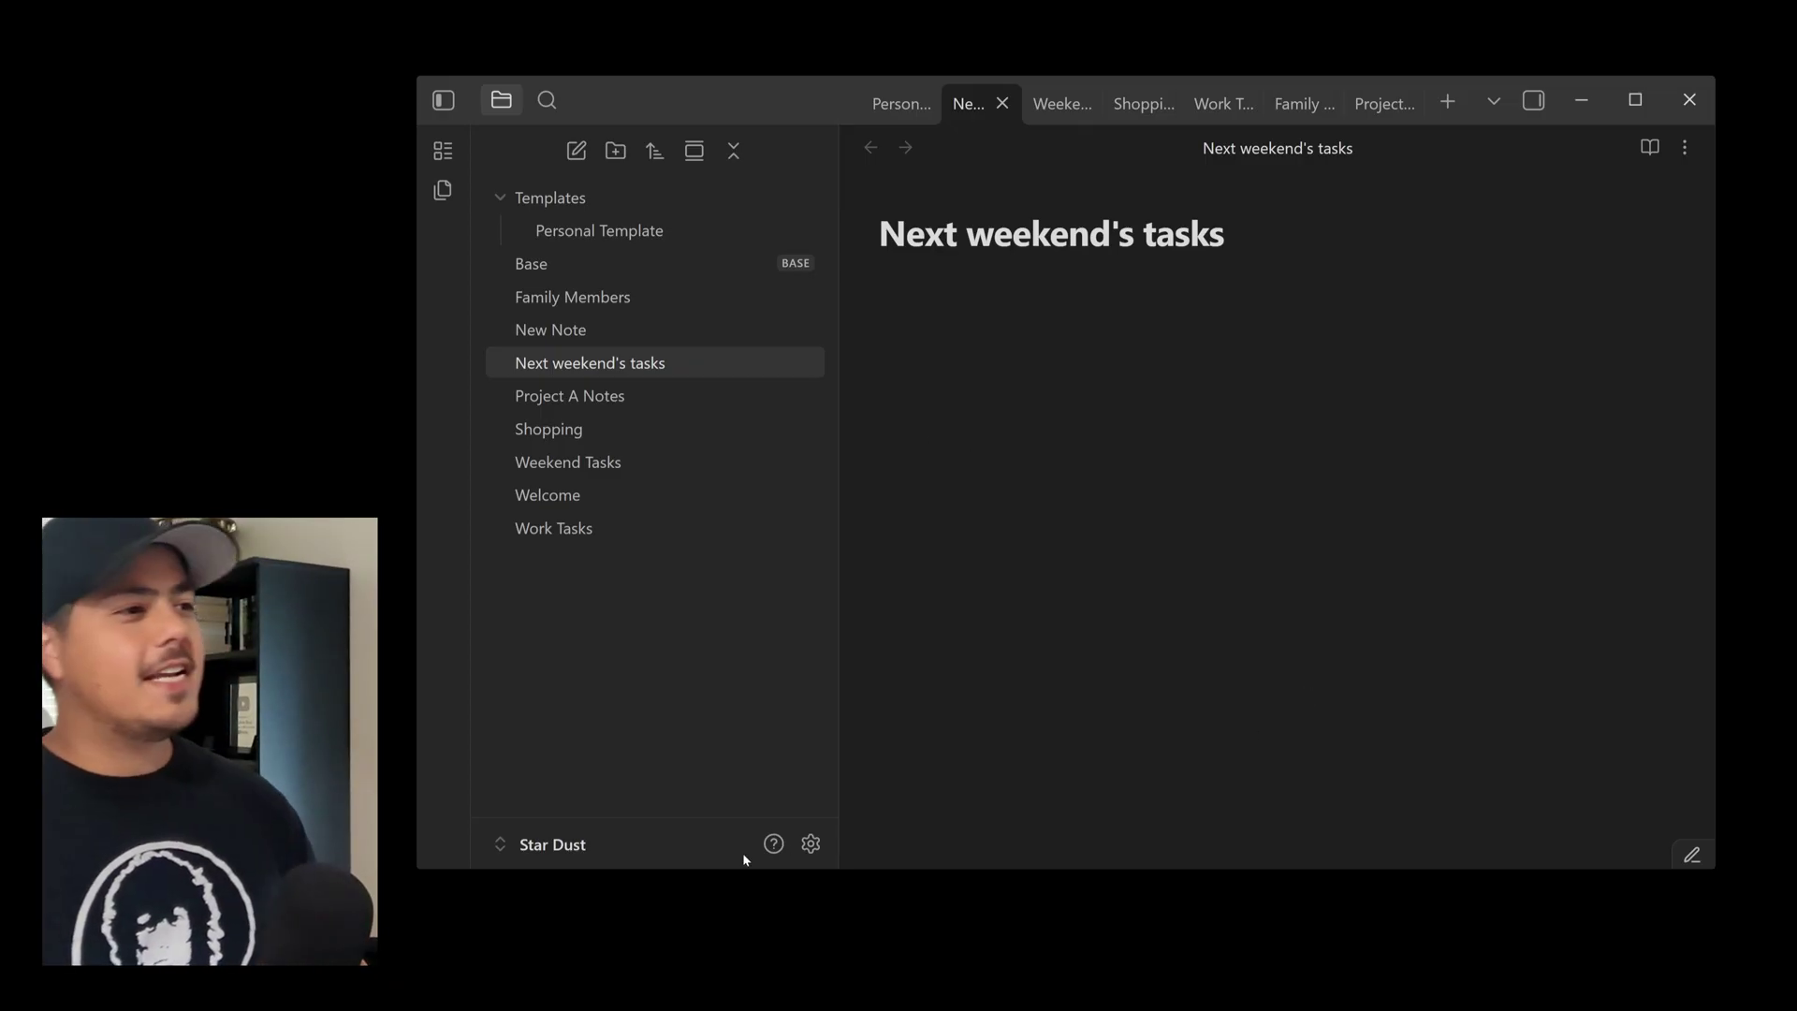
# Assign Alt+T as the hotkey for Templates: Insert template
pyautogui.click(811, 843)
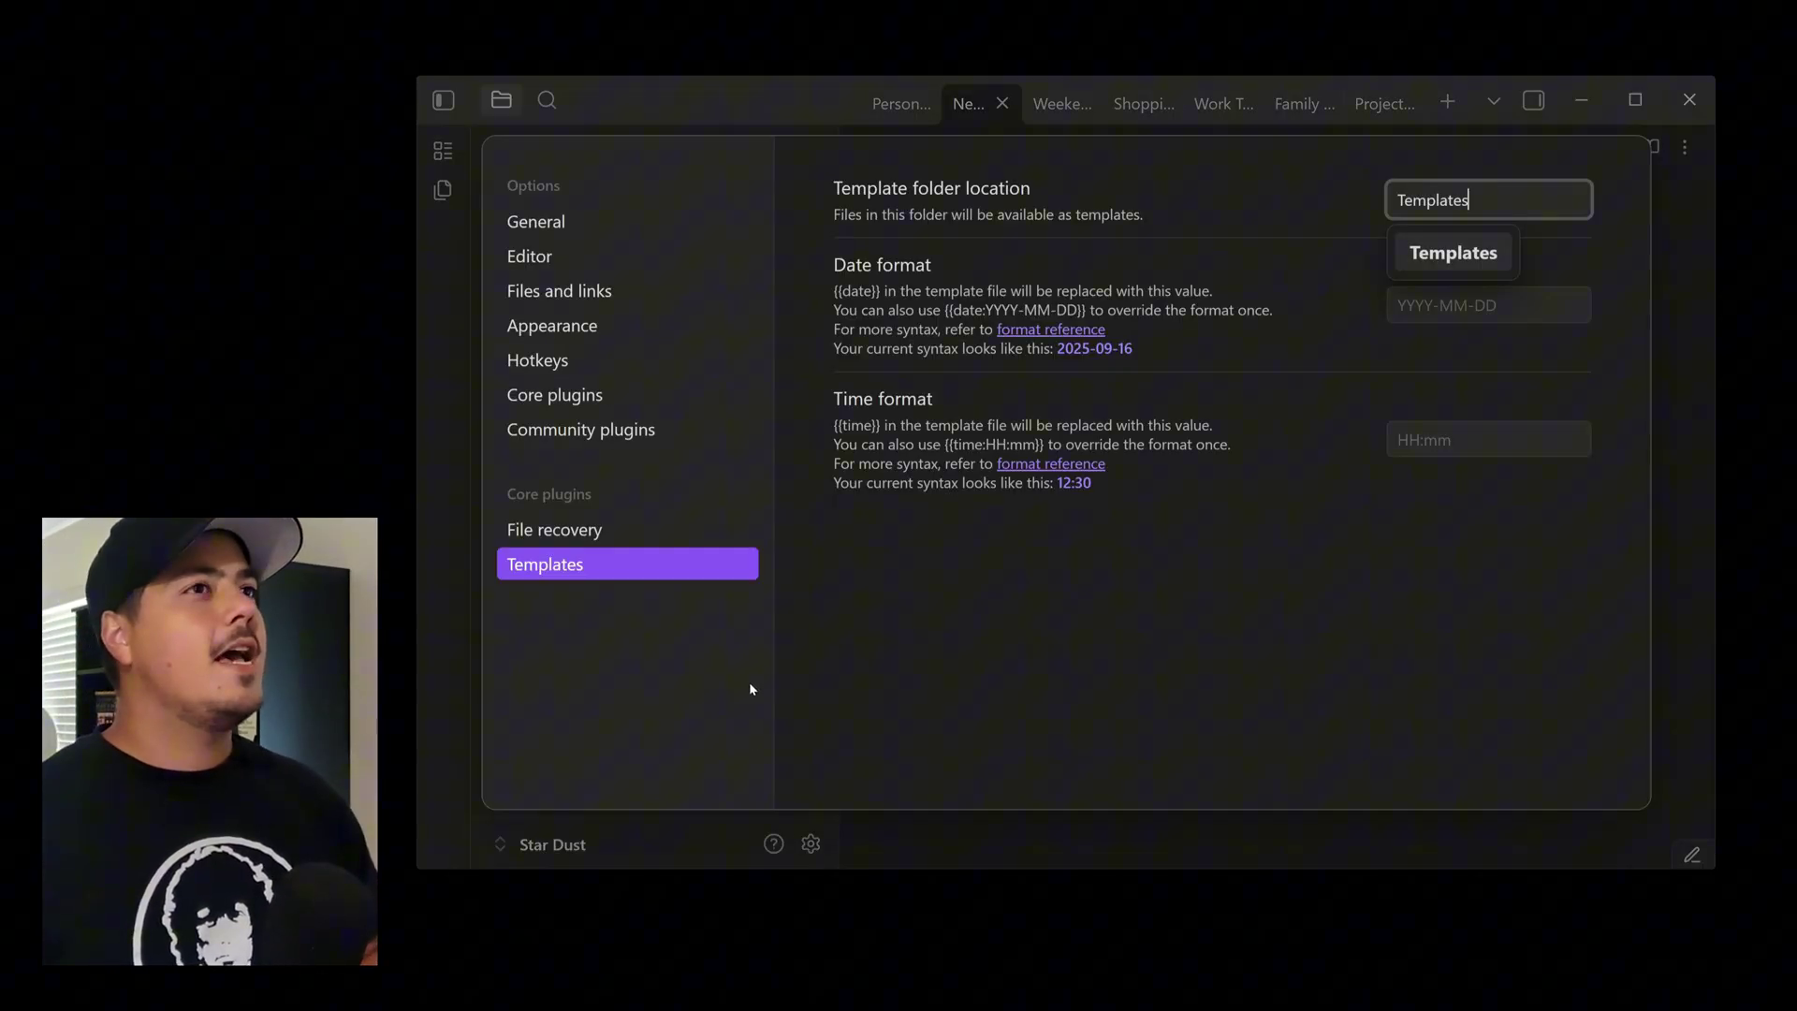
pyautogui.click(581, 363)
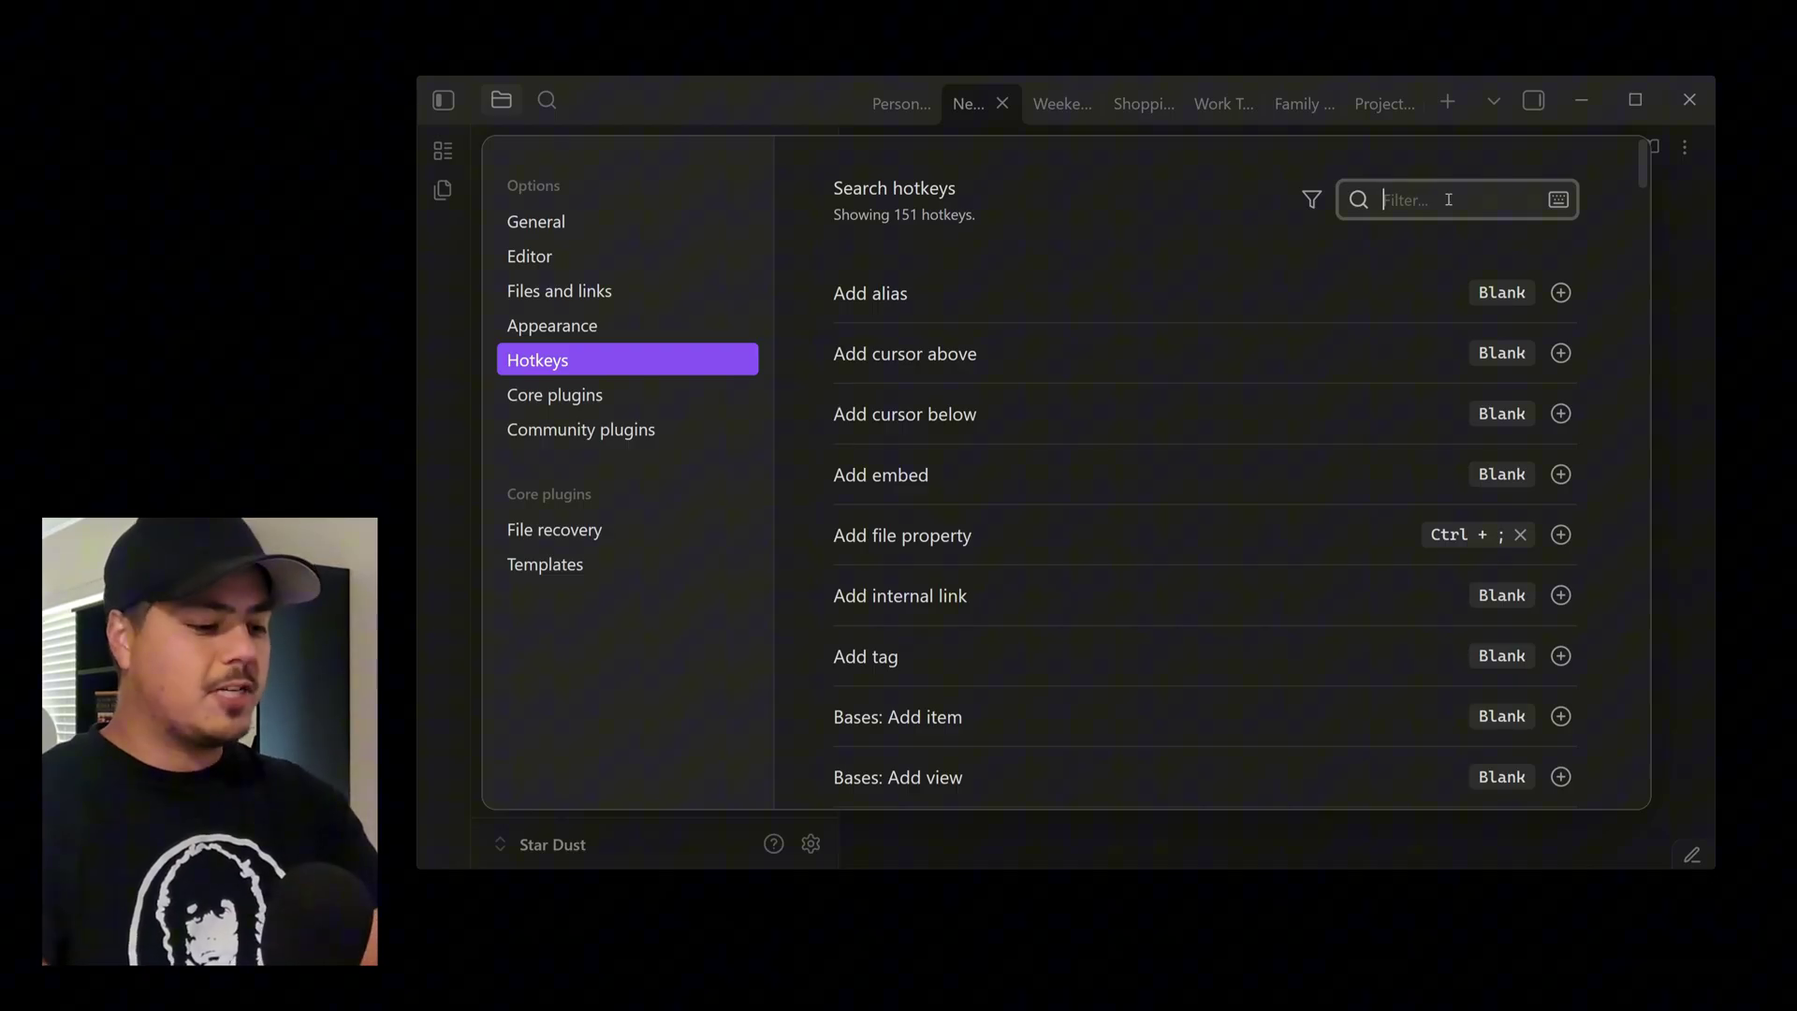
pyautogui.write('template')
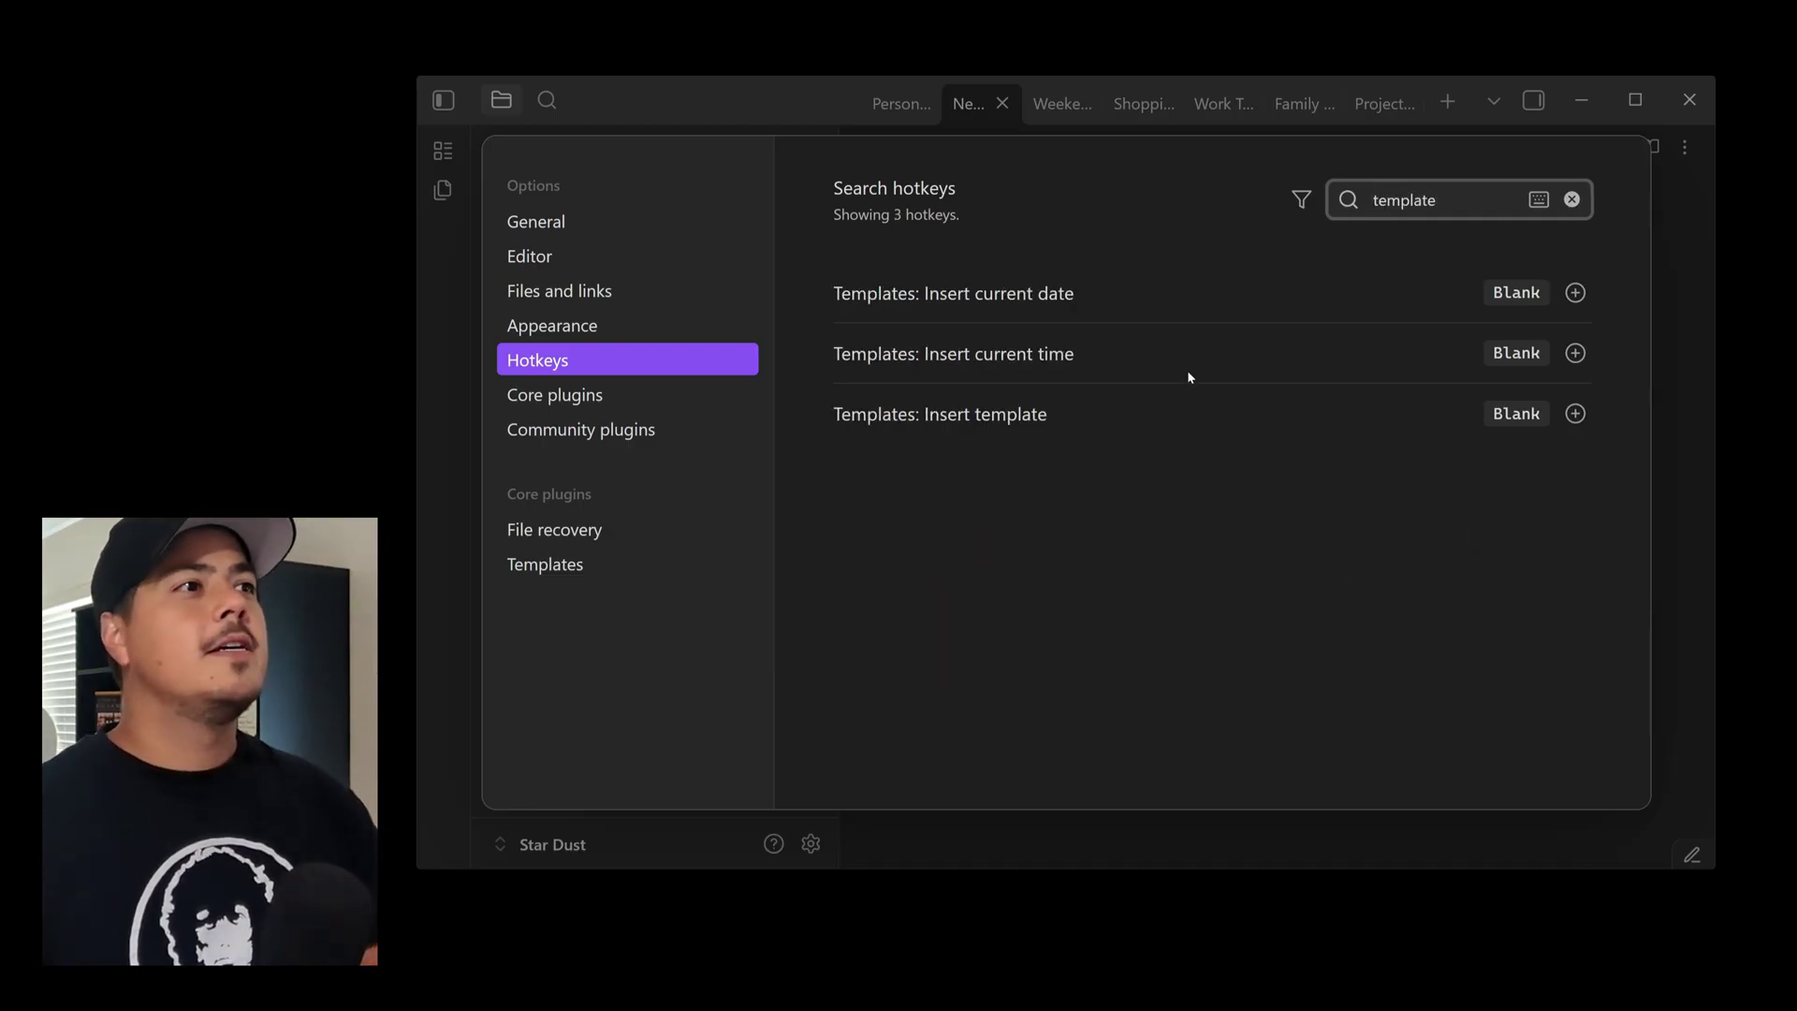
pyautogui.click(1575, 414)
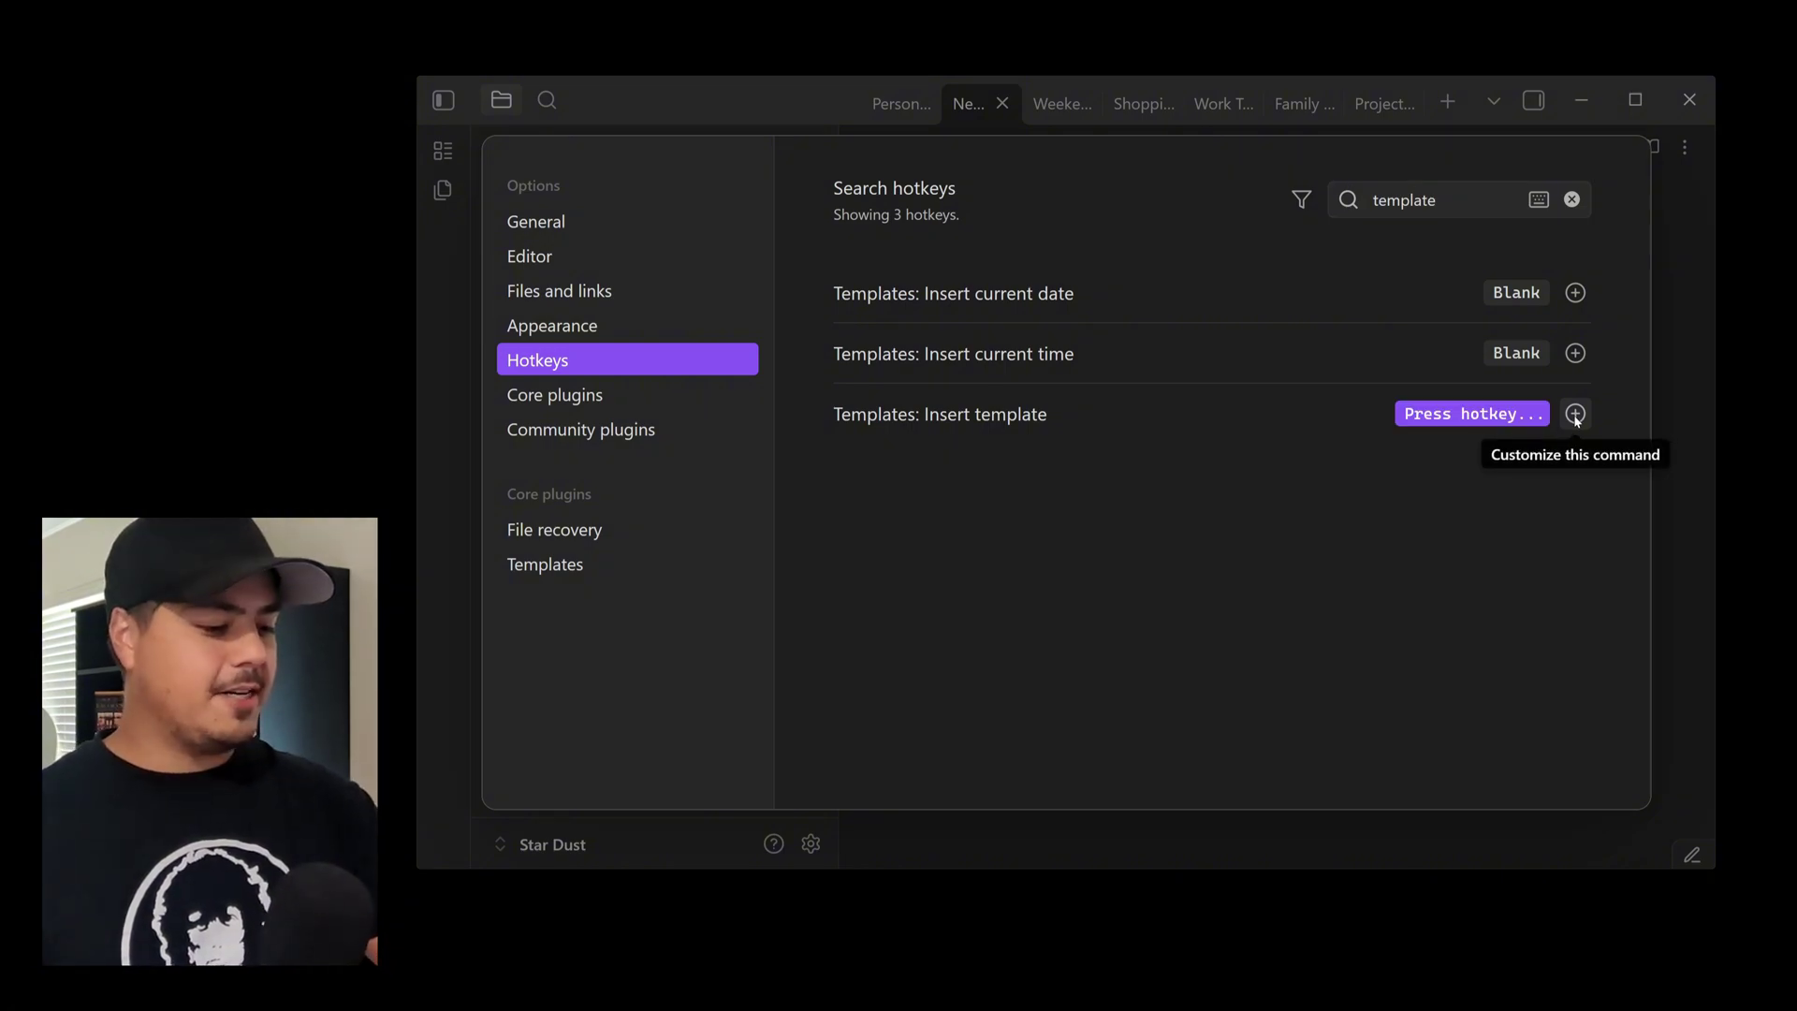
pyautogui.hotkey('alt', 't')
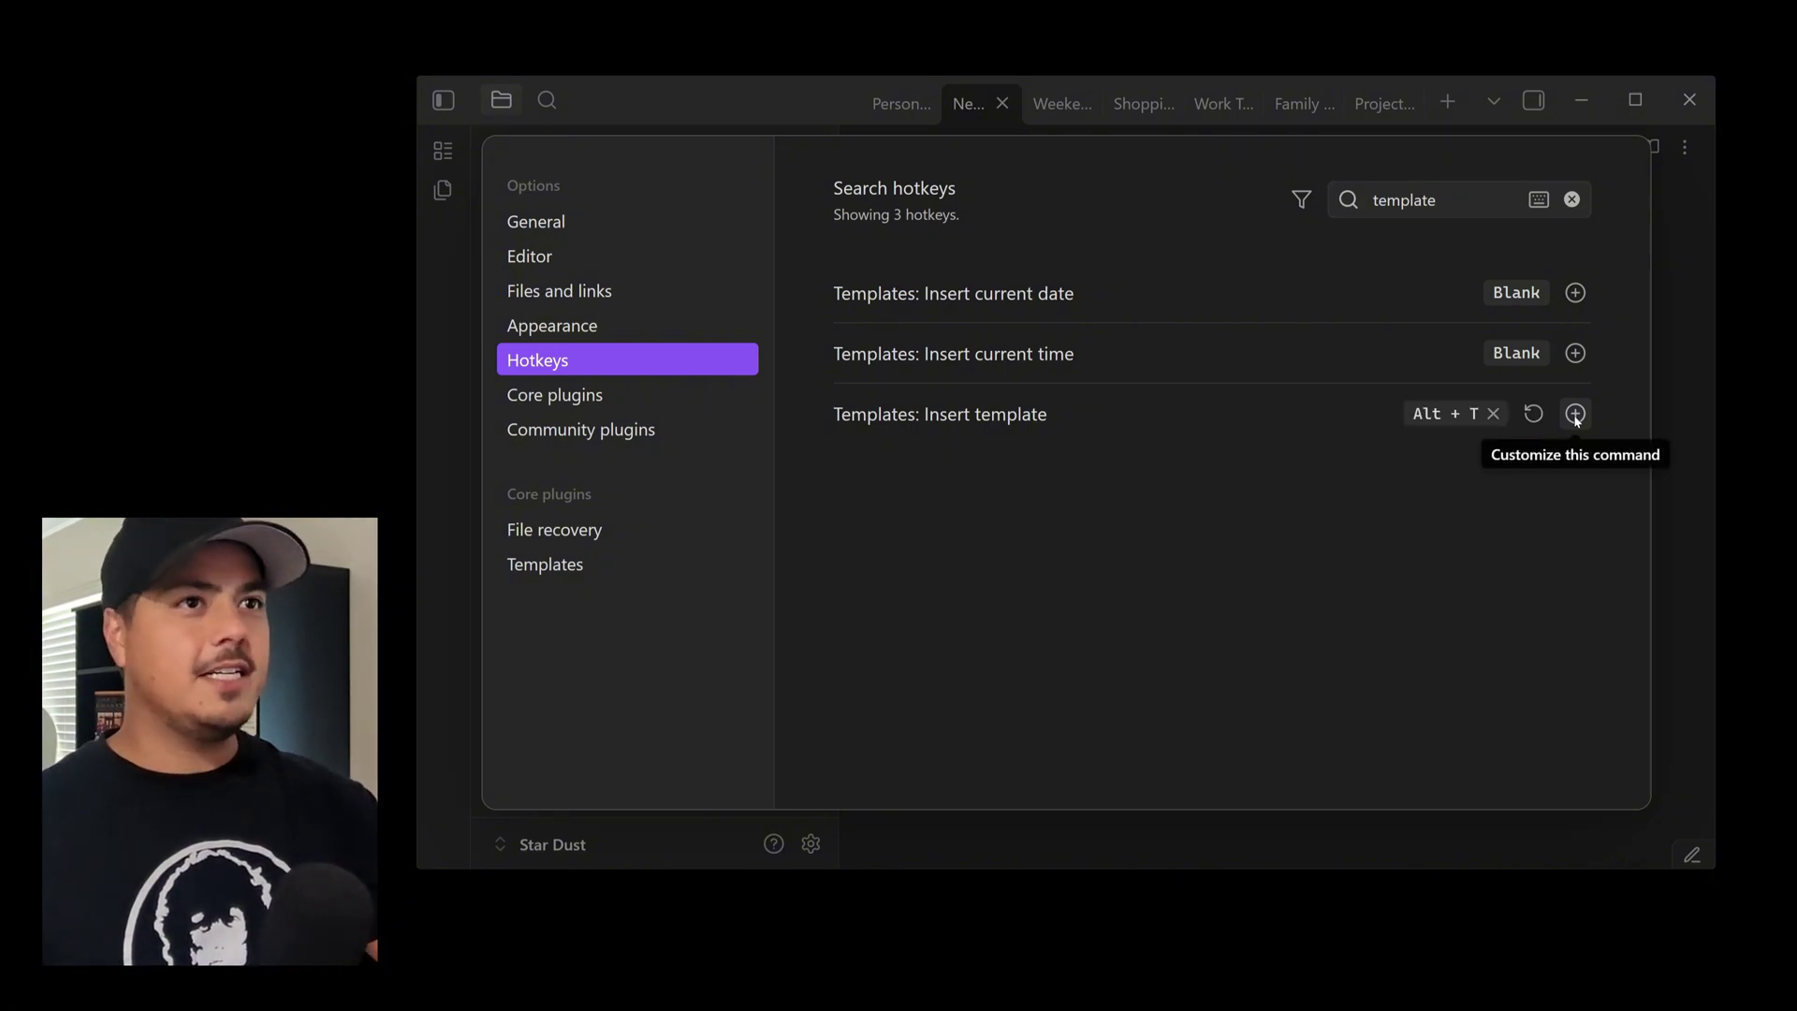
pyautogui.click(1660, 520)
pyautogui.click(970, 291)
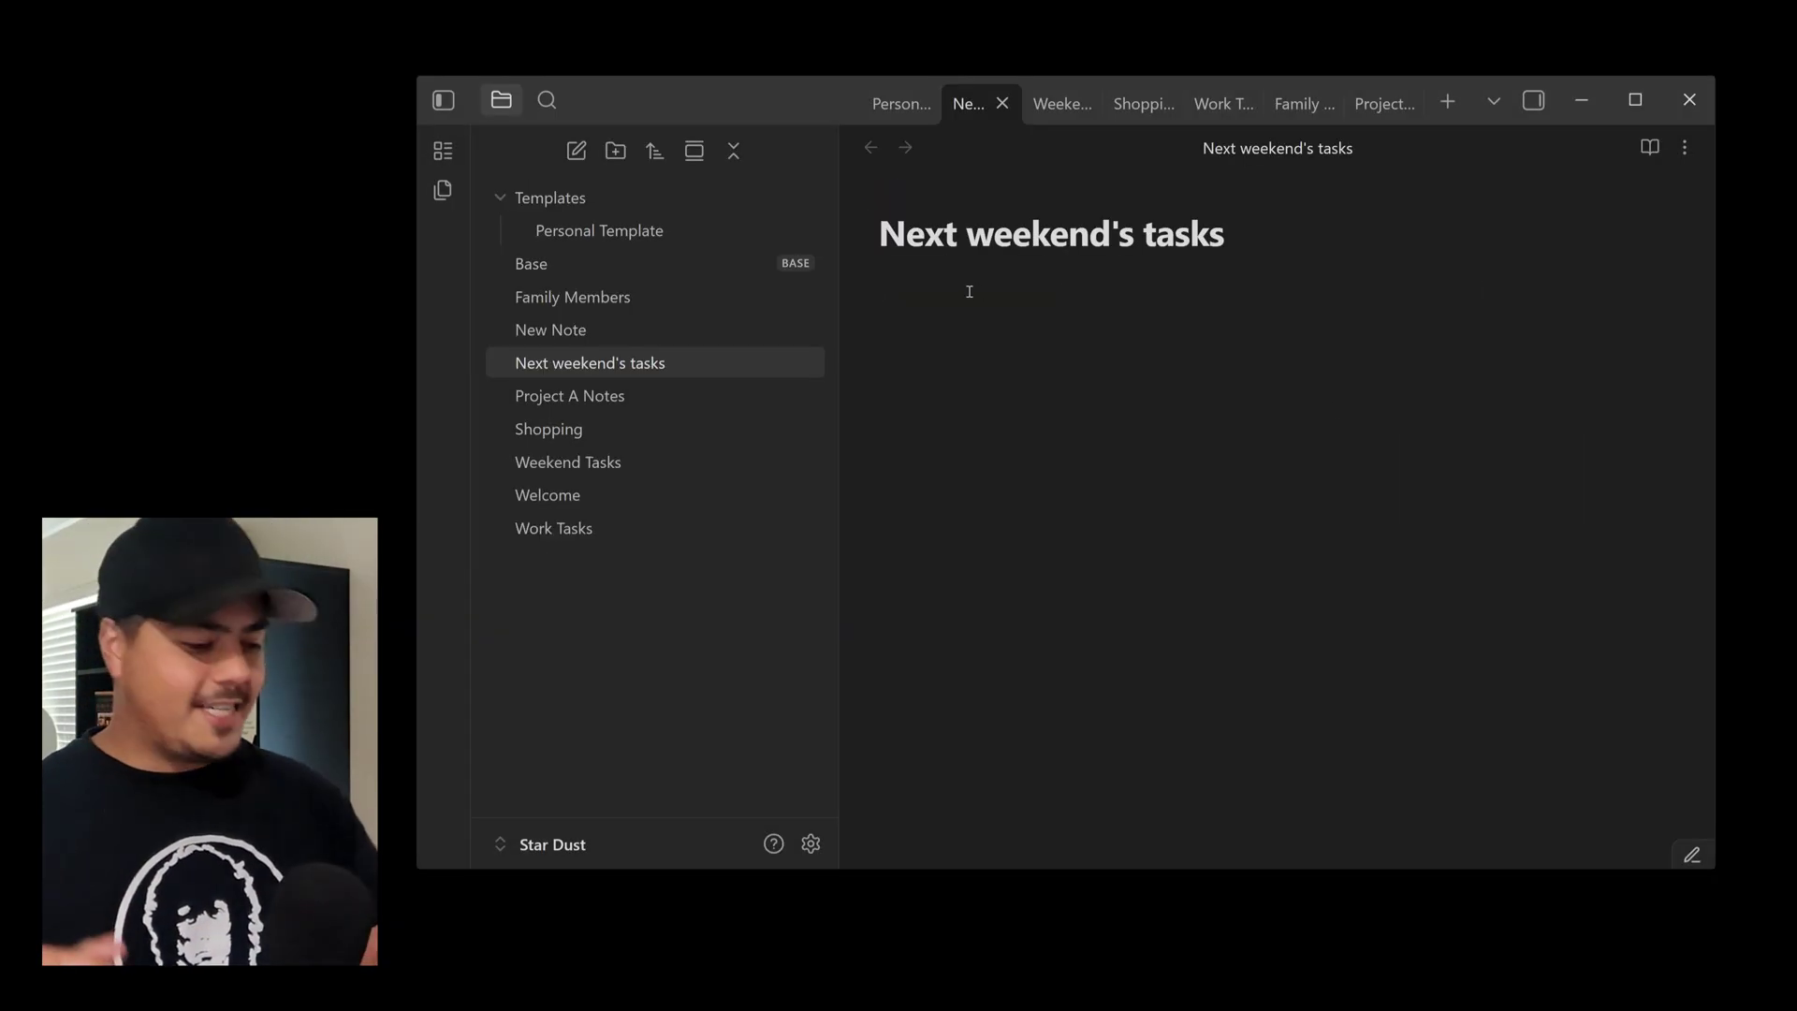
# Insert the Personal Template, then add a Weekend's tasks list with Task1, Task2 and Task3
pyautogui.hotkey('alt', 't')
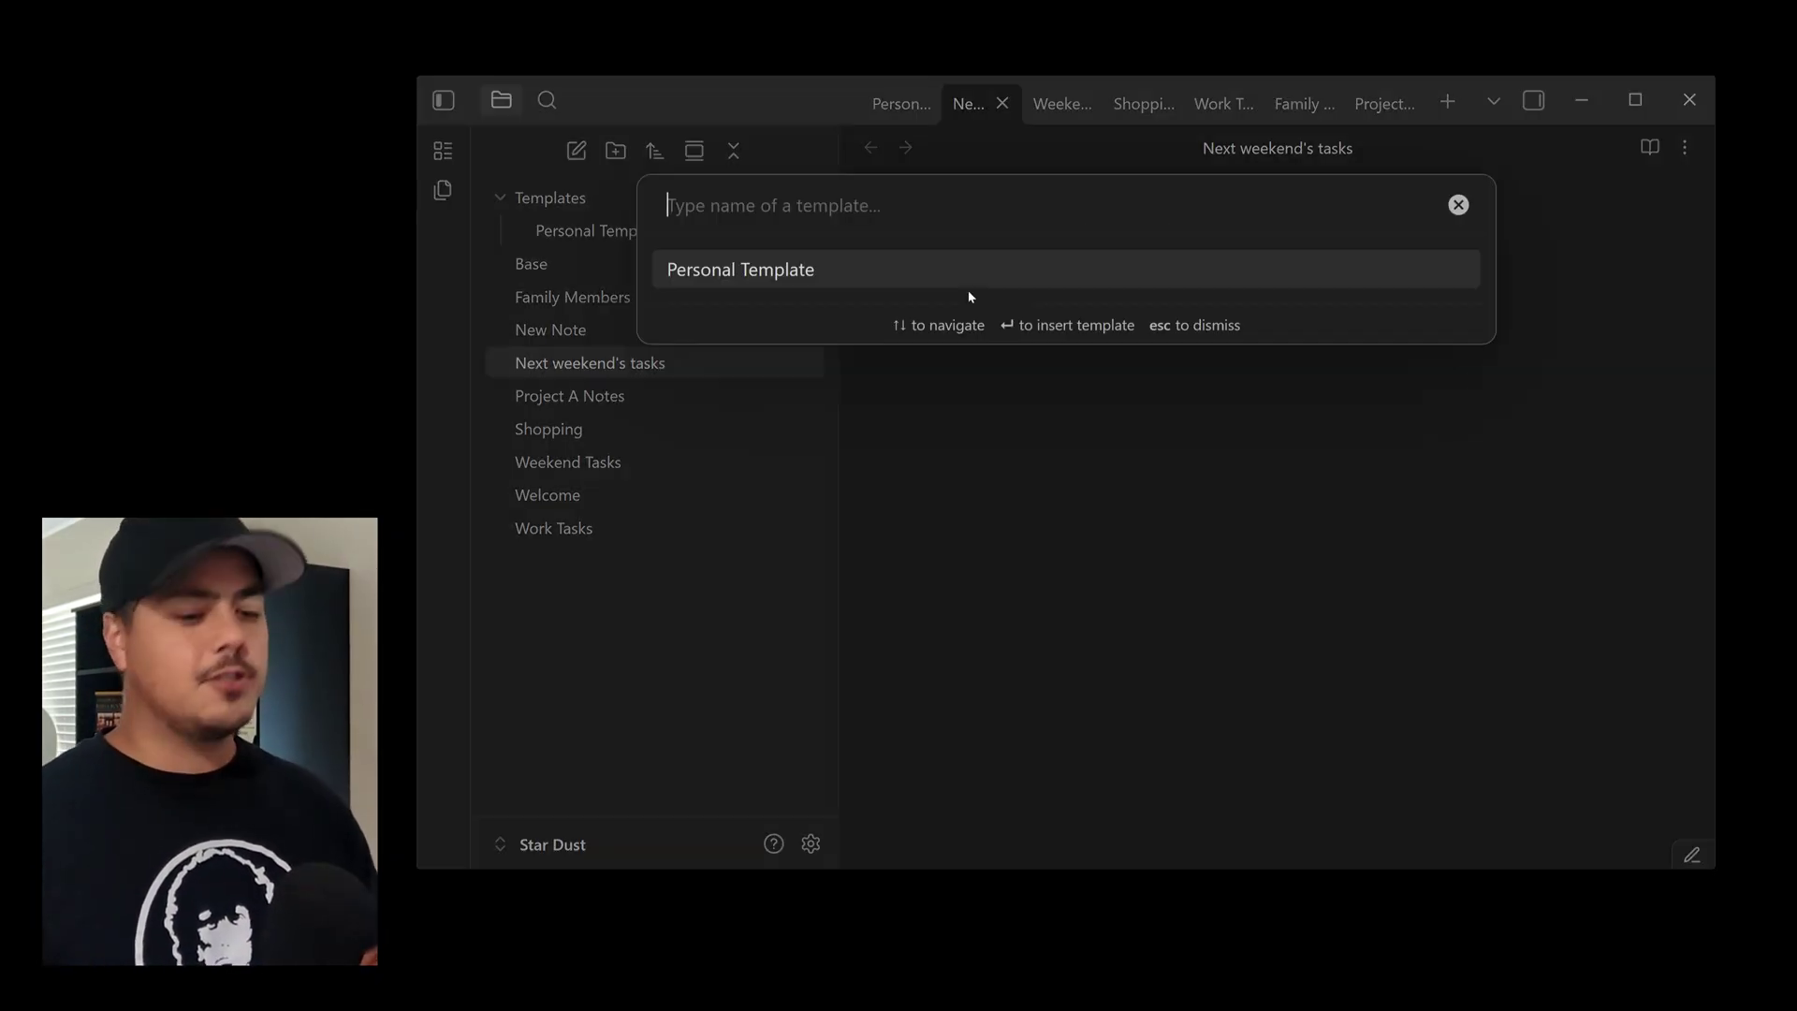
pyautogui.press('Return')
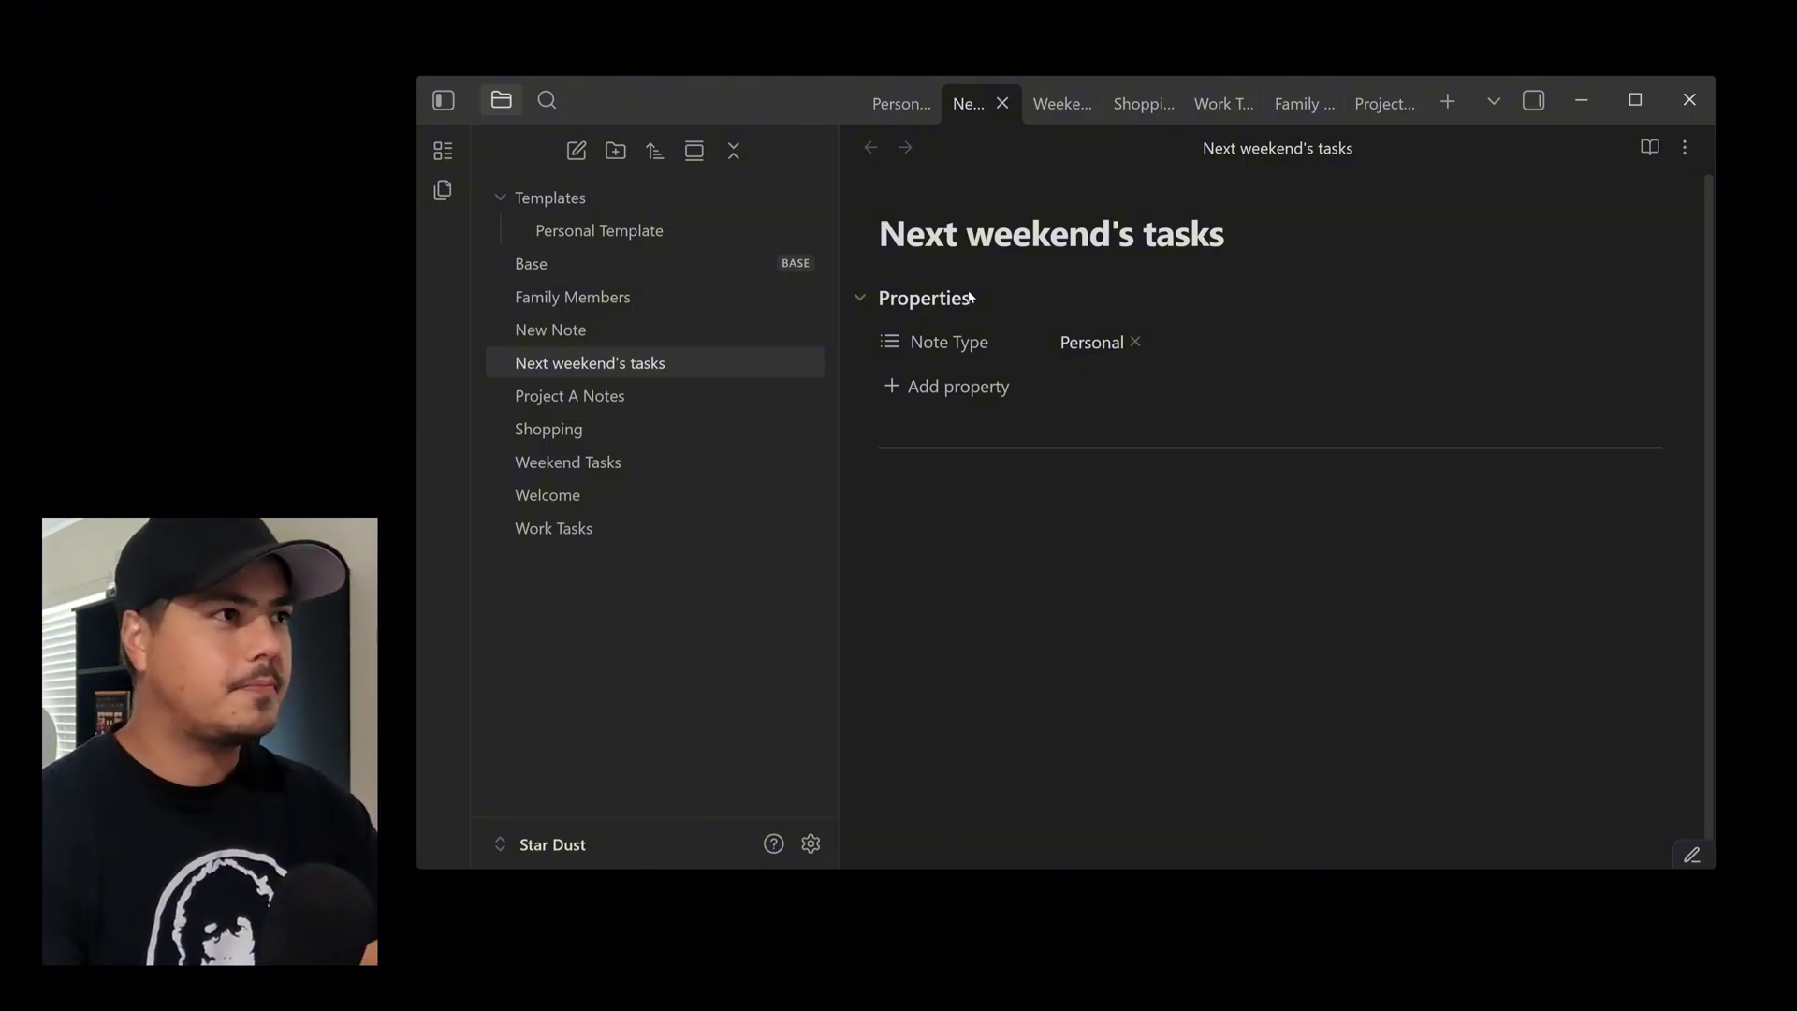
pyautogui.write("Weekend's tasks")
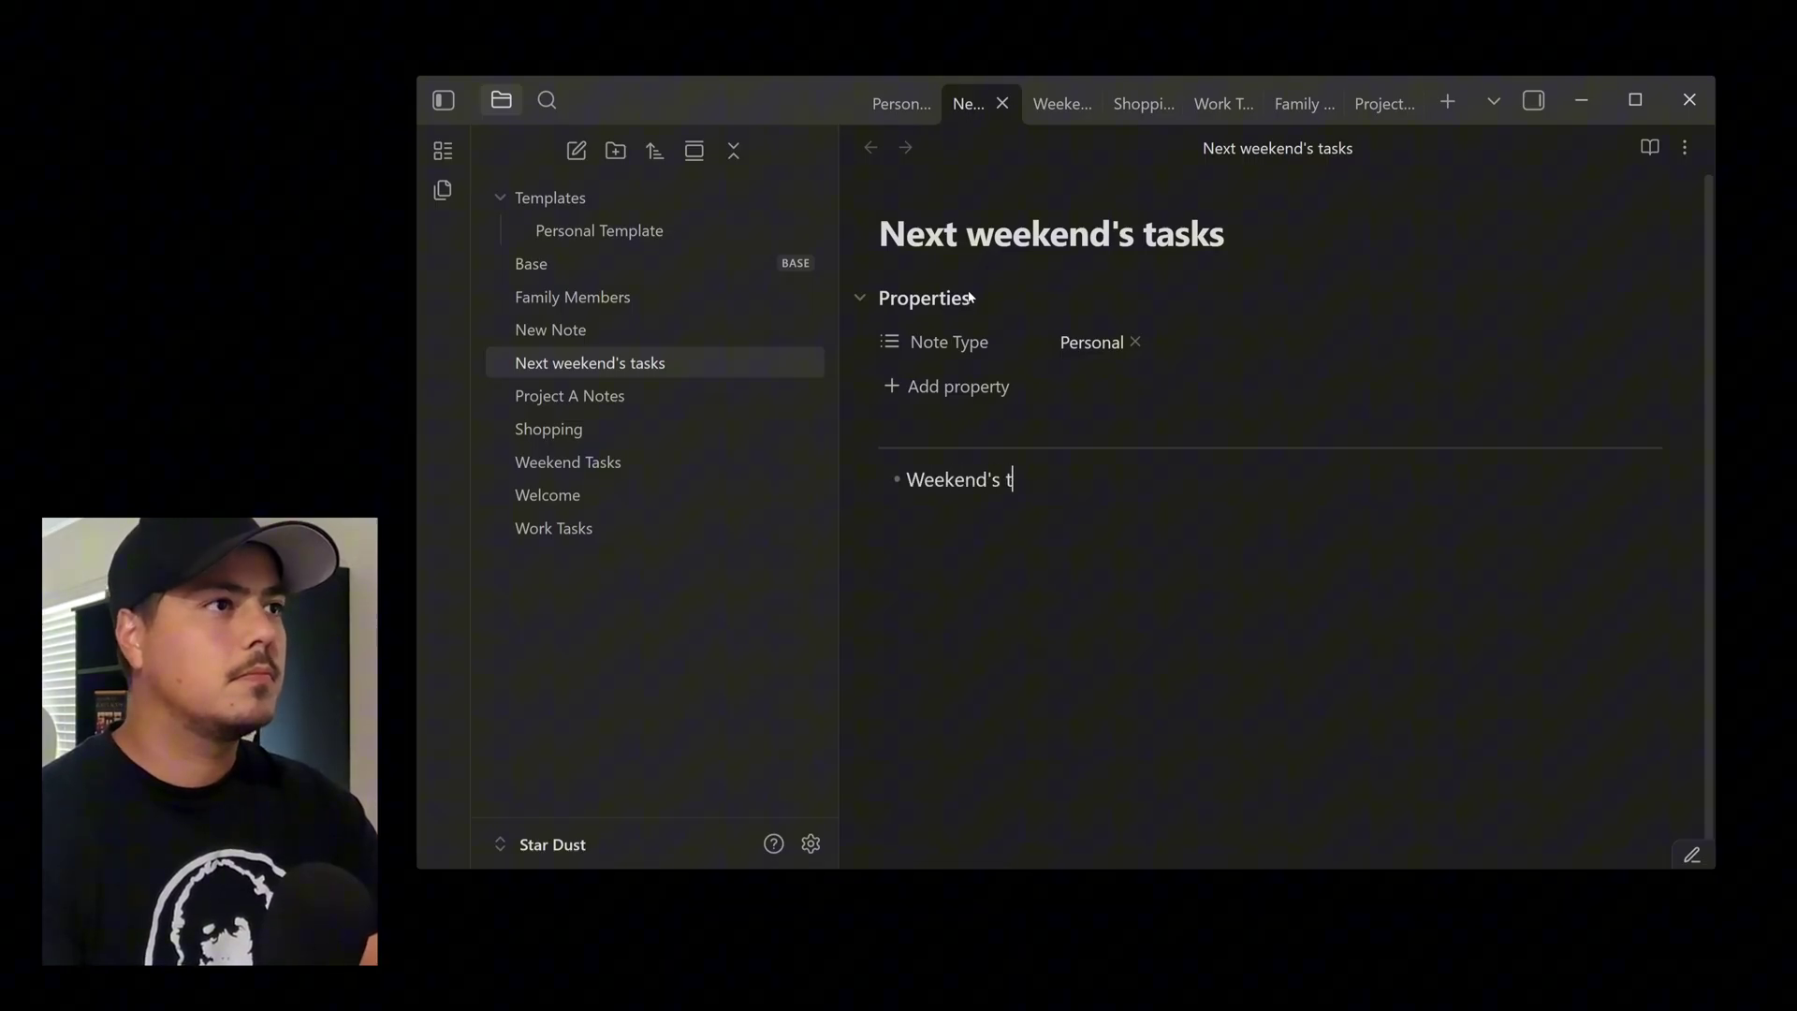
pyautogui.press('Return')
pyautogui.write('Task1')
pyautogui.press('Return')
pyautogui.write('Task2')
pyautogui.press('Return')
pyautogui.write('Task3')
pyautogui.press('Return')
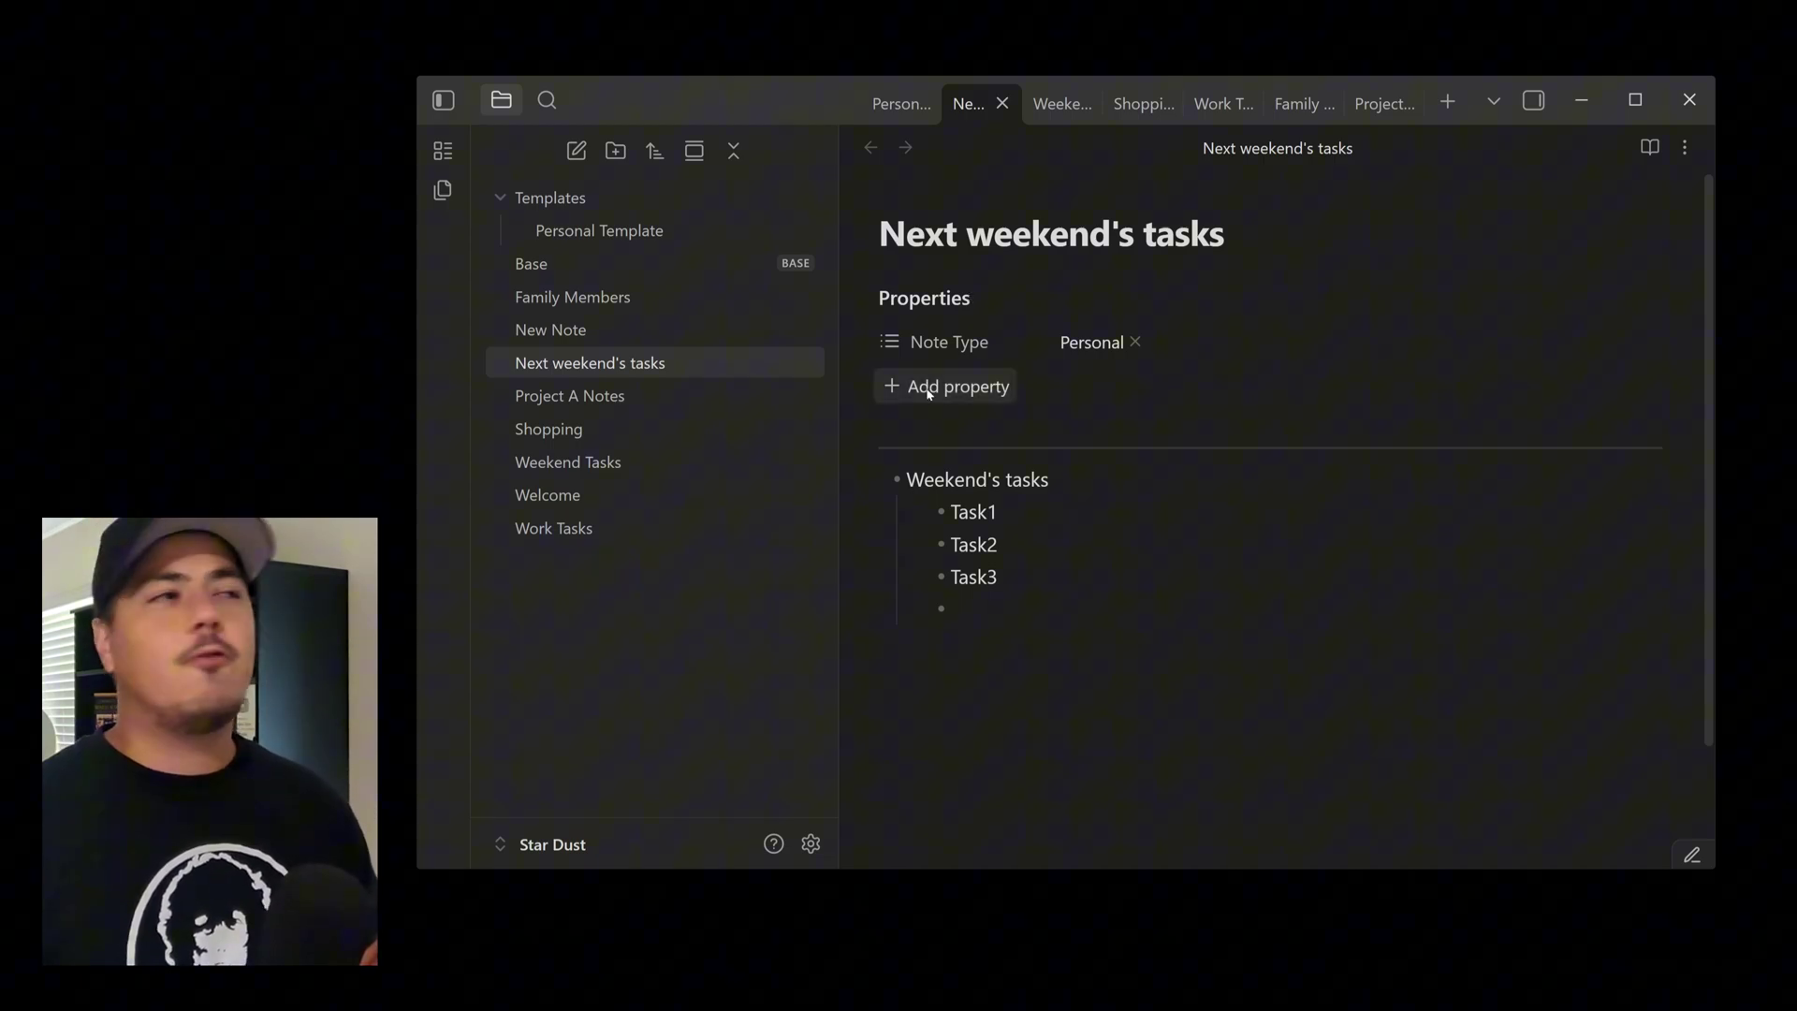
# Create a new note named 'Work Template' inside the Templates folder
pyautogui.rightClick(588, 199)
pyautogui.click(660, 228)
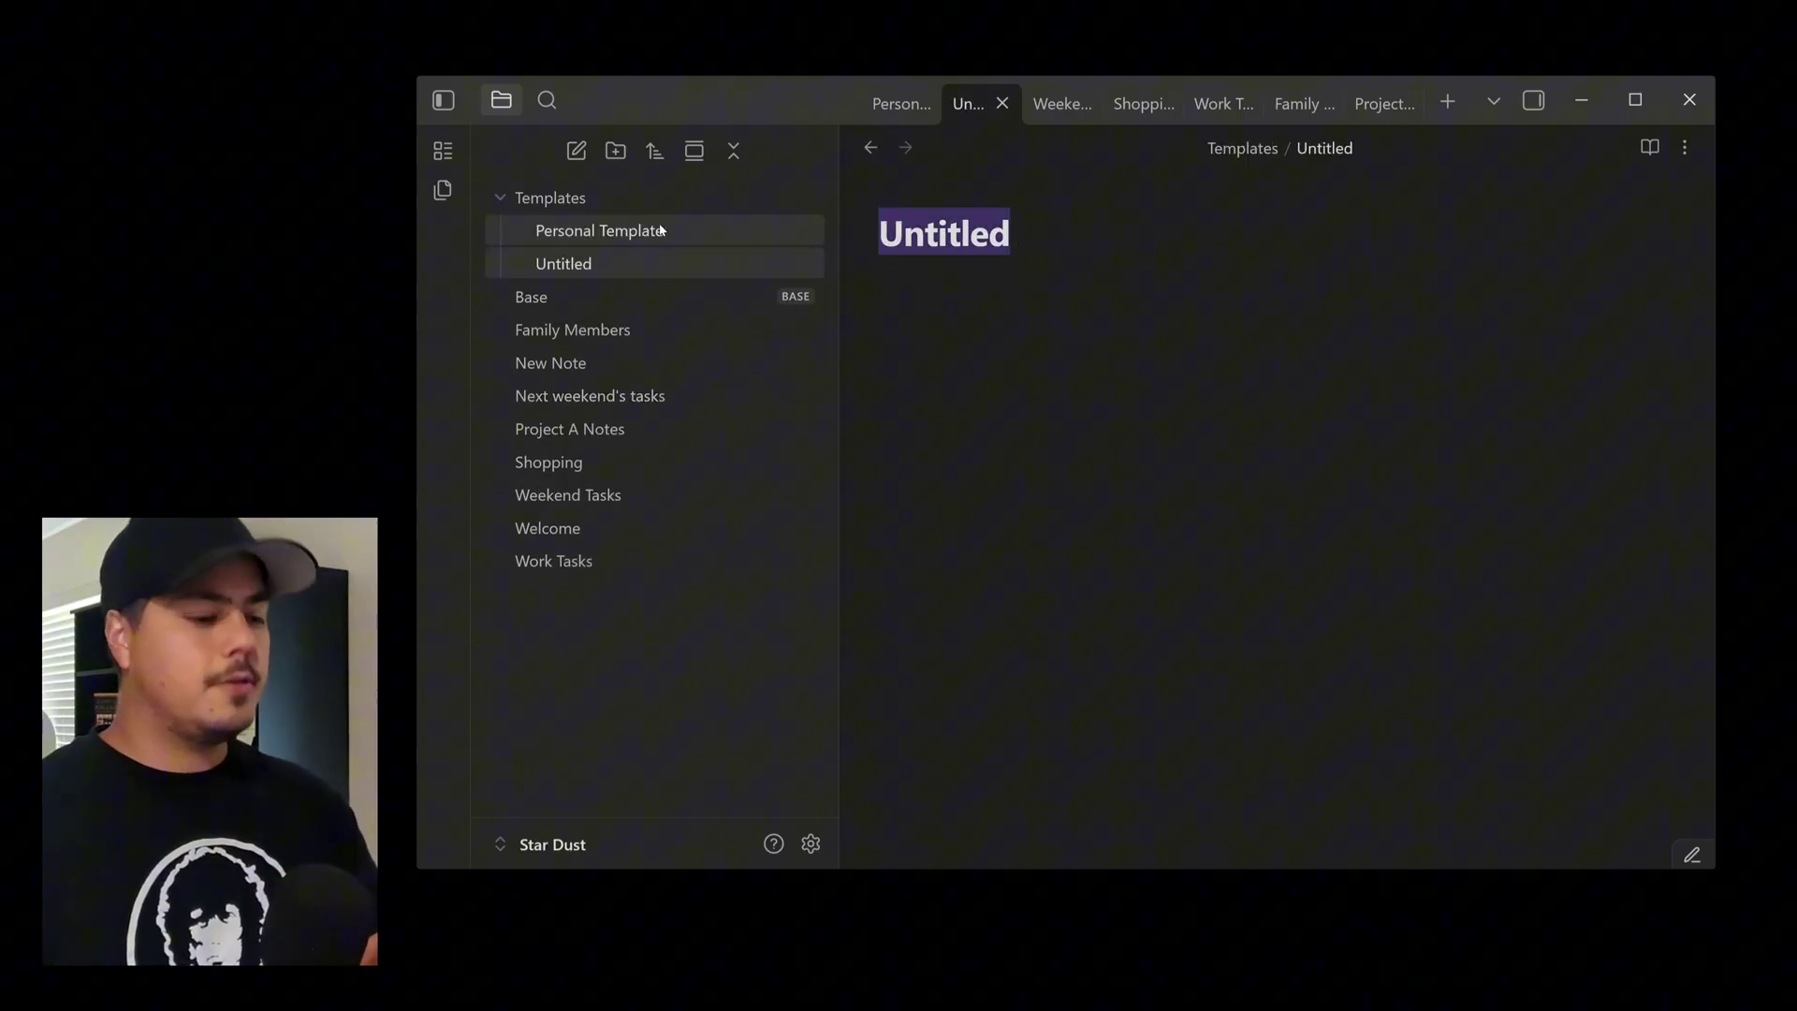
pyautogui.write('Work Template')
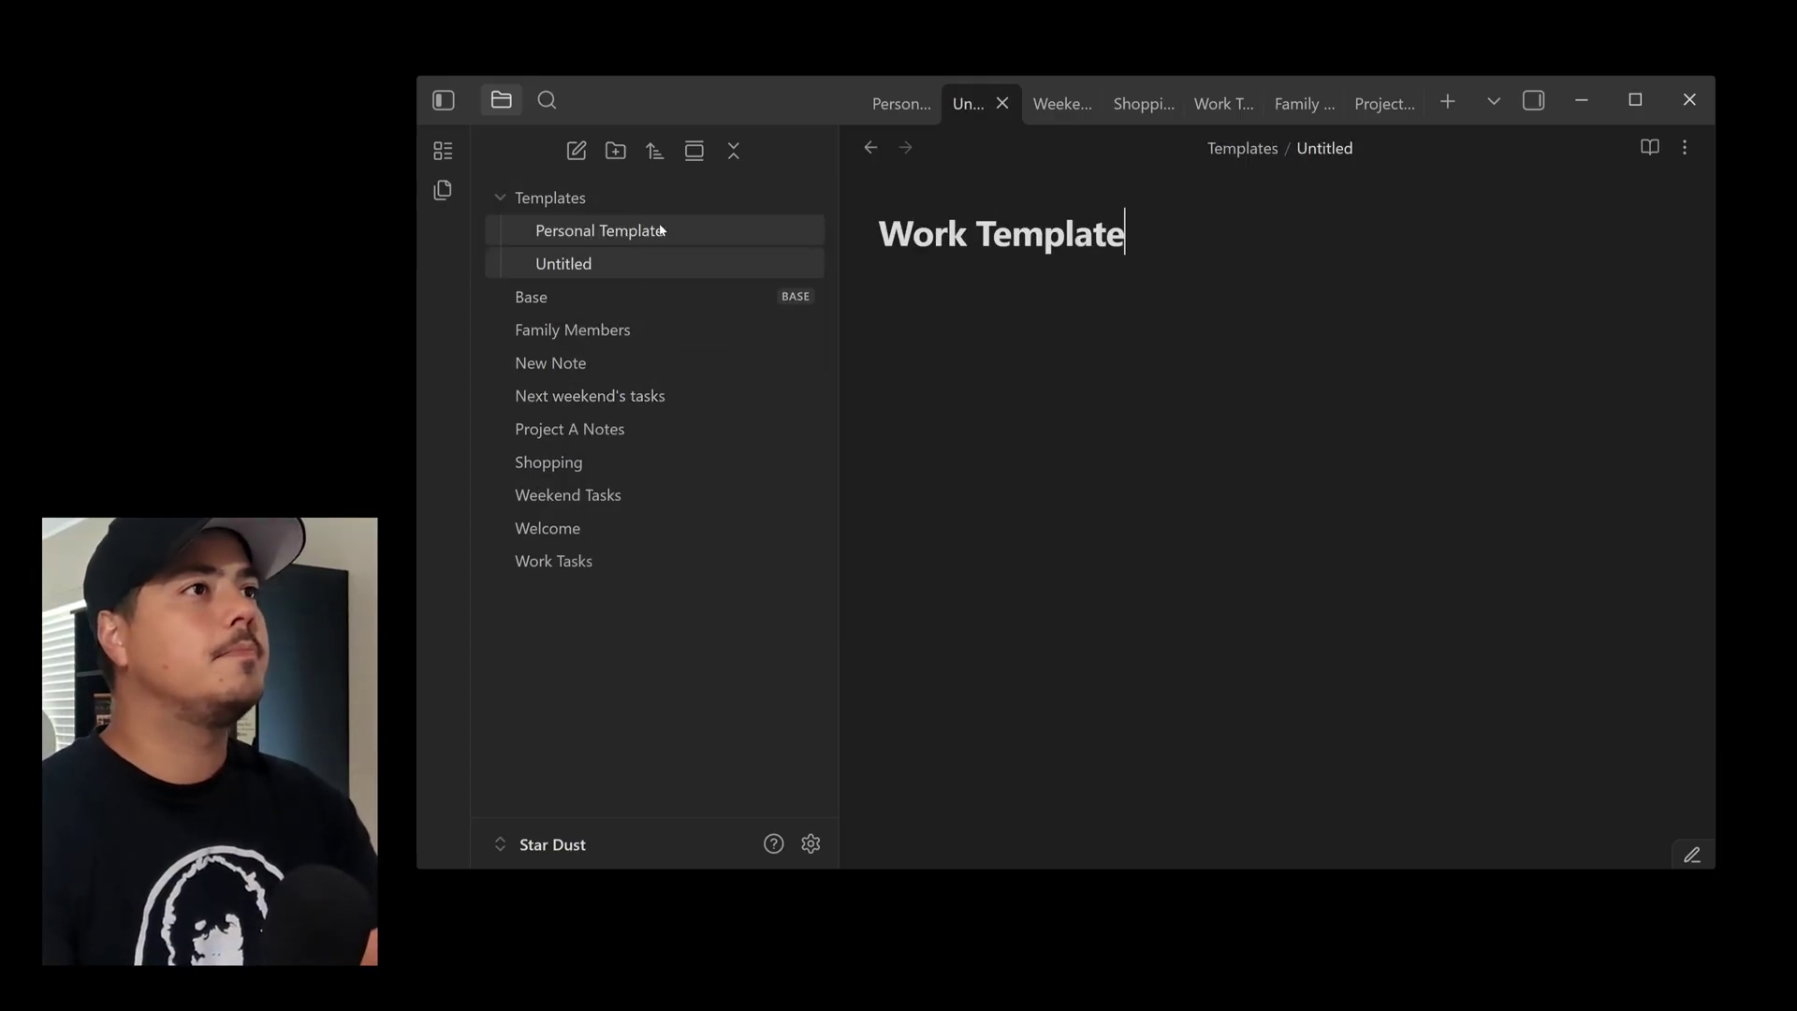
pyautogui.press('Return')
# Add a properties block, renaming the aliases property to Note Type with value Work
pyautogui.write('---')
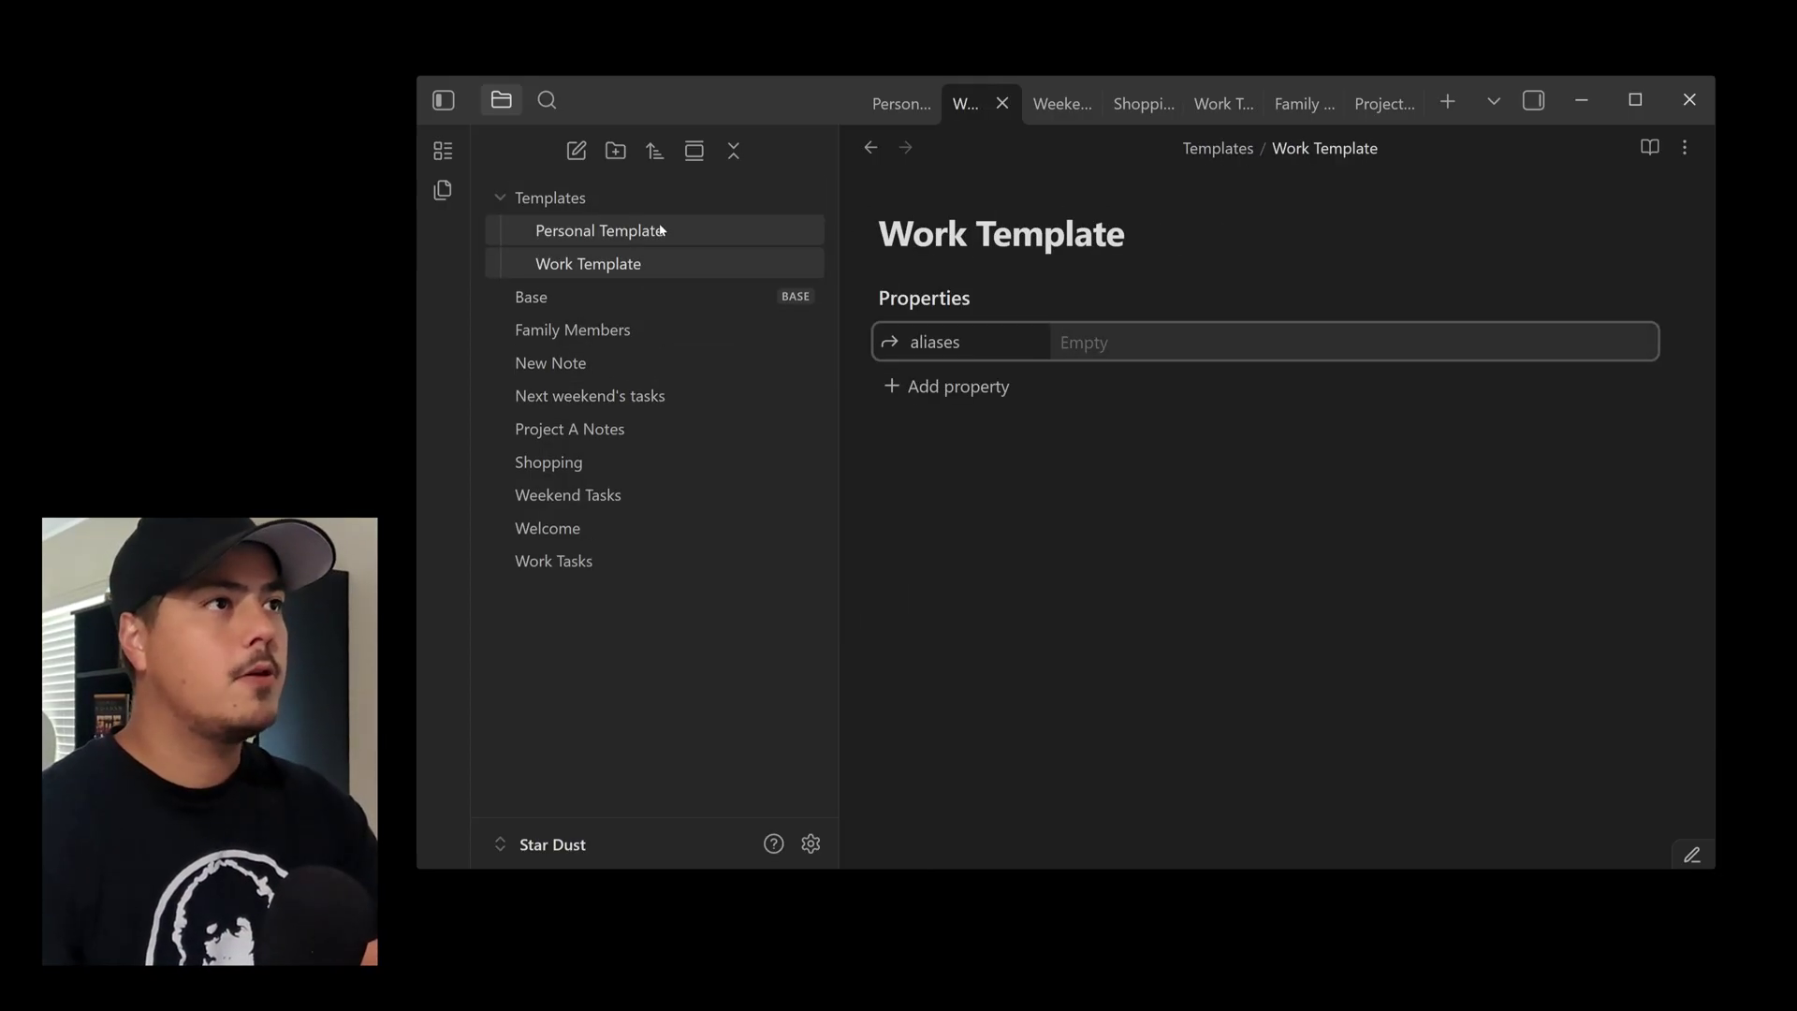
pyautogui.click(1001, 342)
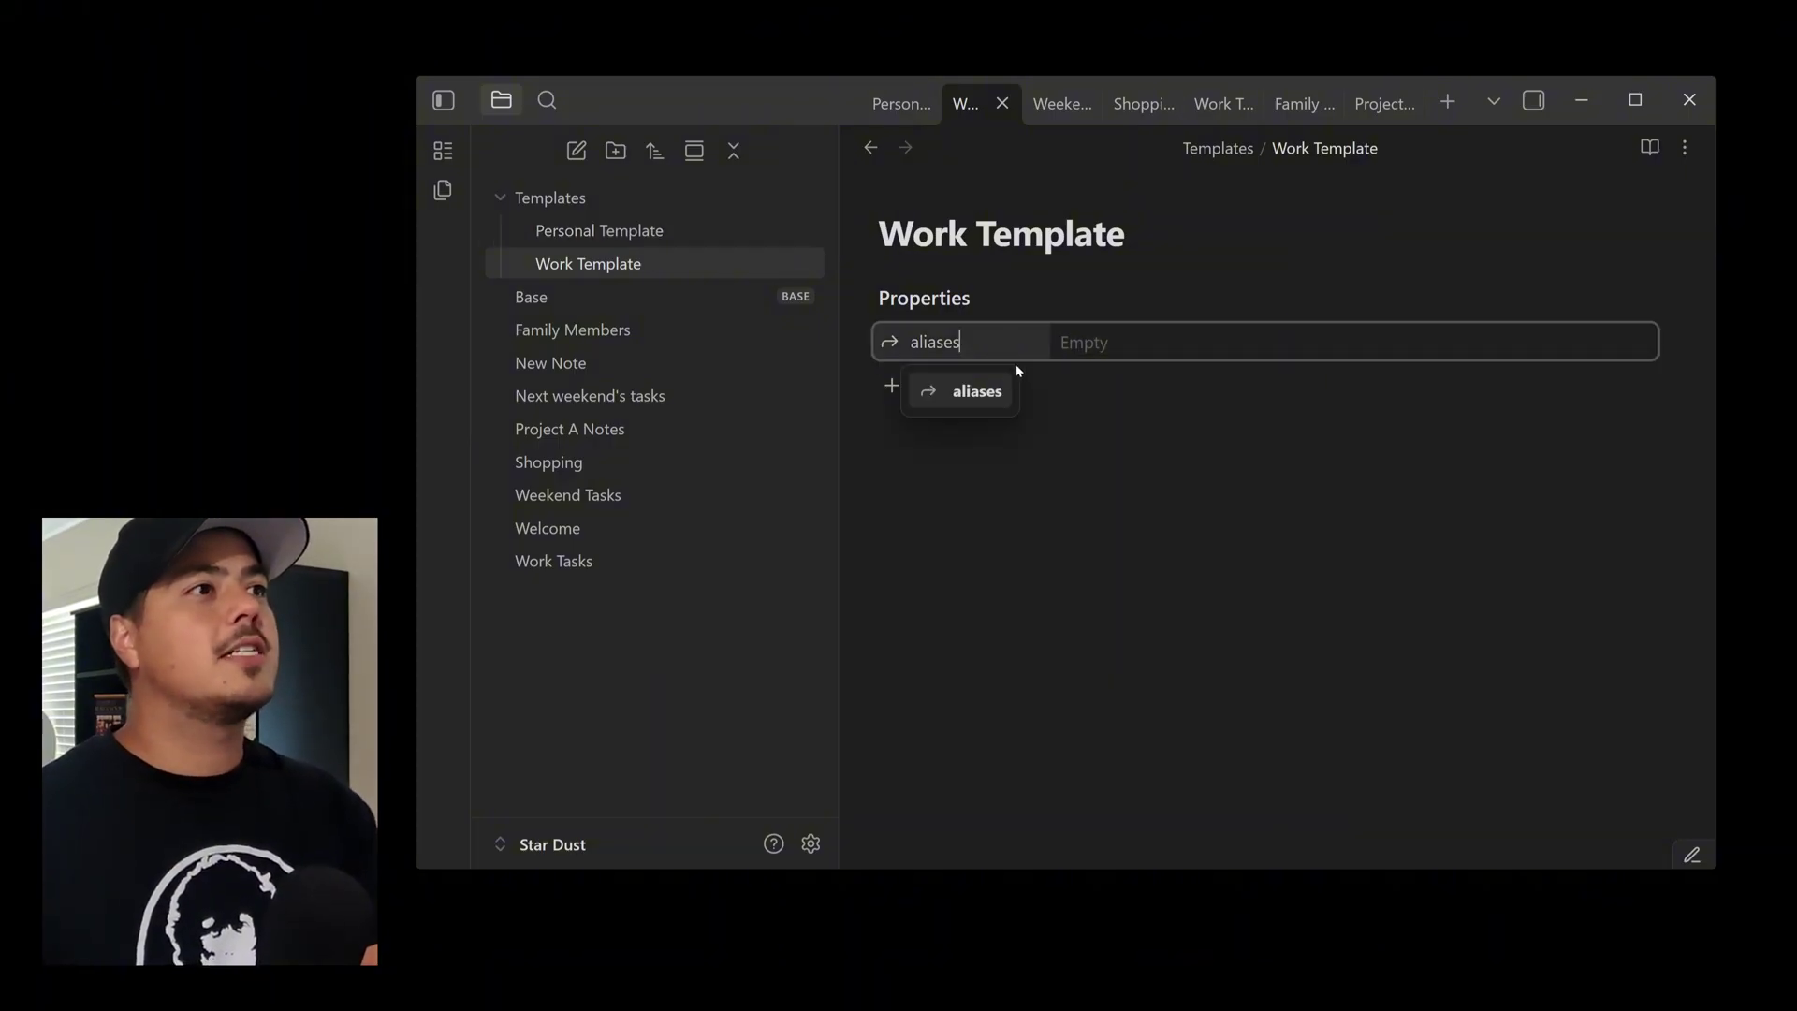
pyautogui.hotkey('ctrl', 'a')
pyautogui.press('BackSpace')
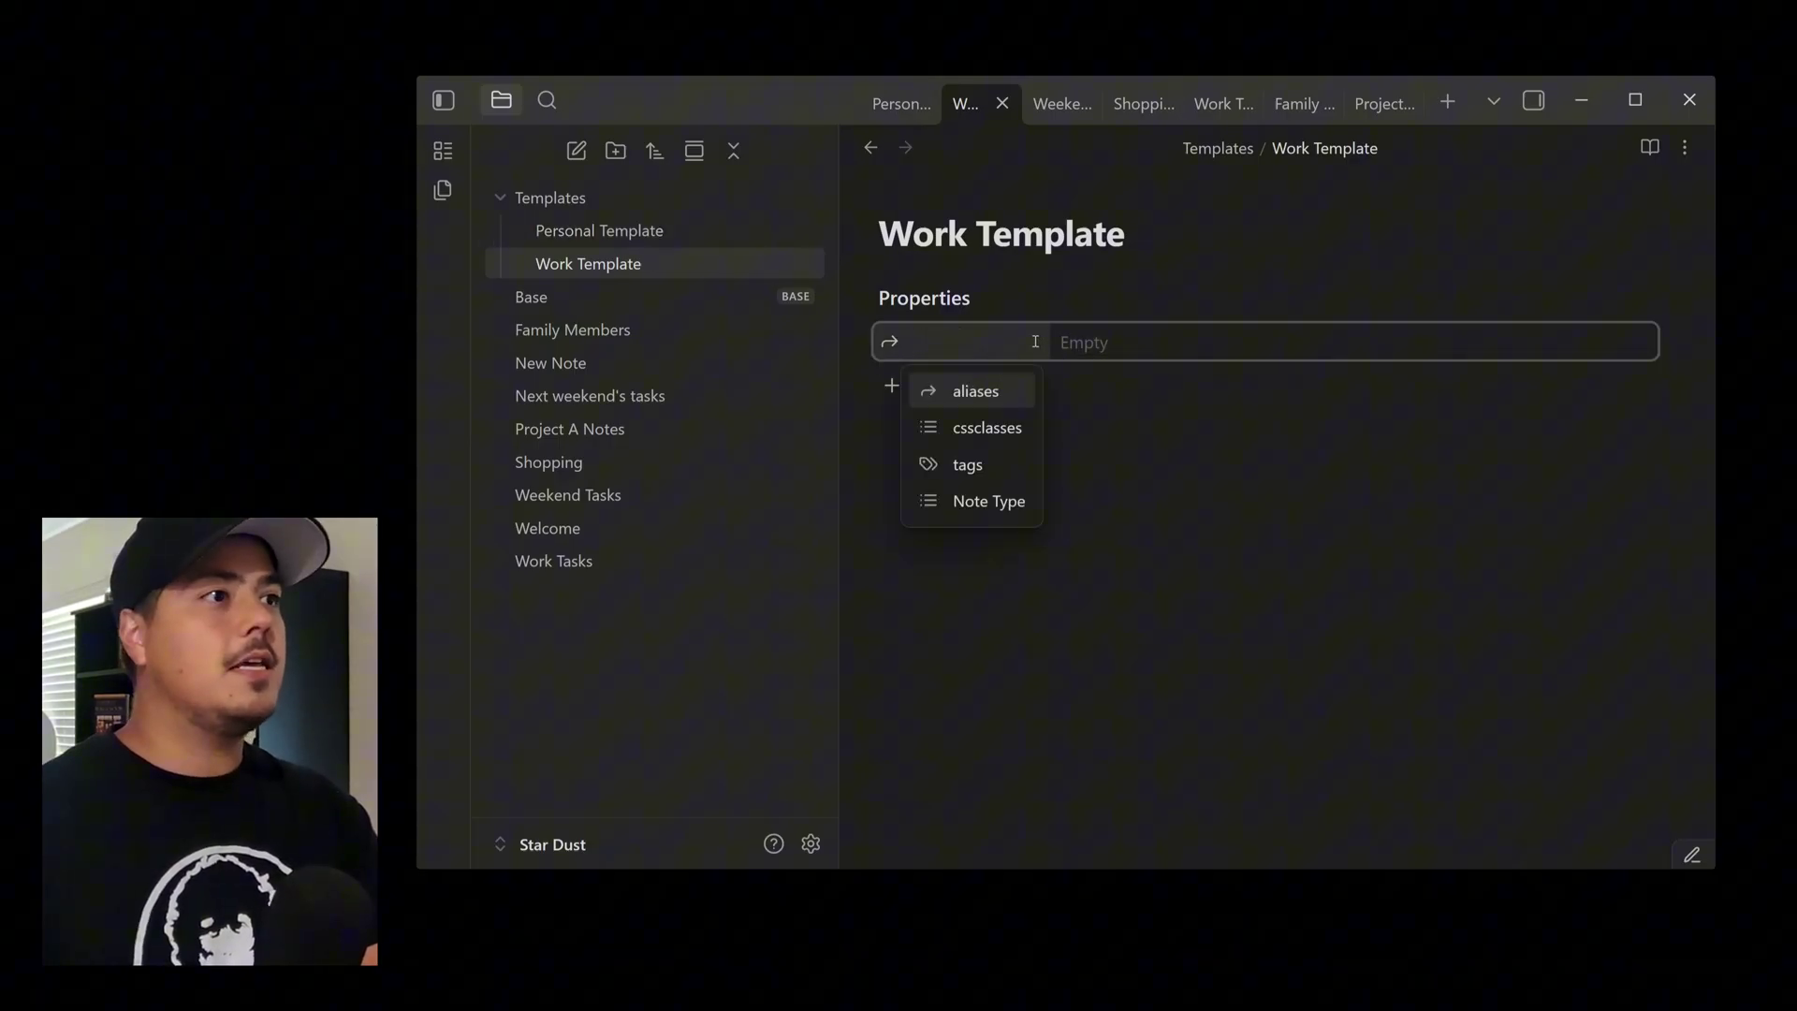
pyautogui.click(990, 498)
pyautogui.click(1081, 423)
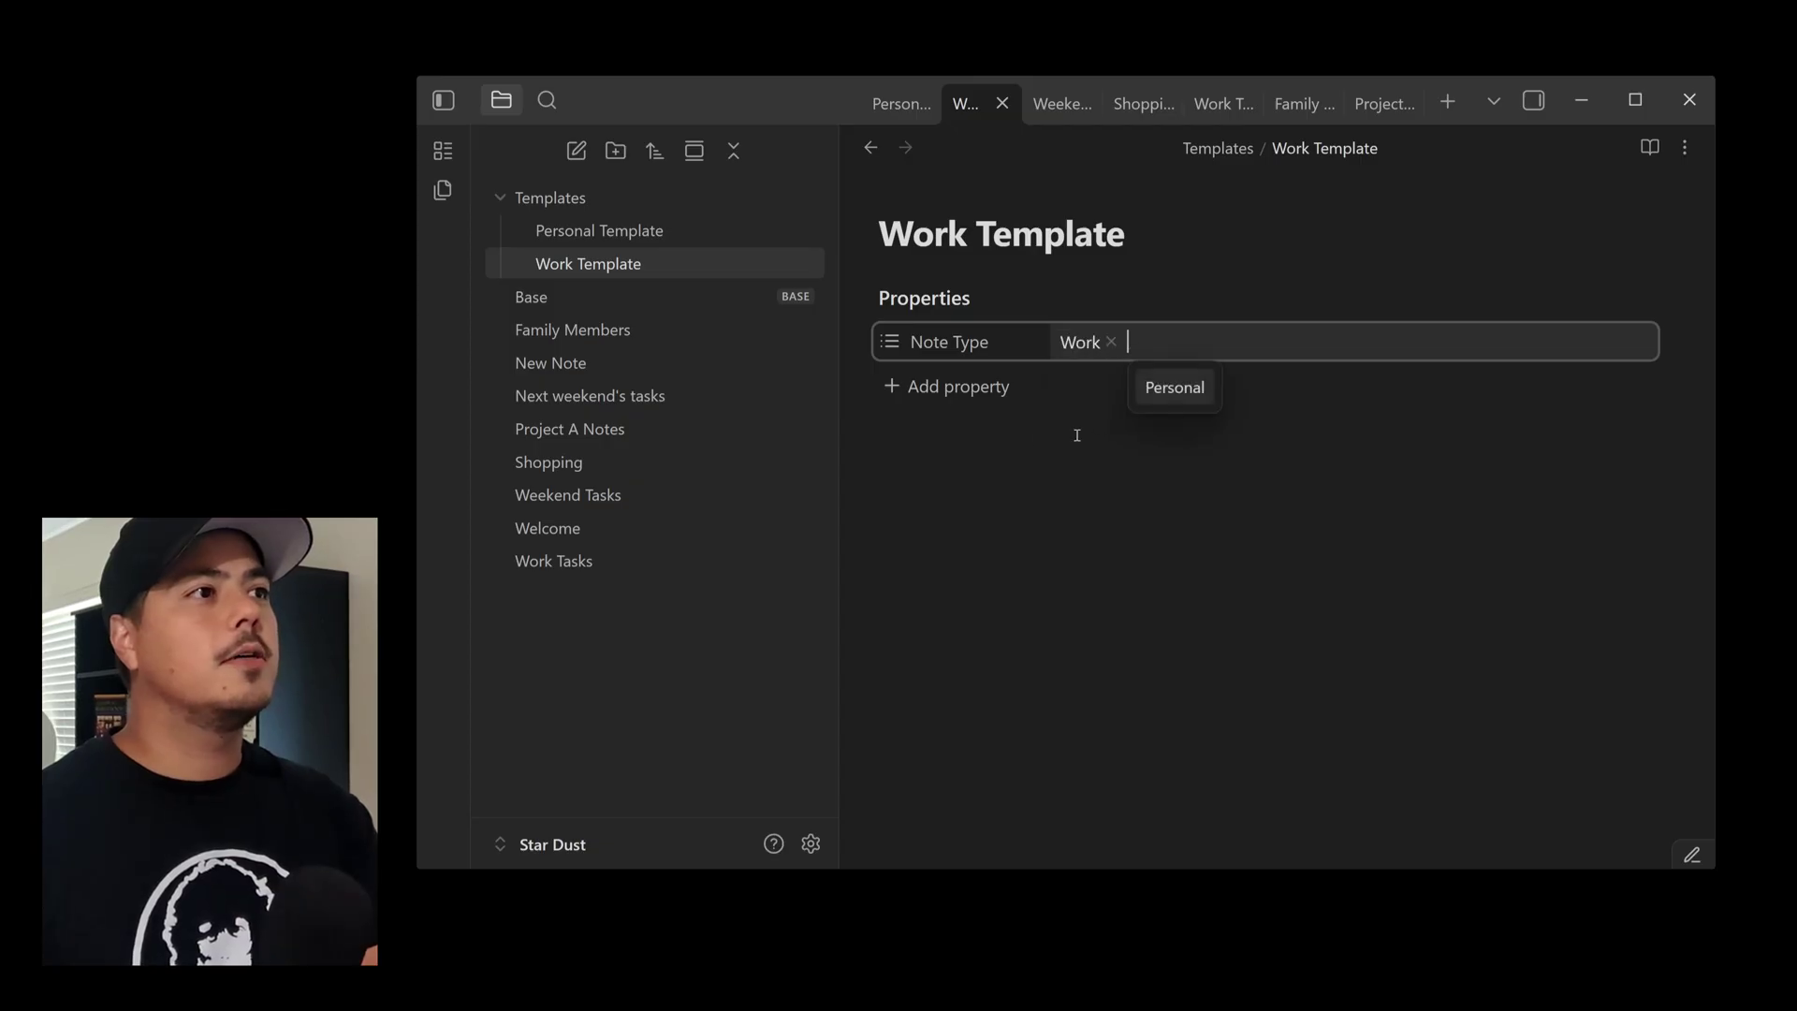
pyautogui.click(968, 417)
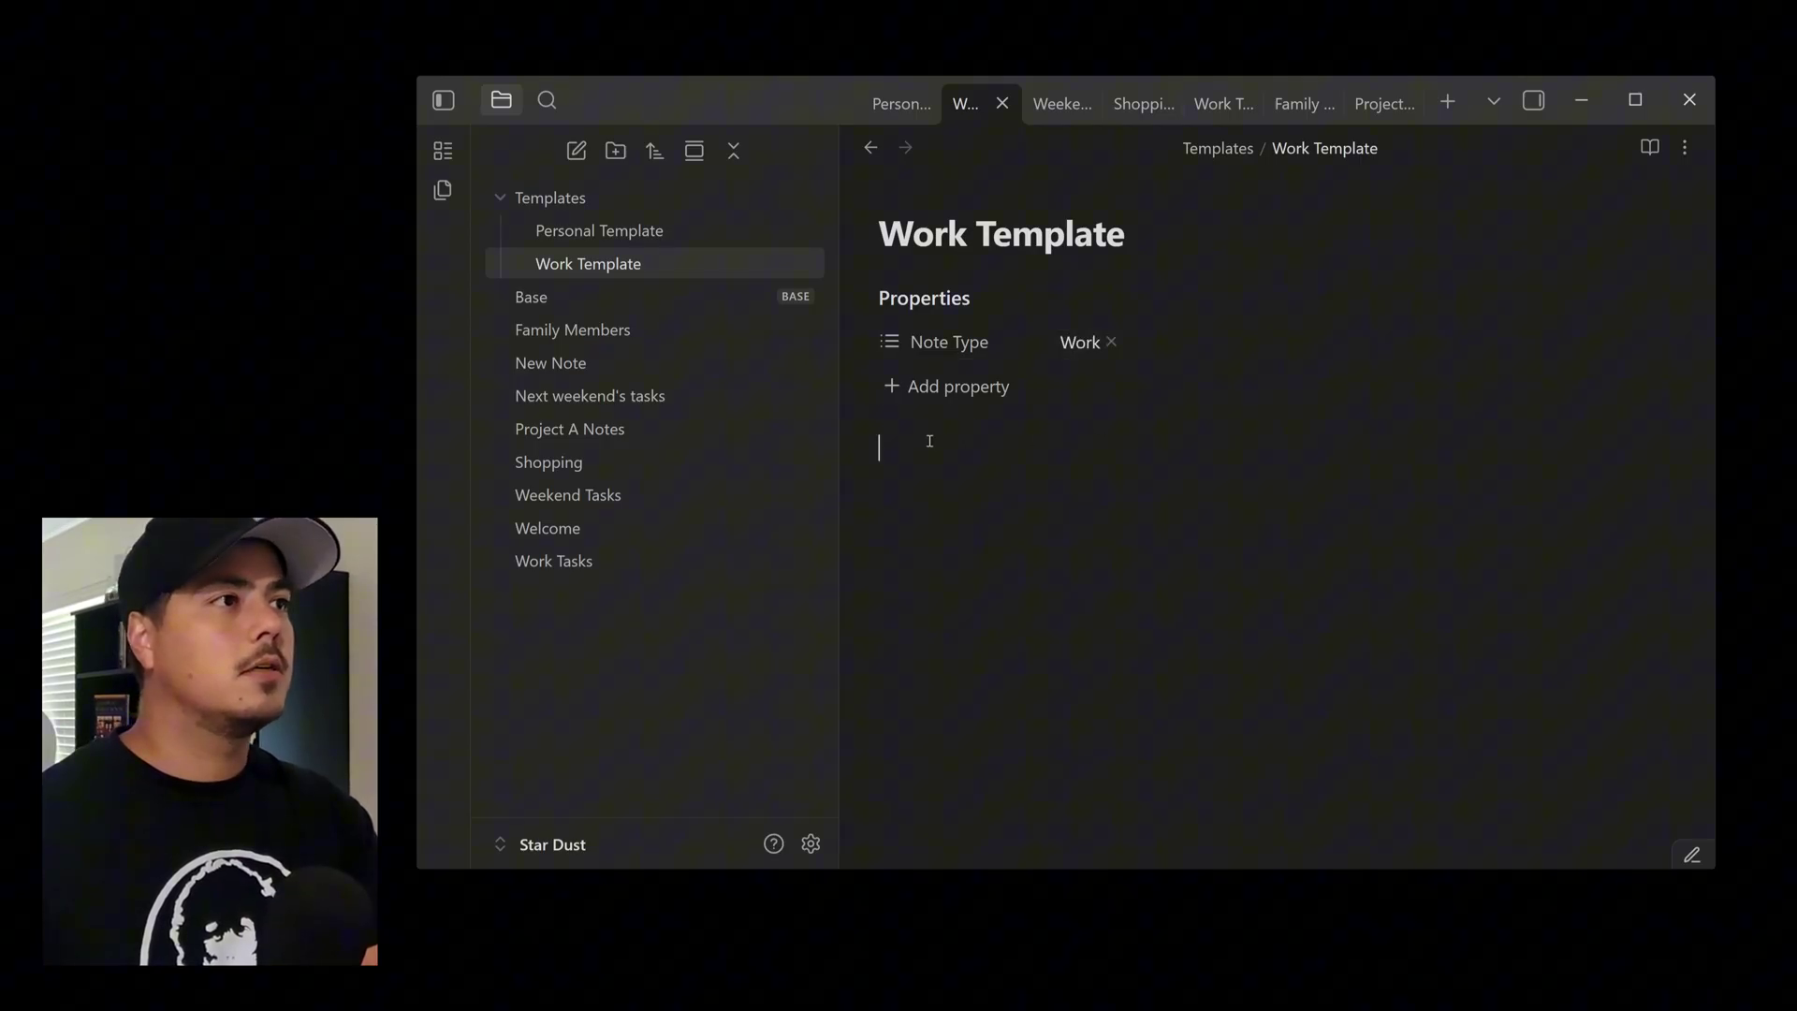
pyautogui.press('Return')
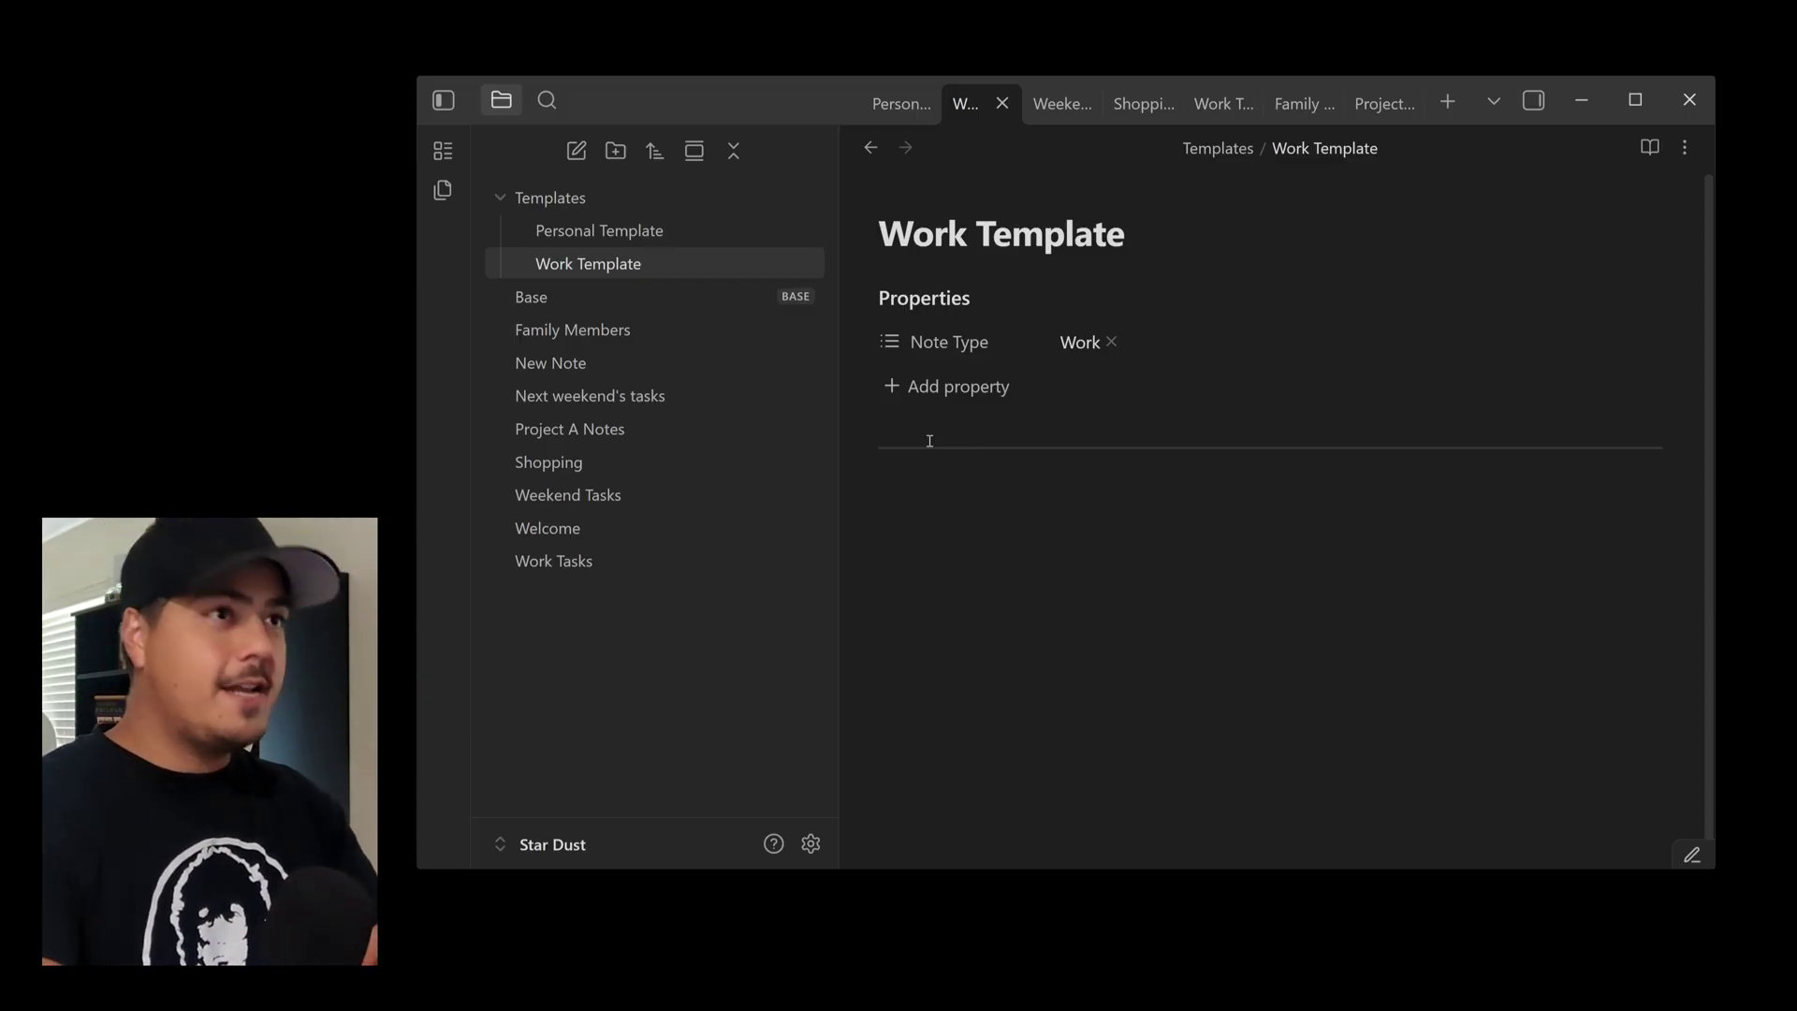
# Create 'New Work Note', insert the Work Template via Alt+T, and open the Base
pyautogui.hotkey('ctrl', 'n')
pyautogui.write('New Work ')
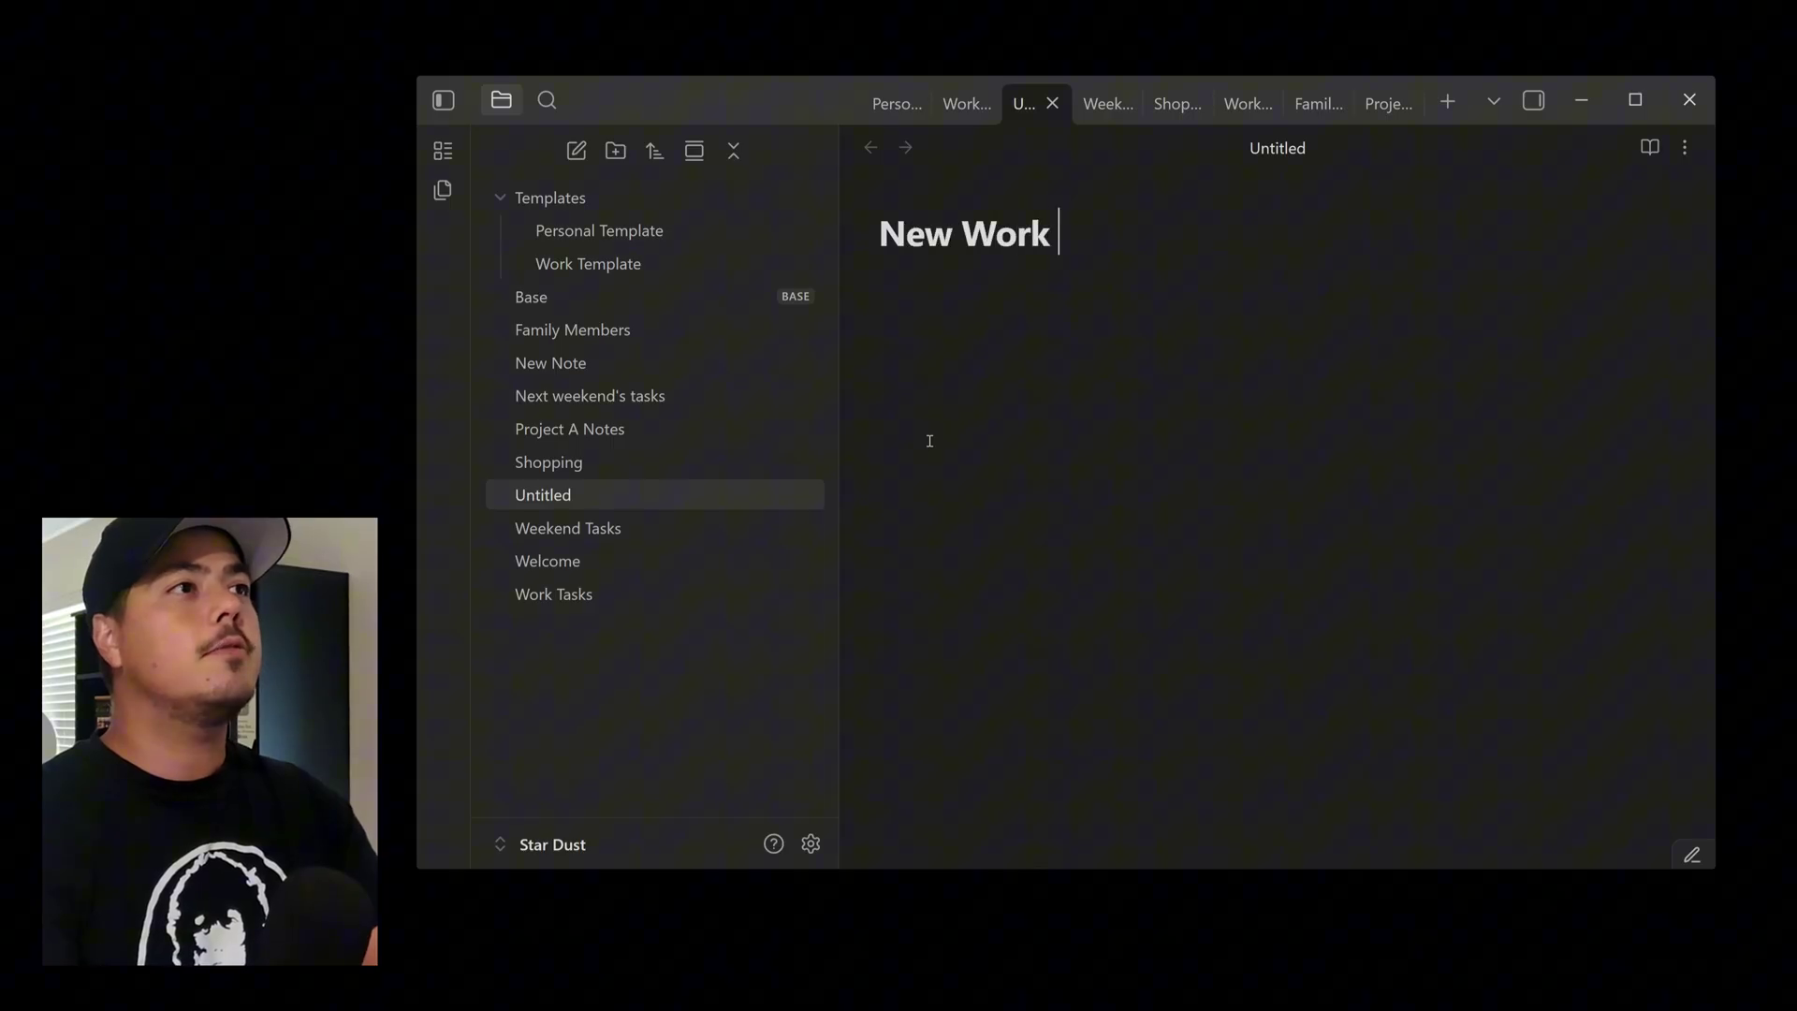
pyautogui.write('Note')
pyautogui.press('Return')
pyautogui.hotkey('alt', 't')
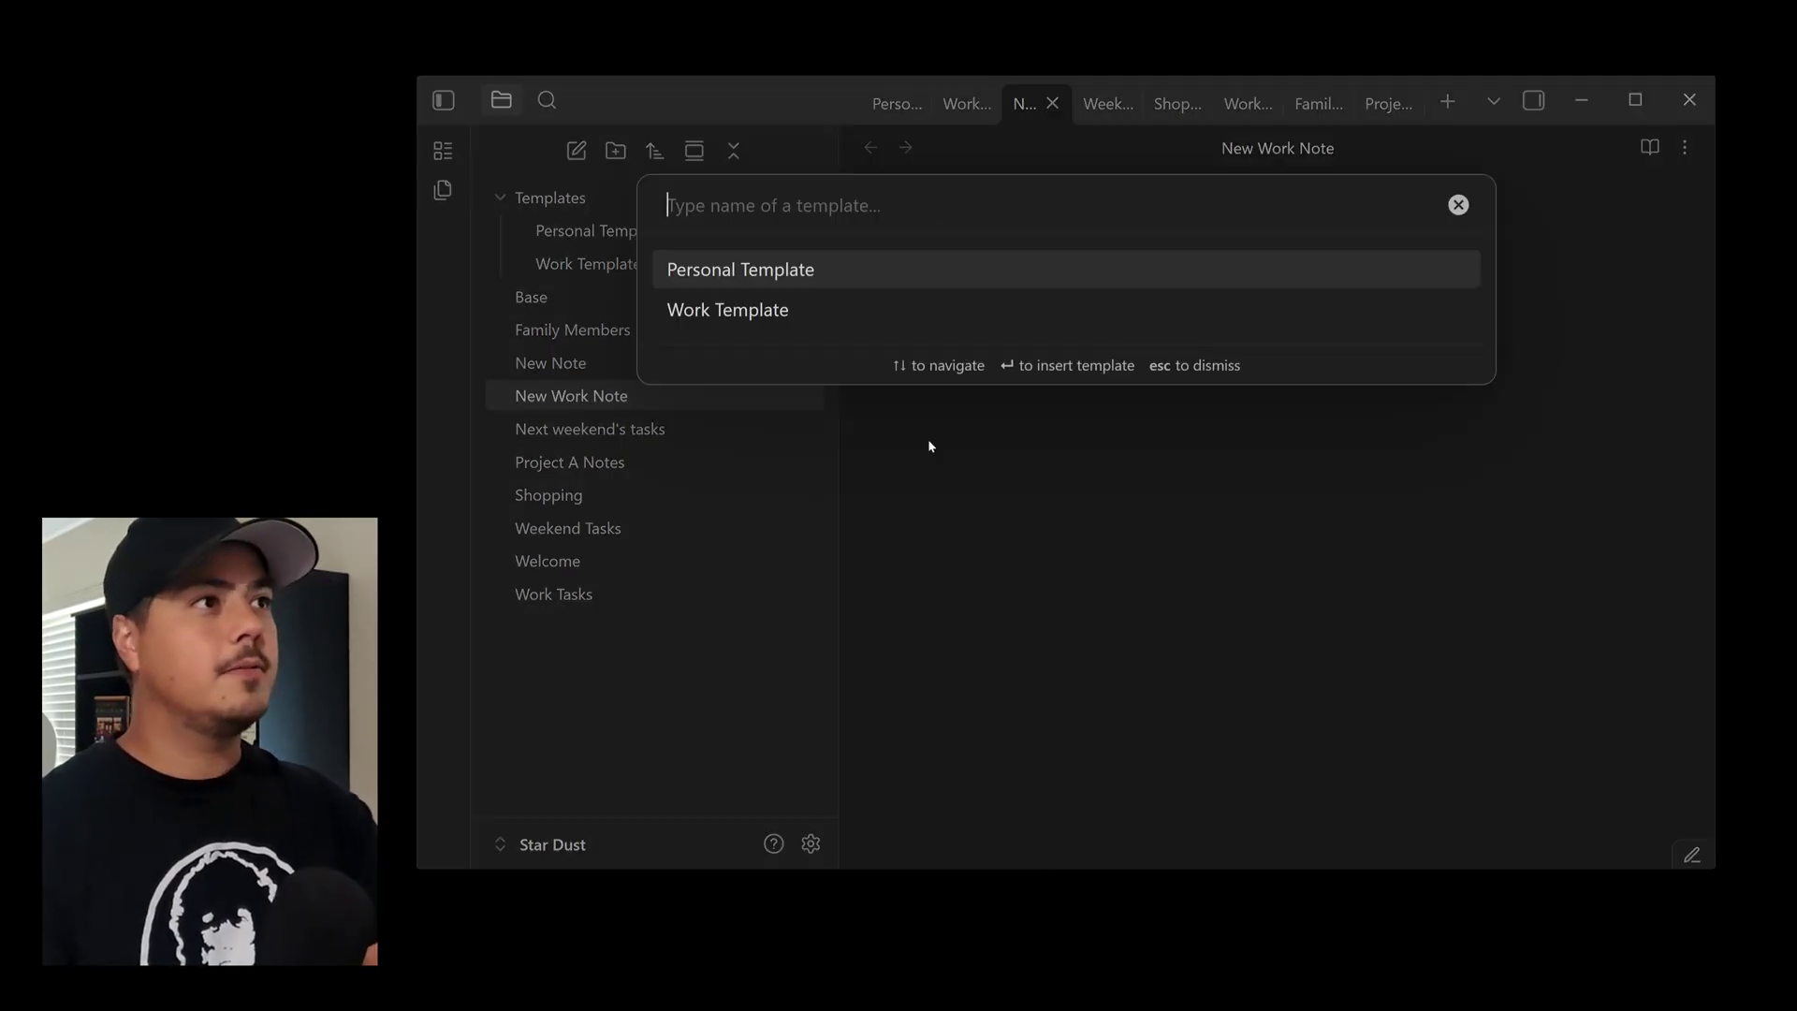
pyautogui.press('Down')
pyautogui.press('Return')
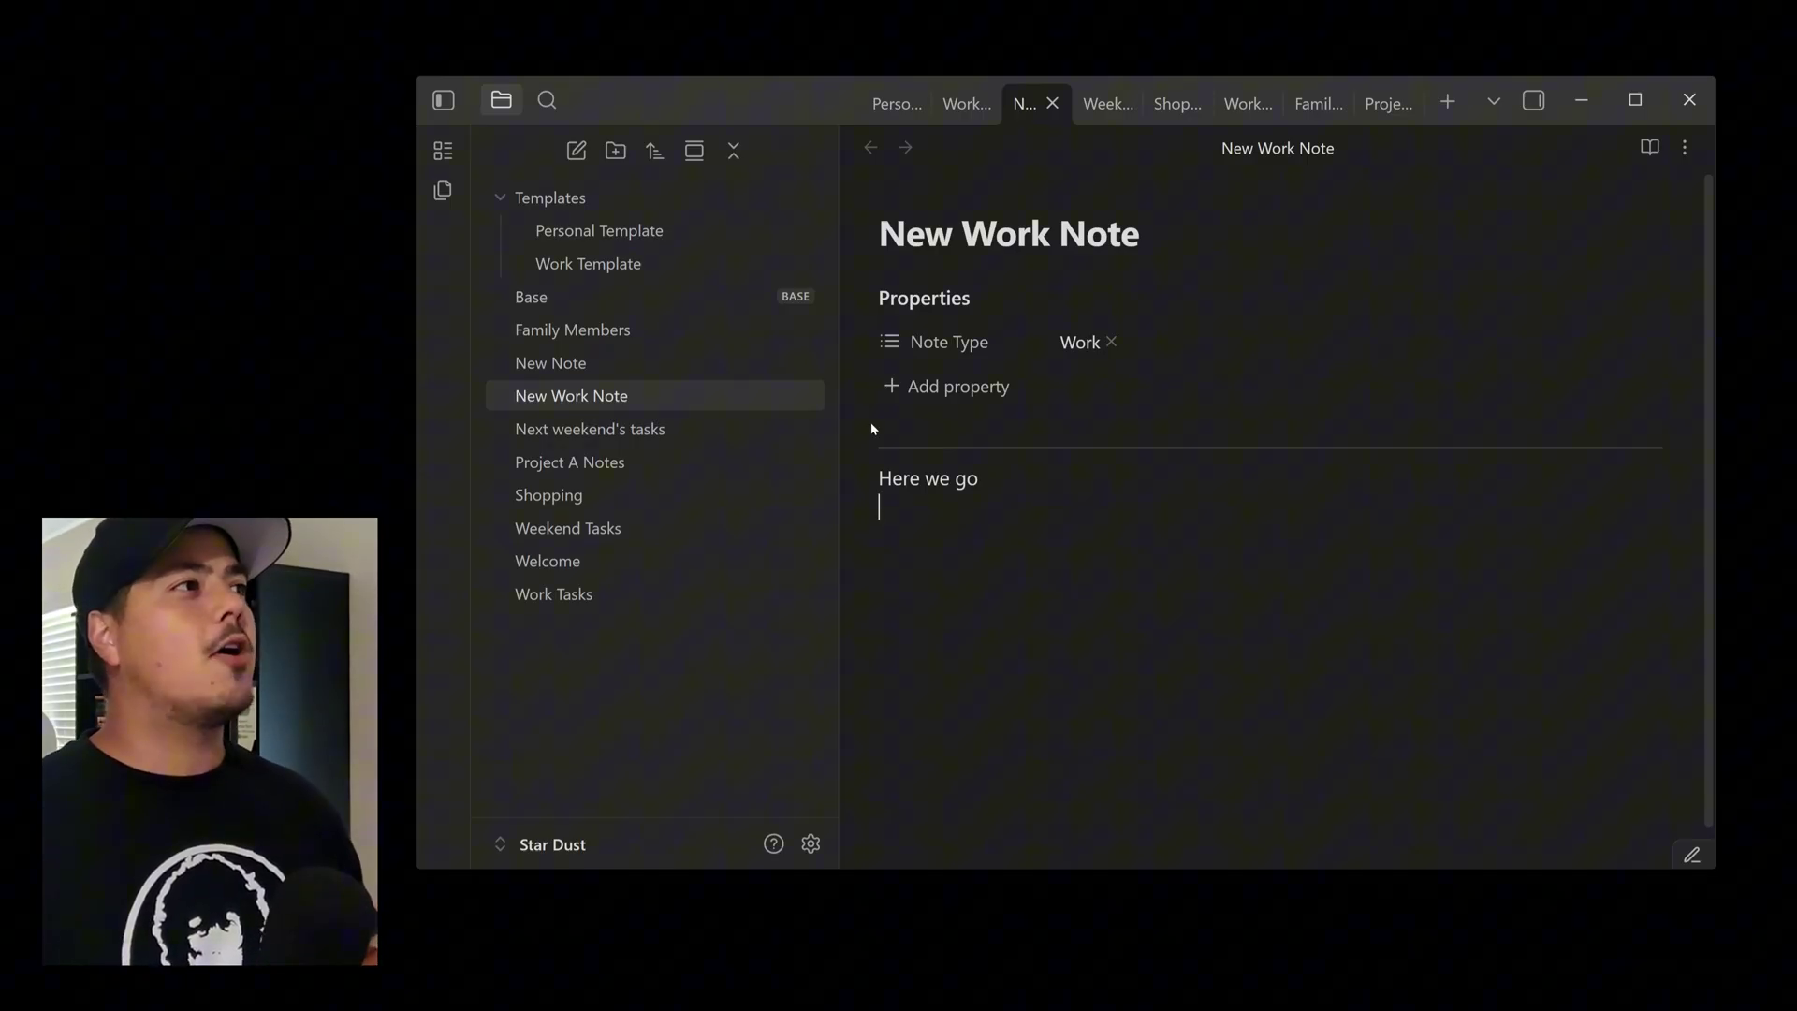
pyautogui.click(617, 298)
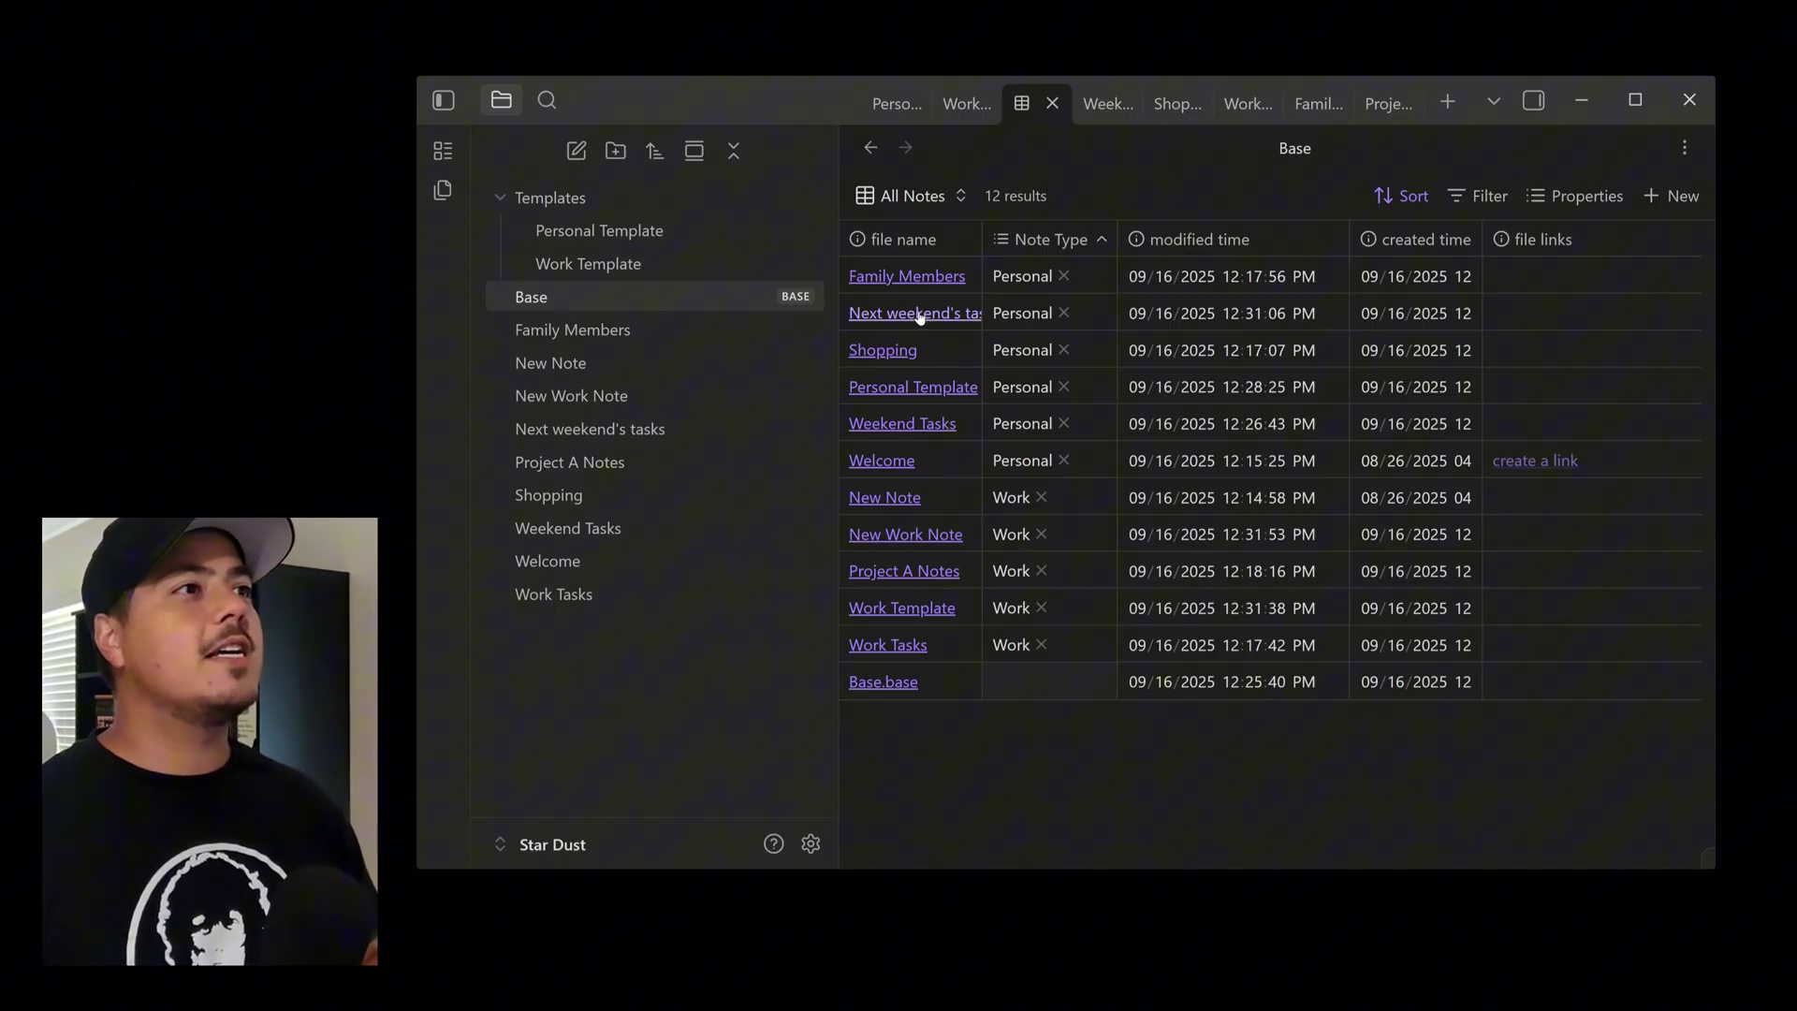
# Switch the Base to the Personal view, then to the Work view listing 5 notes
pyautogui.click(962, 199)
pyautogui.click(968, 314)
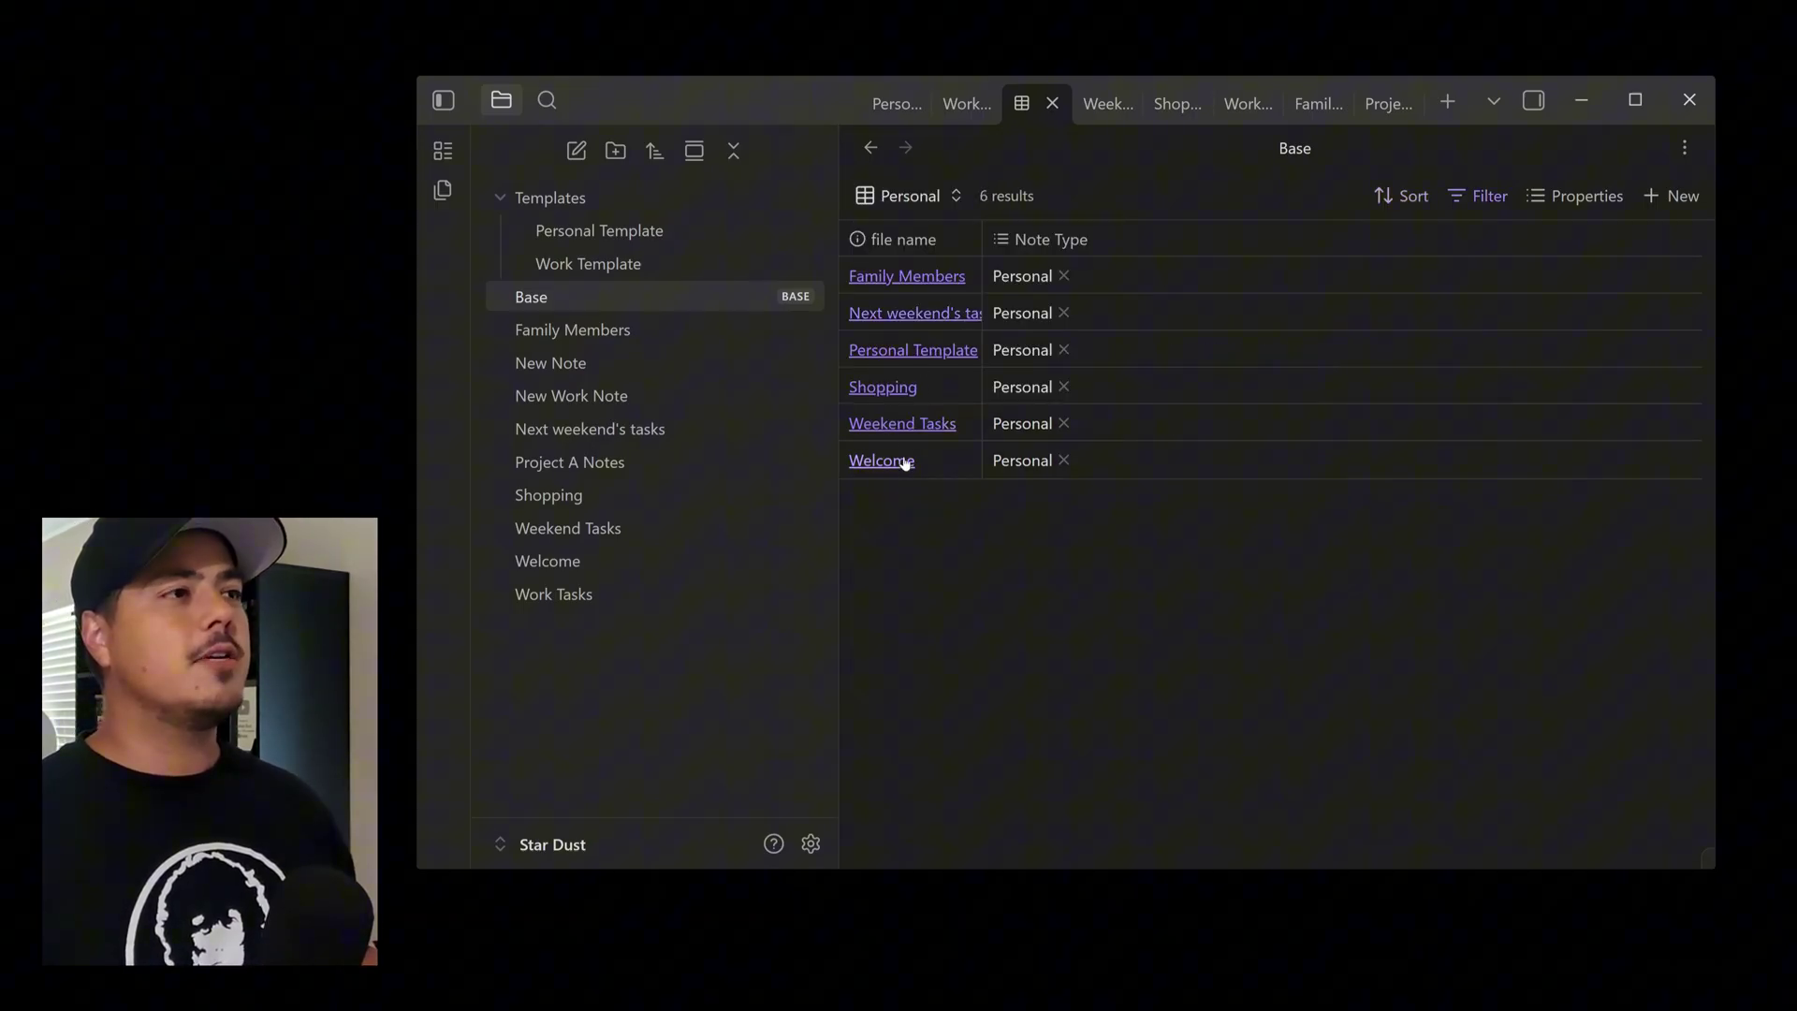
pyautogui.click(954, 198)
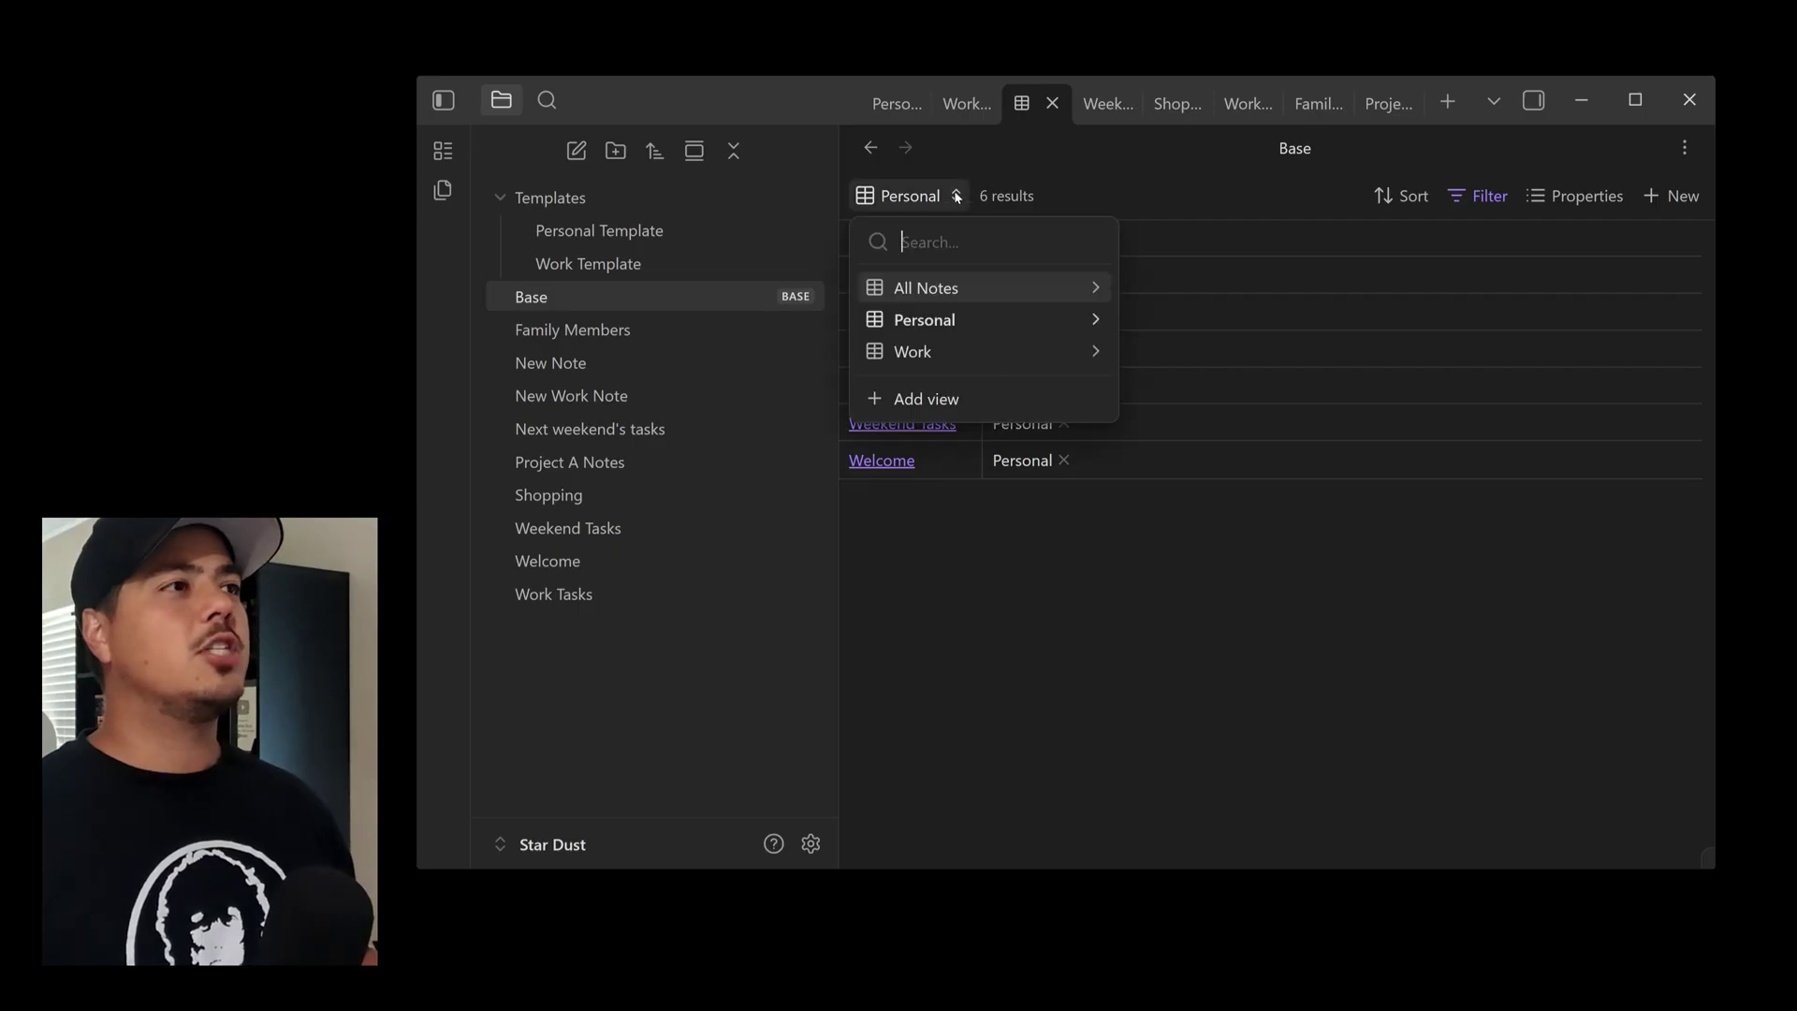
pyautogui.click(951, 350)
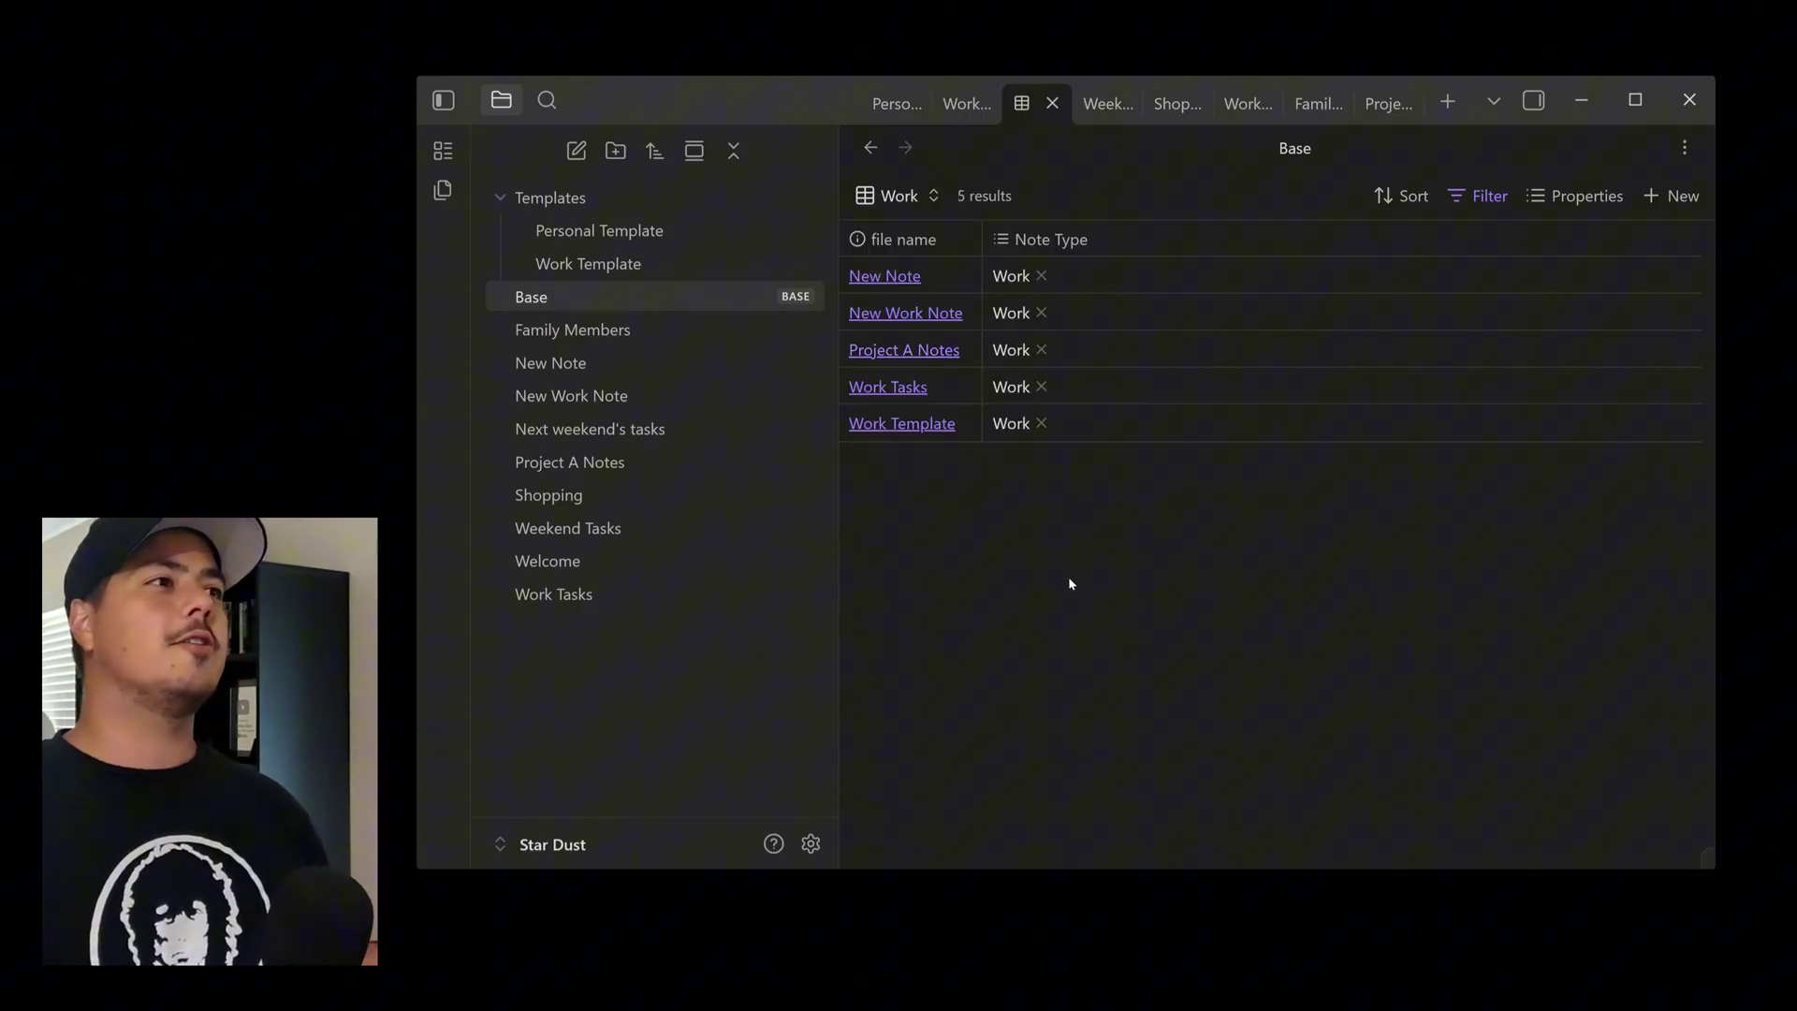